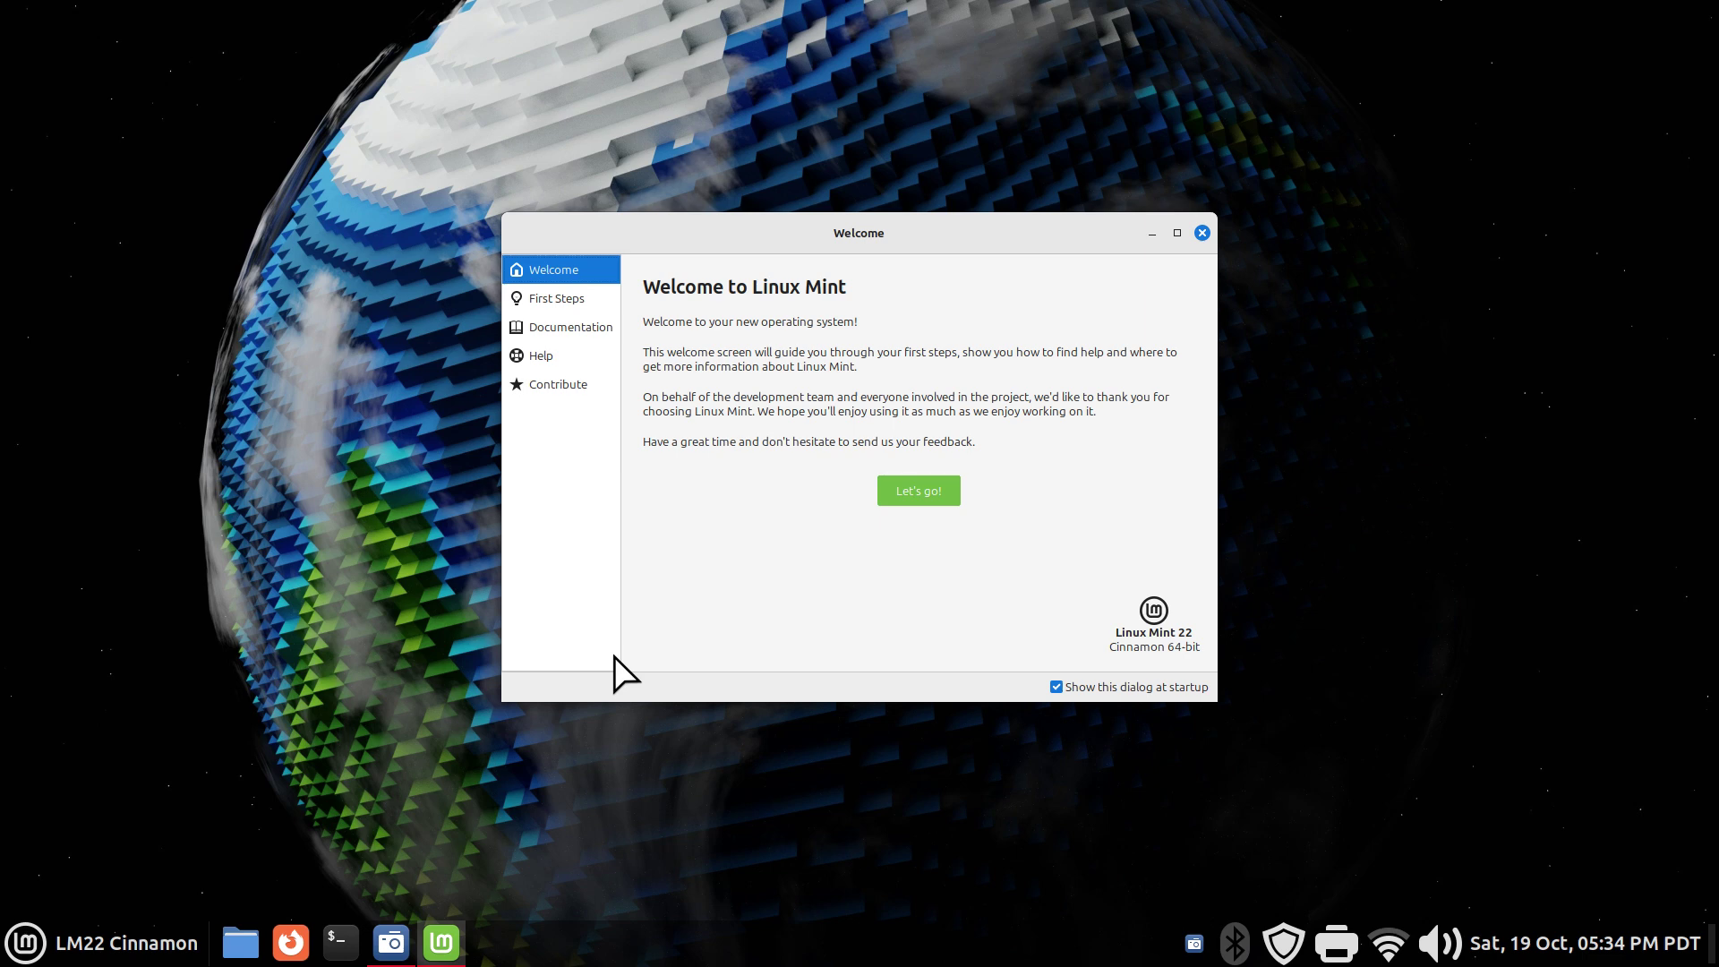
# Close the Linux Mint Welcome window to leave only the desktop and panel
pyautogui.moveTo(1618, 956)
pyautogui.click(1201, 232)
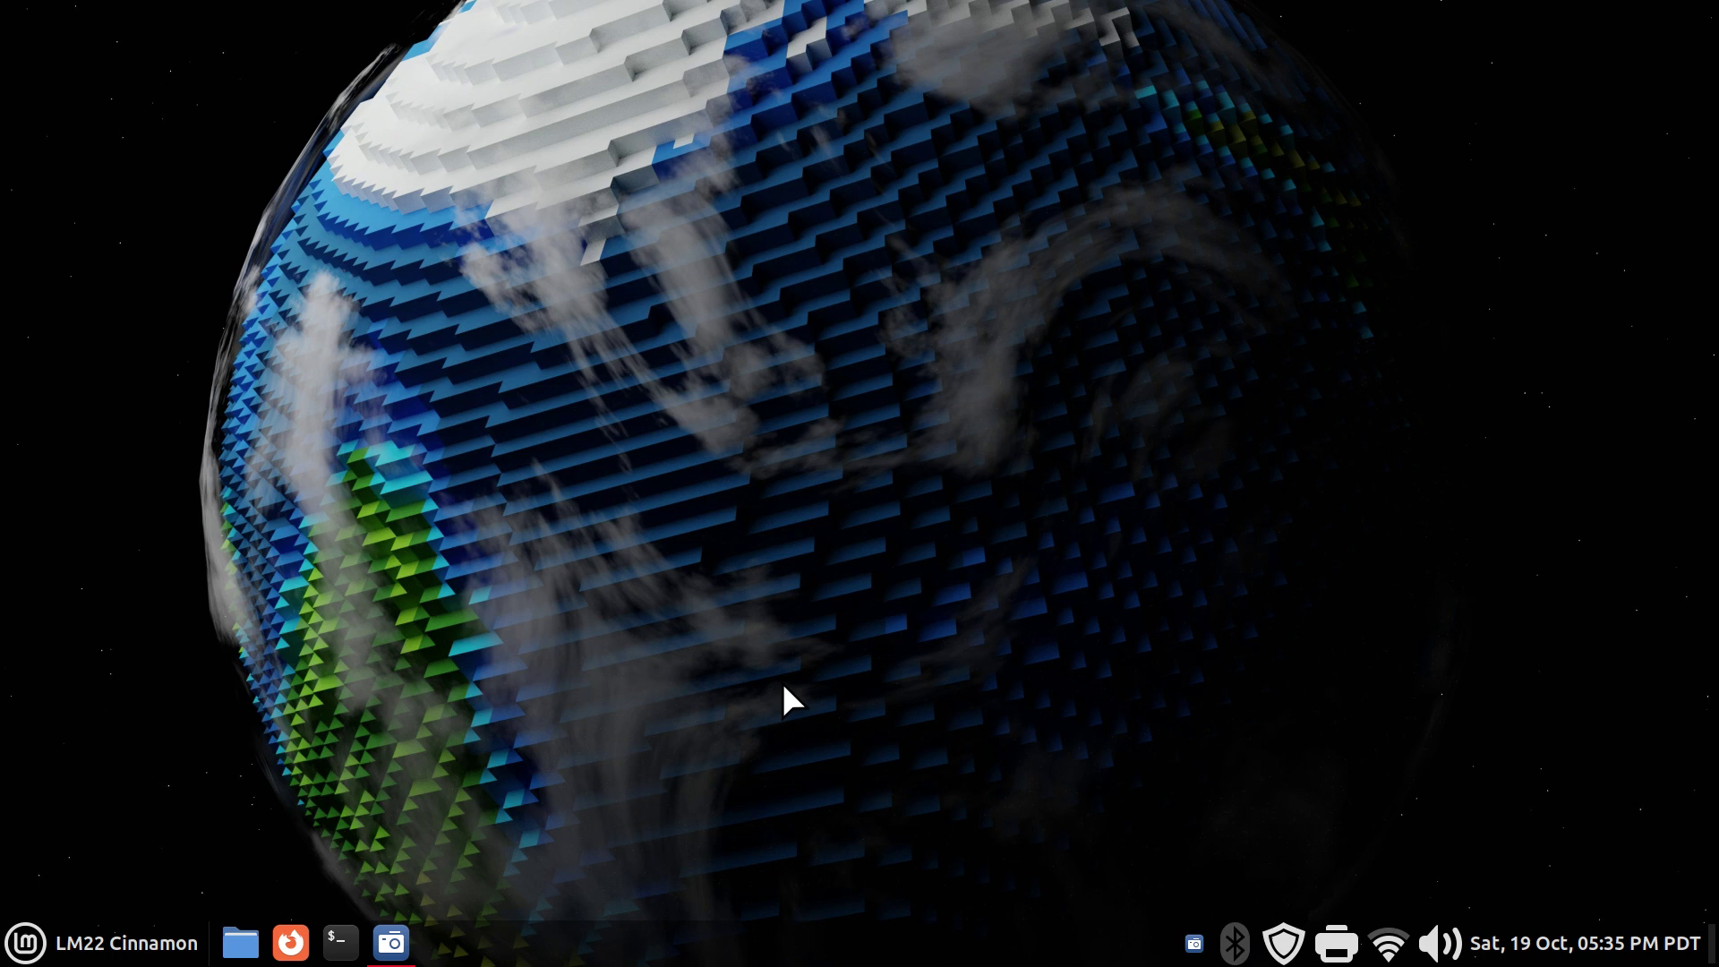
# Open System Settings on the Date and Time page and move the window up and left
pyautogui.rightClick(730, 952)
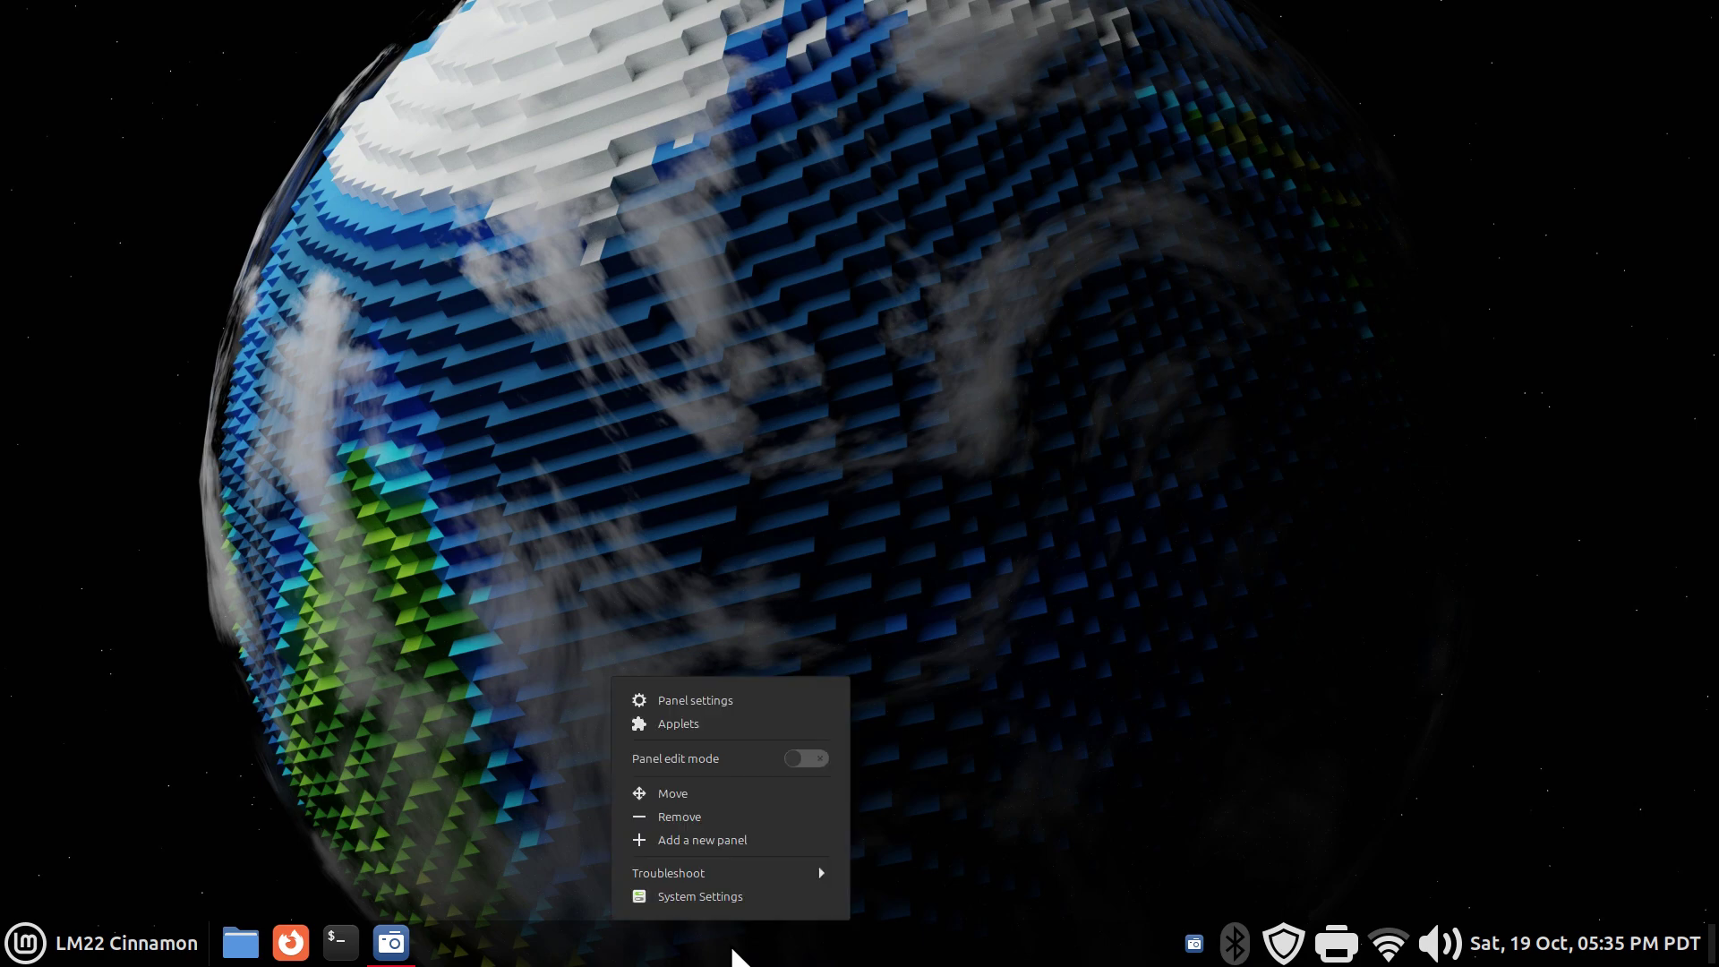
pyautogui.click(700, 896)
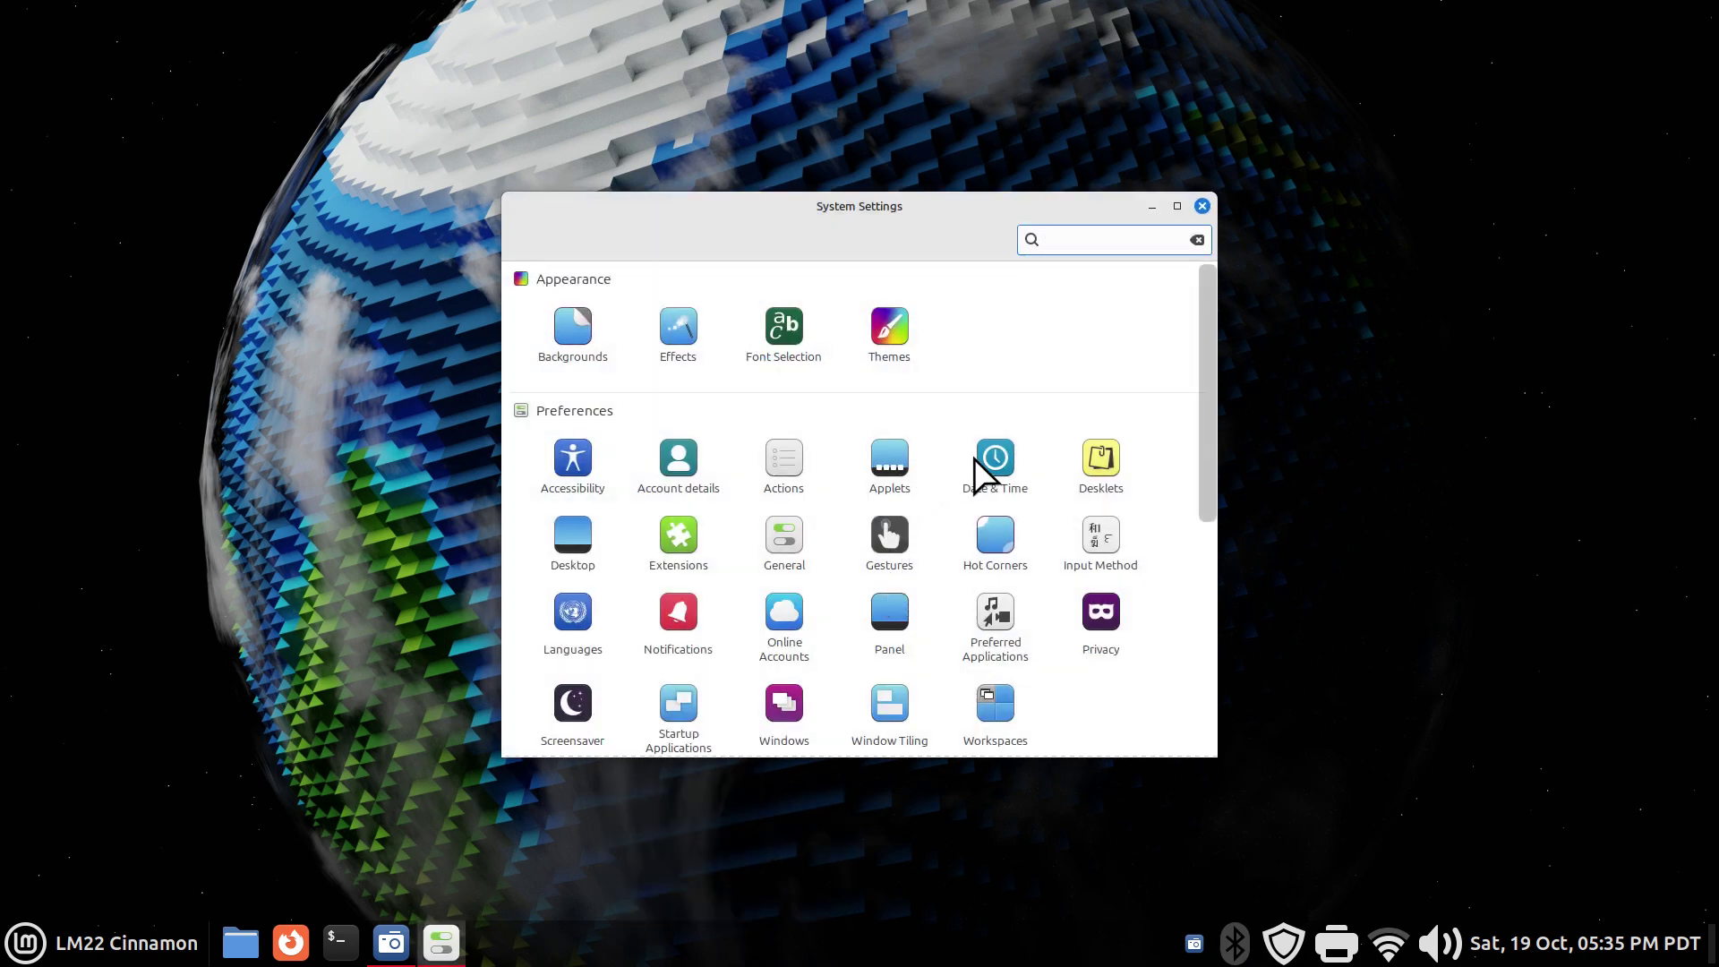
pyautogui.click(1002, 456)
pyautogui.moveTo(986, 191); pyautogui.dragTo(725, 180)
# Toggle 24-hour clock, date and seconds off and back on, then make the window taller
pyautogui.click(872, 611)
pyautogui.click(877, 645)
pyautogui.click(878, 680)
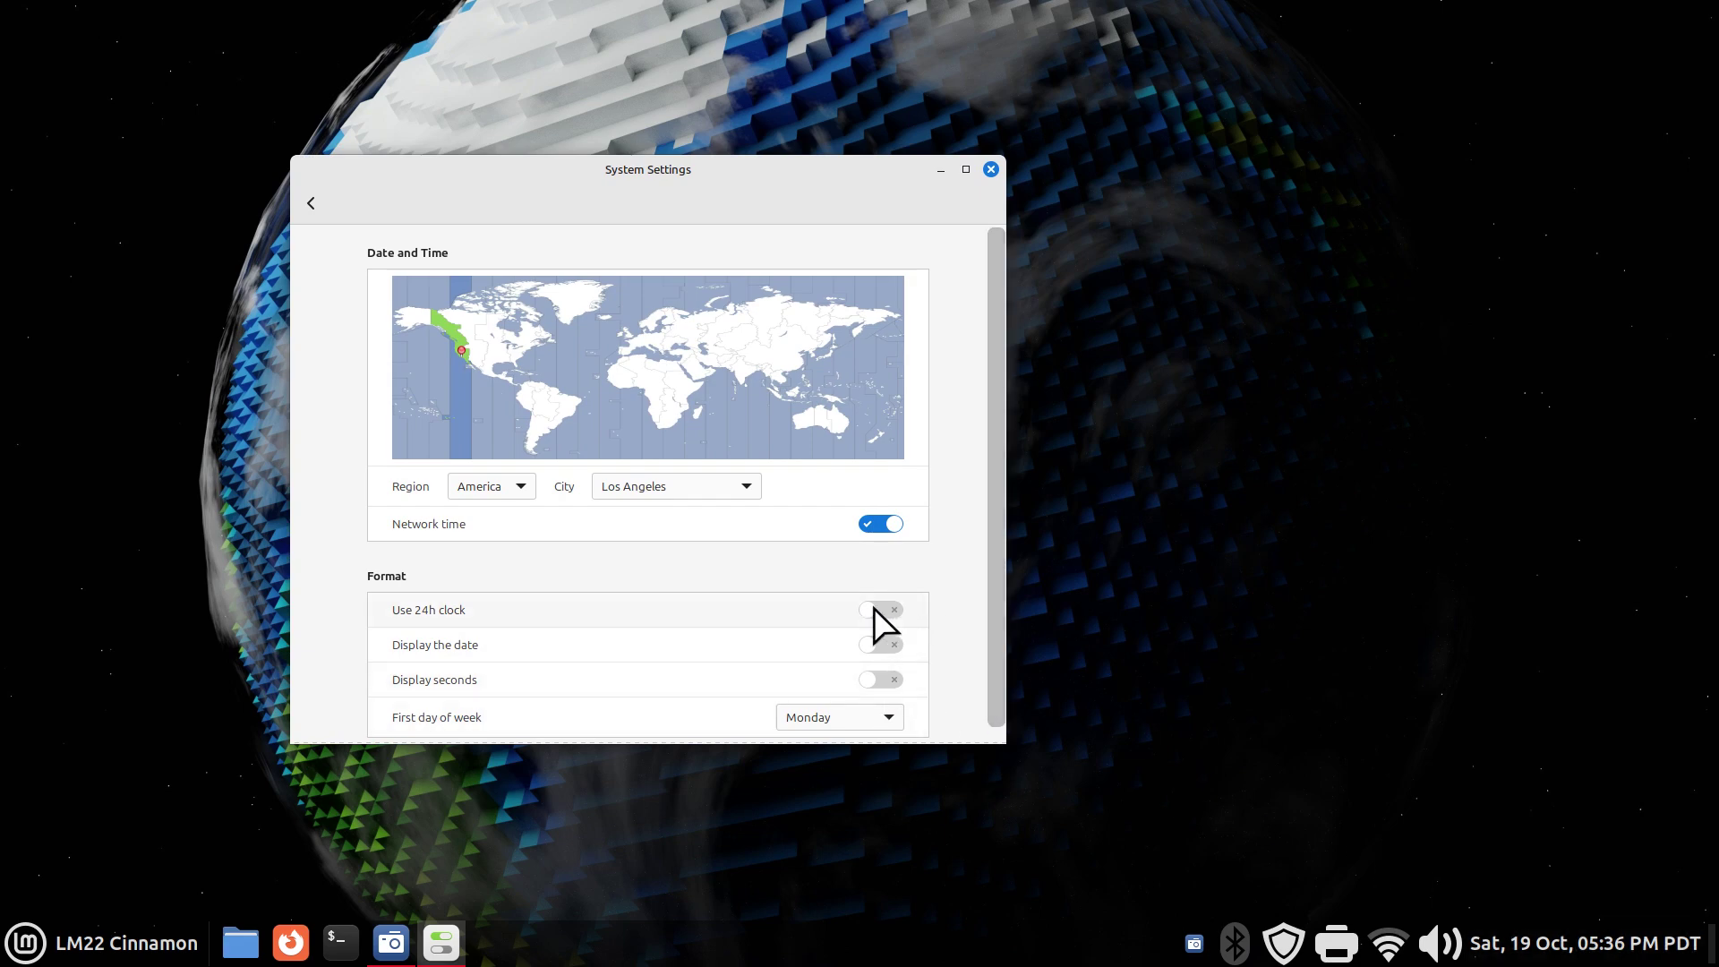
pyautogui.click(885, 612)
pyautogui.click(886, 646)
pyautogui.click(888, 680)
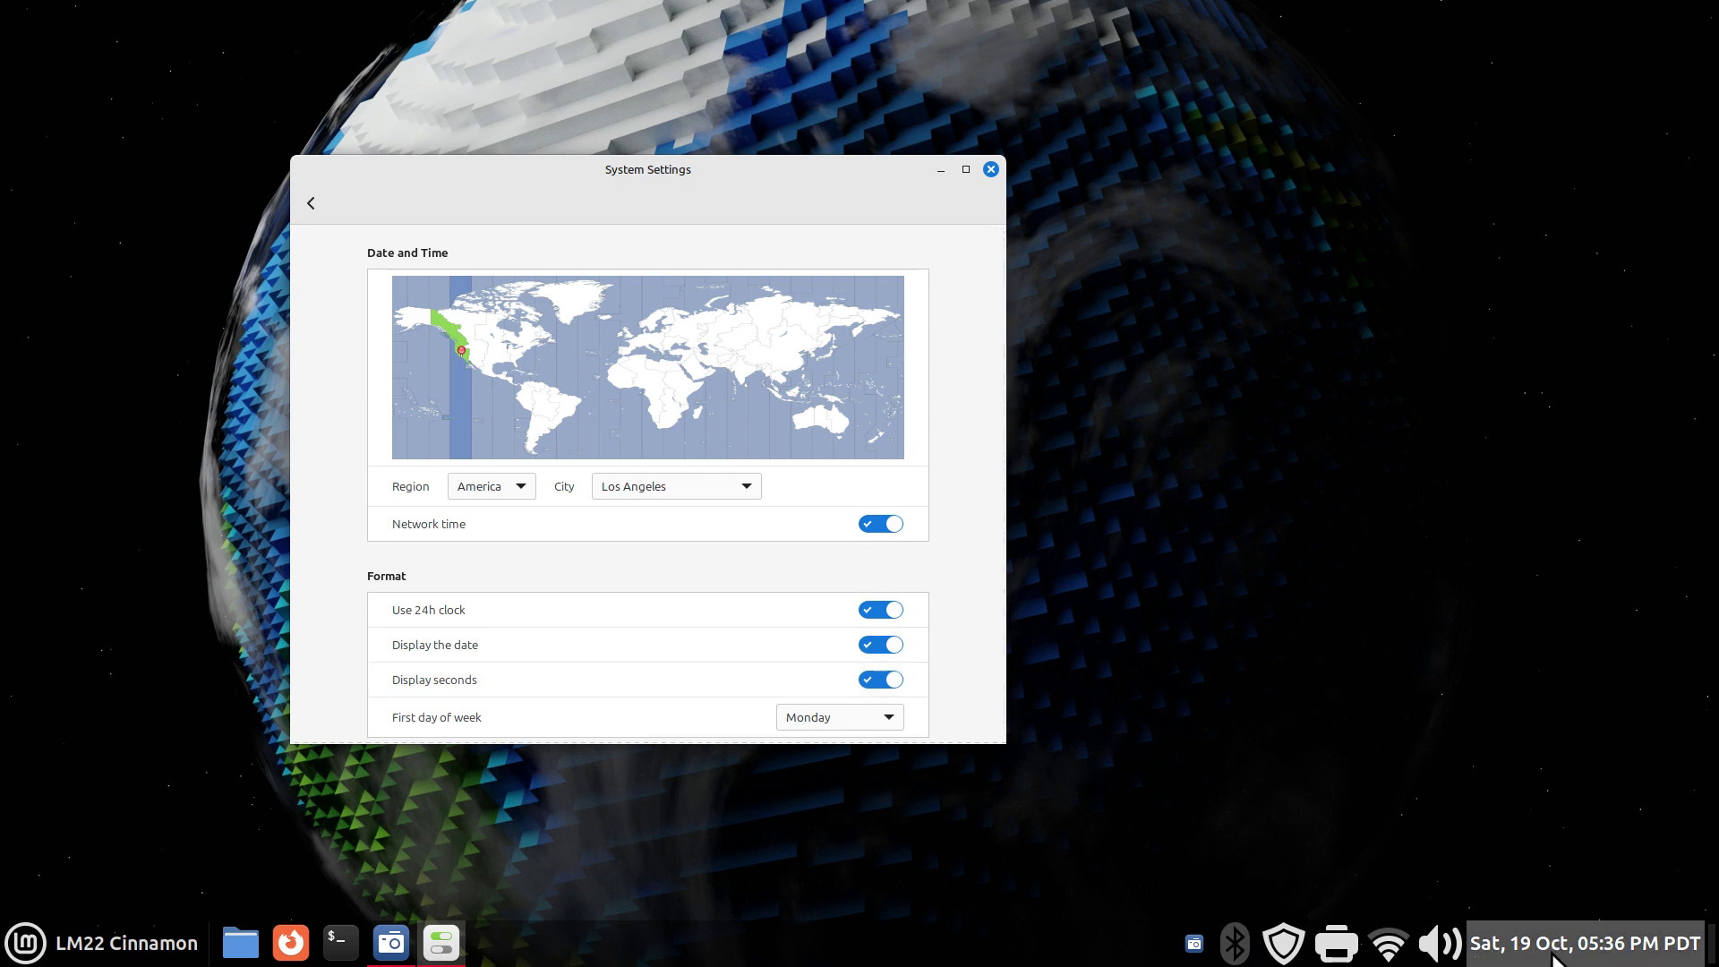
pyautogui.moveTo(1003, 743); pyautogui.dragTo(998, 820)
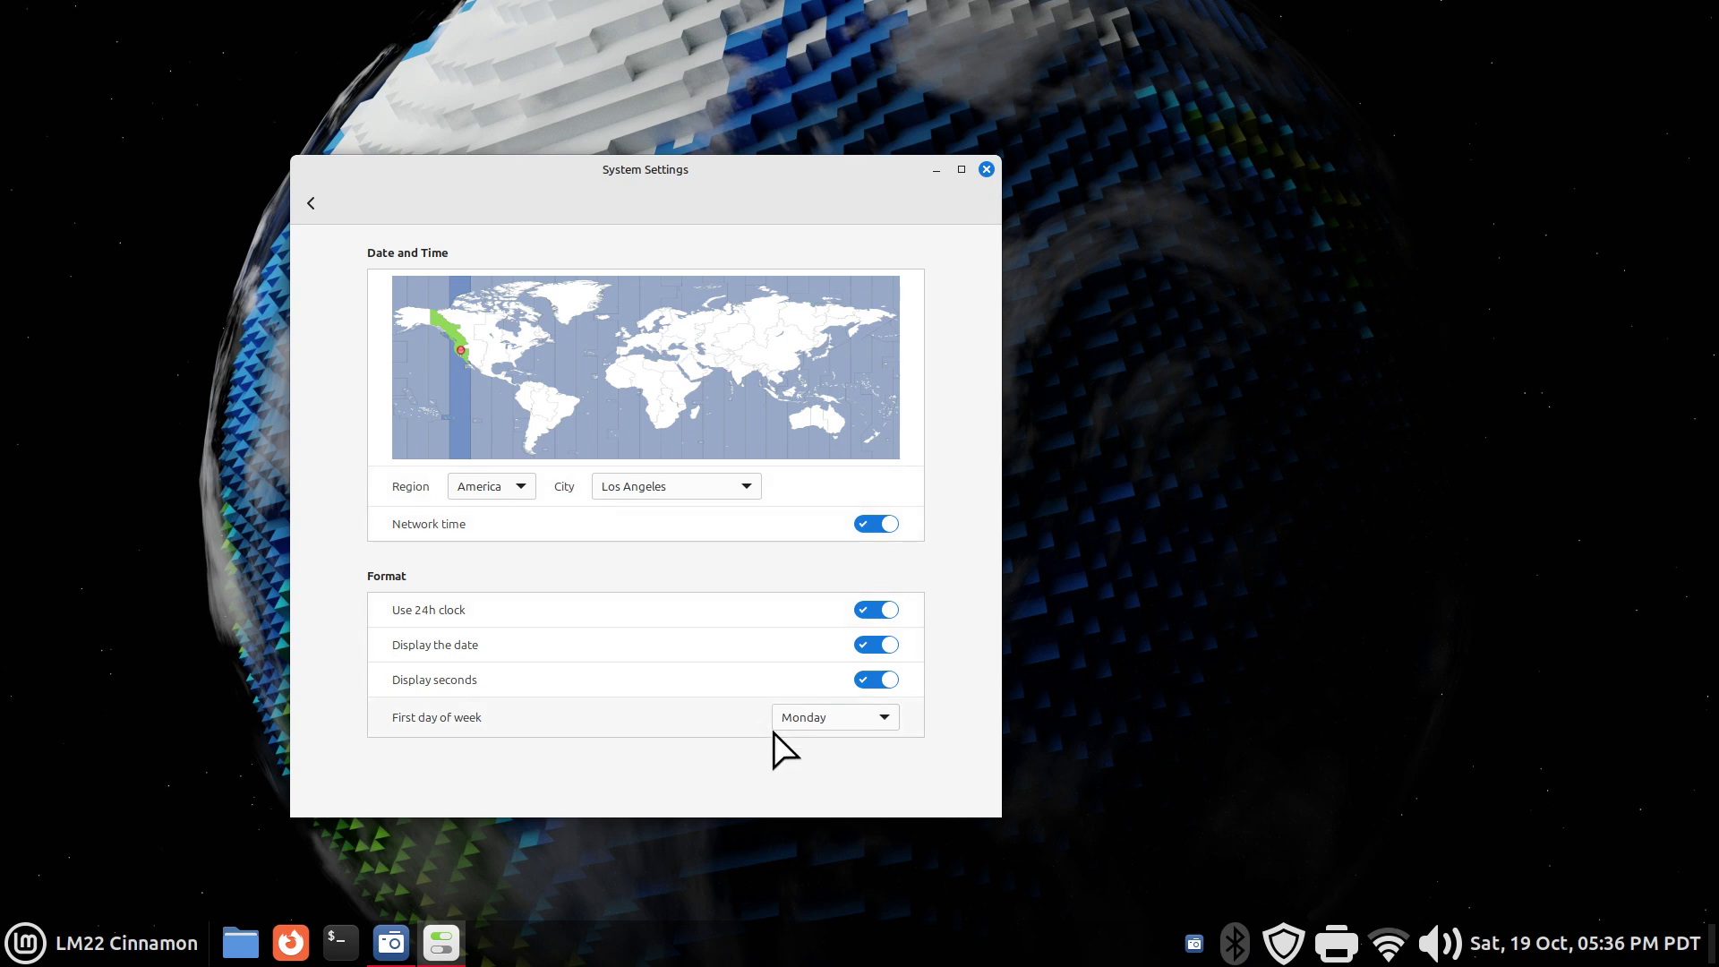
pyautogui.moveTo(1602, 949)
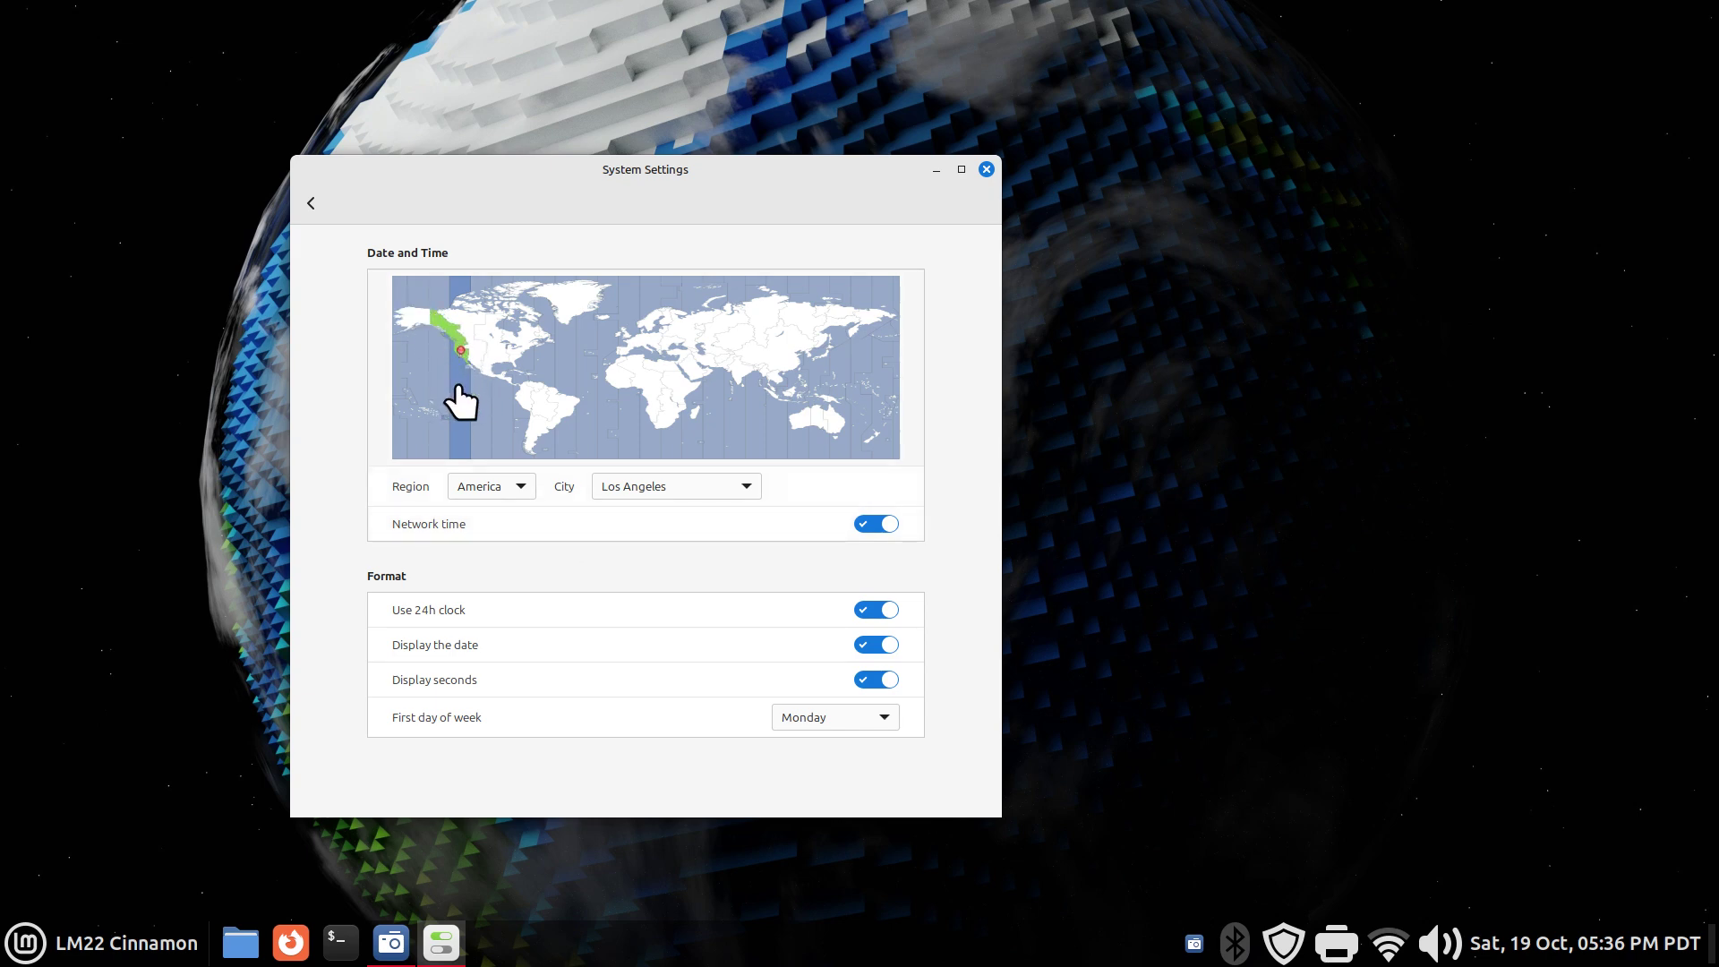
pyautogui.click(511, 355)
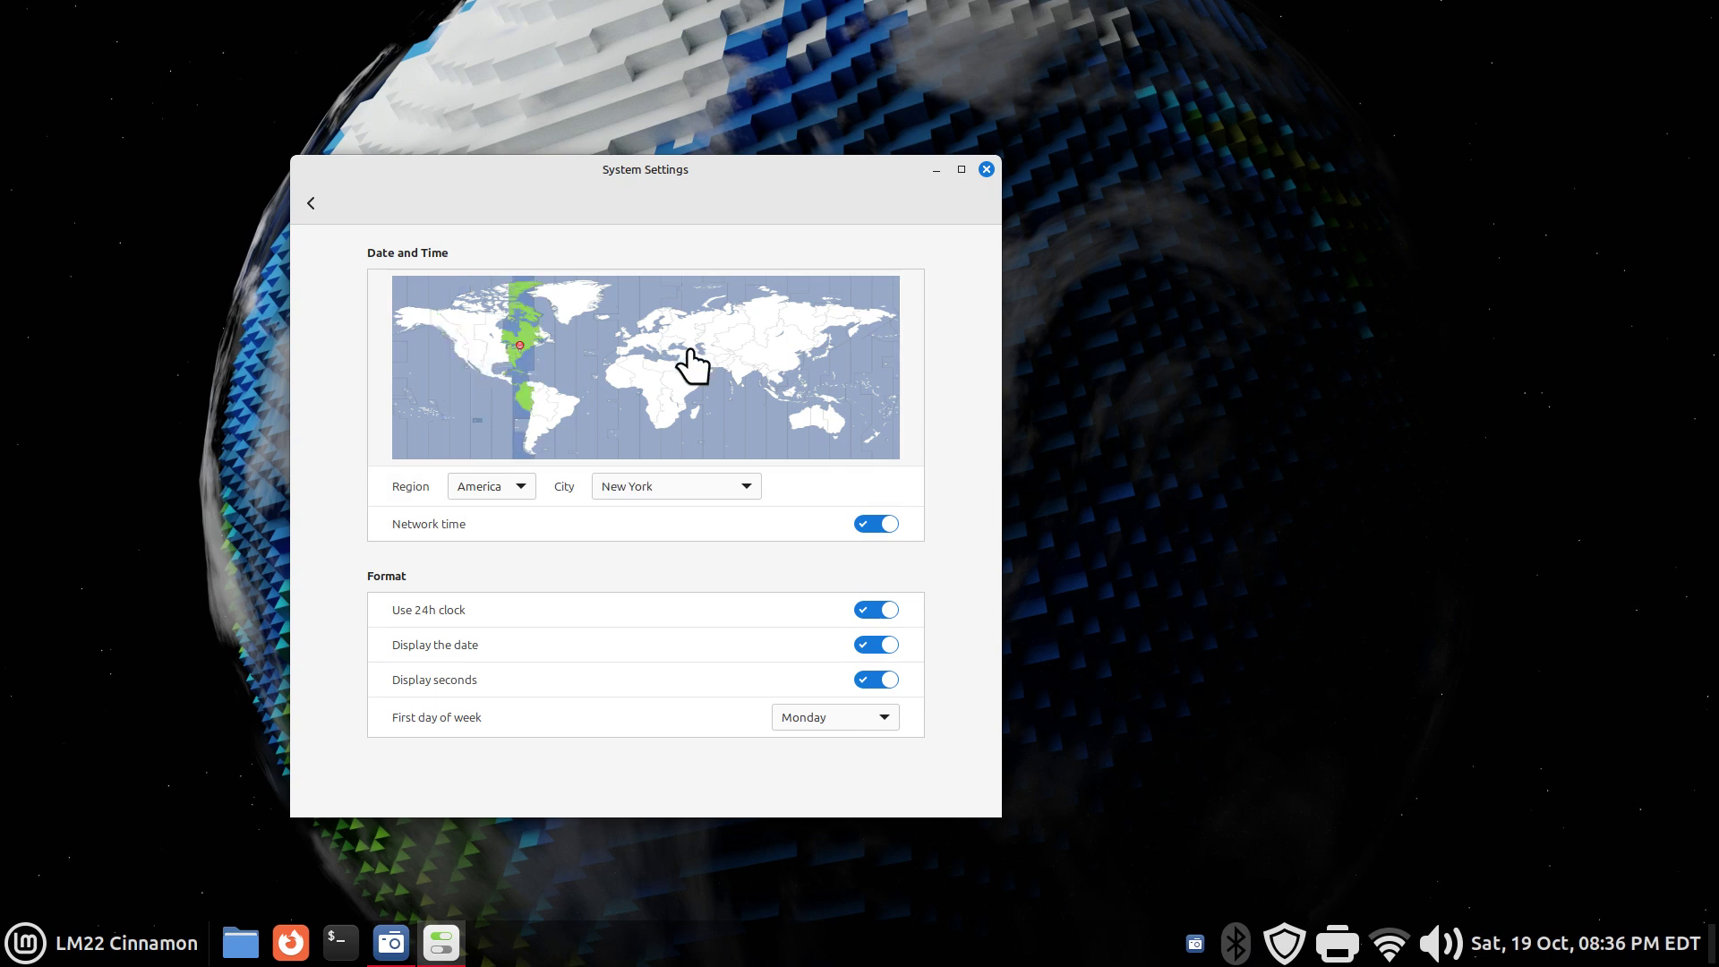
pyautogui.click(624, 350)
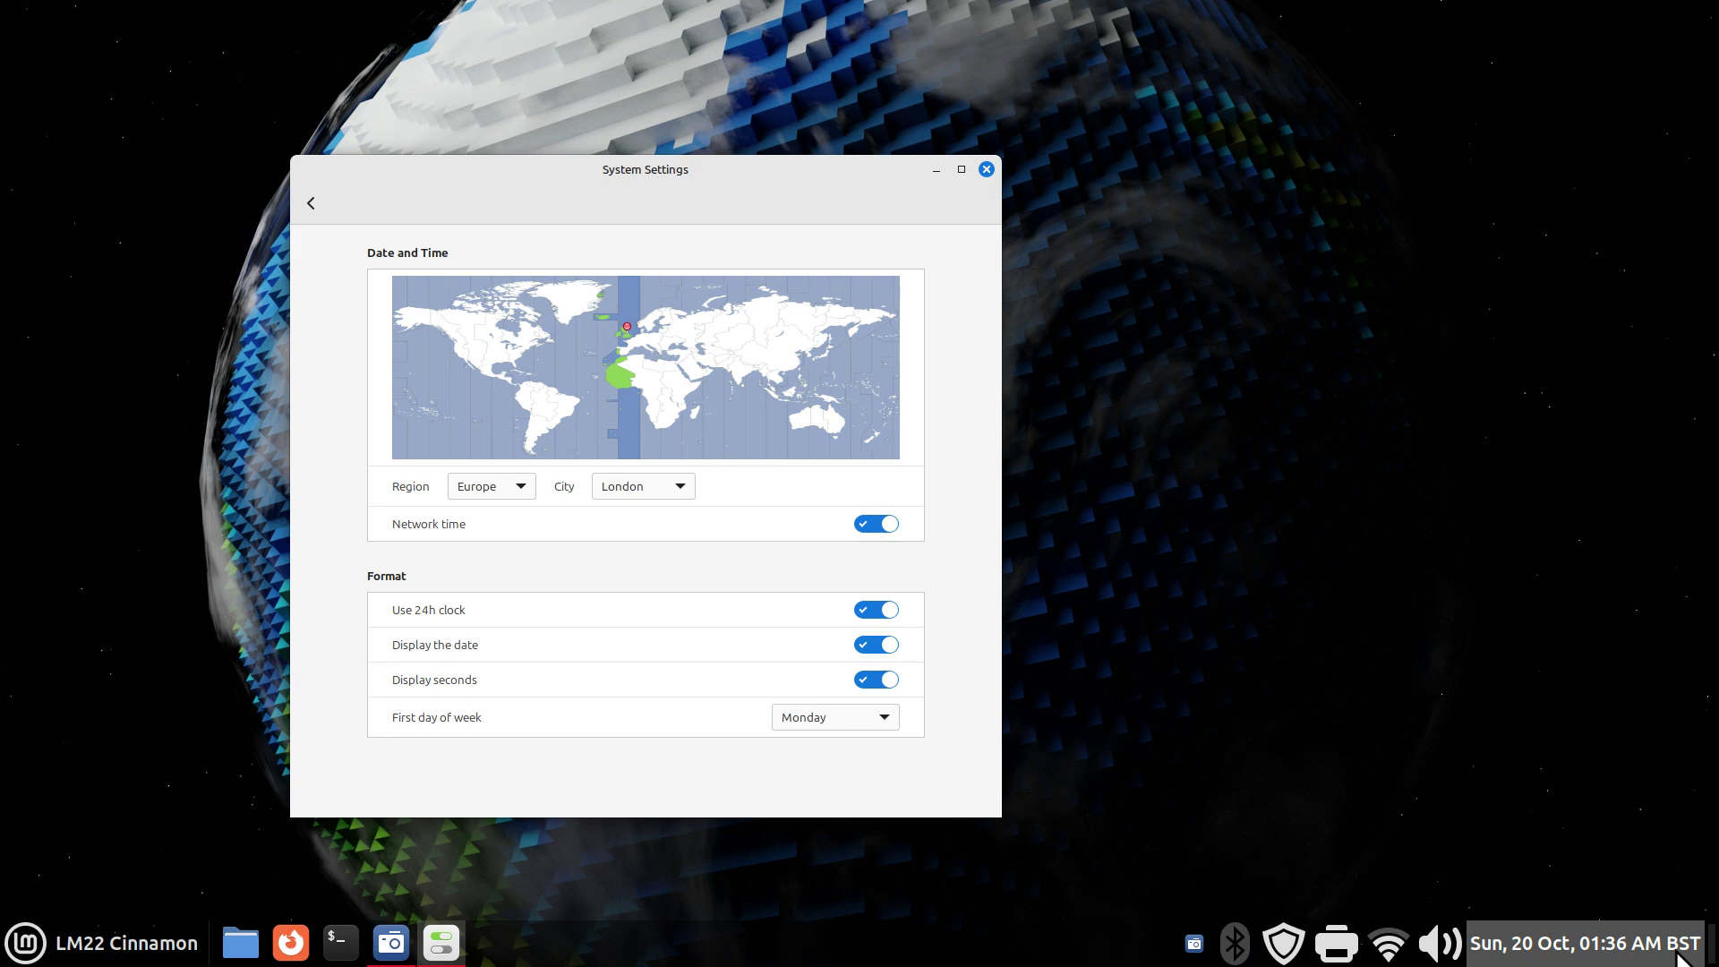
pyautogui.click(461, 351)
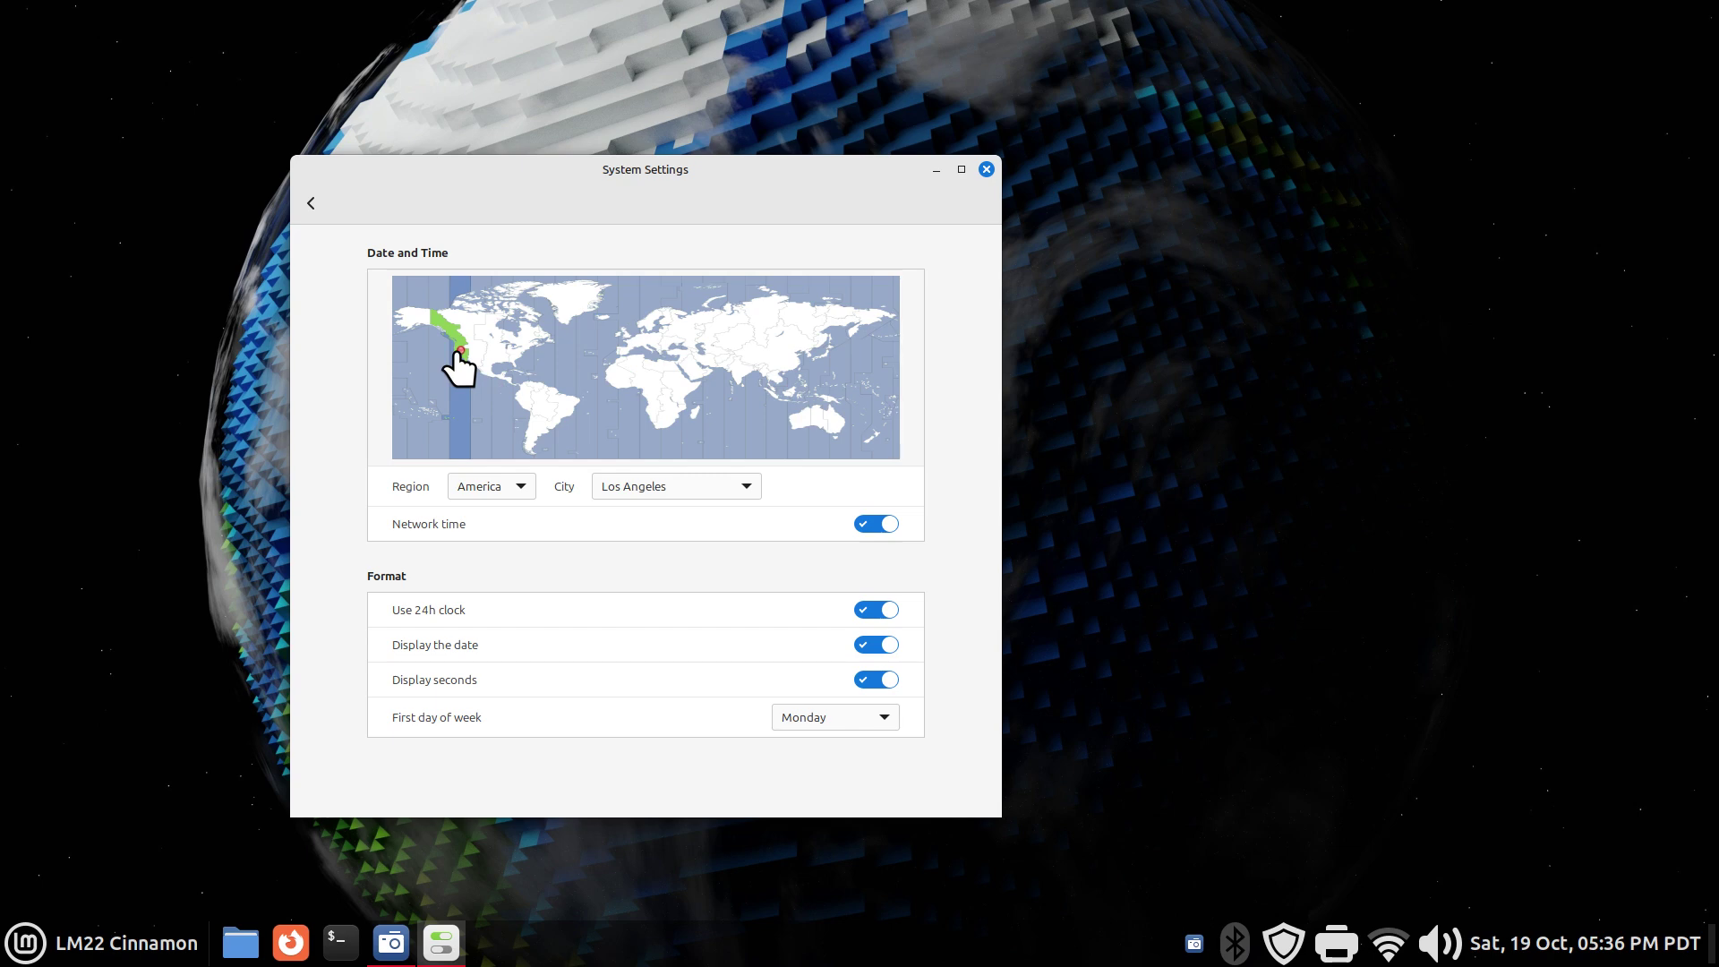
# Check the panel calendar, then set the first day of week to follow the locale
pyautogui.click(1581, 947)
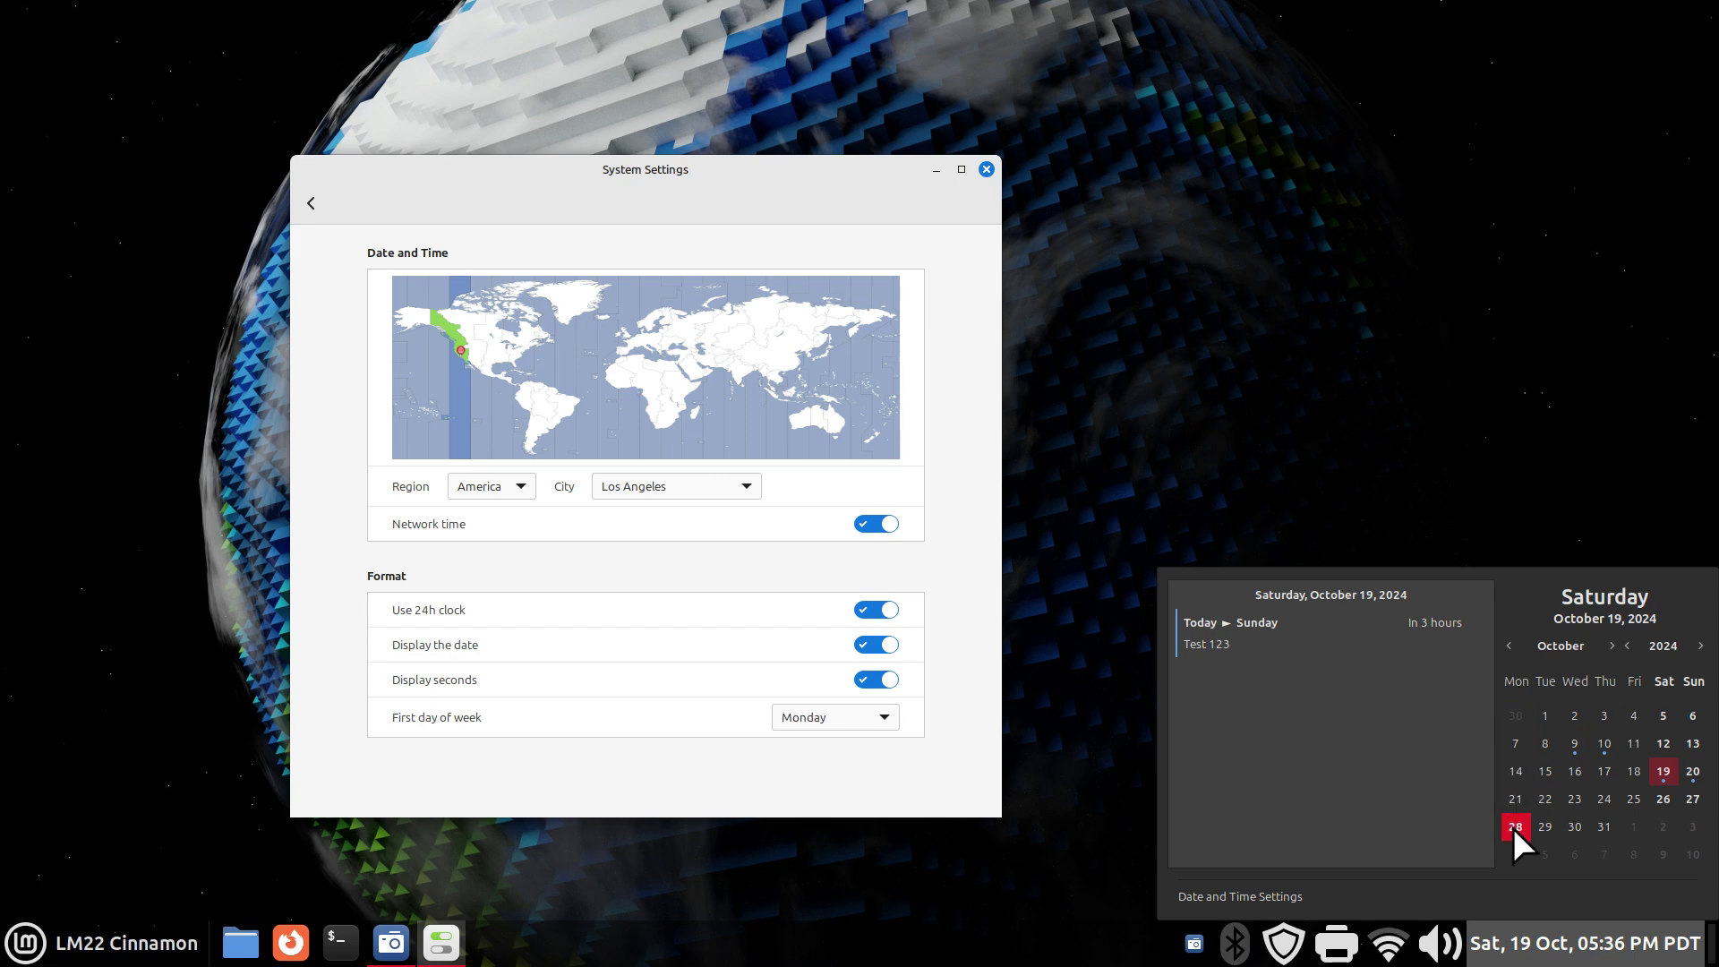
pyautogui.click(878, 727)
pyautogui.click(878, 725)
pyautogui.click(873, 666)
# Make weeks start on Monday and confirm it in the panel calendar
pyautogui.click(1583, 944)
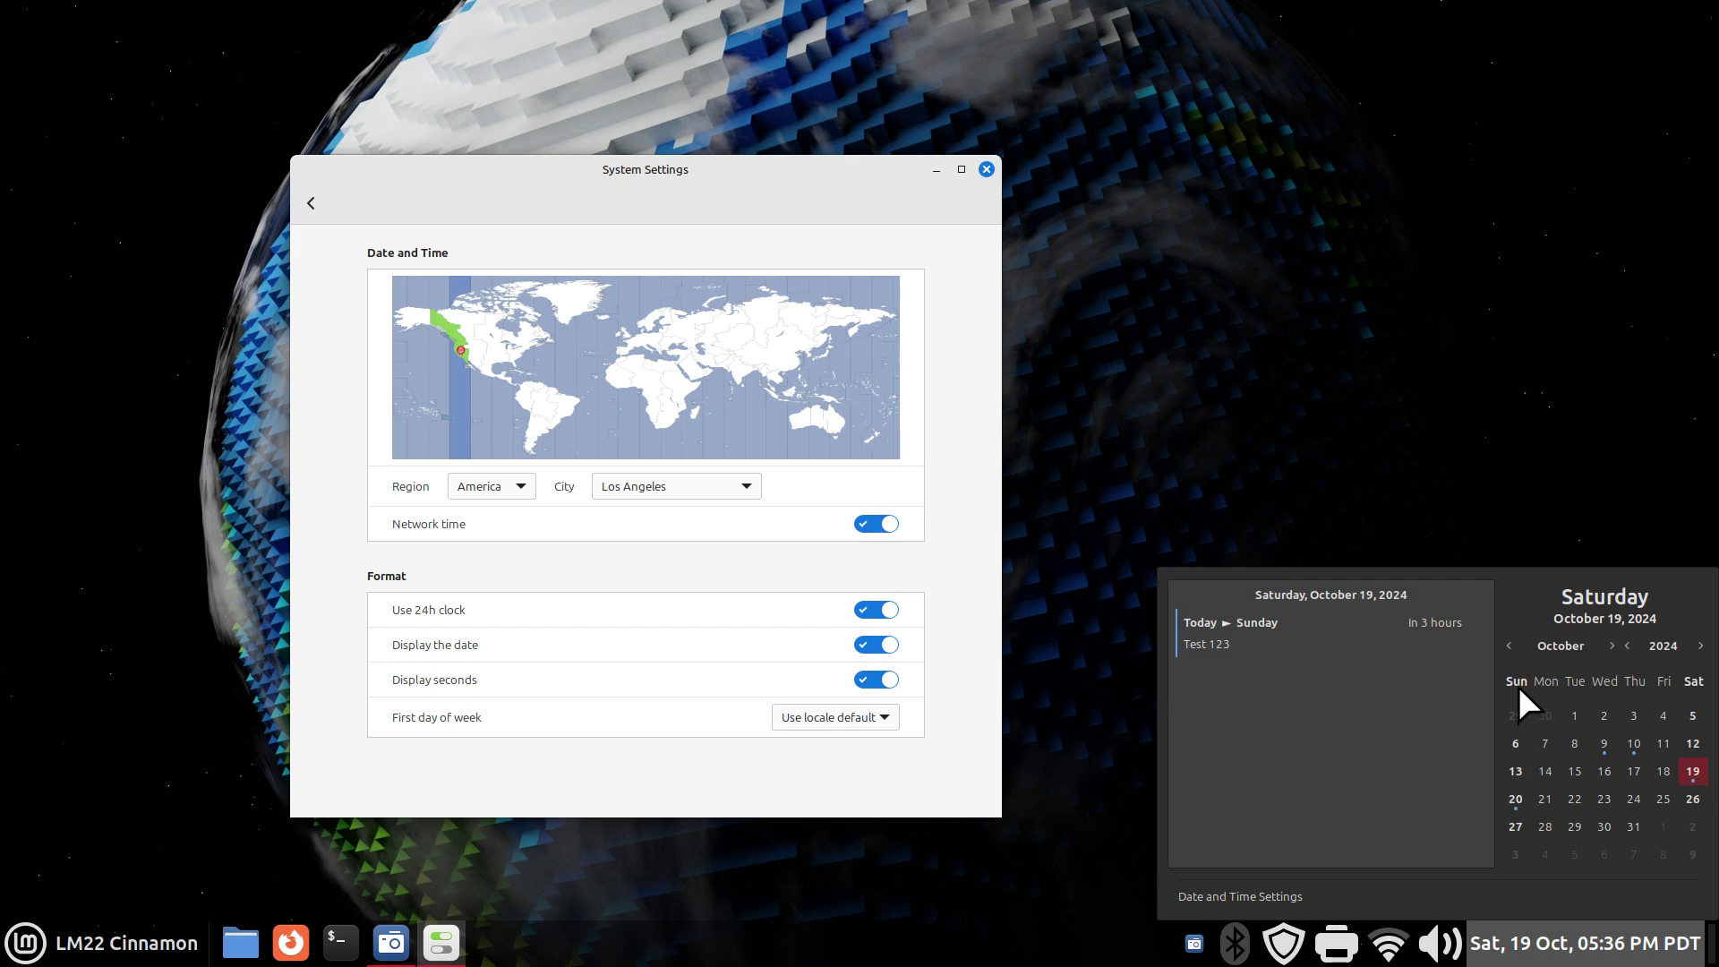
pyautogui.click(878, 725)
pyautogui.click(875, 727)
pyautogui.click(855, 773)
pyautogui.click(1583, 943)
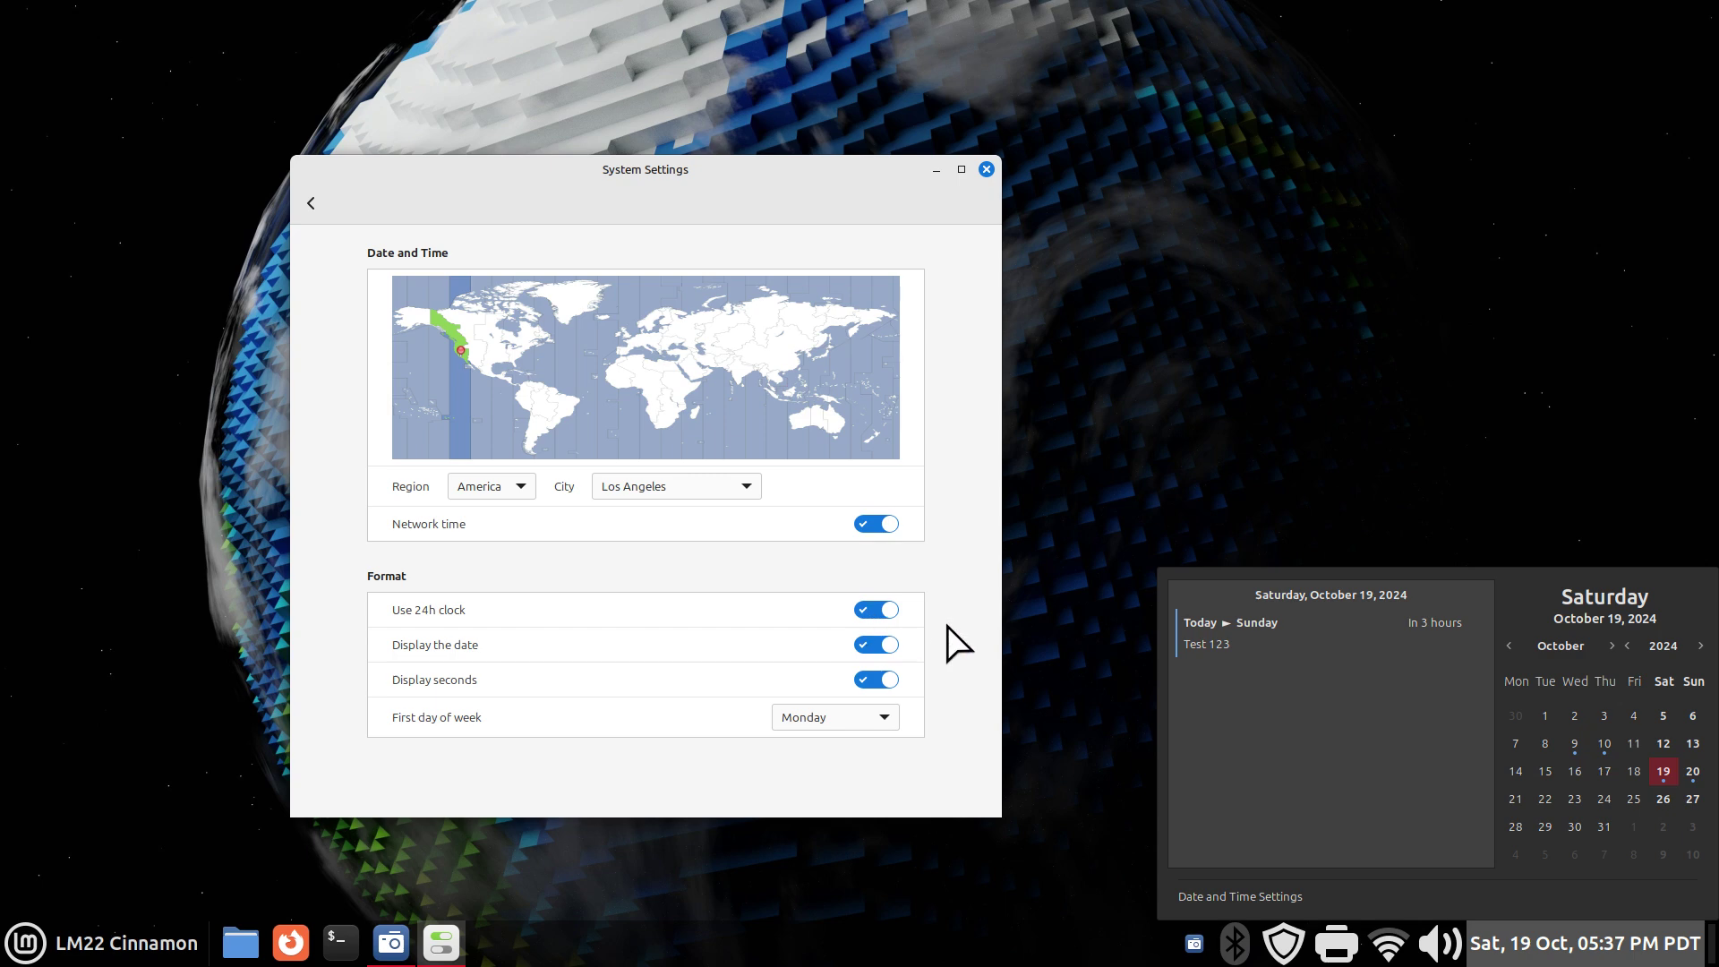
pyautogui.click(925, 614)
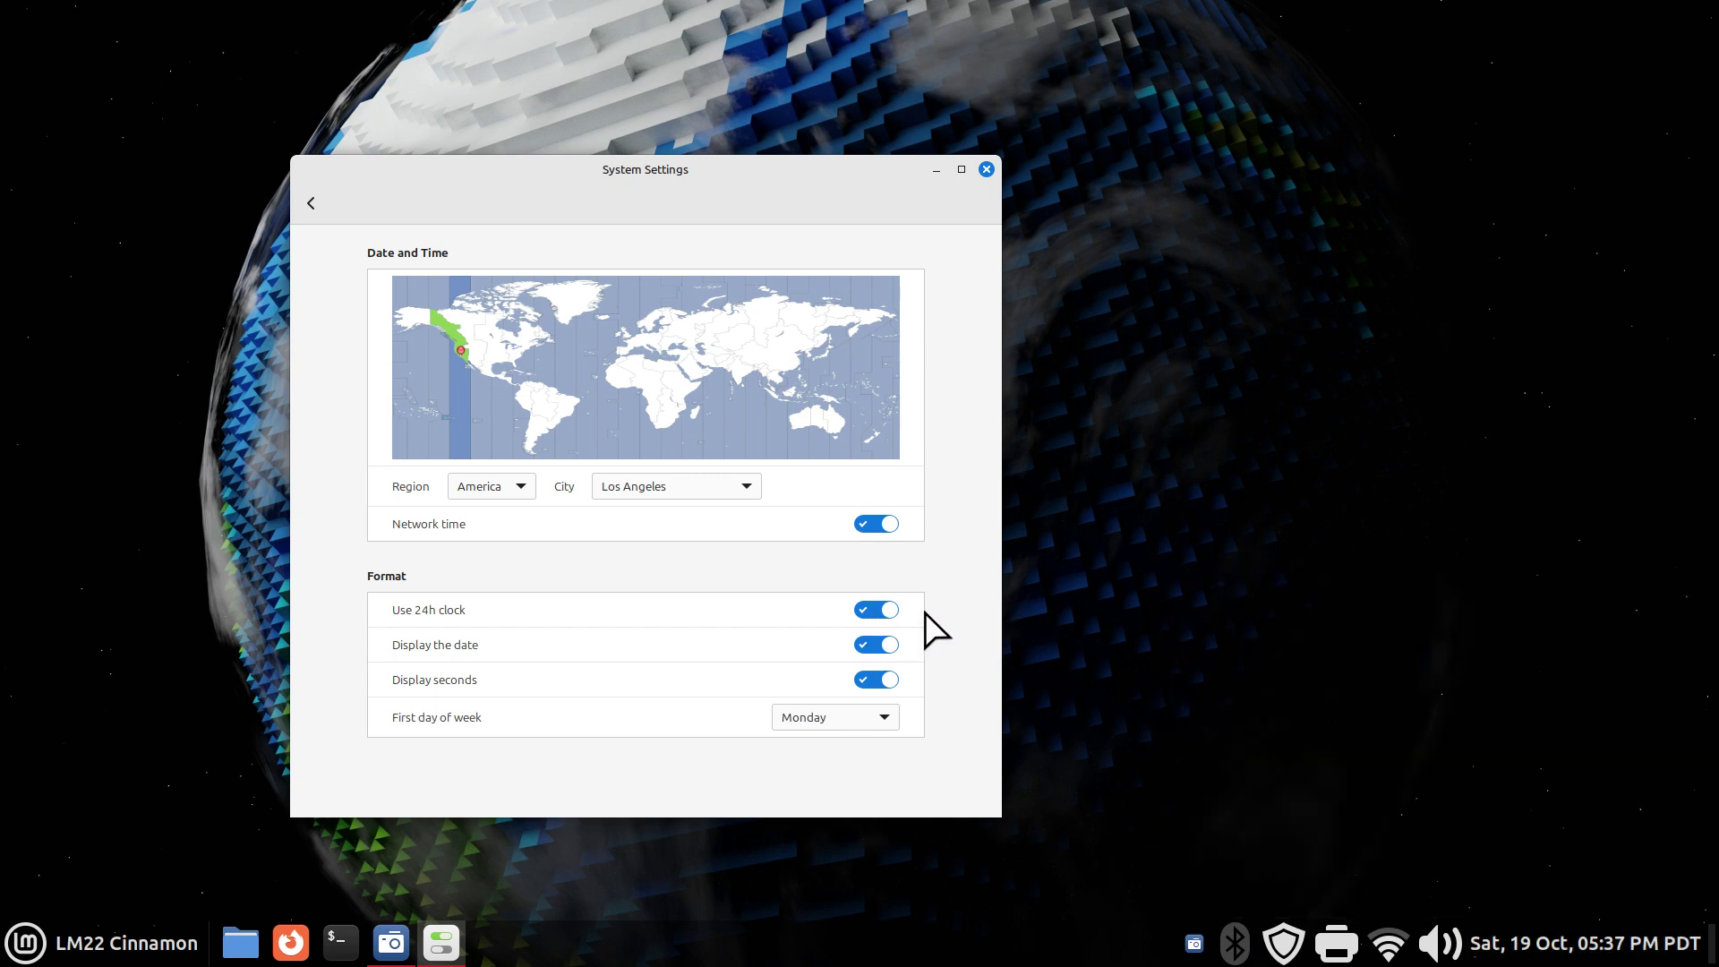
# Toggle the 24-hour clock off and back on, then close System Settings
pyautogui.click(865, 610)
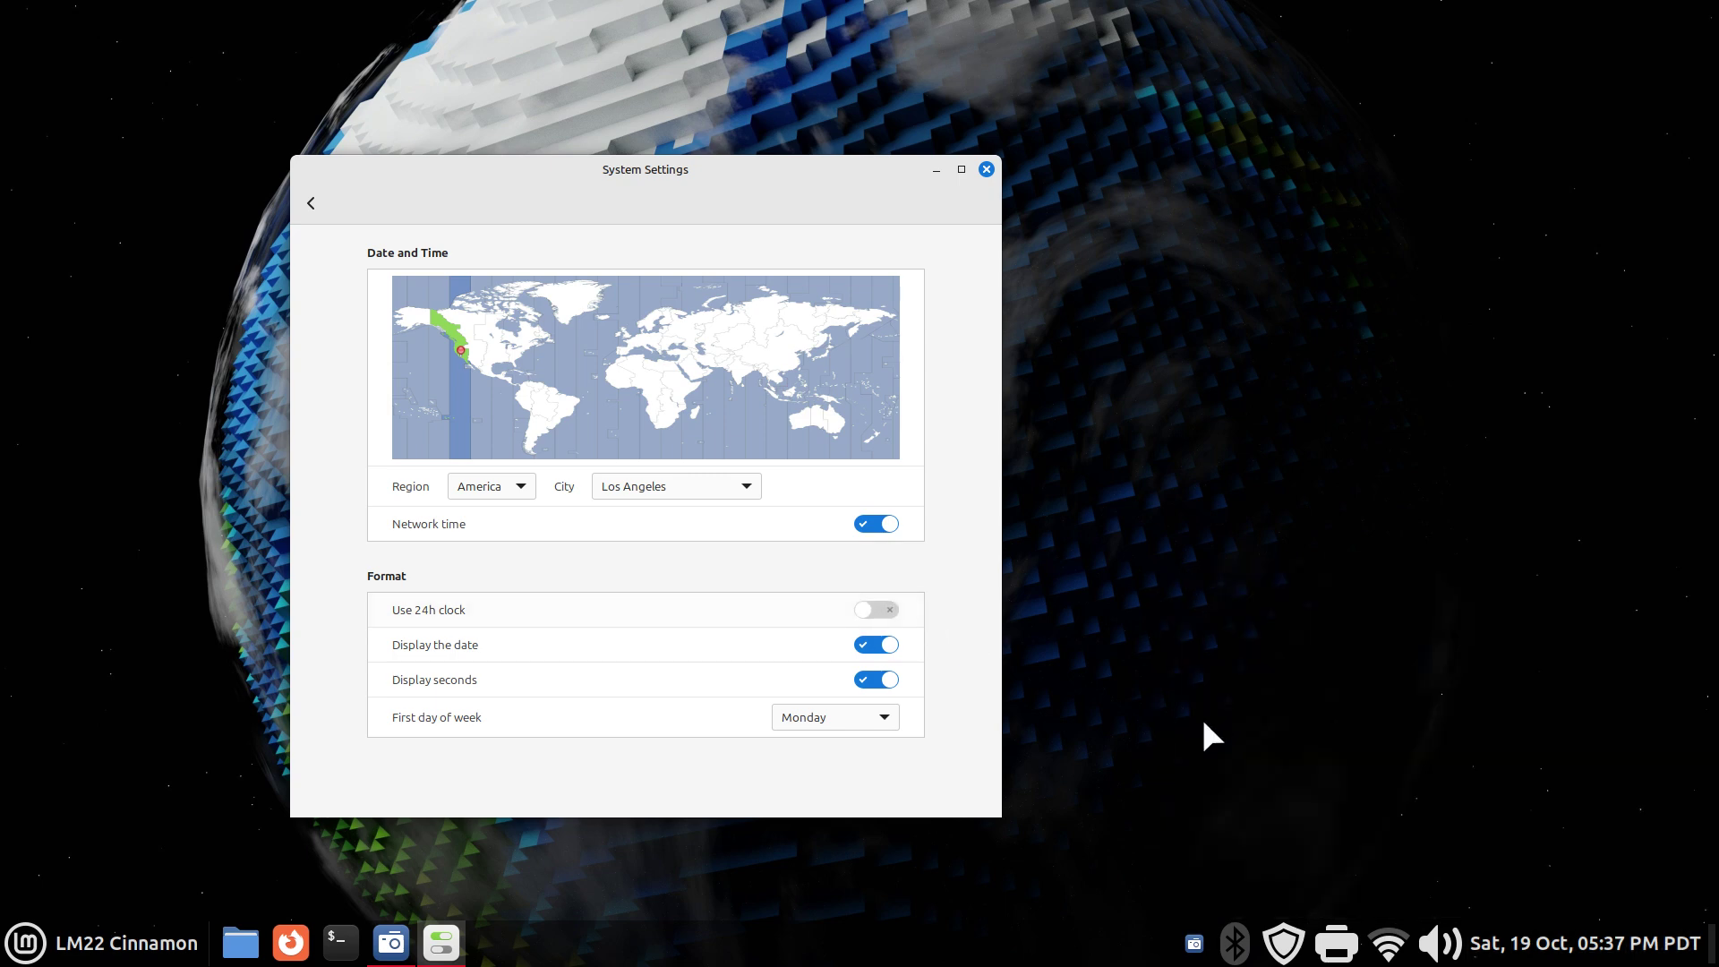
pyautogui.click(875, 612)
pyautogui.click(986, 169)
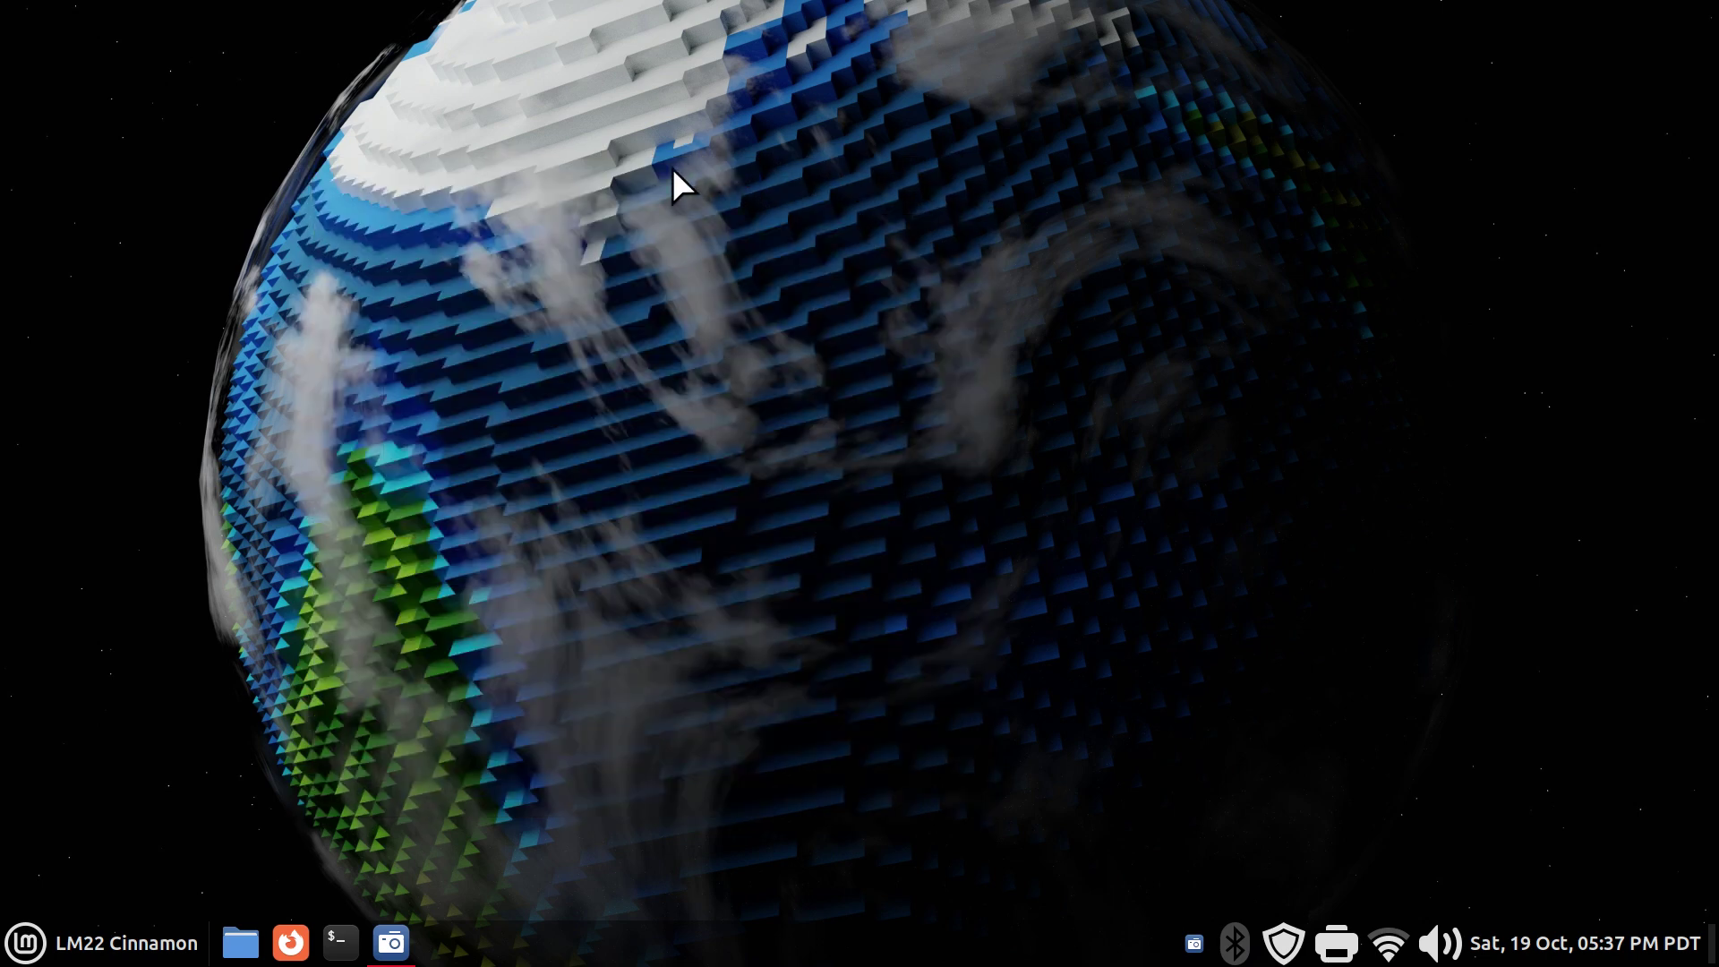
# Add the Calendar desklet to the desktop and drag it to the upper right
pyautogui.rightClick(674, 165)
pyautogui.click(777, 267)
pyautogui.click(794, 356)
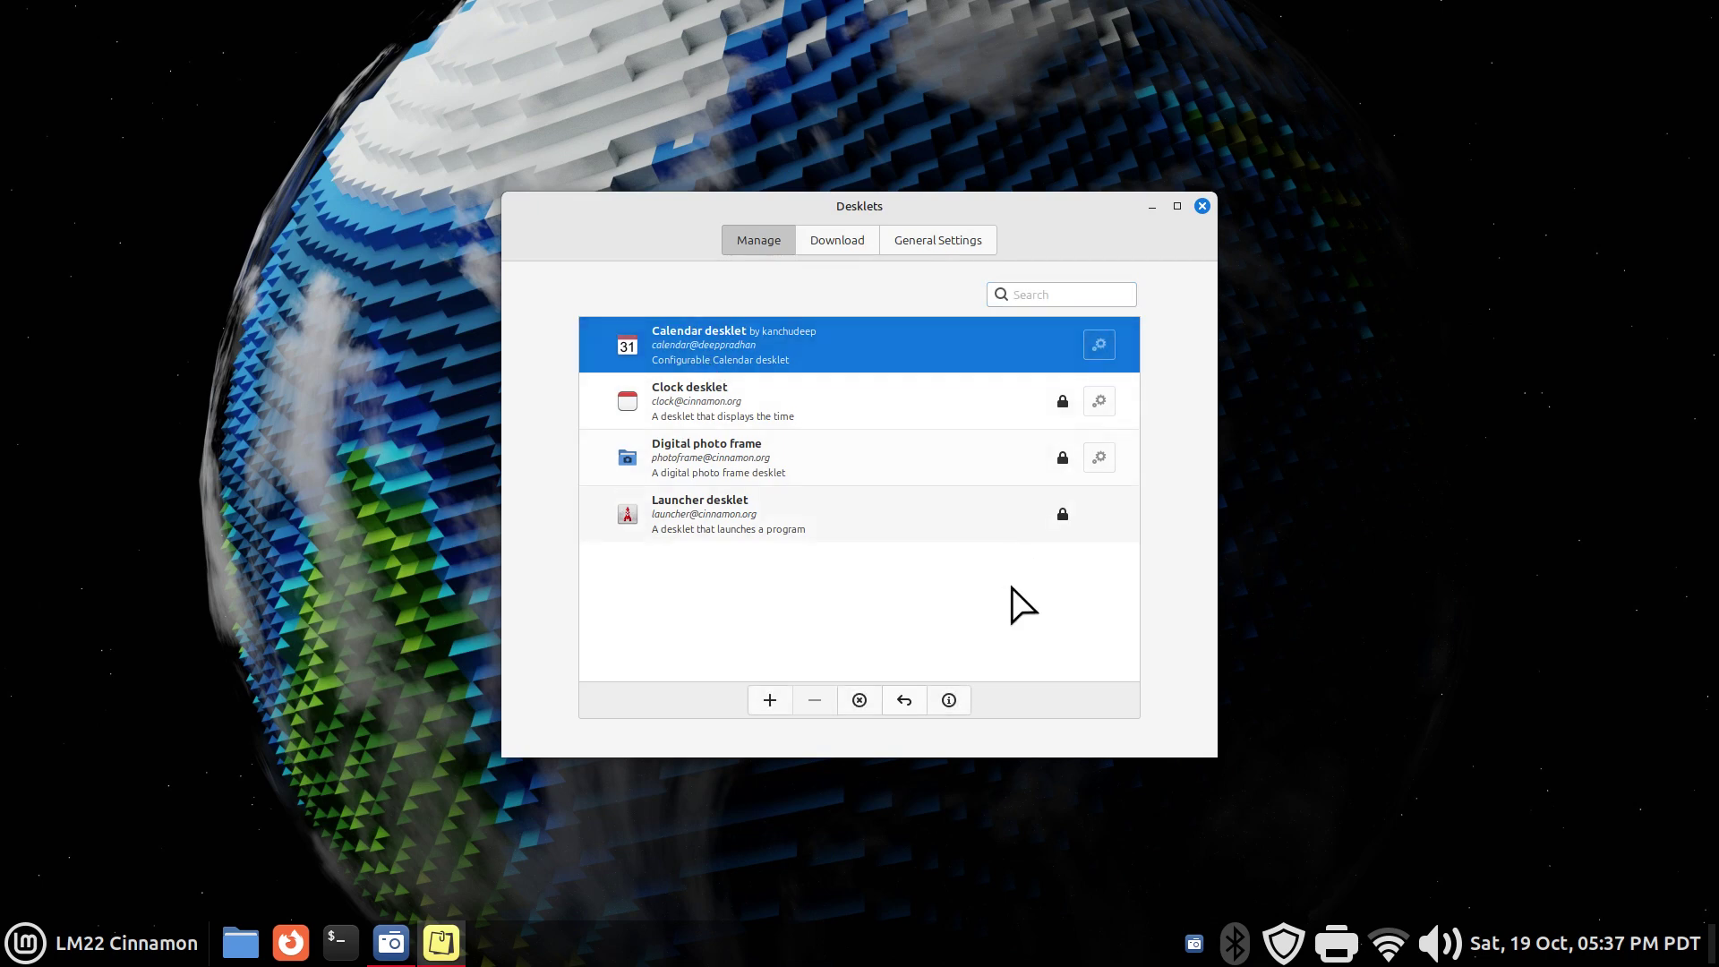
pyautogui.click(771, 700)
pyautogui.click(1202, 206)
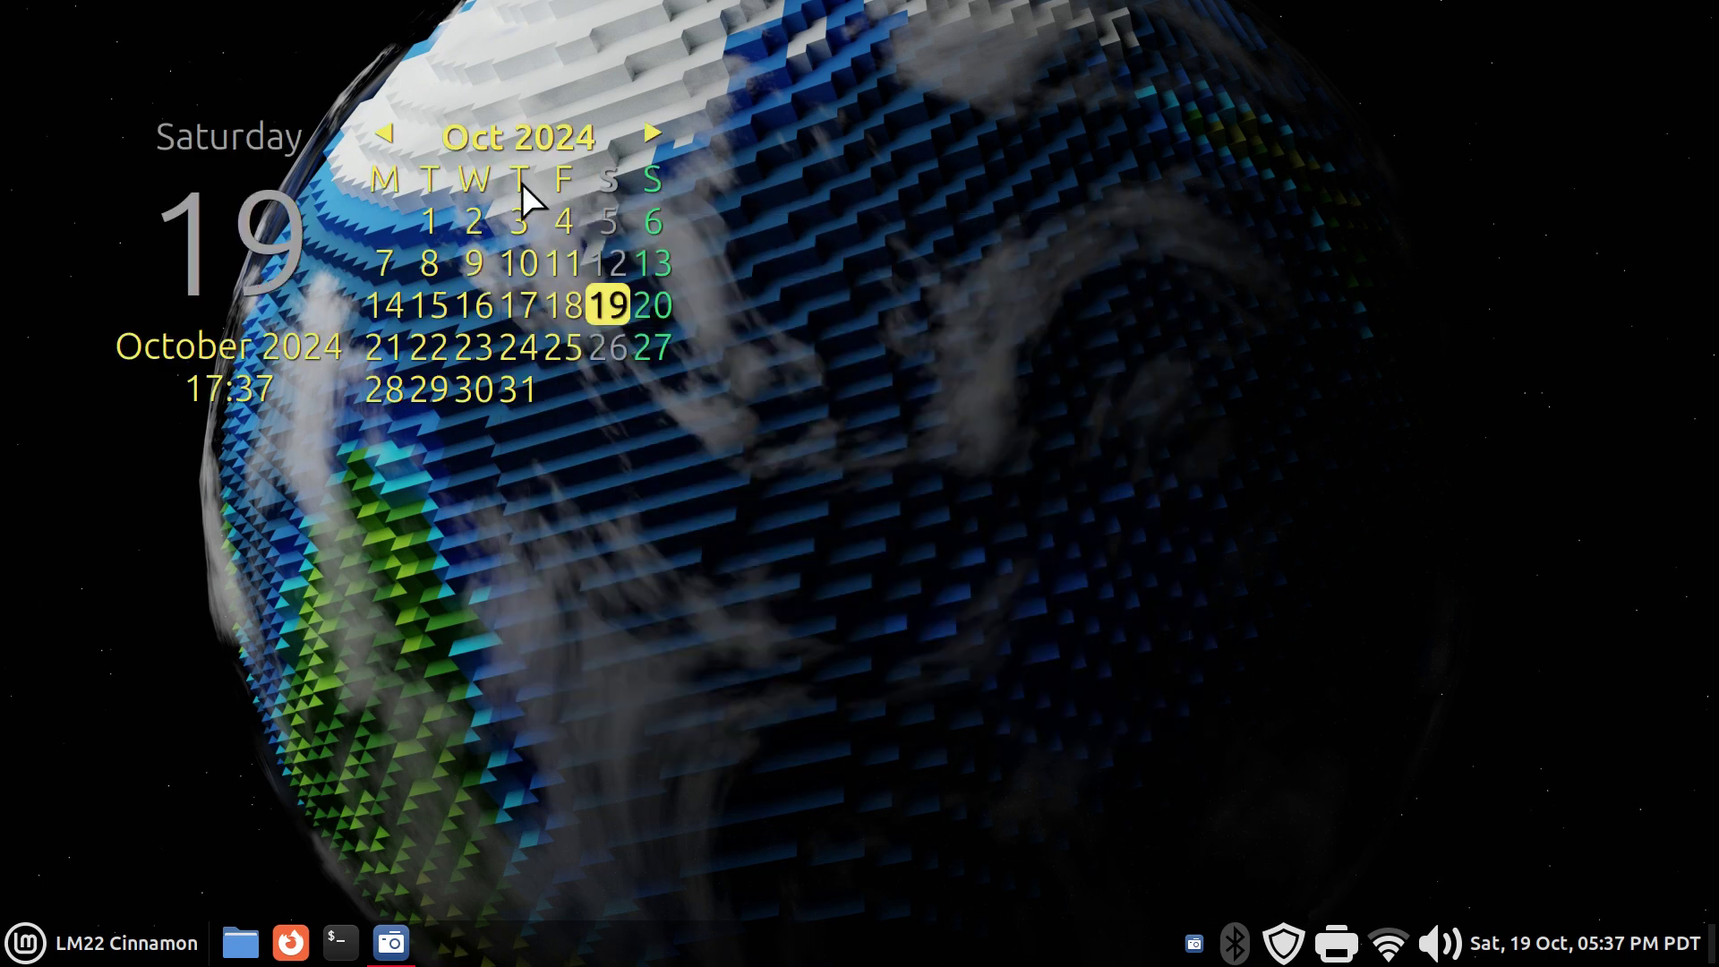
pyautogui.moveTo(470, 219); pyautogui.dragTo(1408, 308)
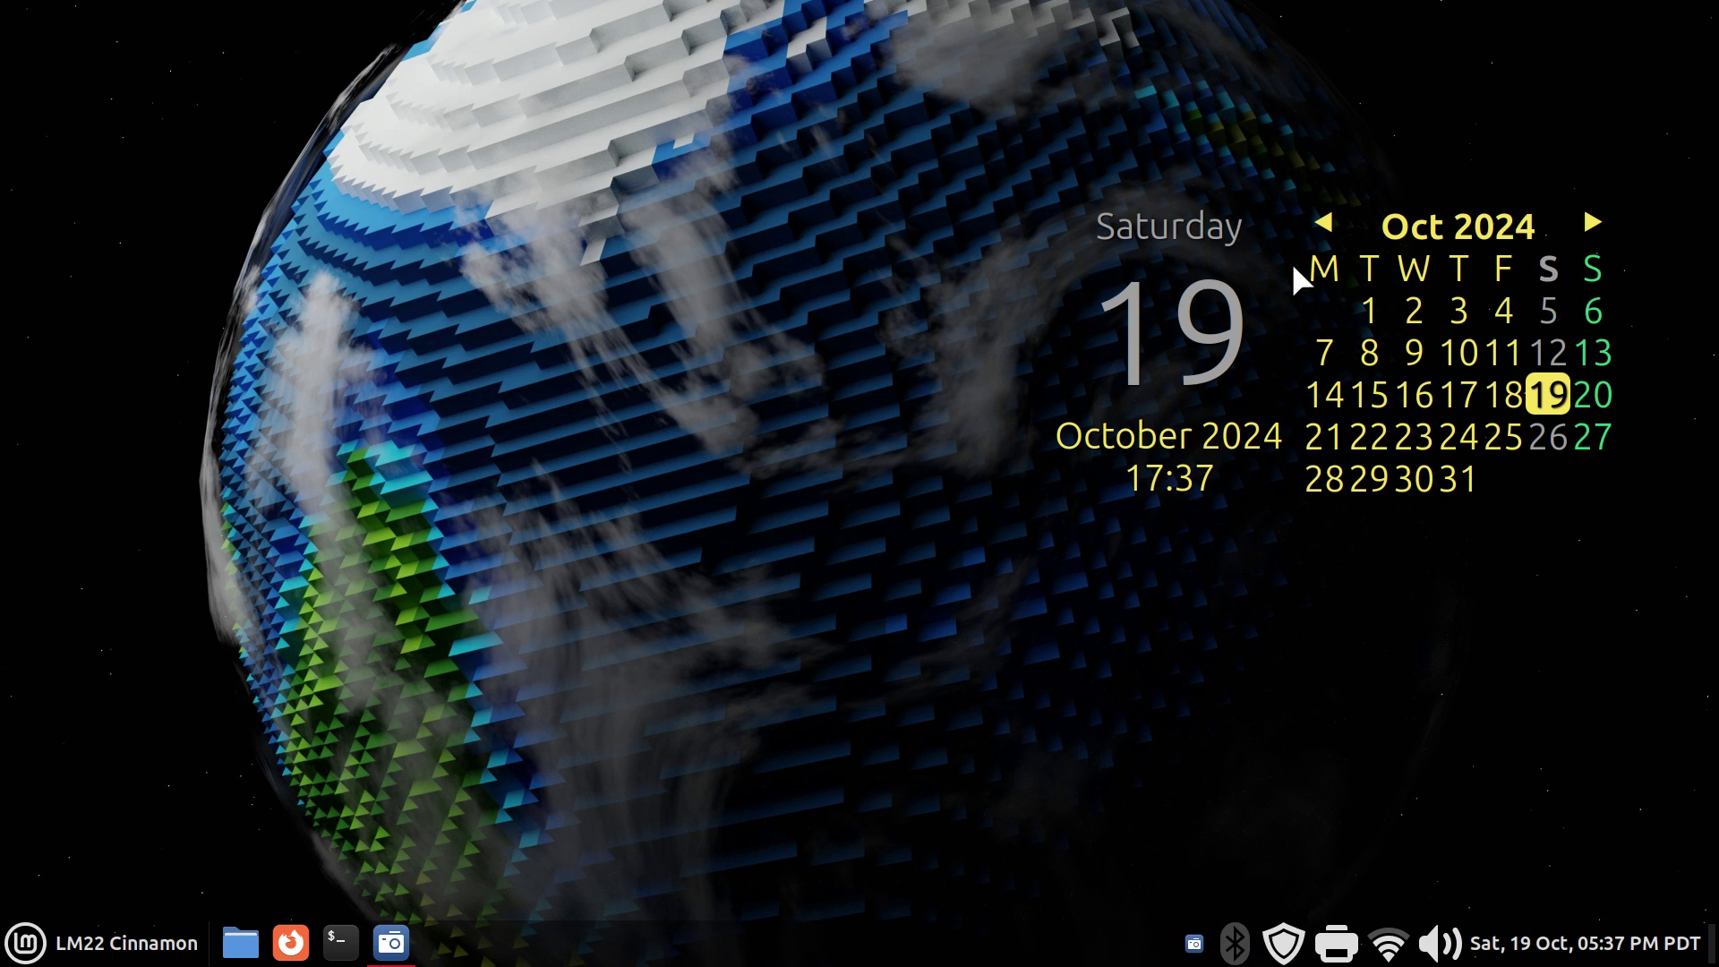
# Set the Calendar desklet's first day of week to Sunday
pyautogui.rightClick(1353, 346)
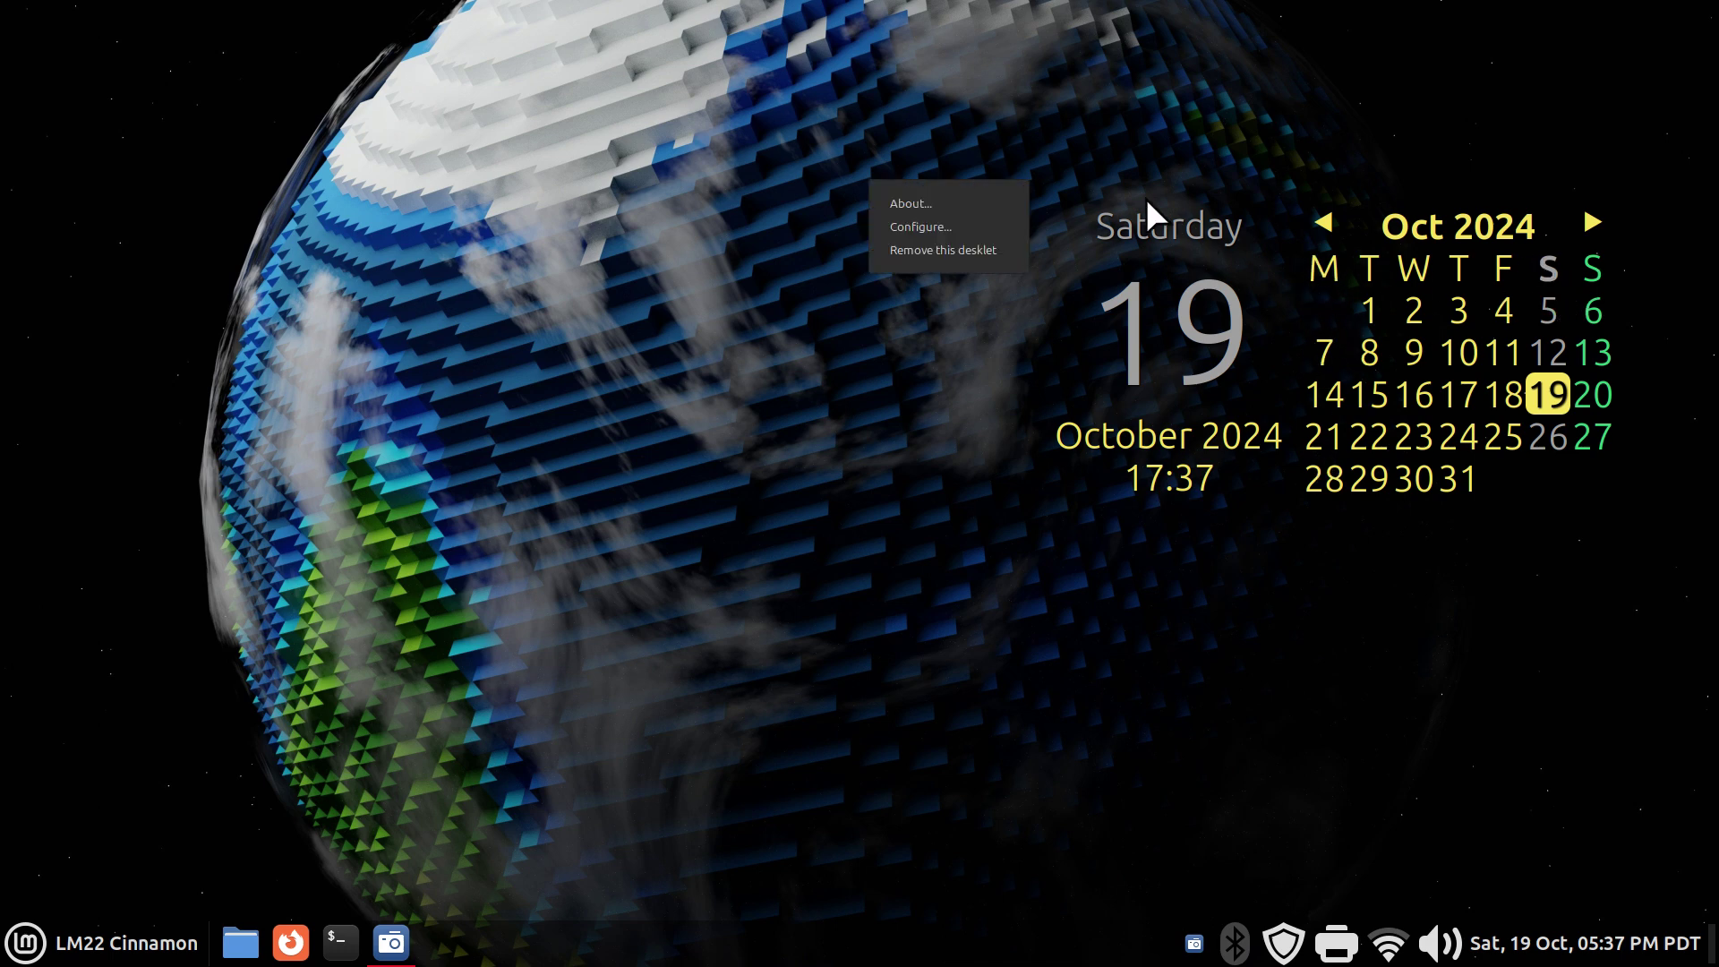
pyautogui.click(960, 222)
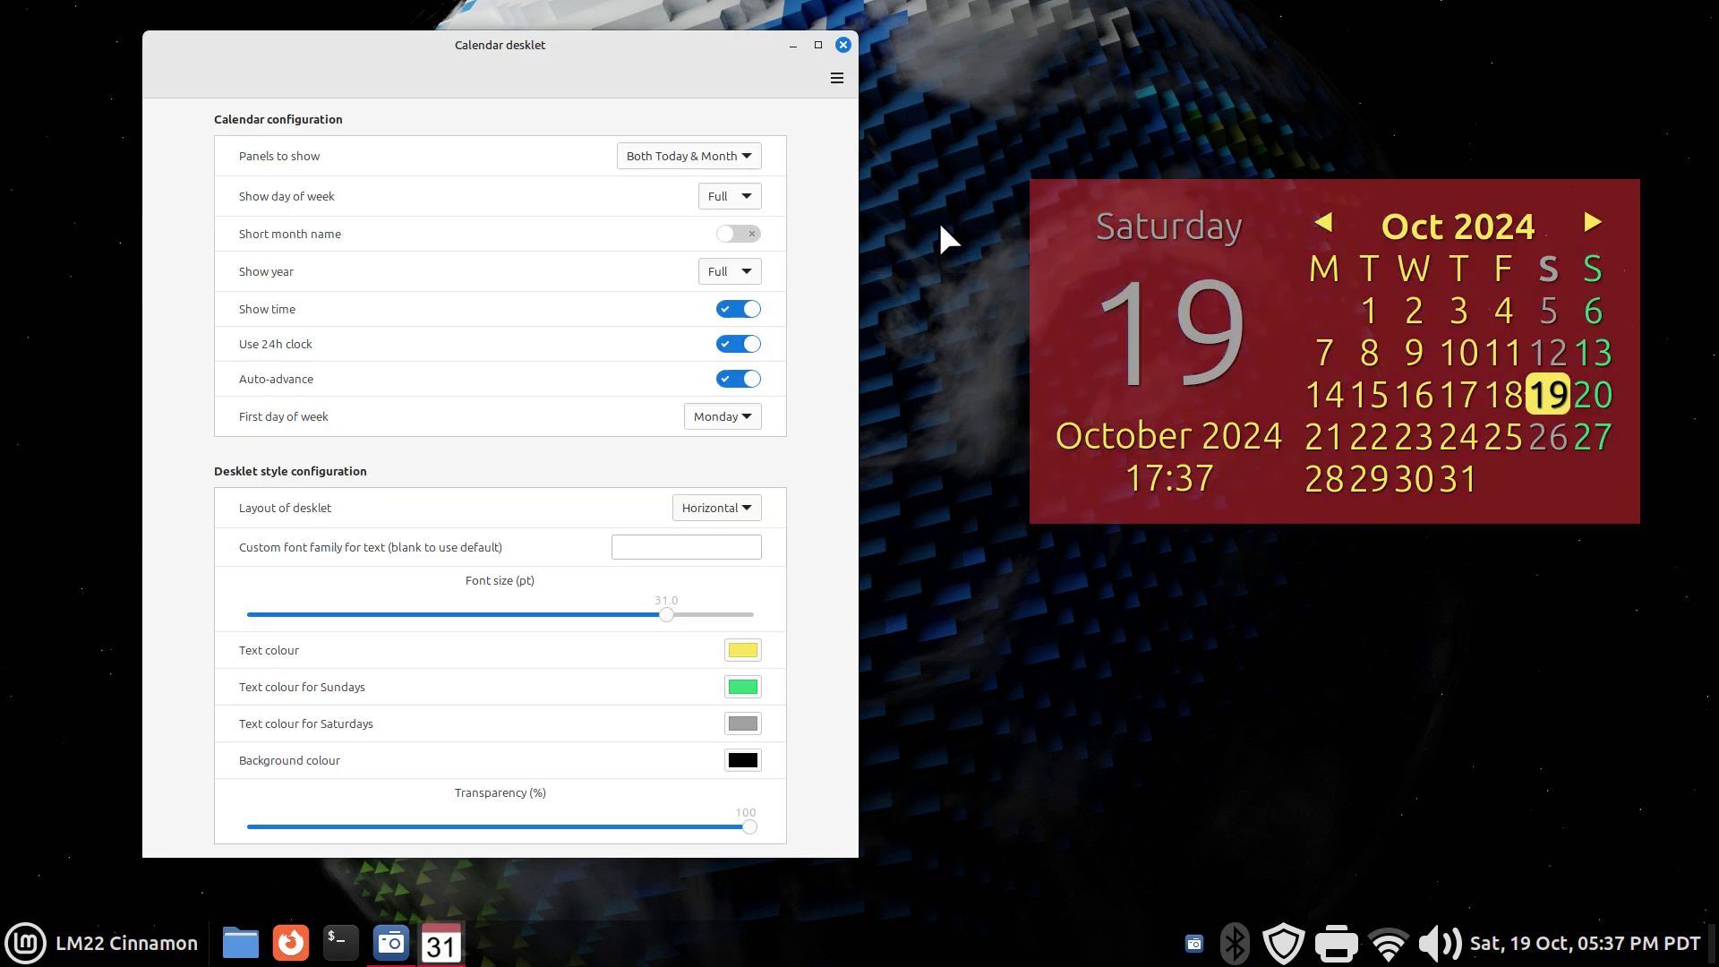
pyautogui.click(739, 419)
pyautogui.click(711, 392)
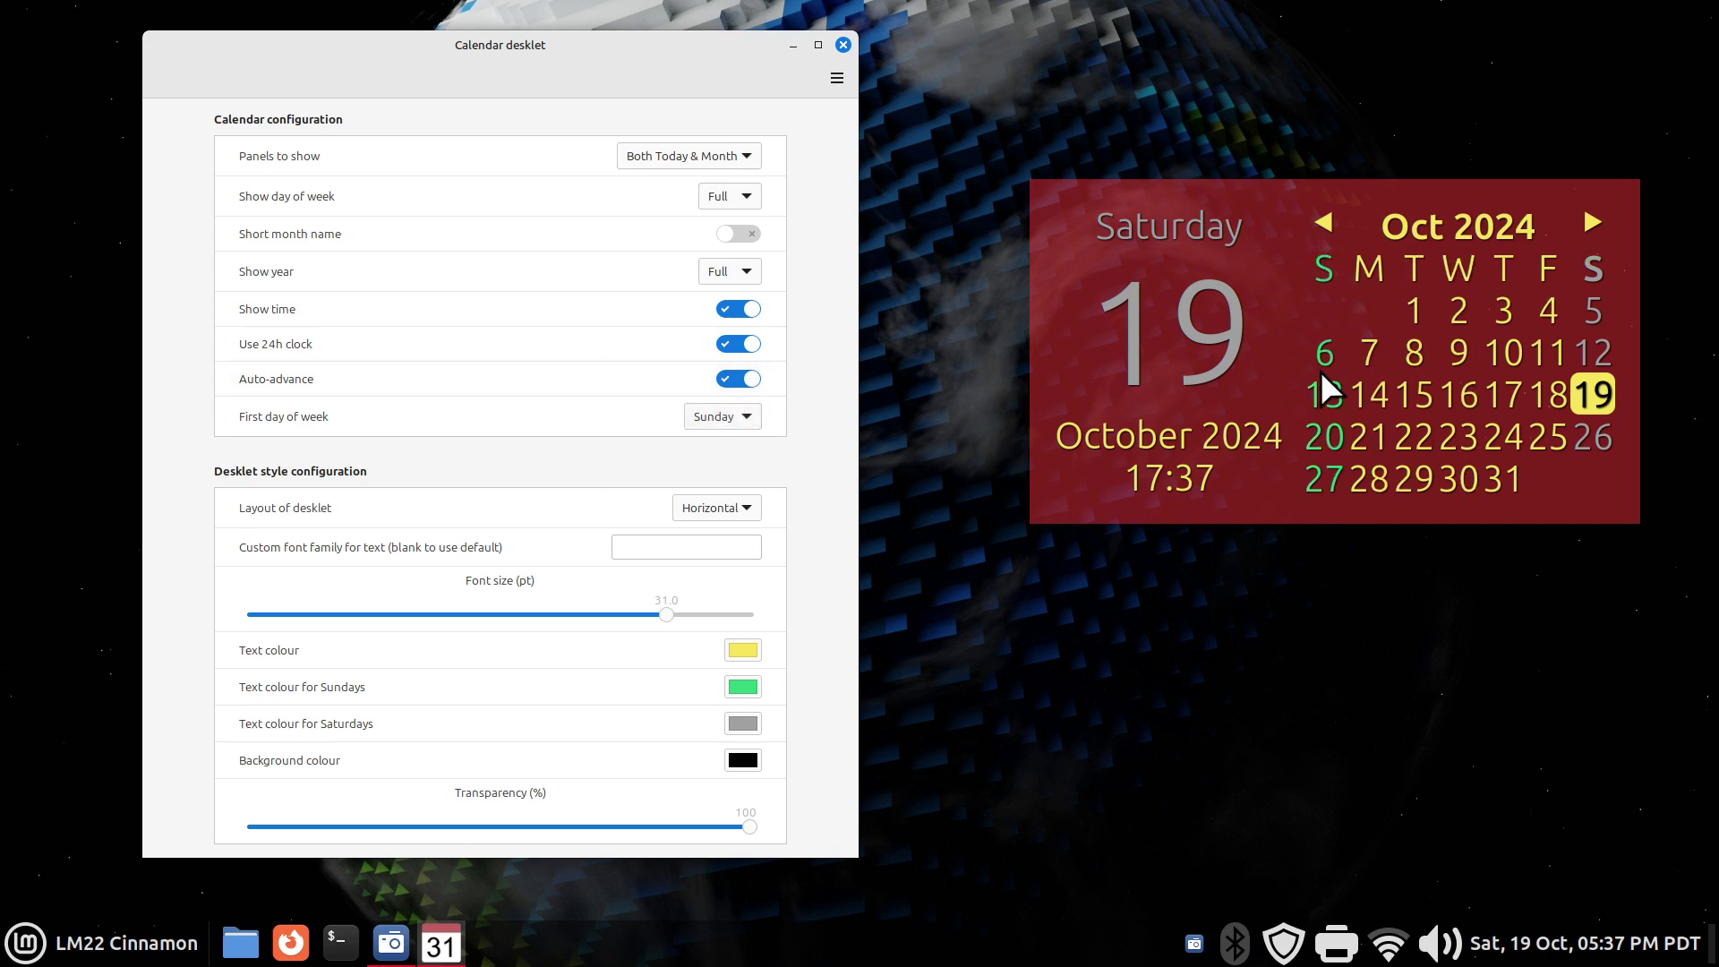
pyautogui.click(844, 45)
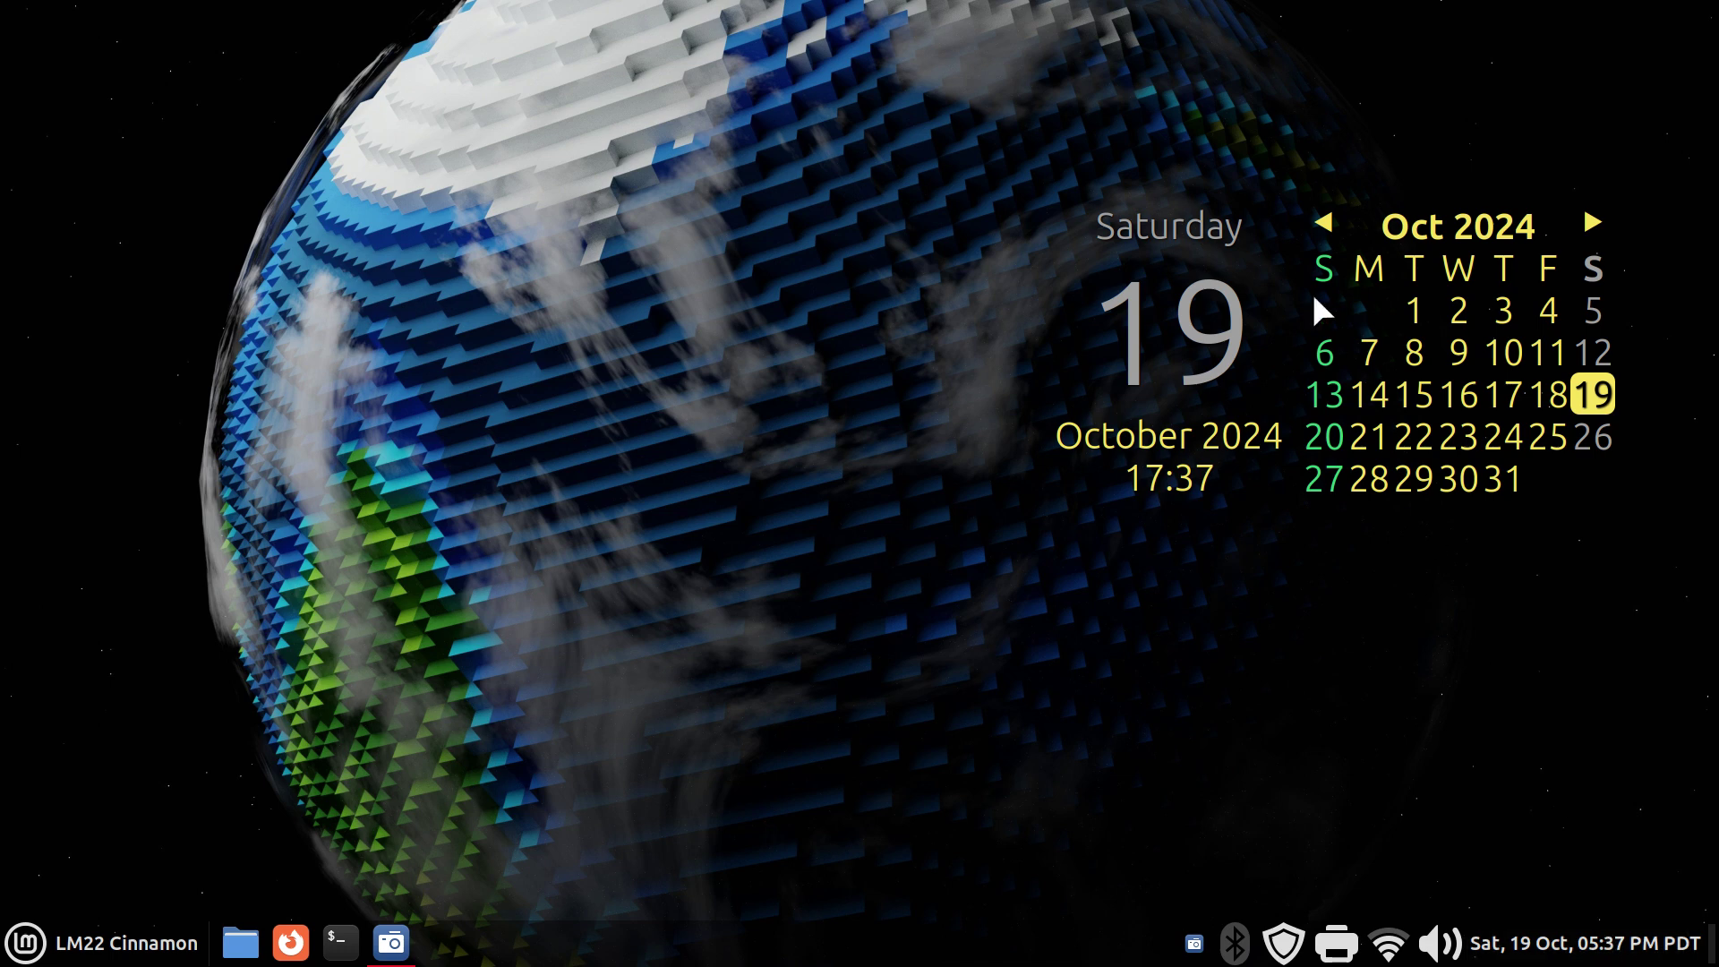
# Turn off the desklet's 24h clock so it shows 12-hour time like 5:38 PM
pyautogui.rightClick(1239, 276)
pyautogui.click(969, 226)
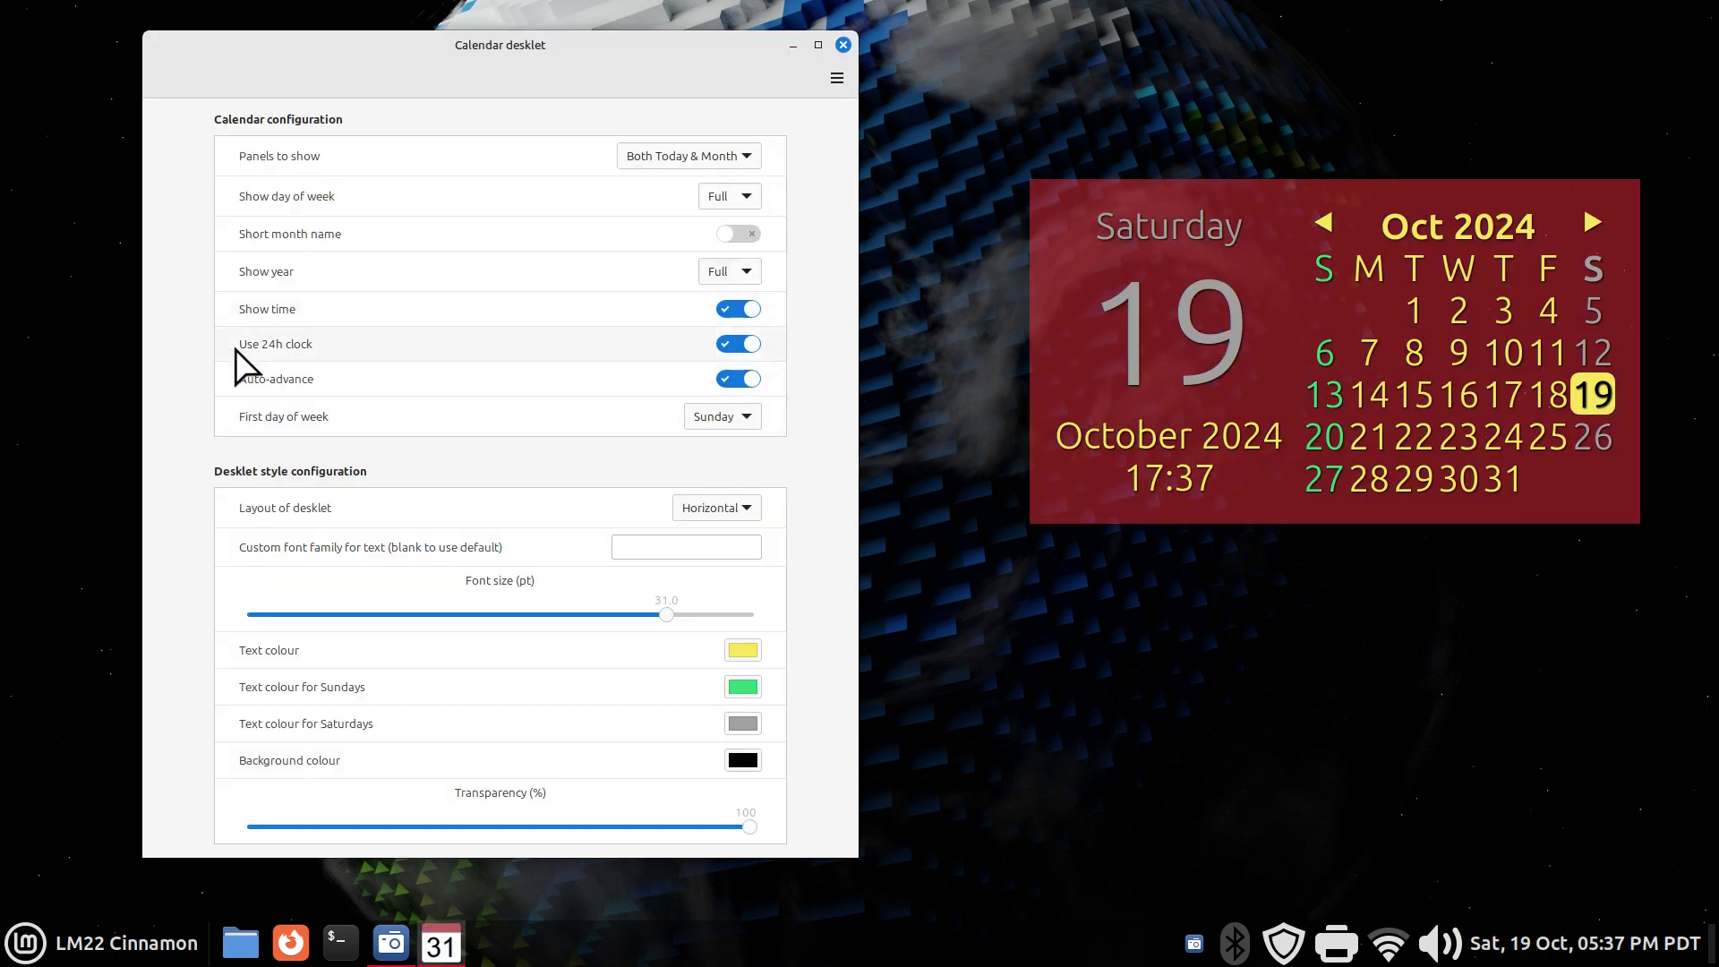
pyautogui.click(736, 344)
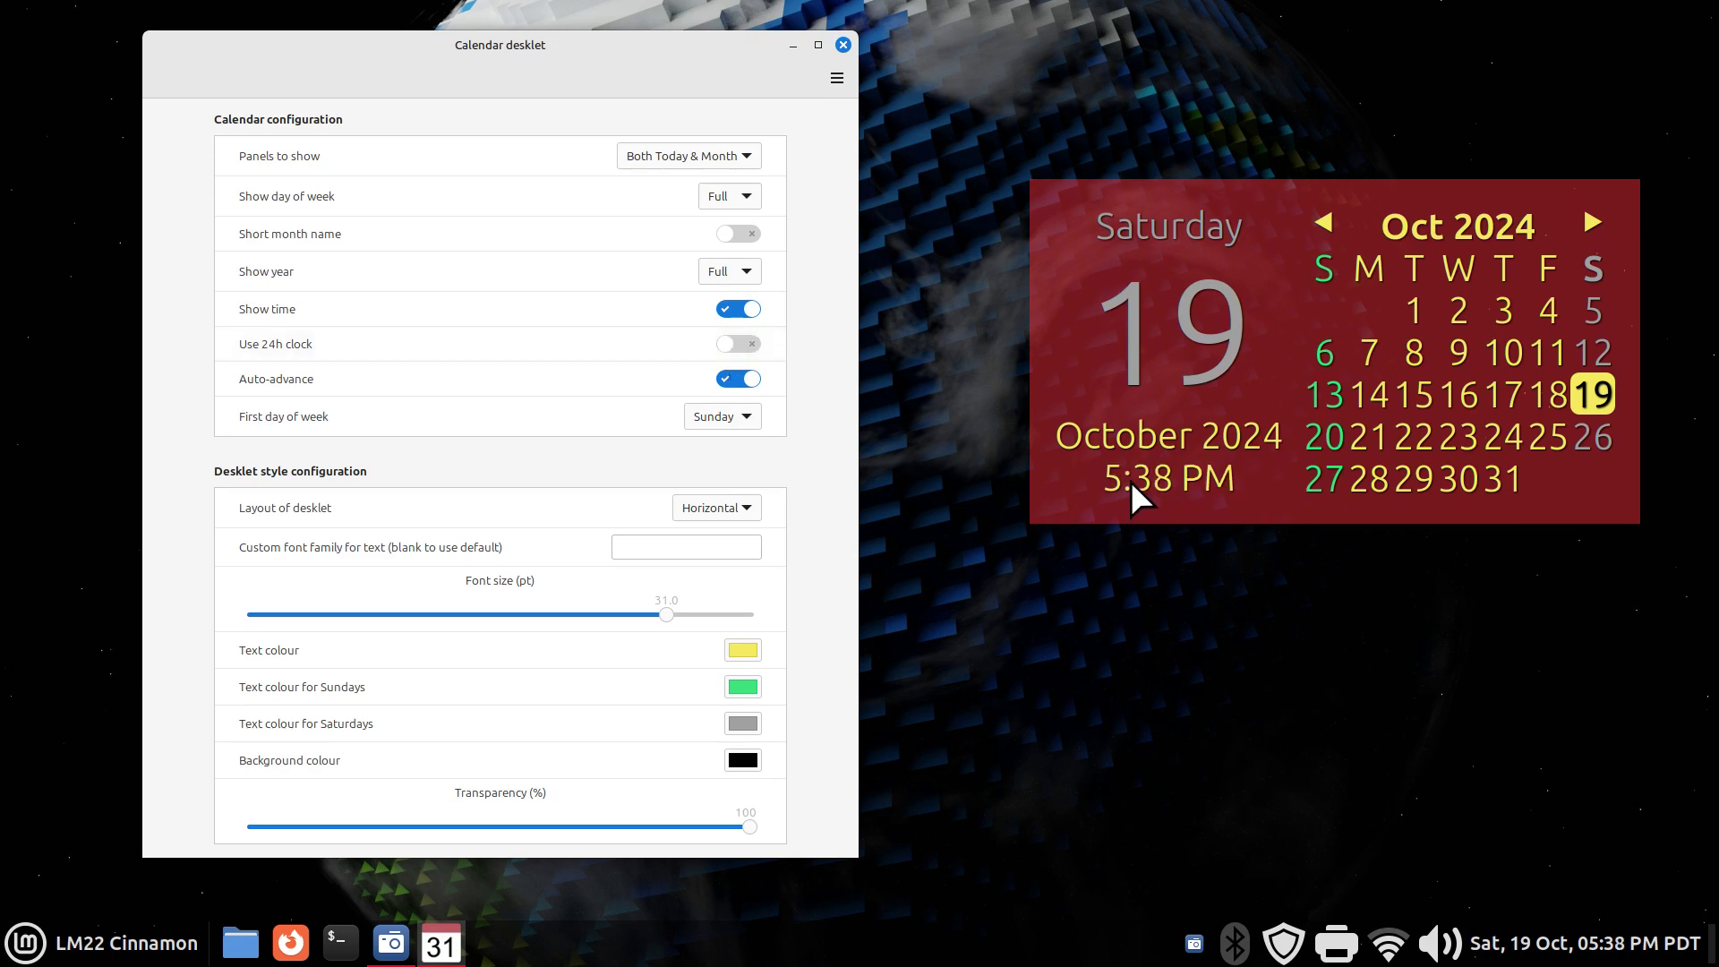
pyautogui.click(842, 45)
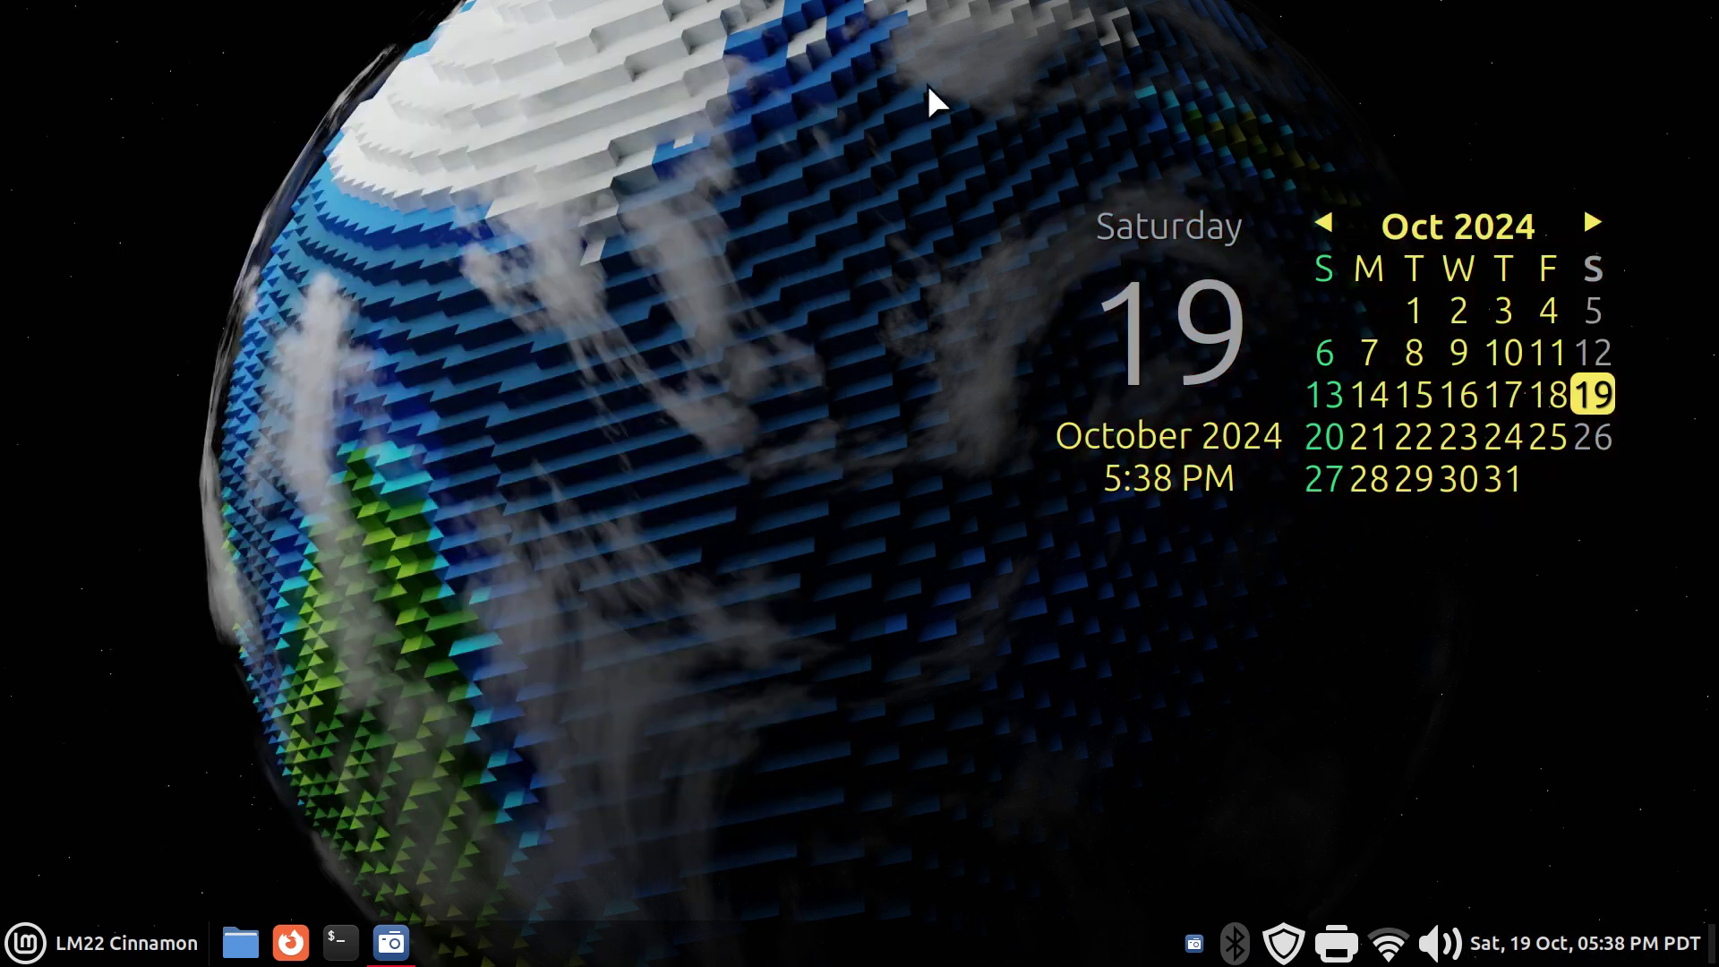
# In the panel clock's Calendar applet settings, switch off 'Use a custom date format'
pyautogui.rightClick(1598, 953)
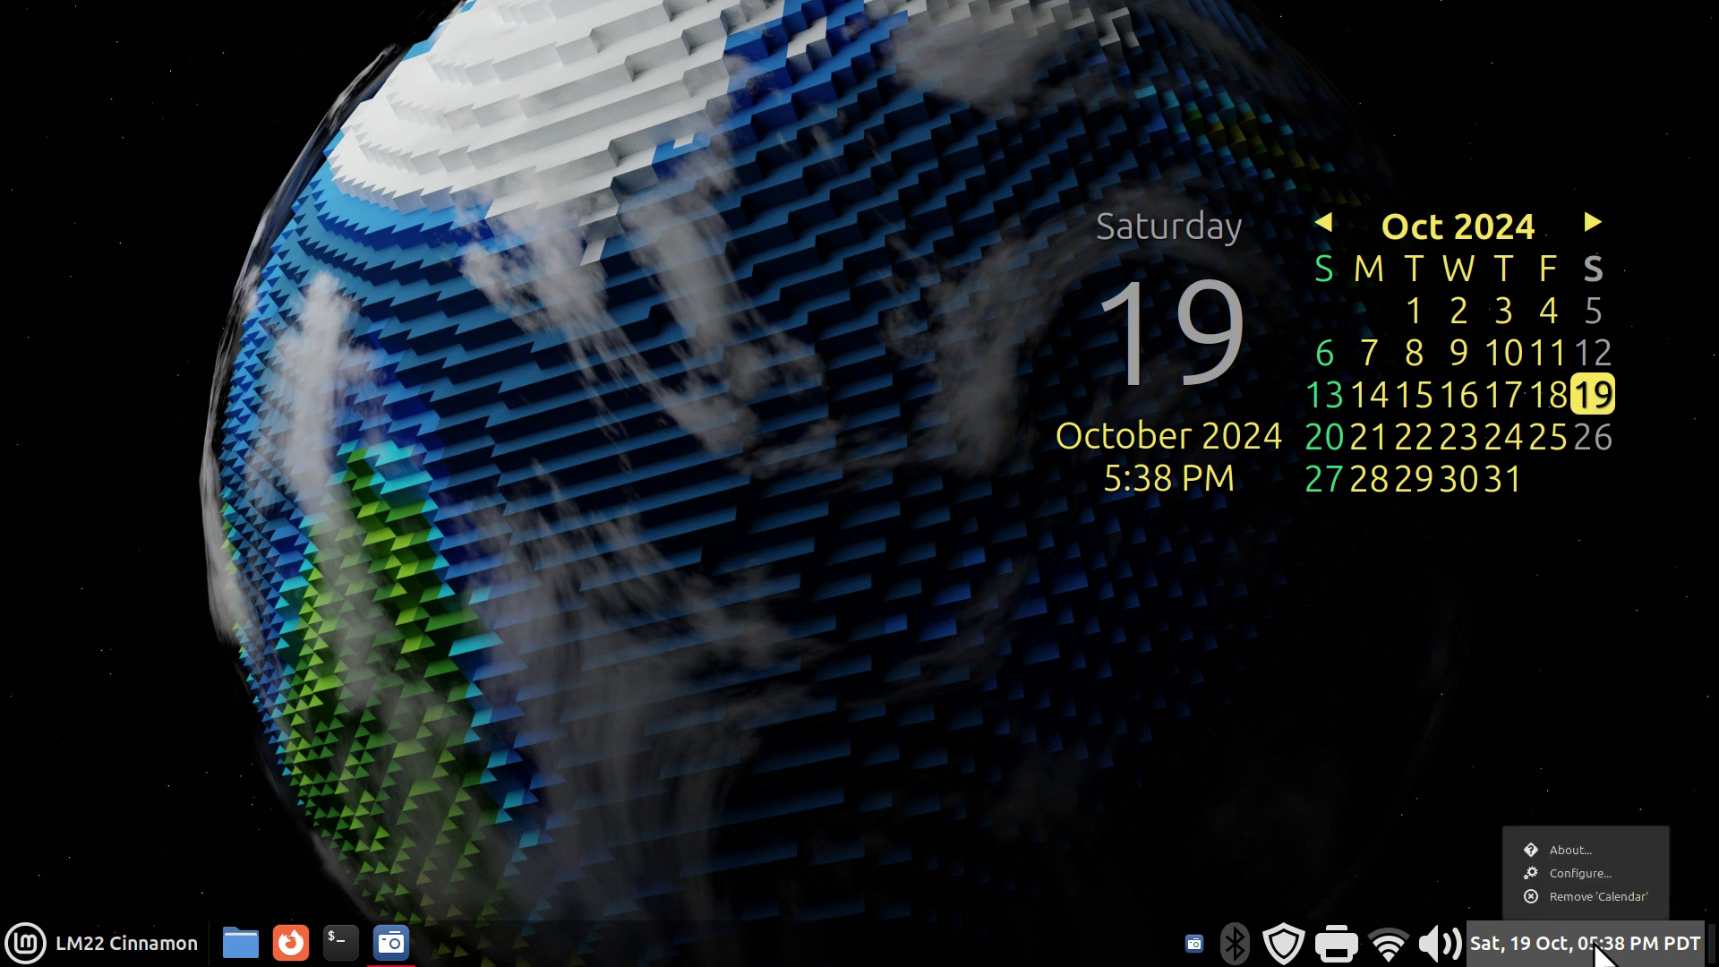
pyautogui.click(1611, 873)
pyautogui.moveTo(636, 153); pyautogui.dragTo(797, 90)
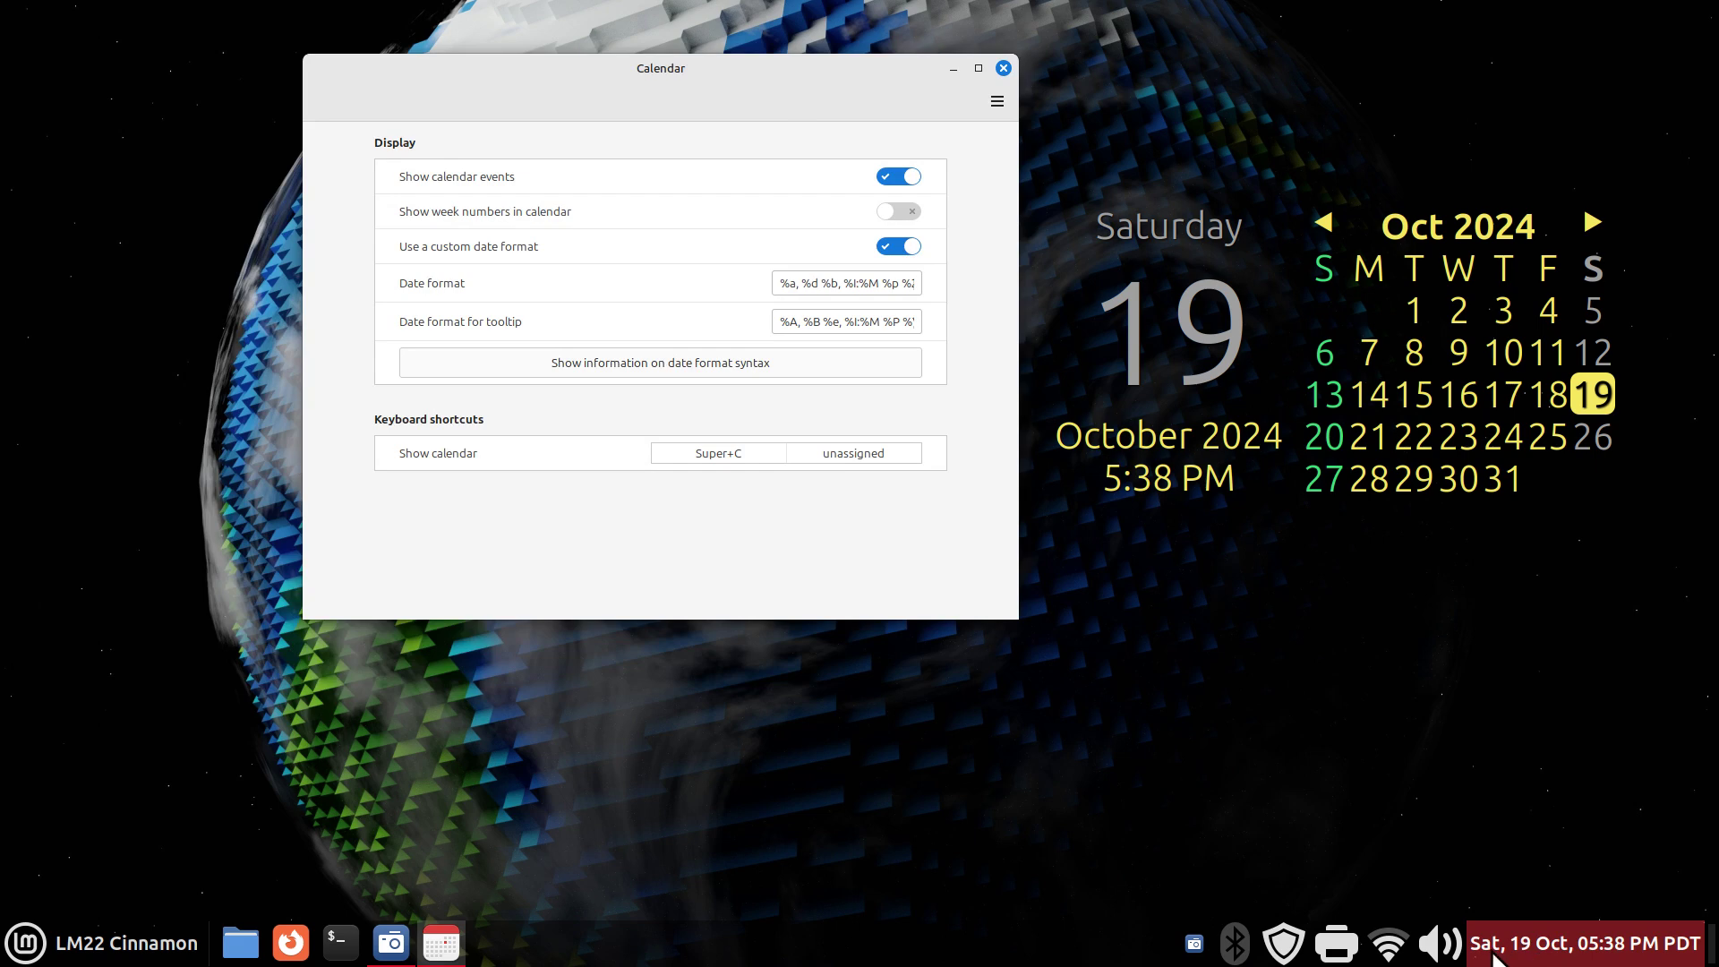
pyautogui.moveTo(1492, 953)
pyautogui.moveTo(1607, 960)
pyautogui.click(790, 283)
pyautogui.click(882, 247)
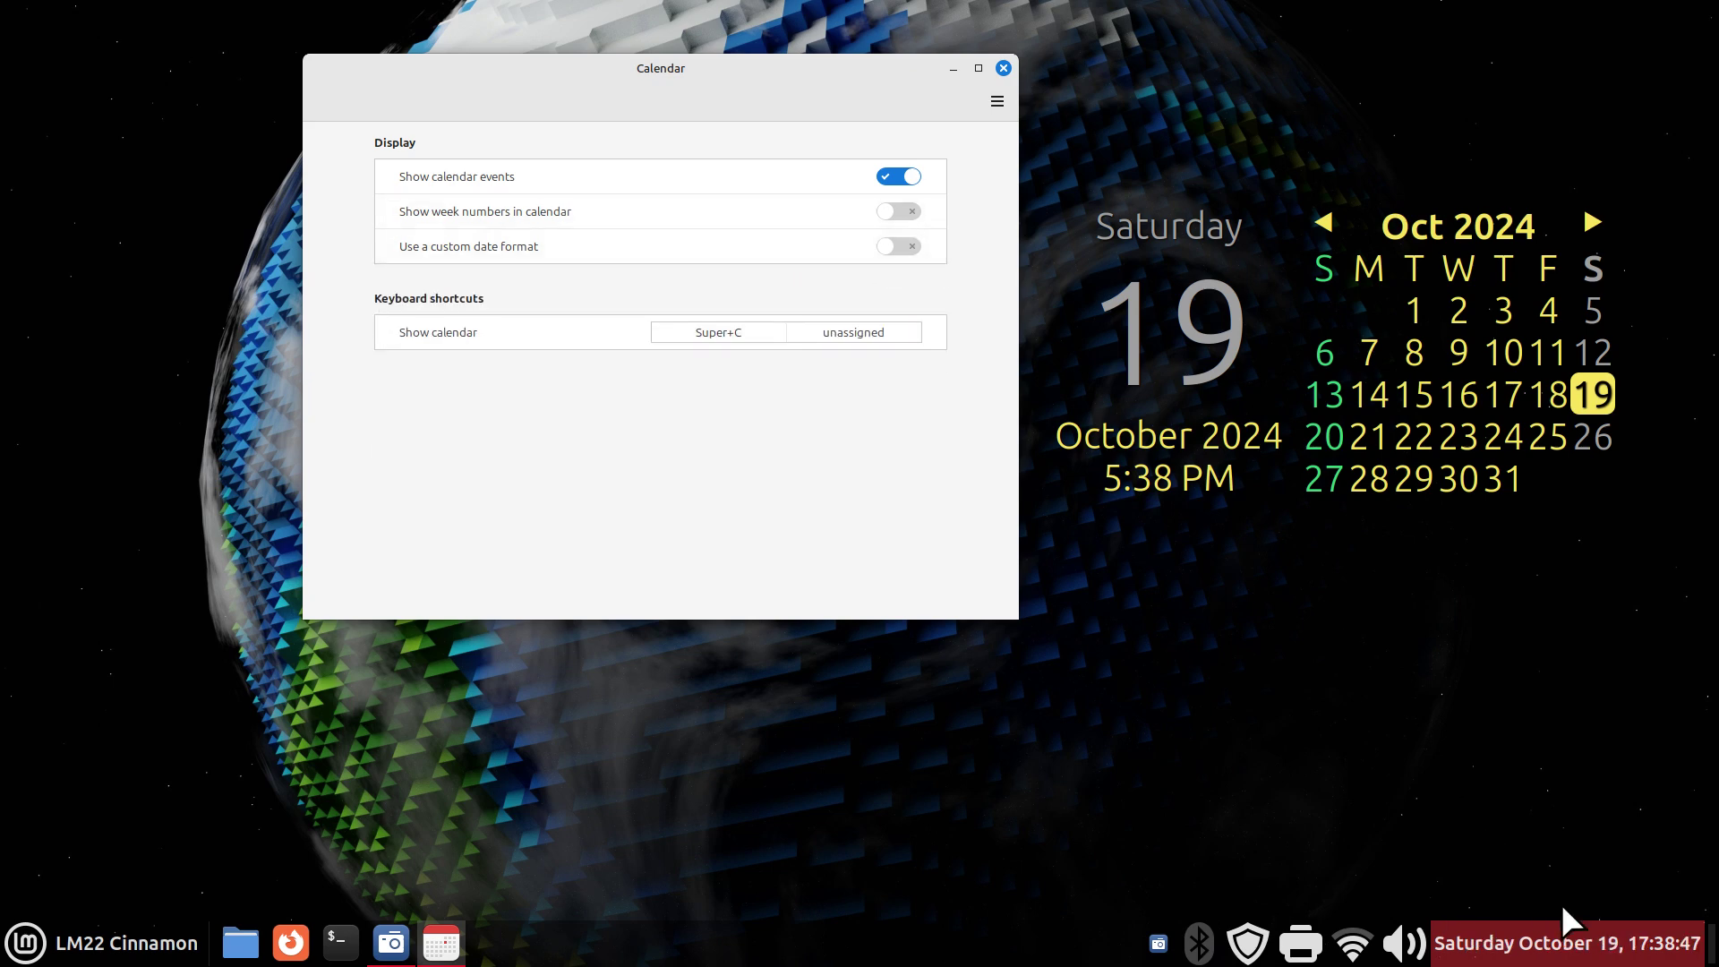
# Turn off 24h clock and seconds in Date & Time so the panel reads 5:39 PM
pyautogui.rightClick(769, 956)
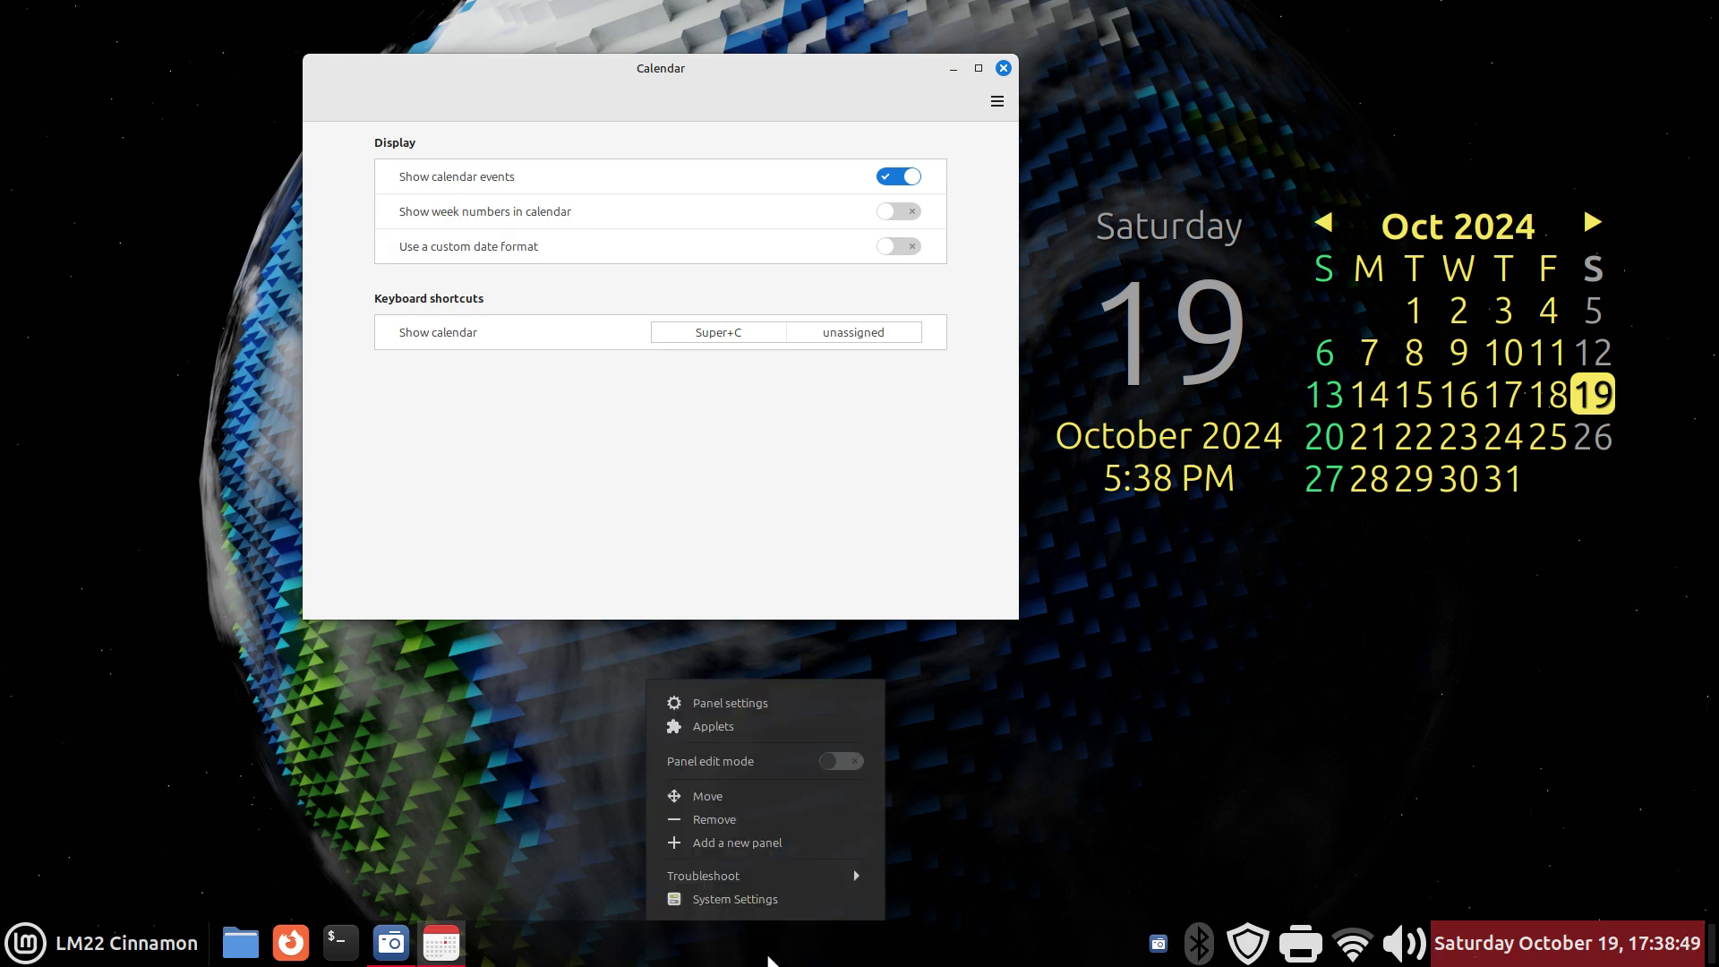
pyautogui.click(787, 895)
pyautogui.click(995, 459)
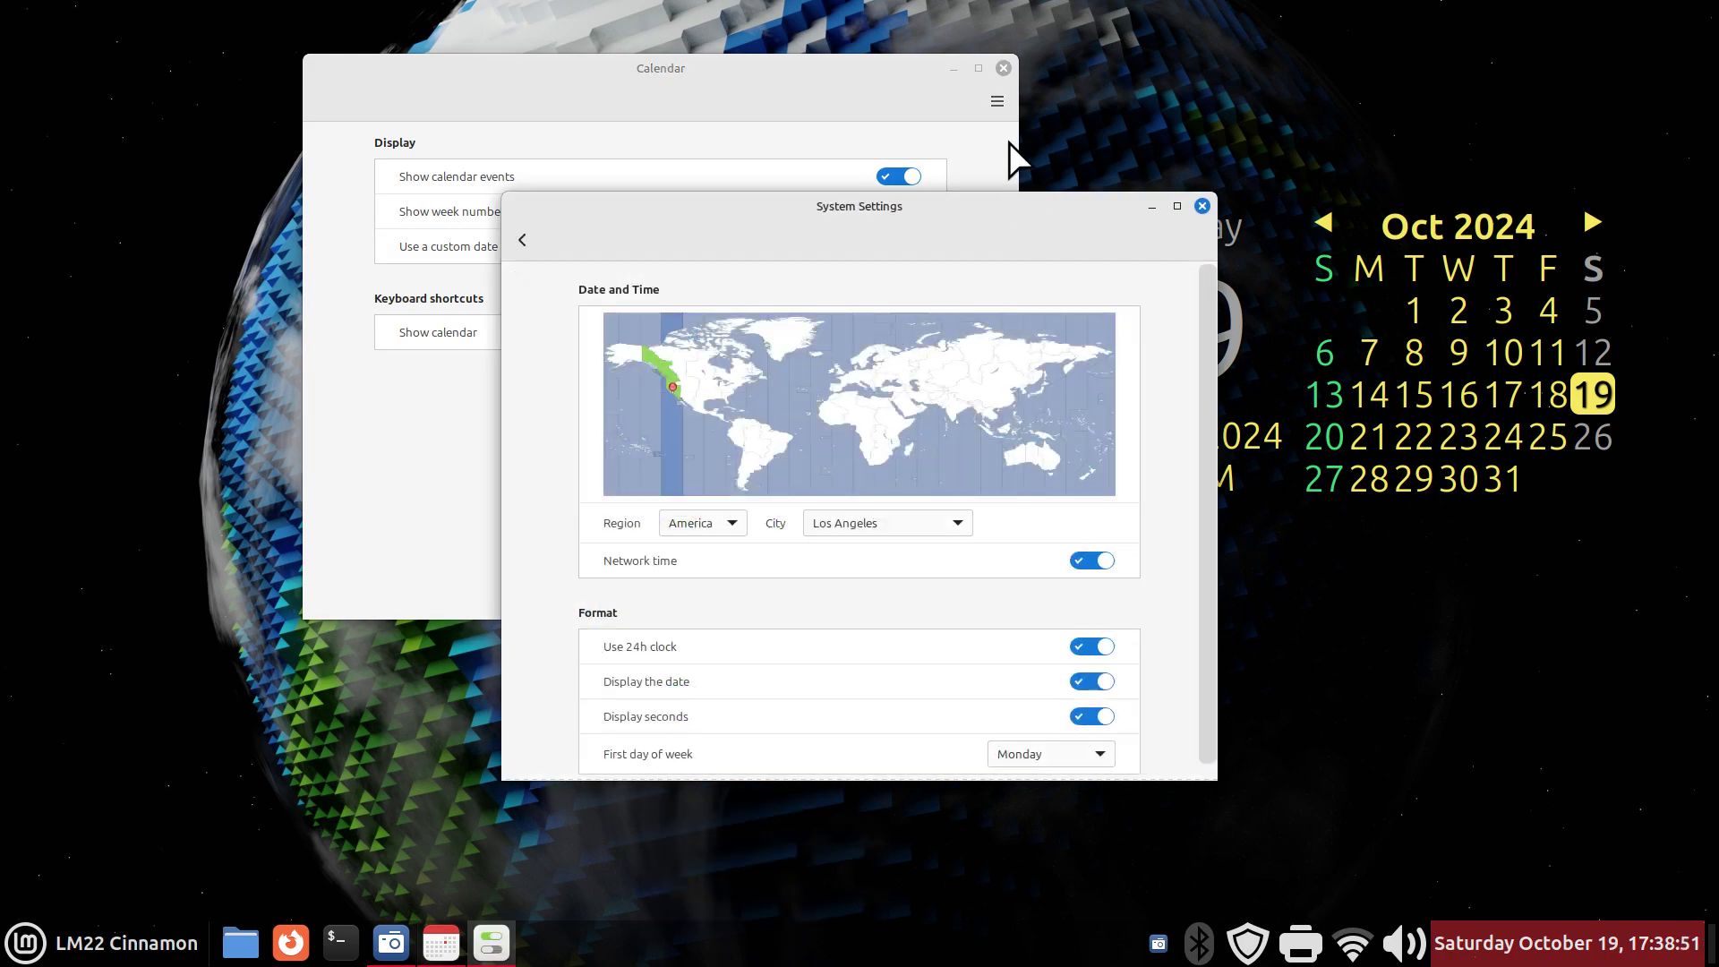
pyautogui.moveTo(934, 210); pyautogui.dragTo(708, 195)
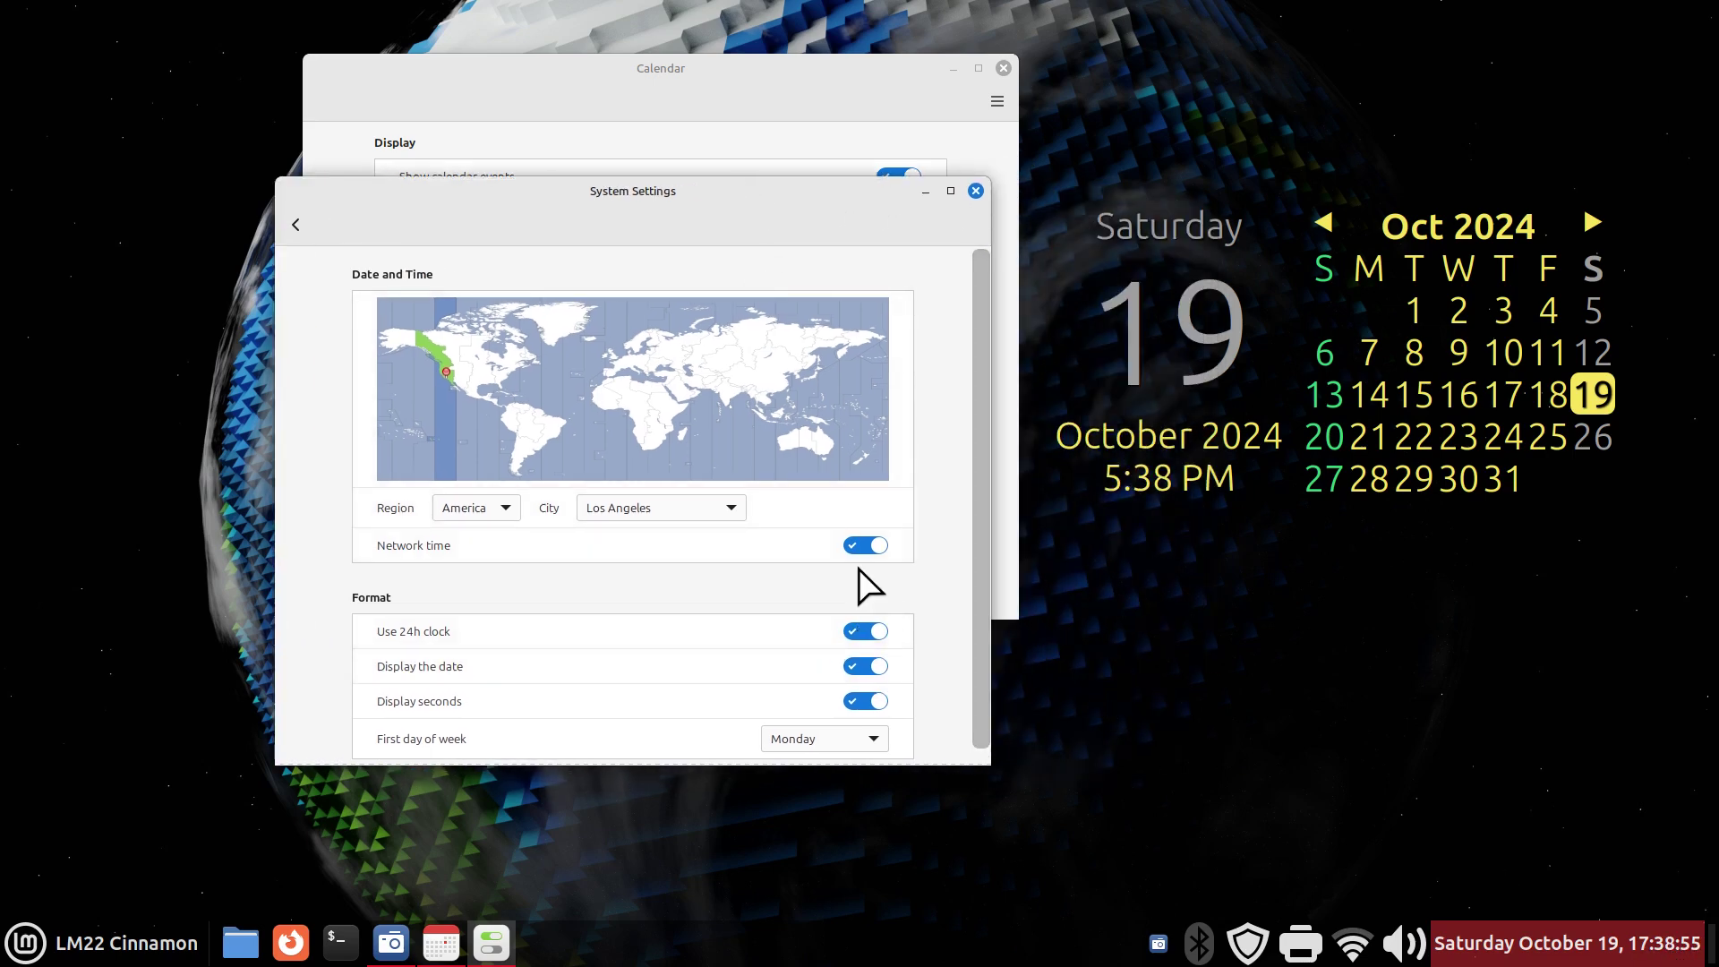
pyautogui.click(855, 632)
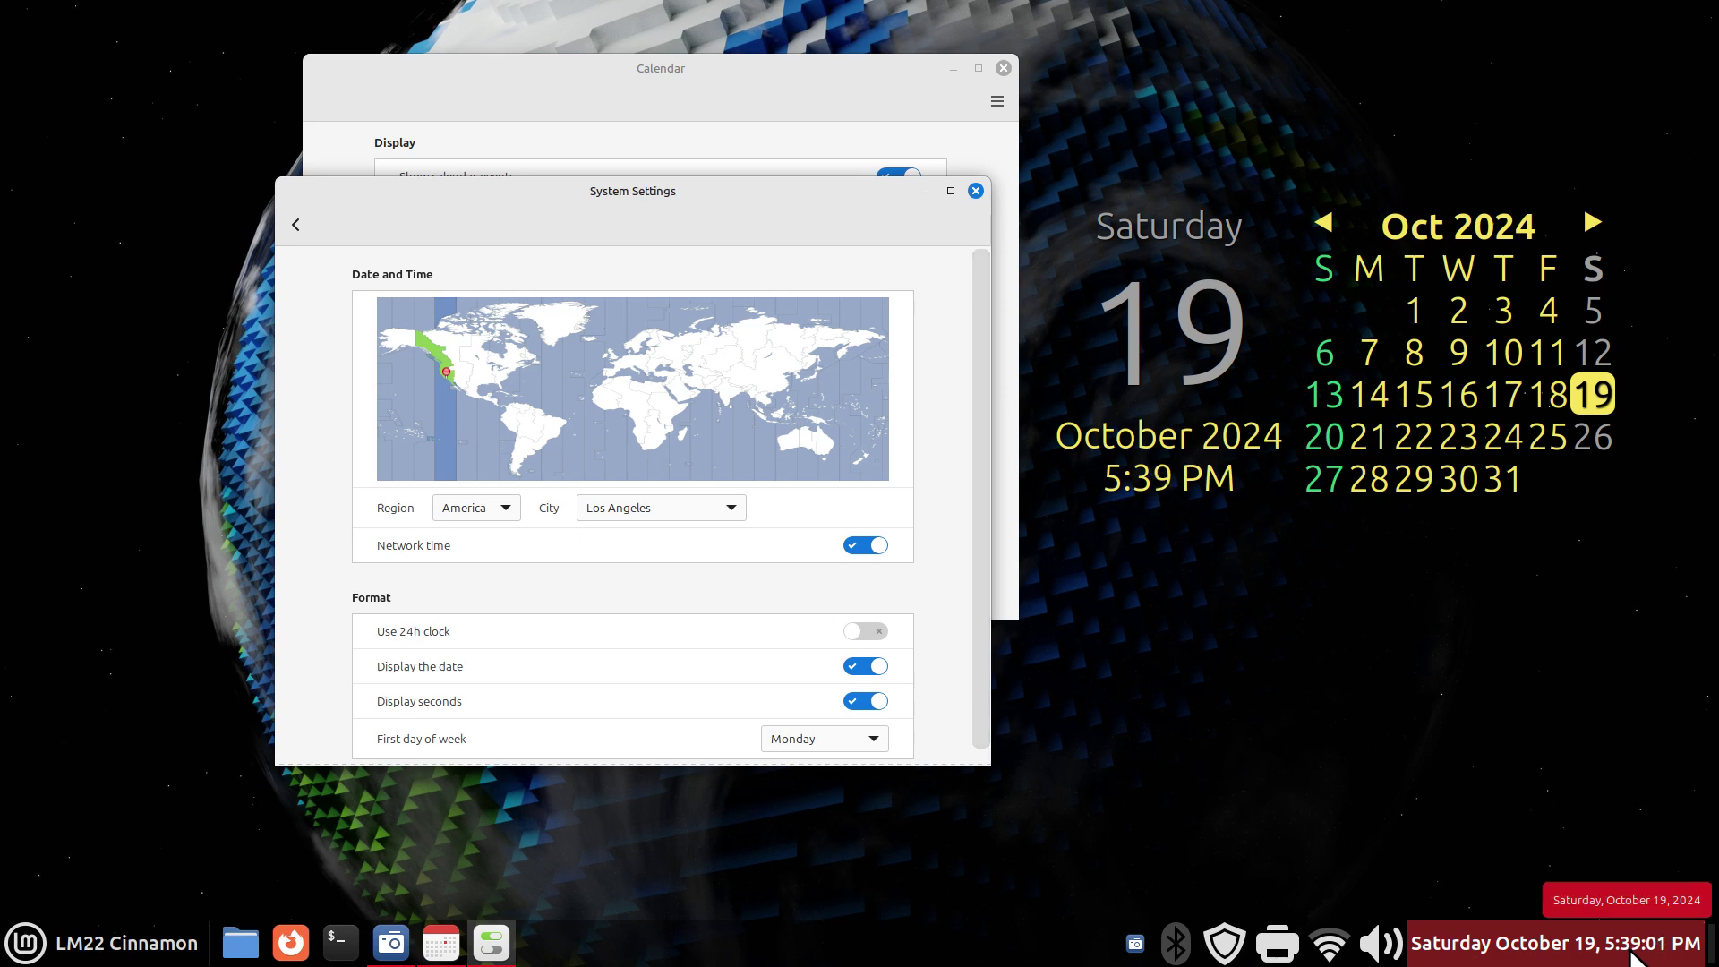
pyautogui.click(861, 702)
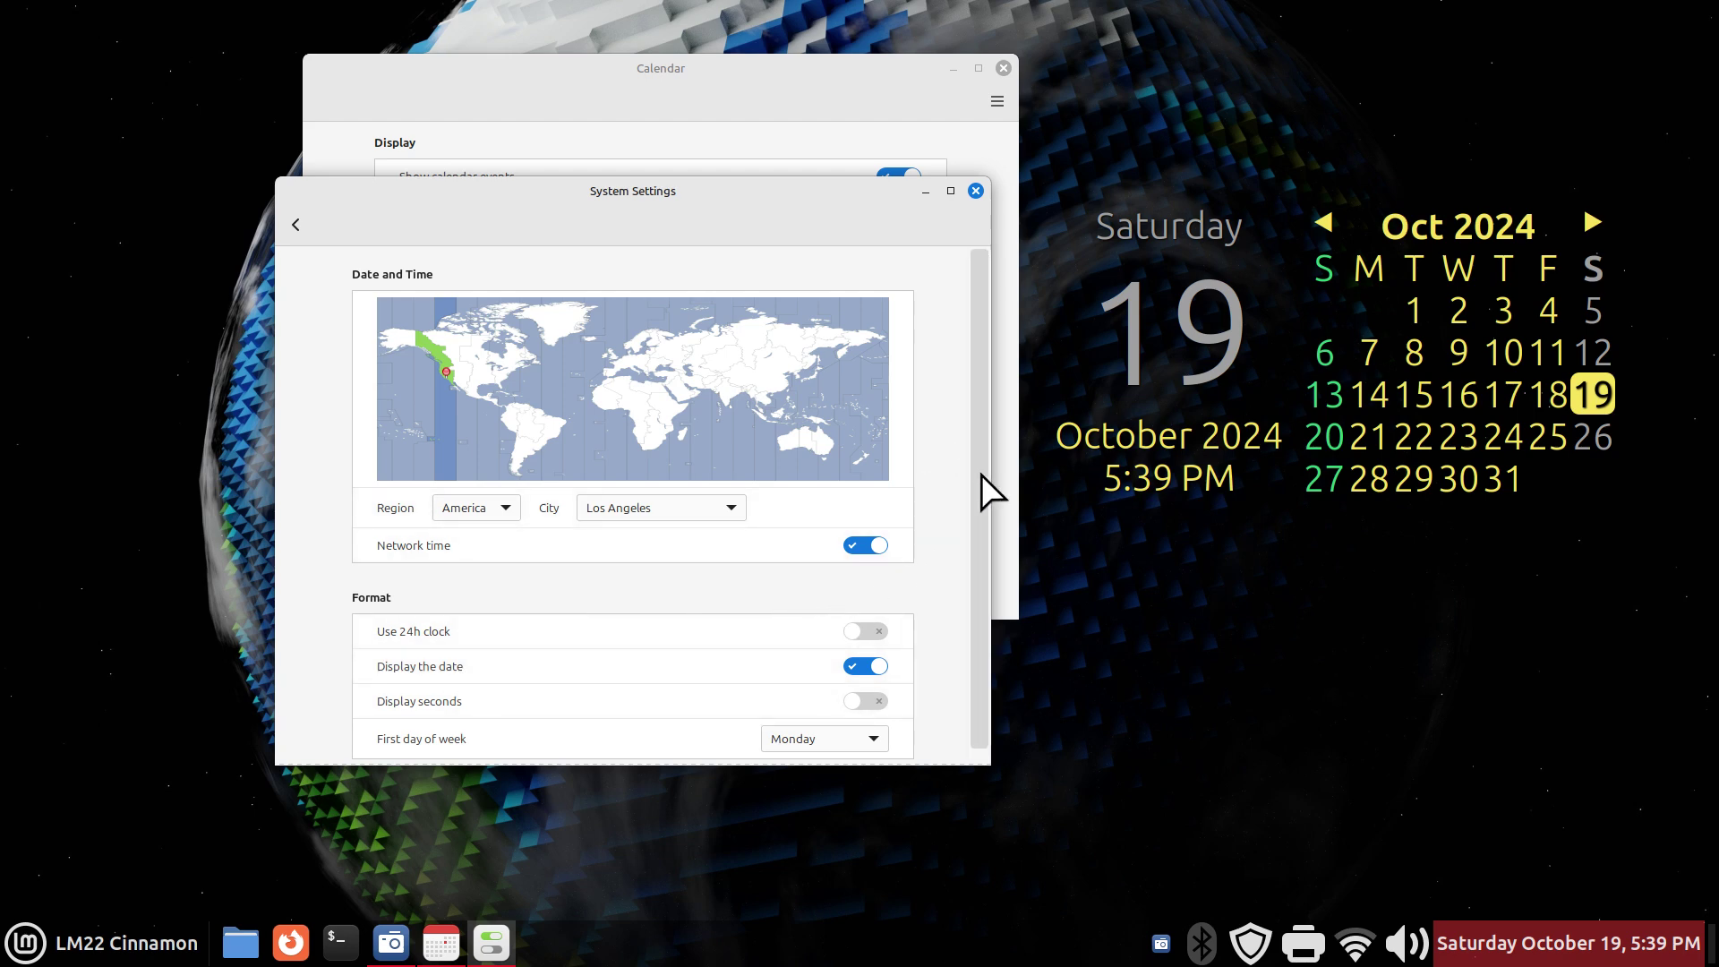
pyautogui.moveTo(989, 775); pyautogui.dragTo(994, 816)
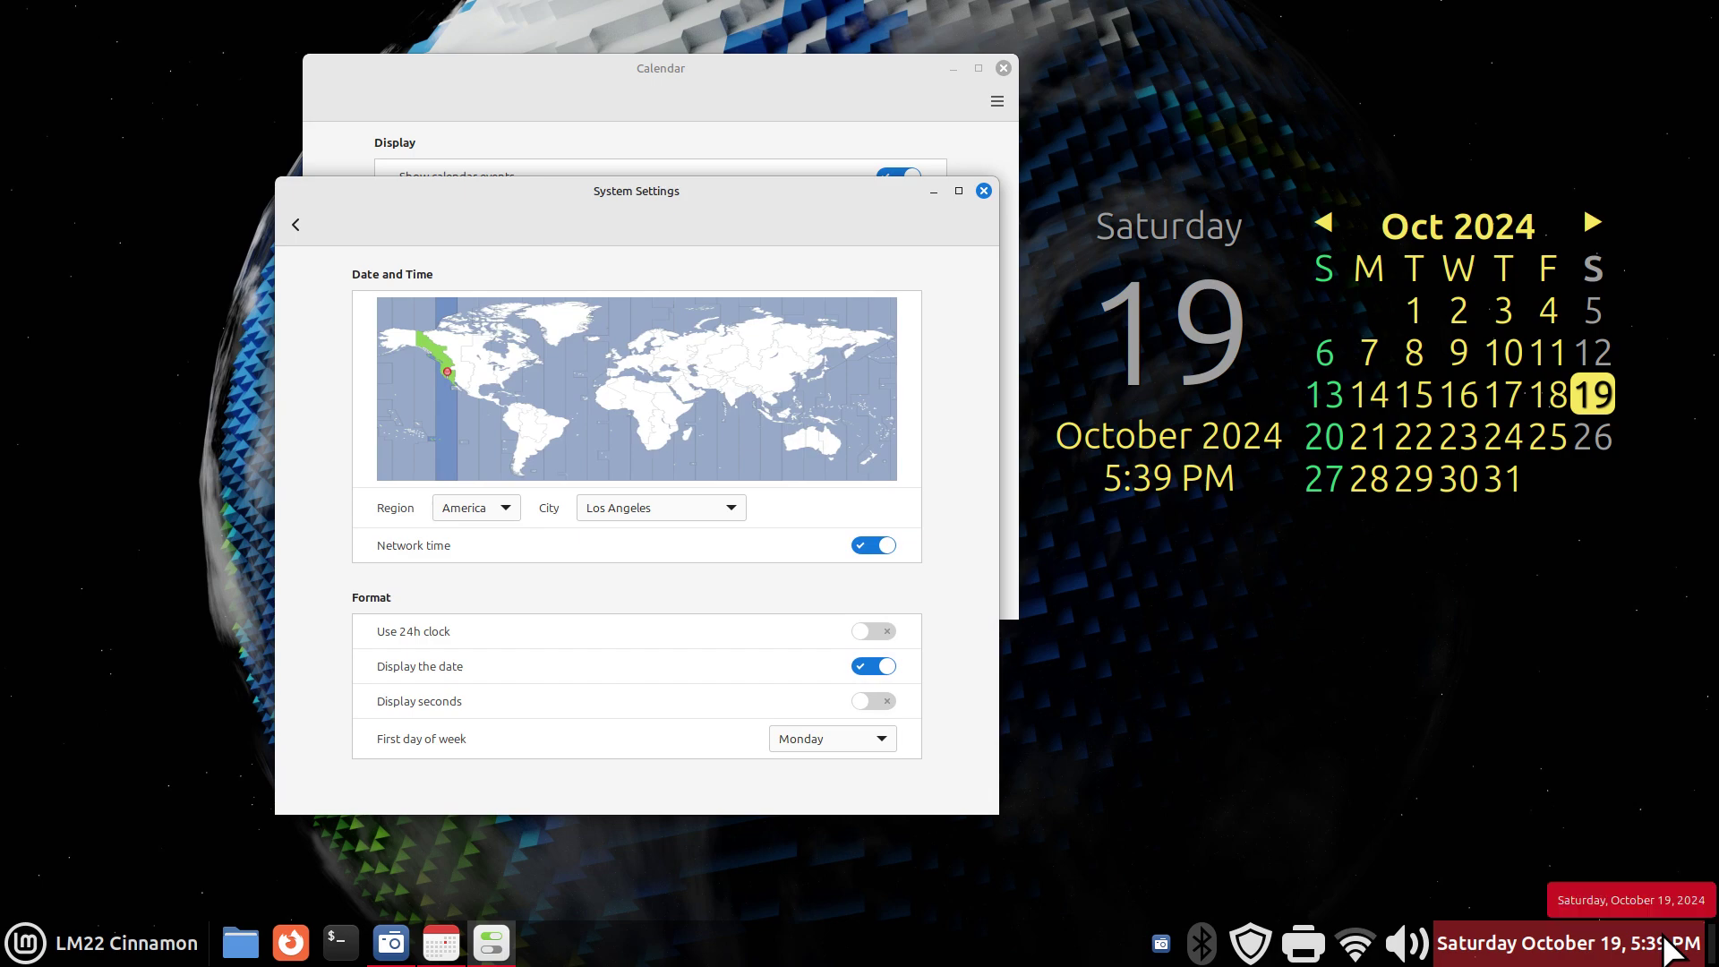
pyautogui.click(983, 191)
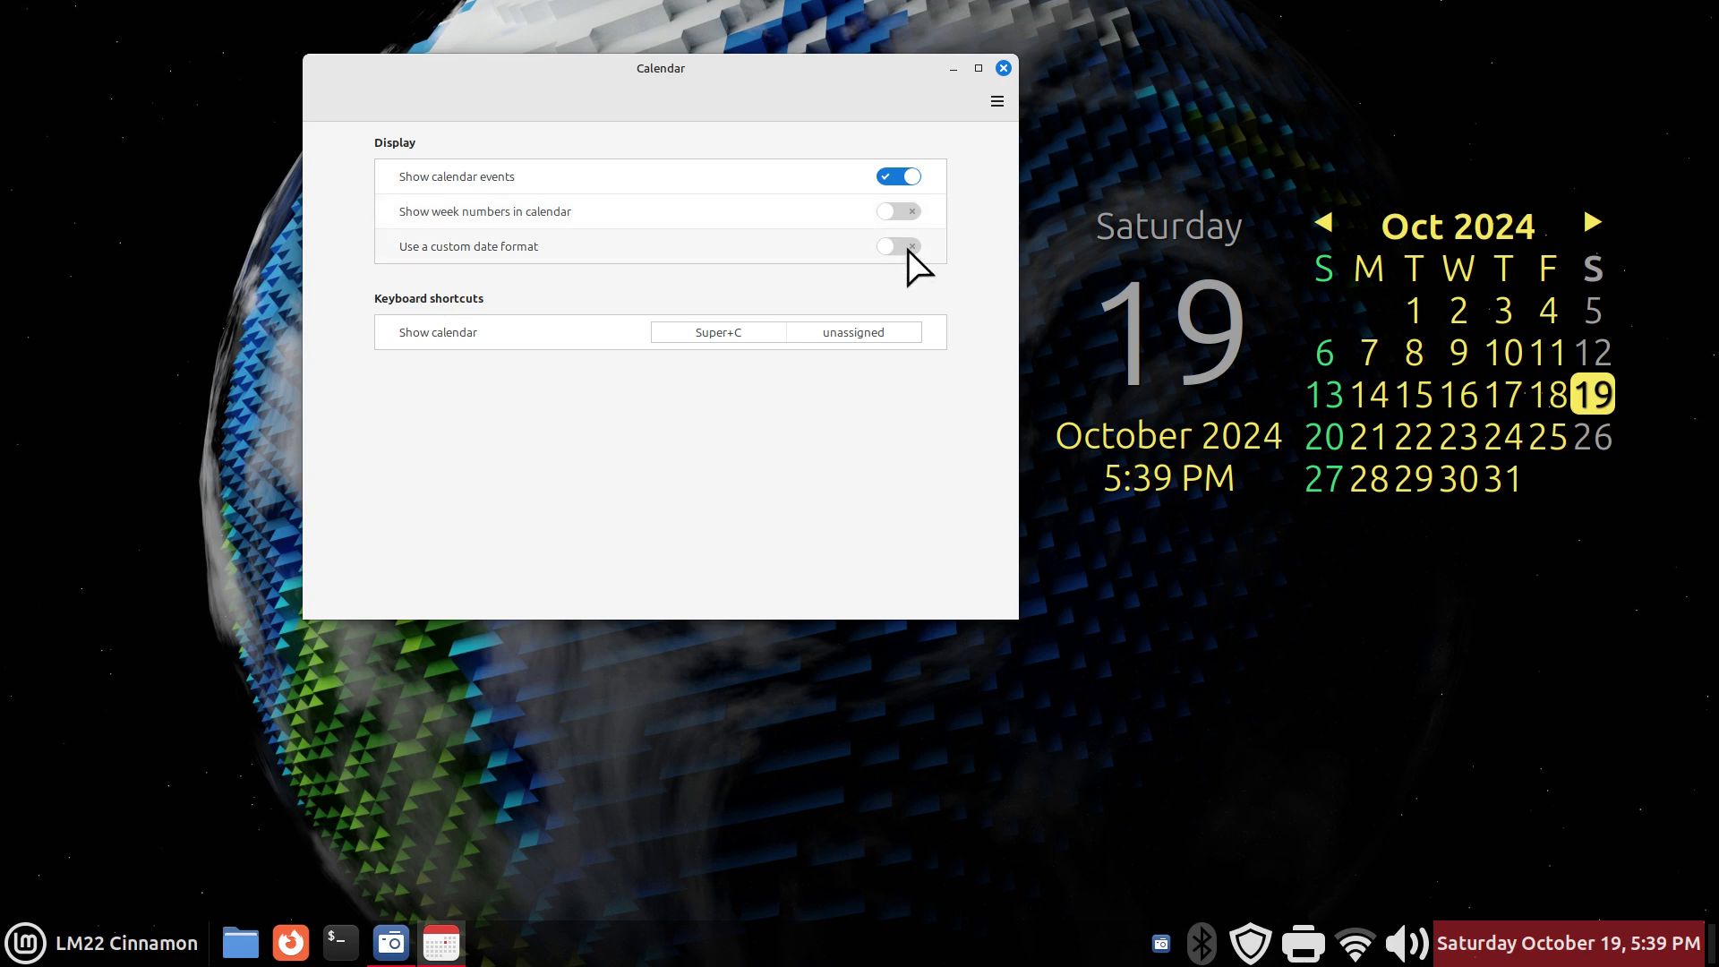
# Switch 'Use a custom date format' back on and move the applet settings window right
pyautogui.click(908, 249)
pyautogui.click(802, 283)
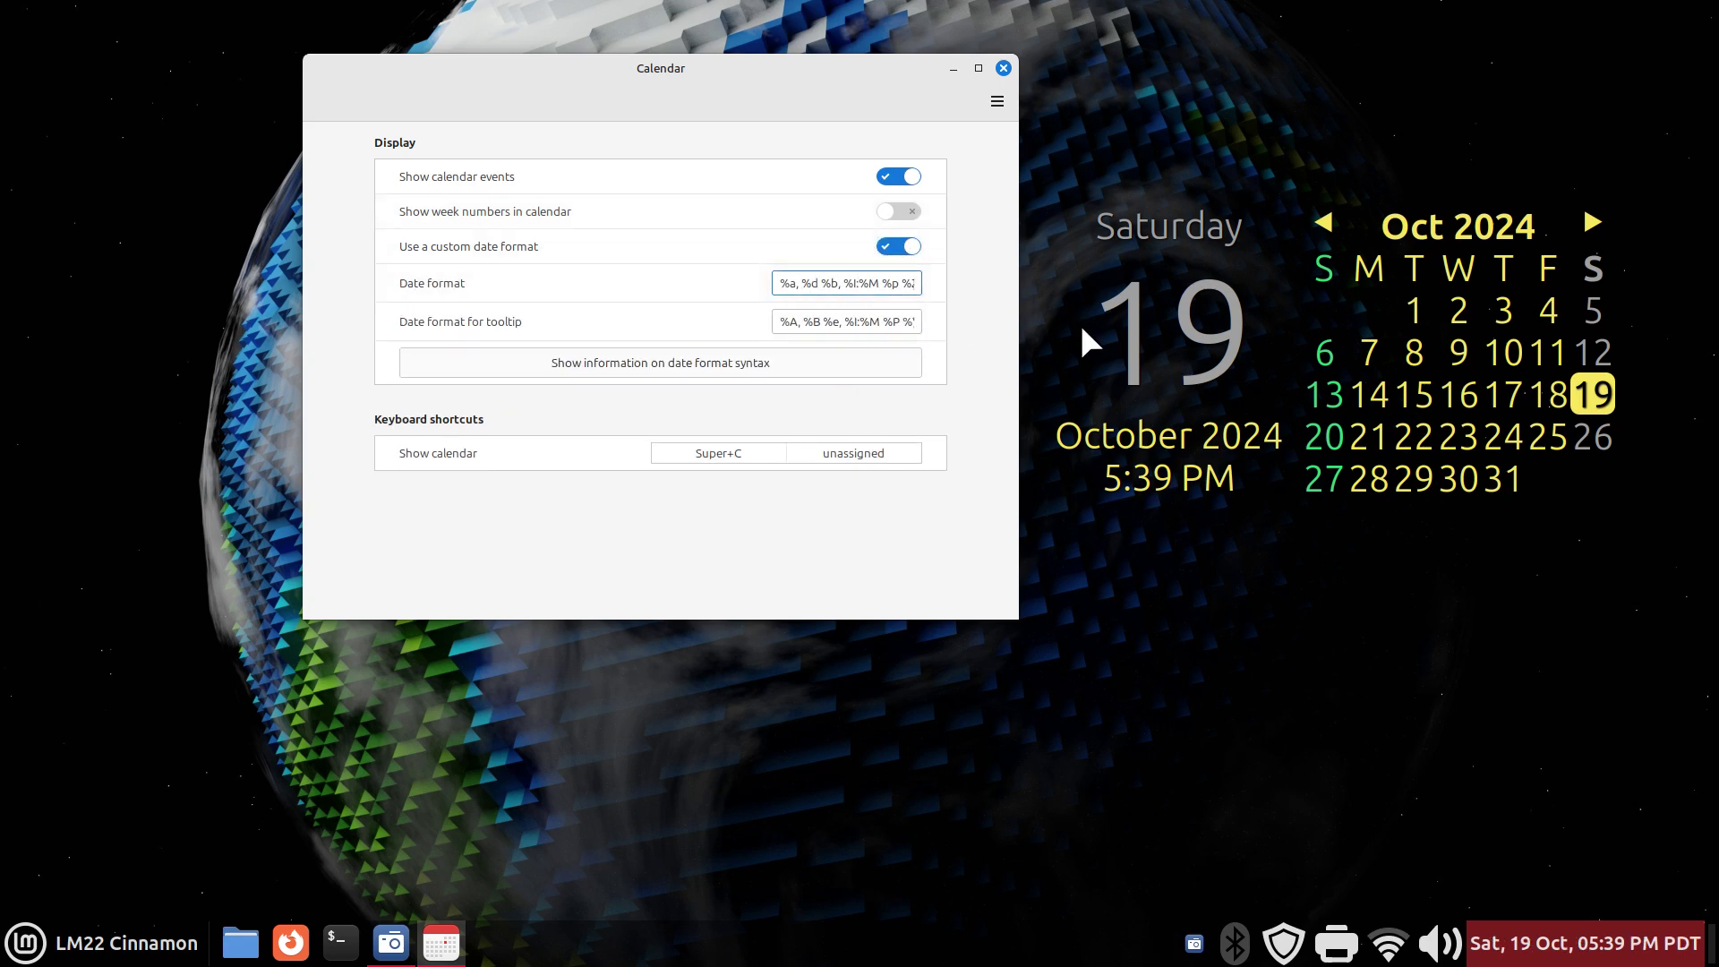
pyautogui.moveTo(729, 66); pyautogui.dragTo(1346, 77)
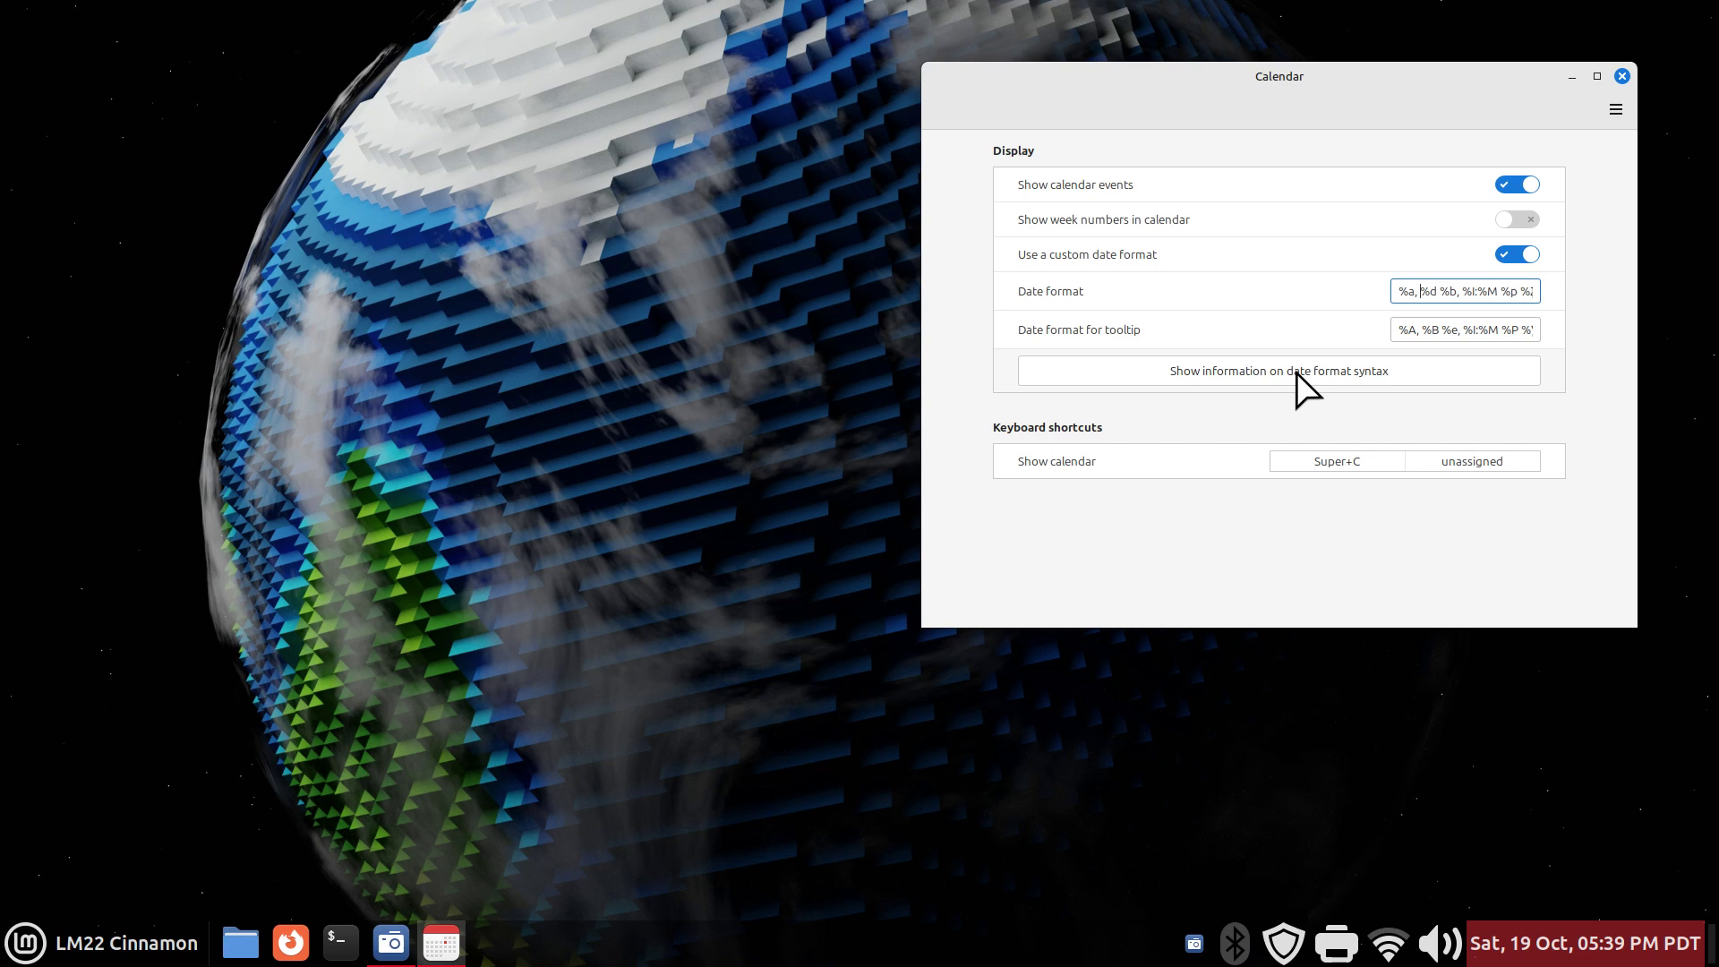
# Open the strfti.me syntax reference and load the %Y-%m-%d example (2024-10-20) into the sandbox
pyautogui.click(1243, 373)
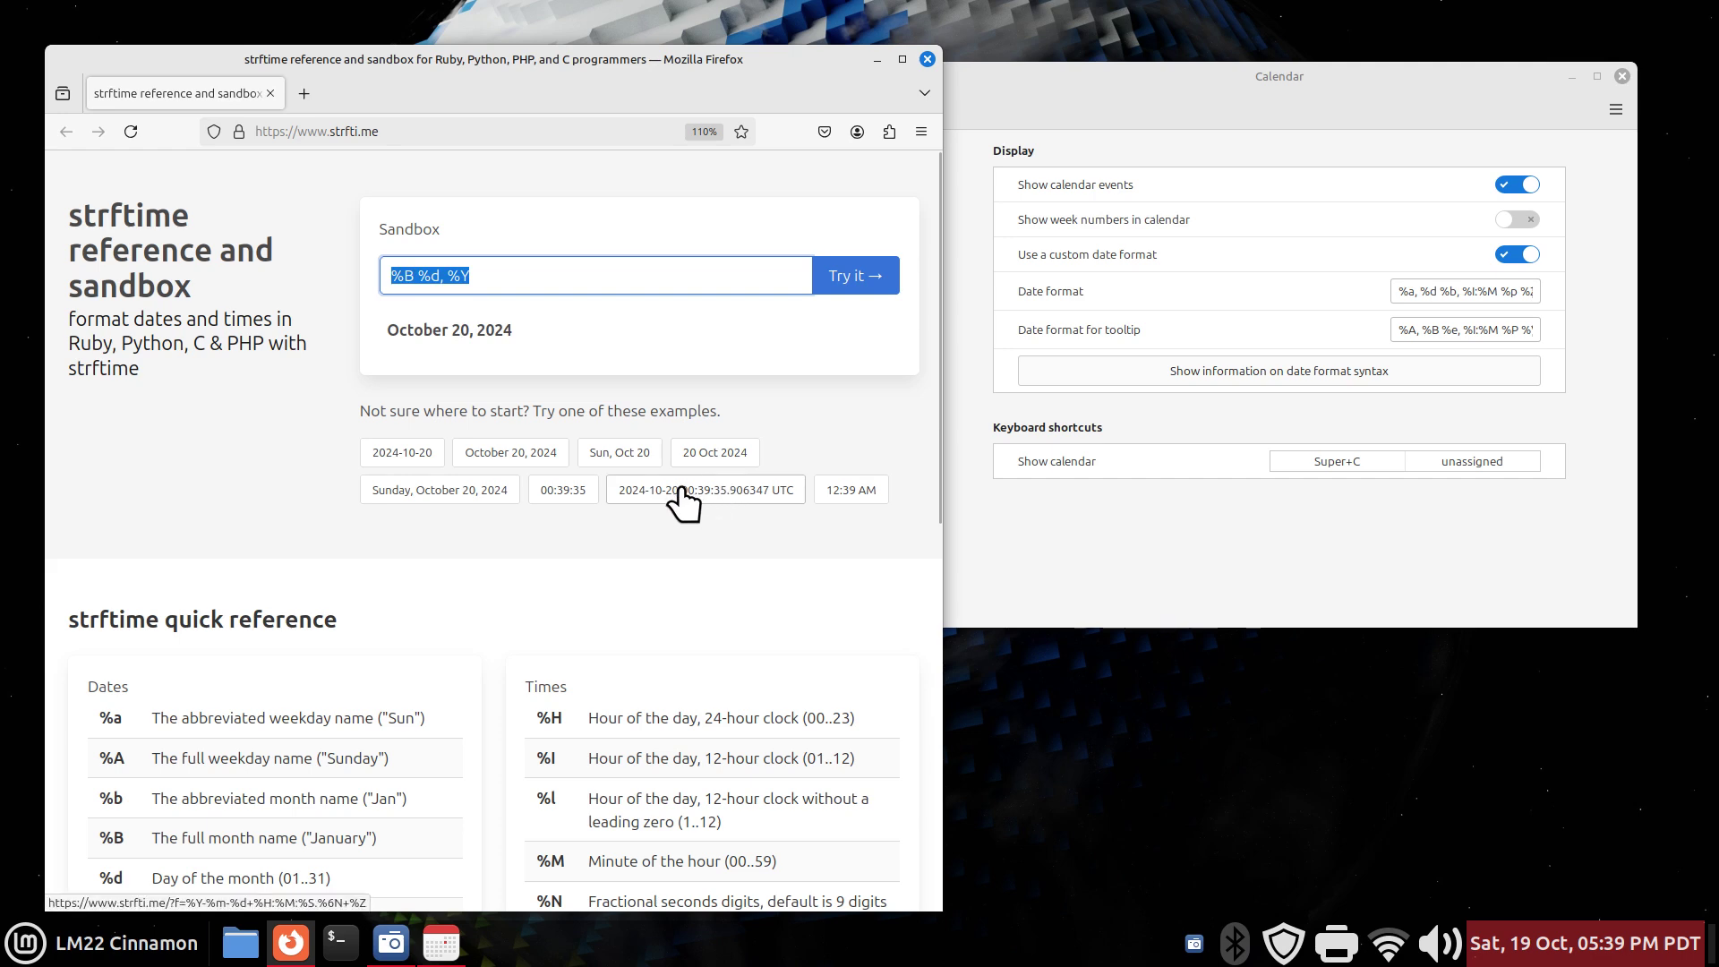
pyautogui.click(719, 488)
pyautogui.click(646, 279)
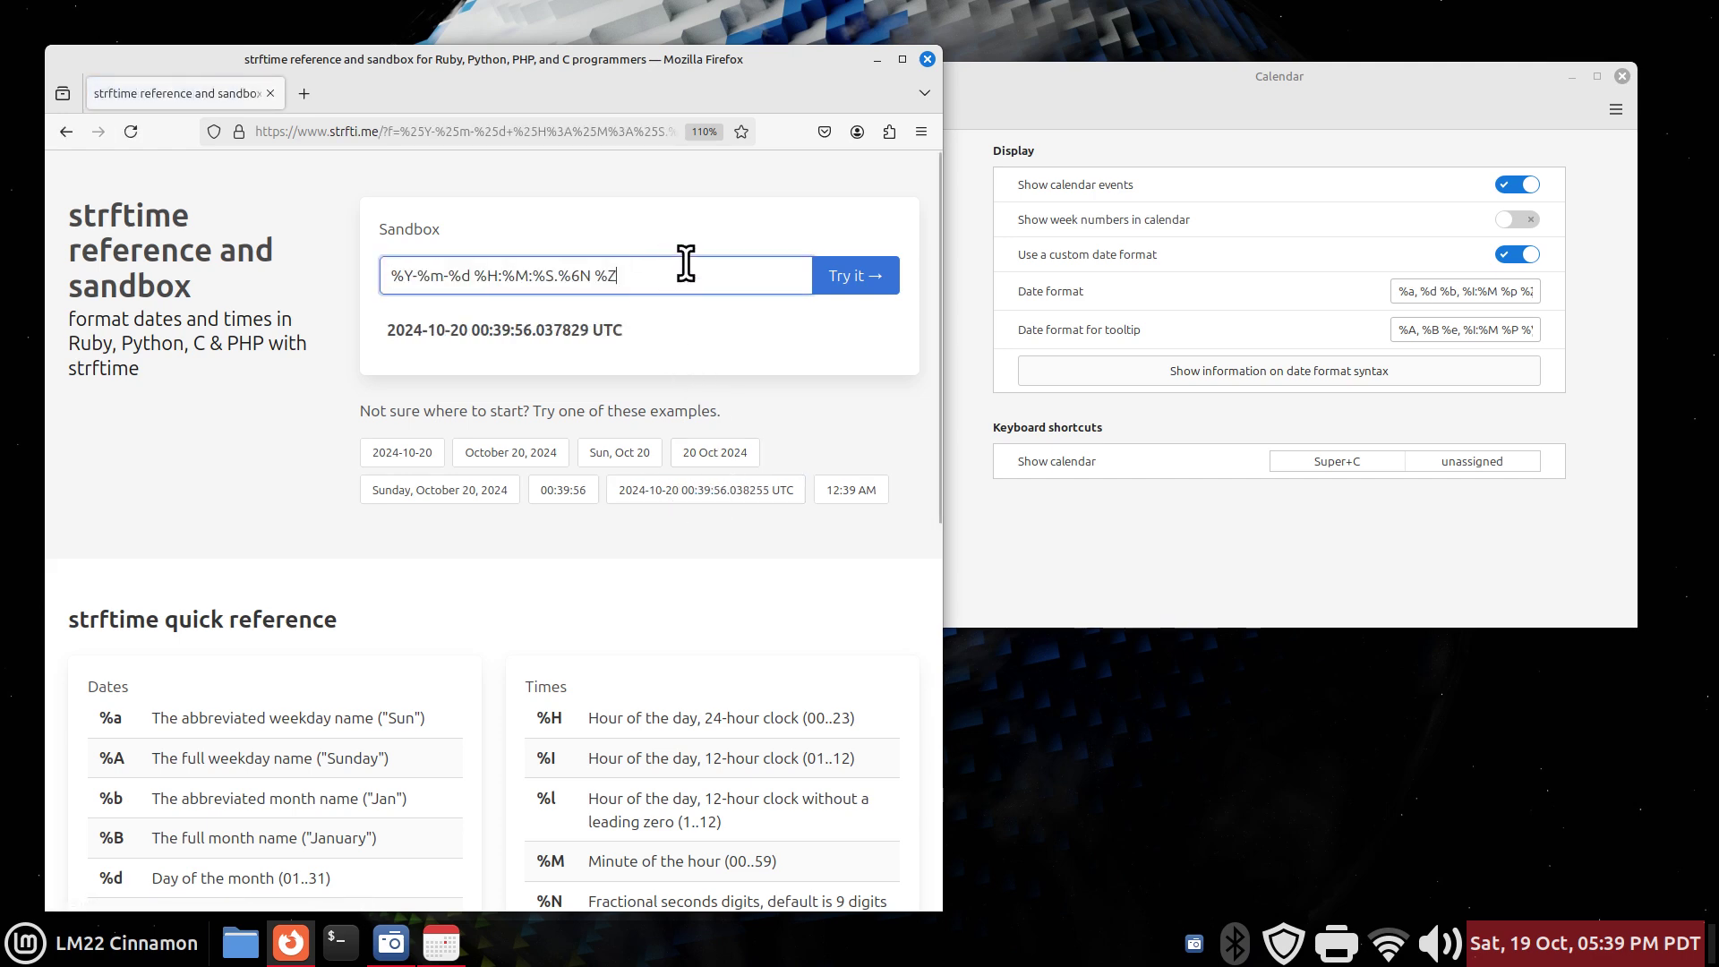
pyautogui.click(405, 453)
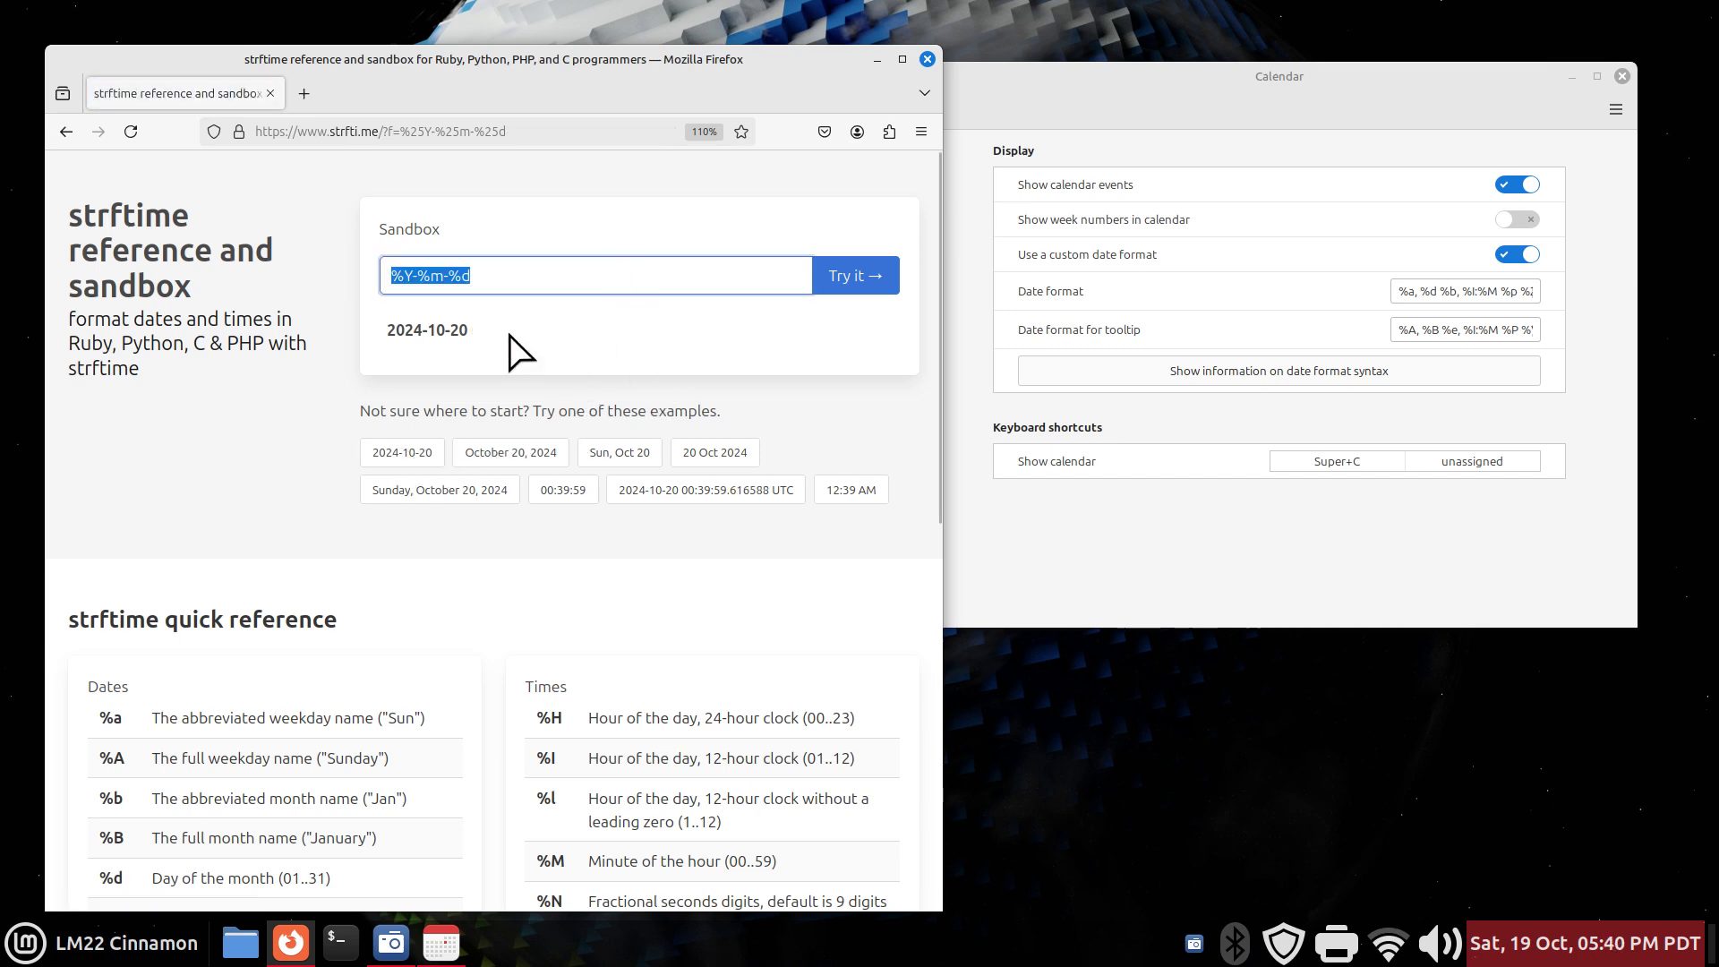
pyautogui.press('End')
pyautogui.moveTo(414, 272); pyautogui.dragTo(380, 273)
# Scroll through the strfti.me quick reference and open a new browser tab
pyautogui.scroll(-8, 676, 555)
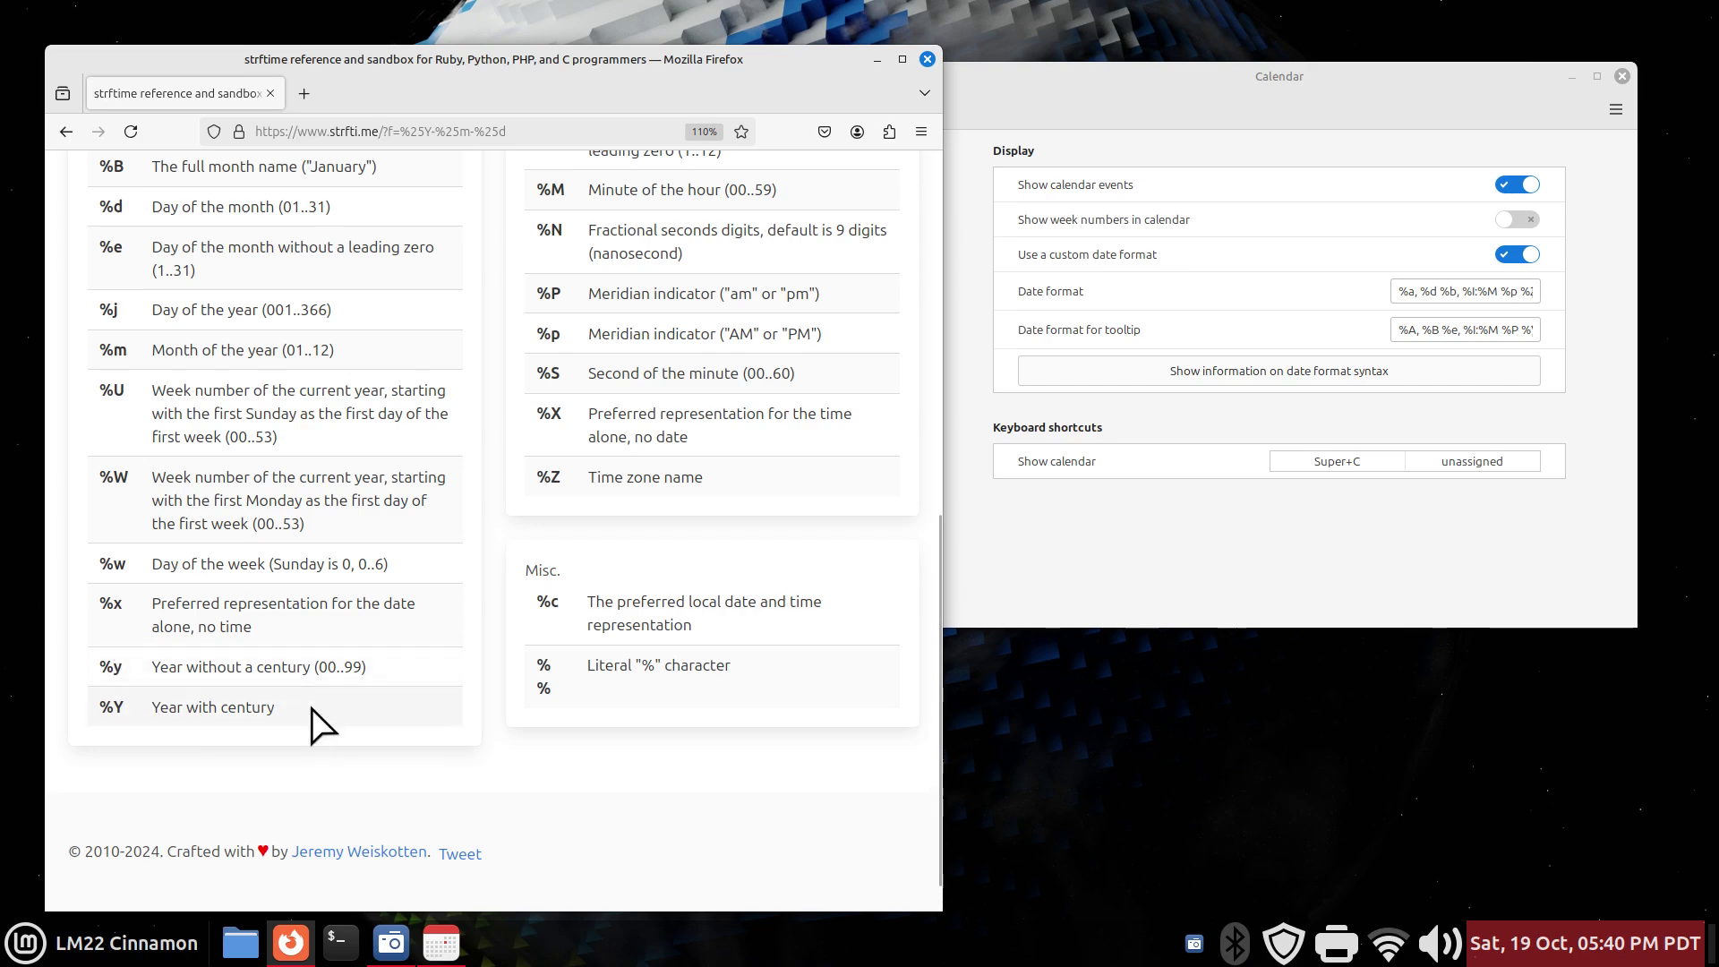
pyautogui.scroll(5, 412, 719)
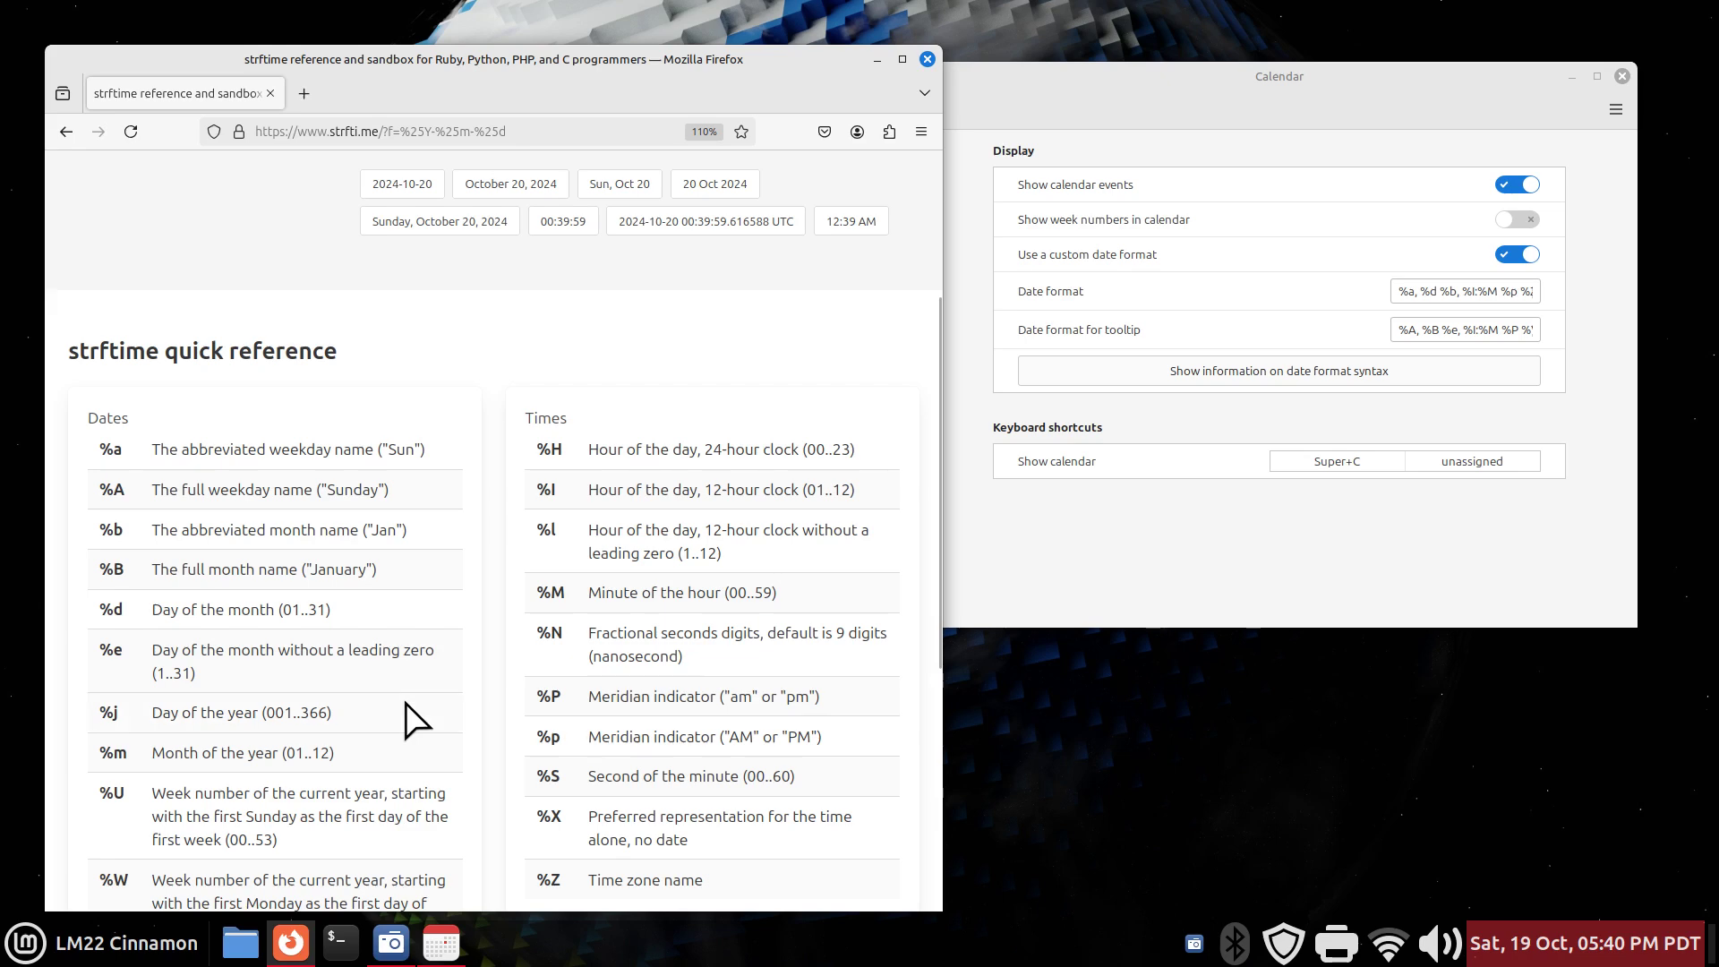
pyautogui.scroll(3, 412, 719)
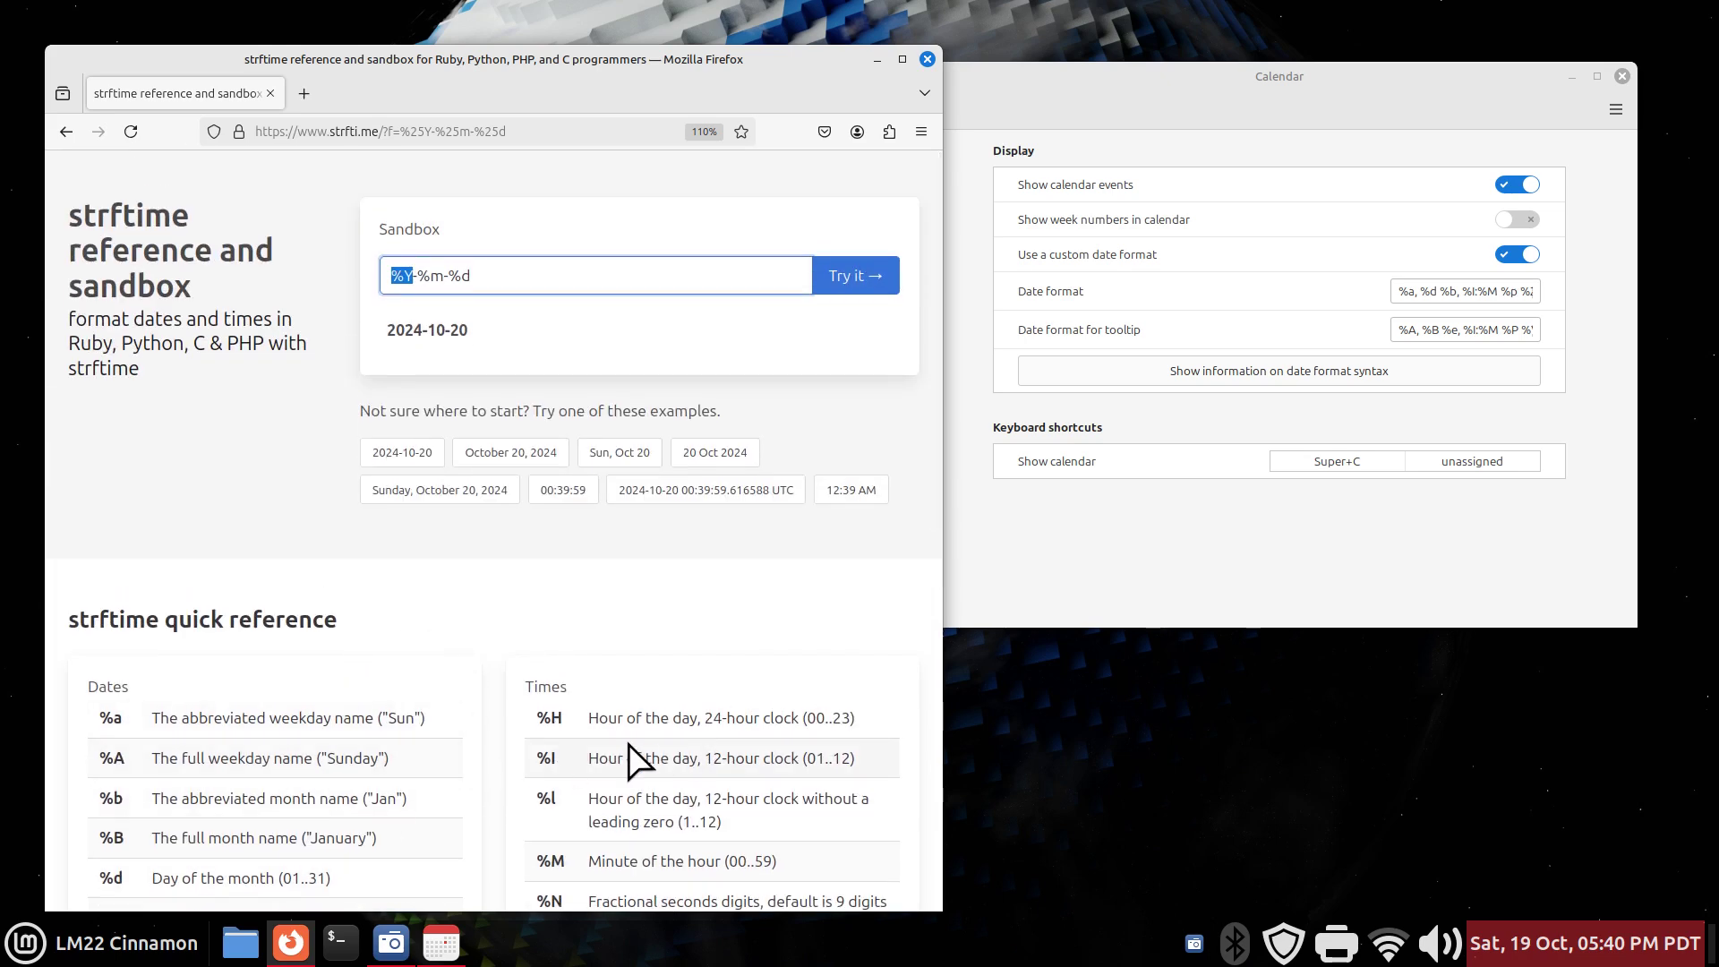
pyautogui.click(303, 93)
# Load For a Good Strftime and select the %A, %b %d format in Build Your Own
pyautogui.click(661, 161)
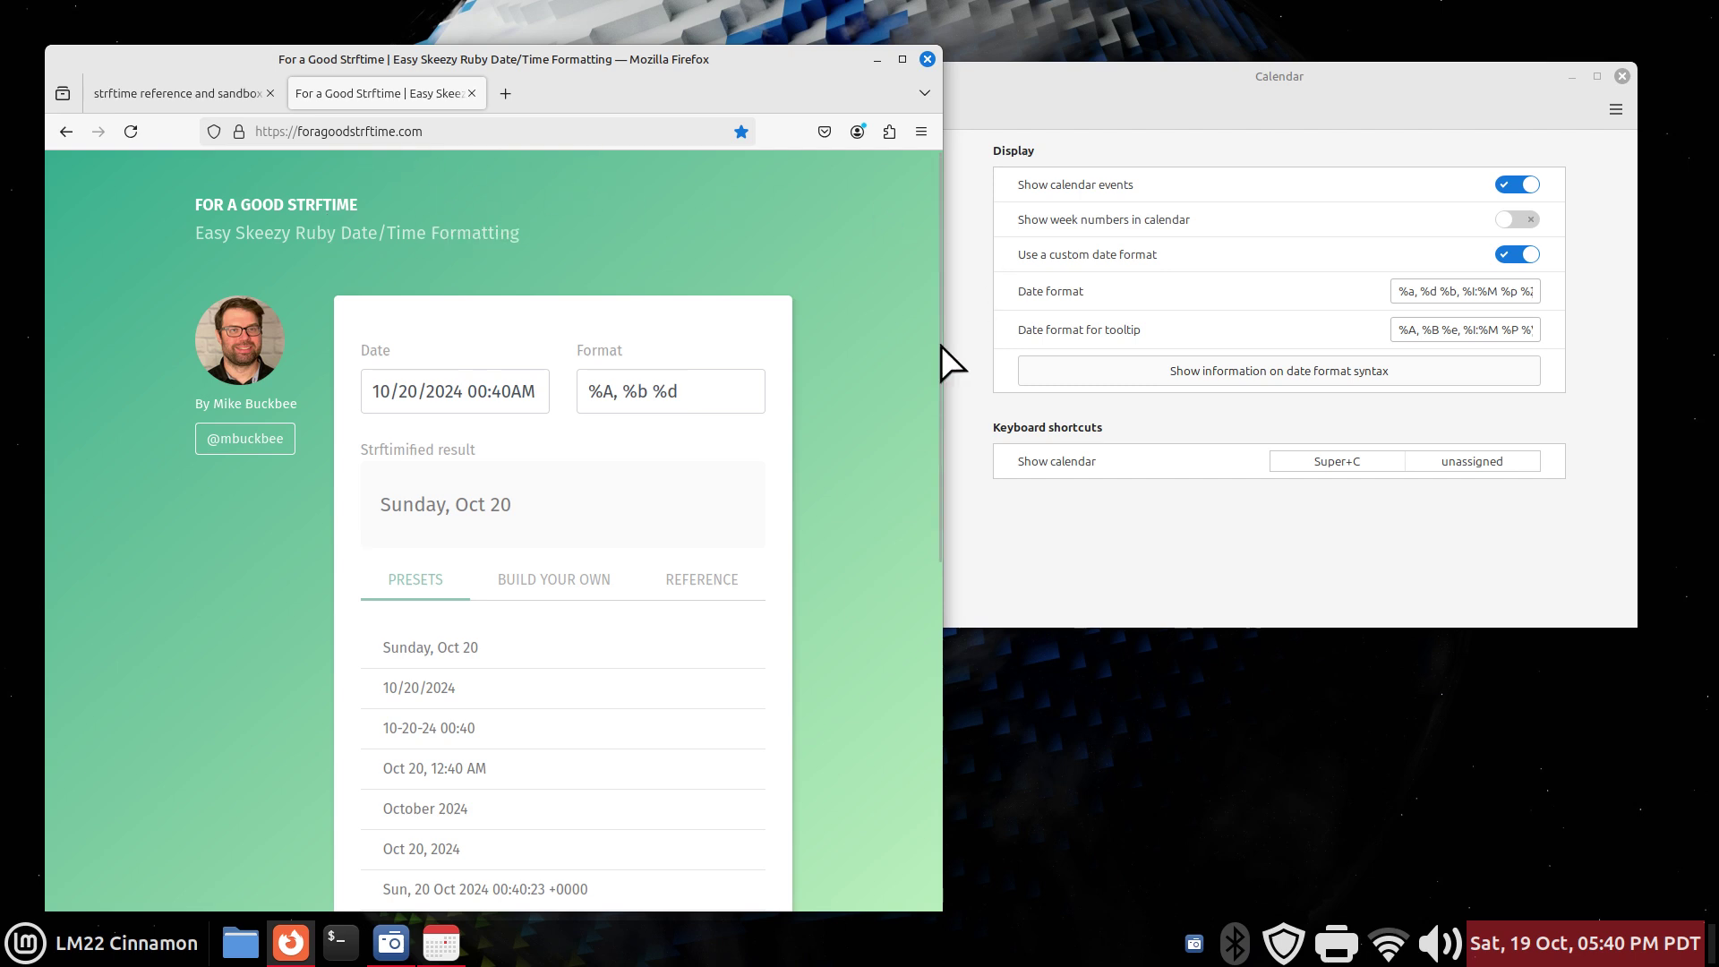
pyautogui.scroll(-2, 879, 421)
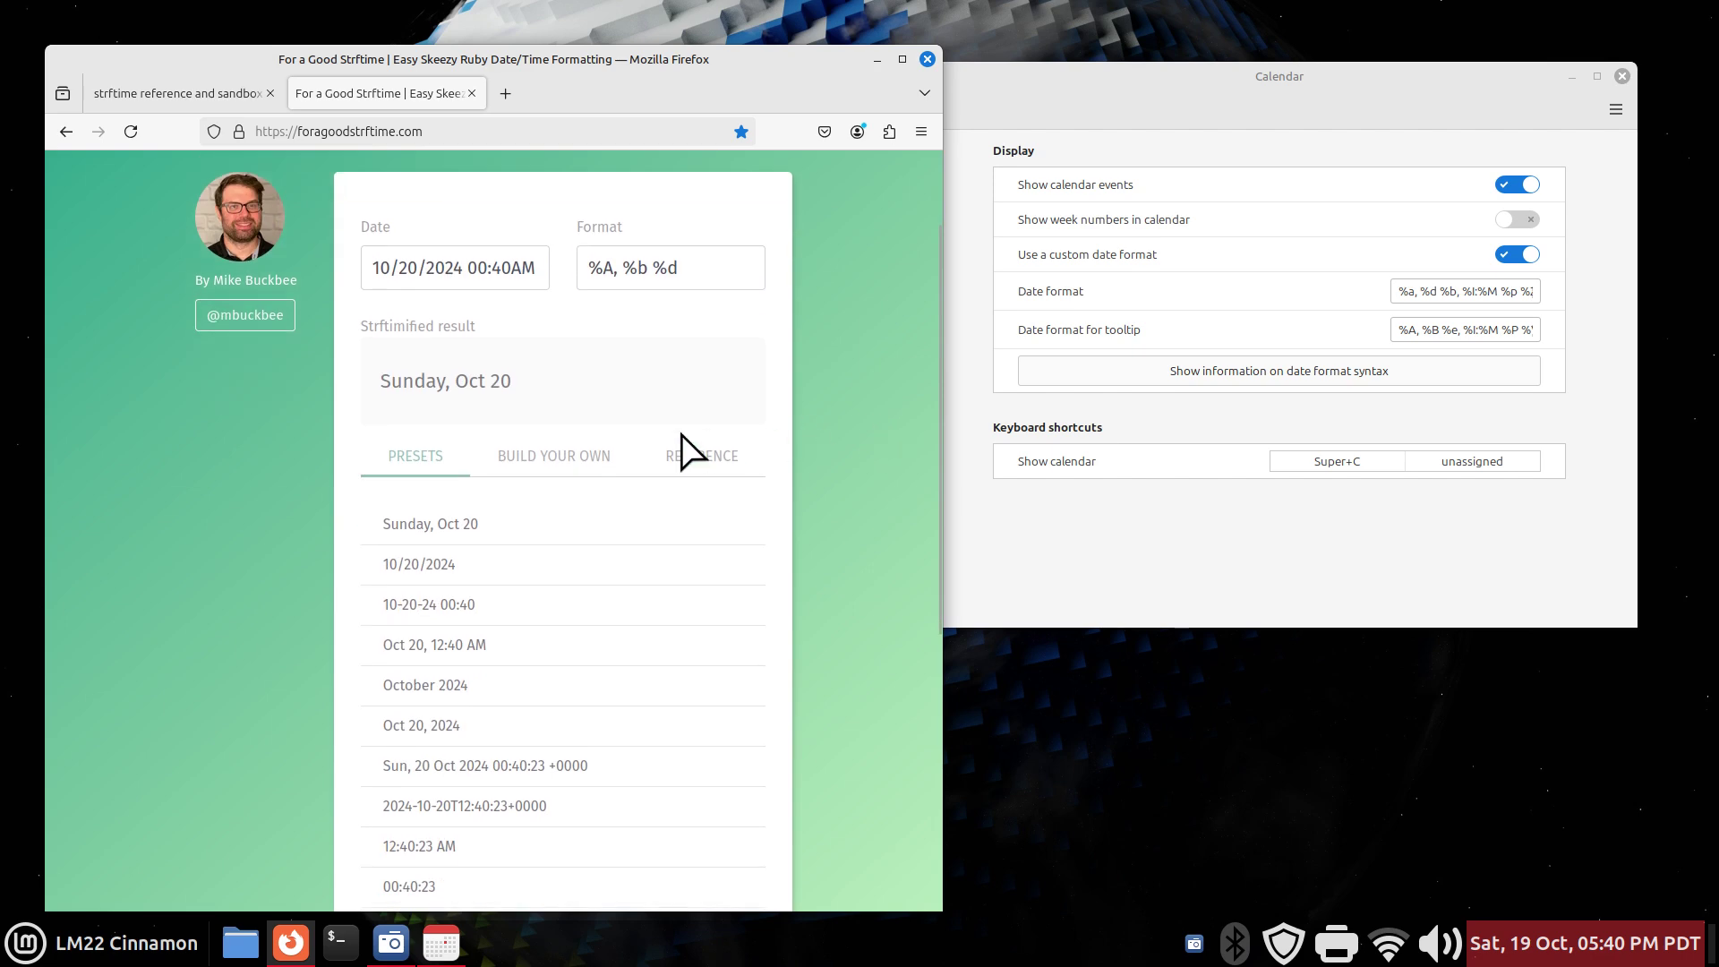
pyautogui.click(550, 458)
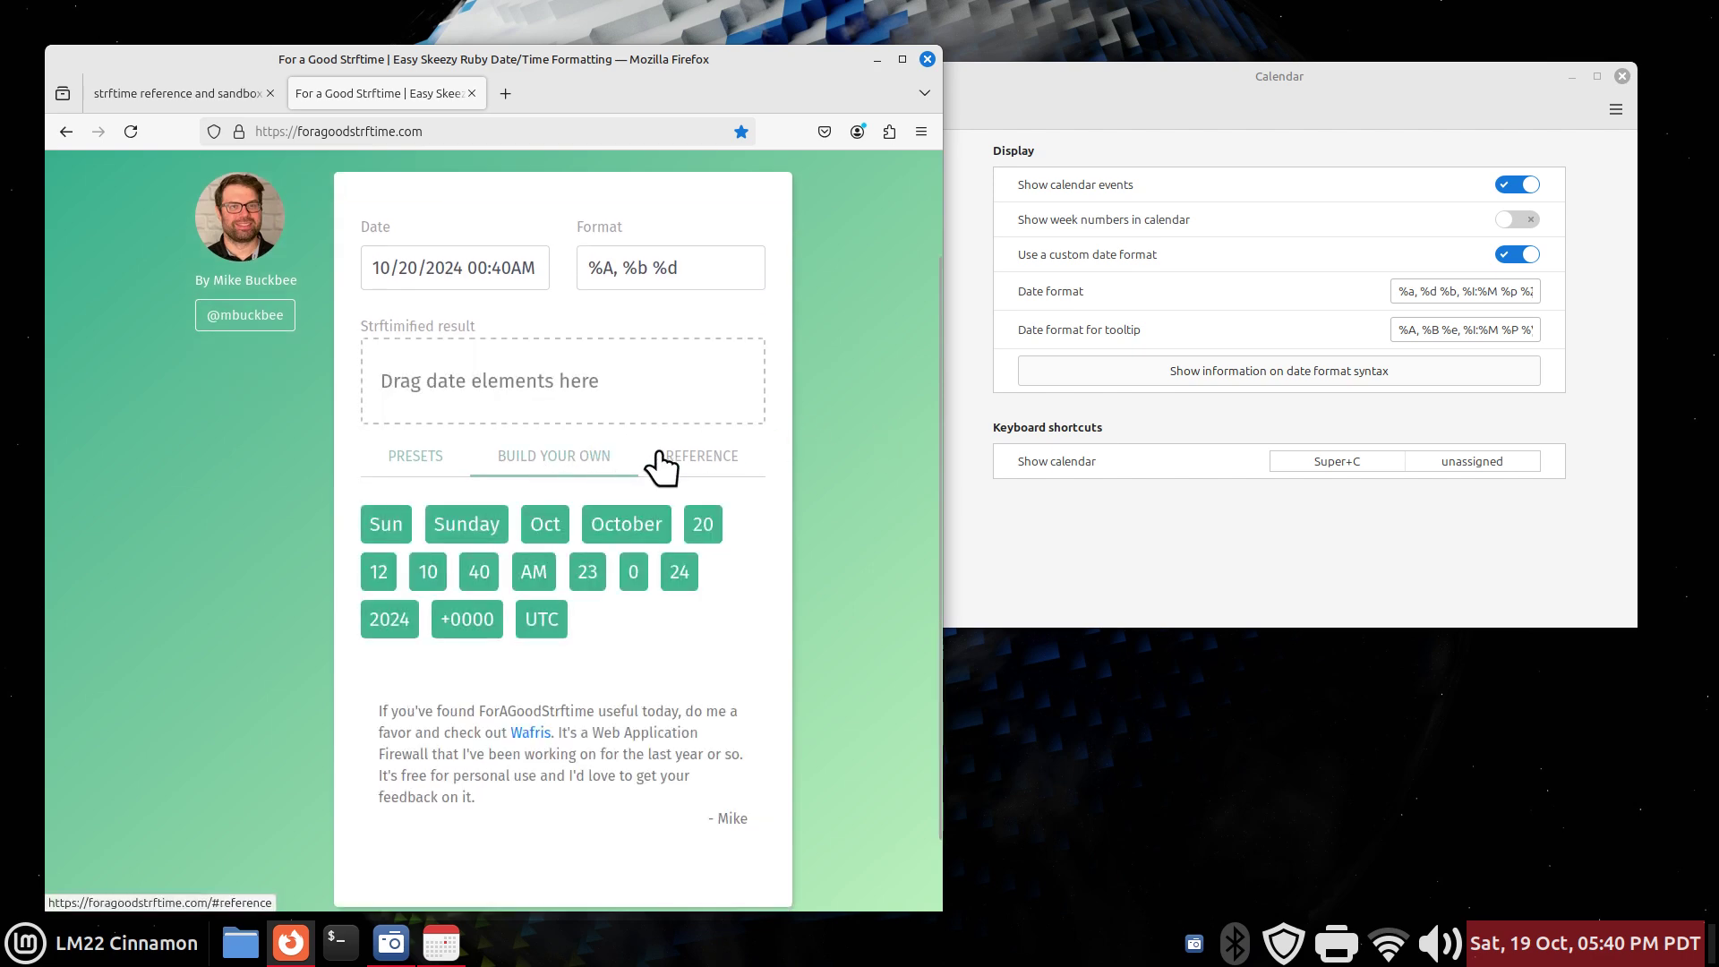
pyautogui.moveTo(700, 265); pyautogui.dragTo(556, 266)
pyautogui.rightClick(614, 265)
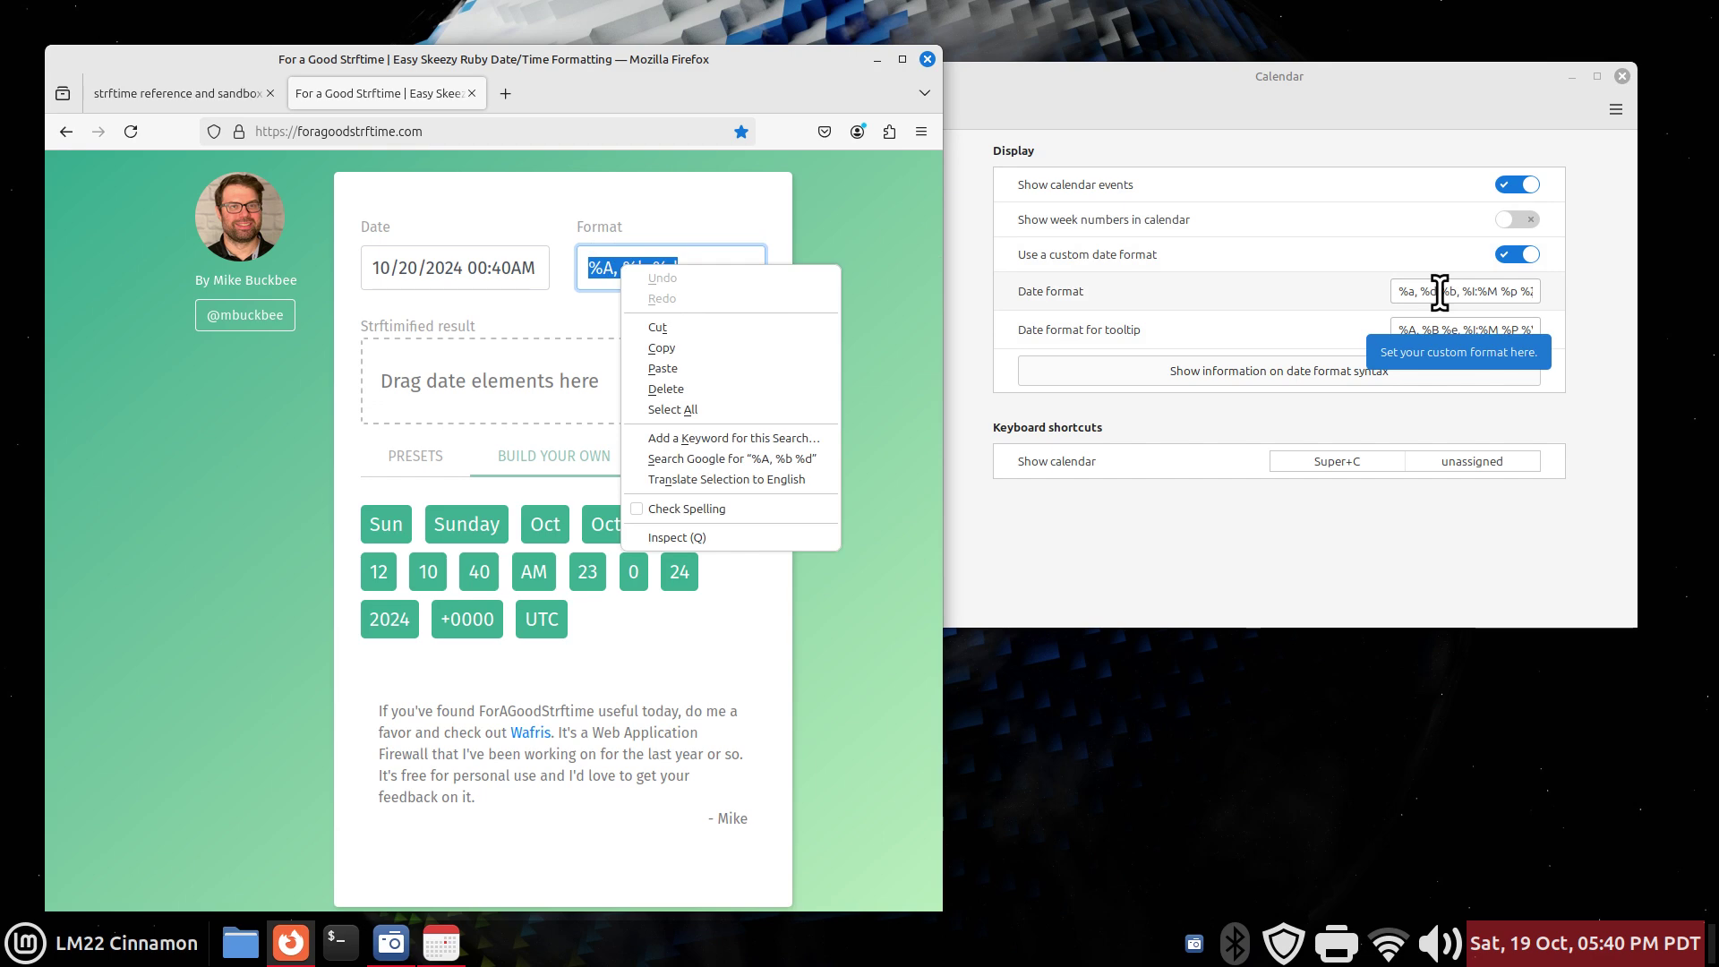
pyautogui.click(349, 460)
# Scroll the site's Reference to the Years and Others sections, selecting the %Y and %y codes
pyautogui.click(690, 461)
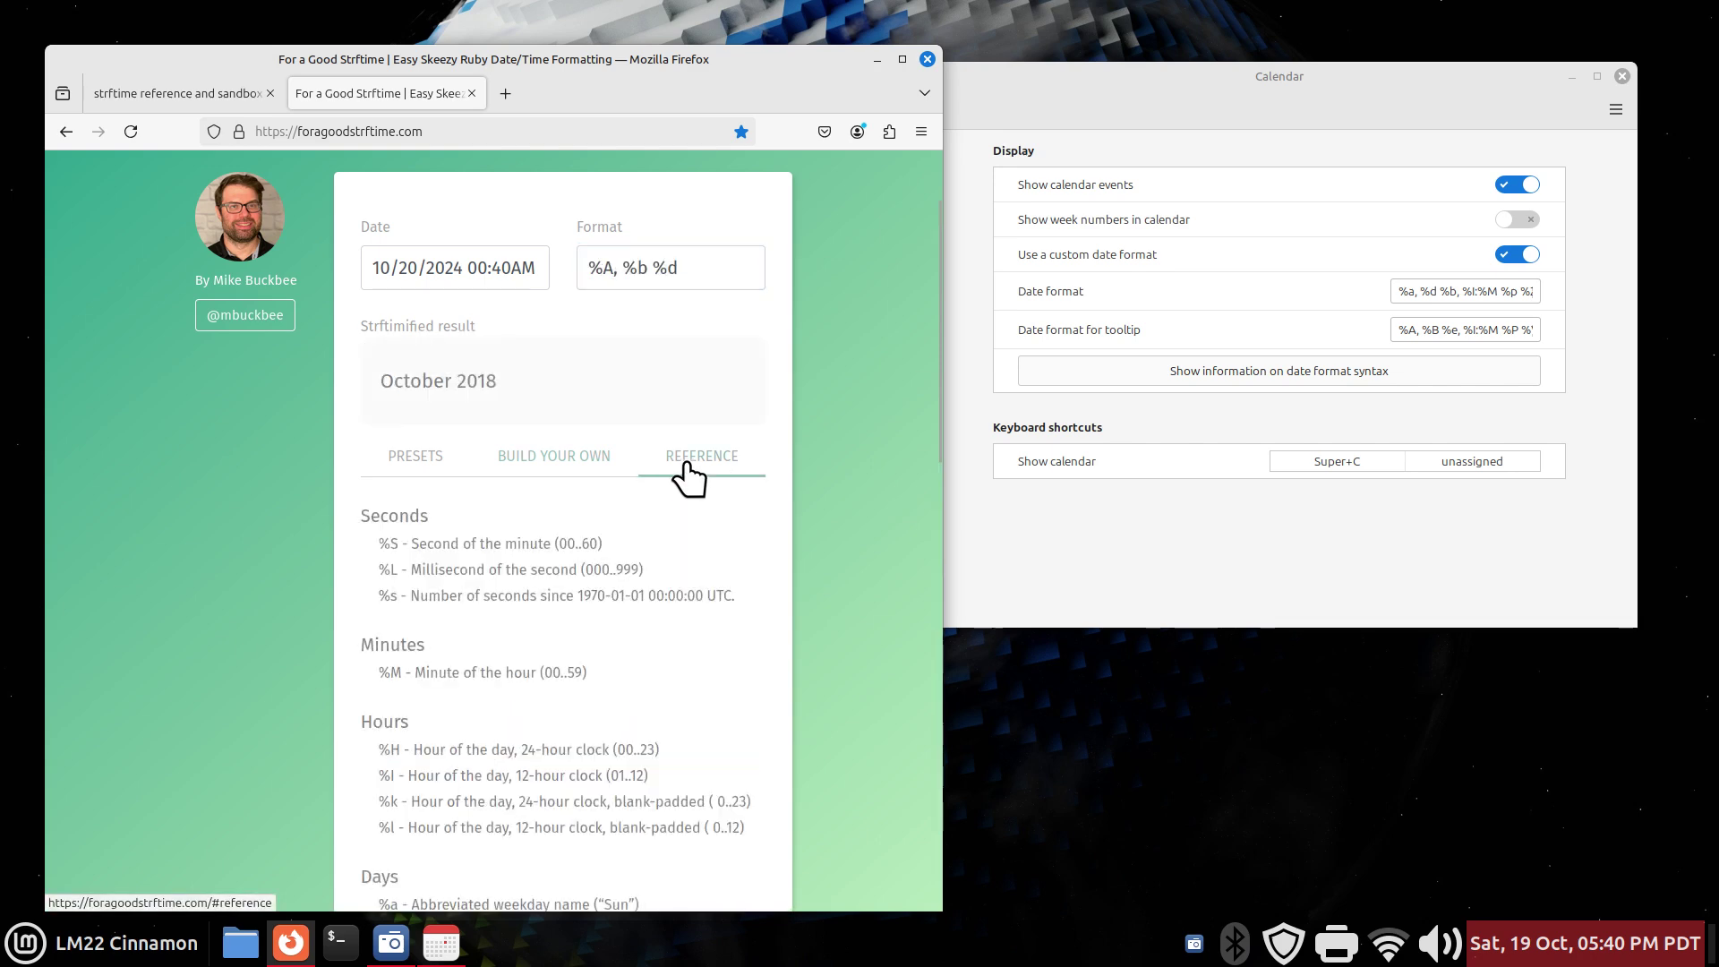
pyautogui.scroll(-7, 452, 460)
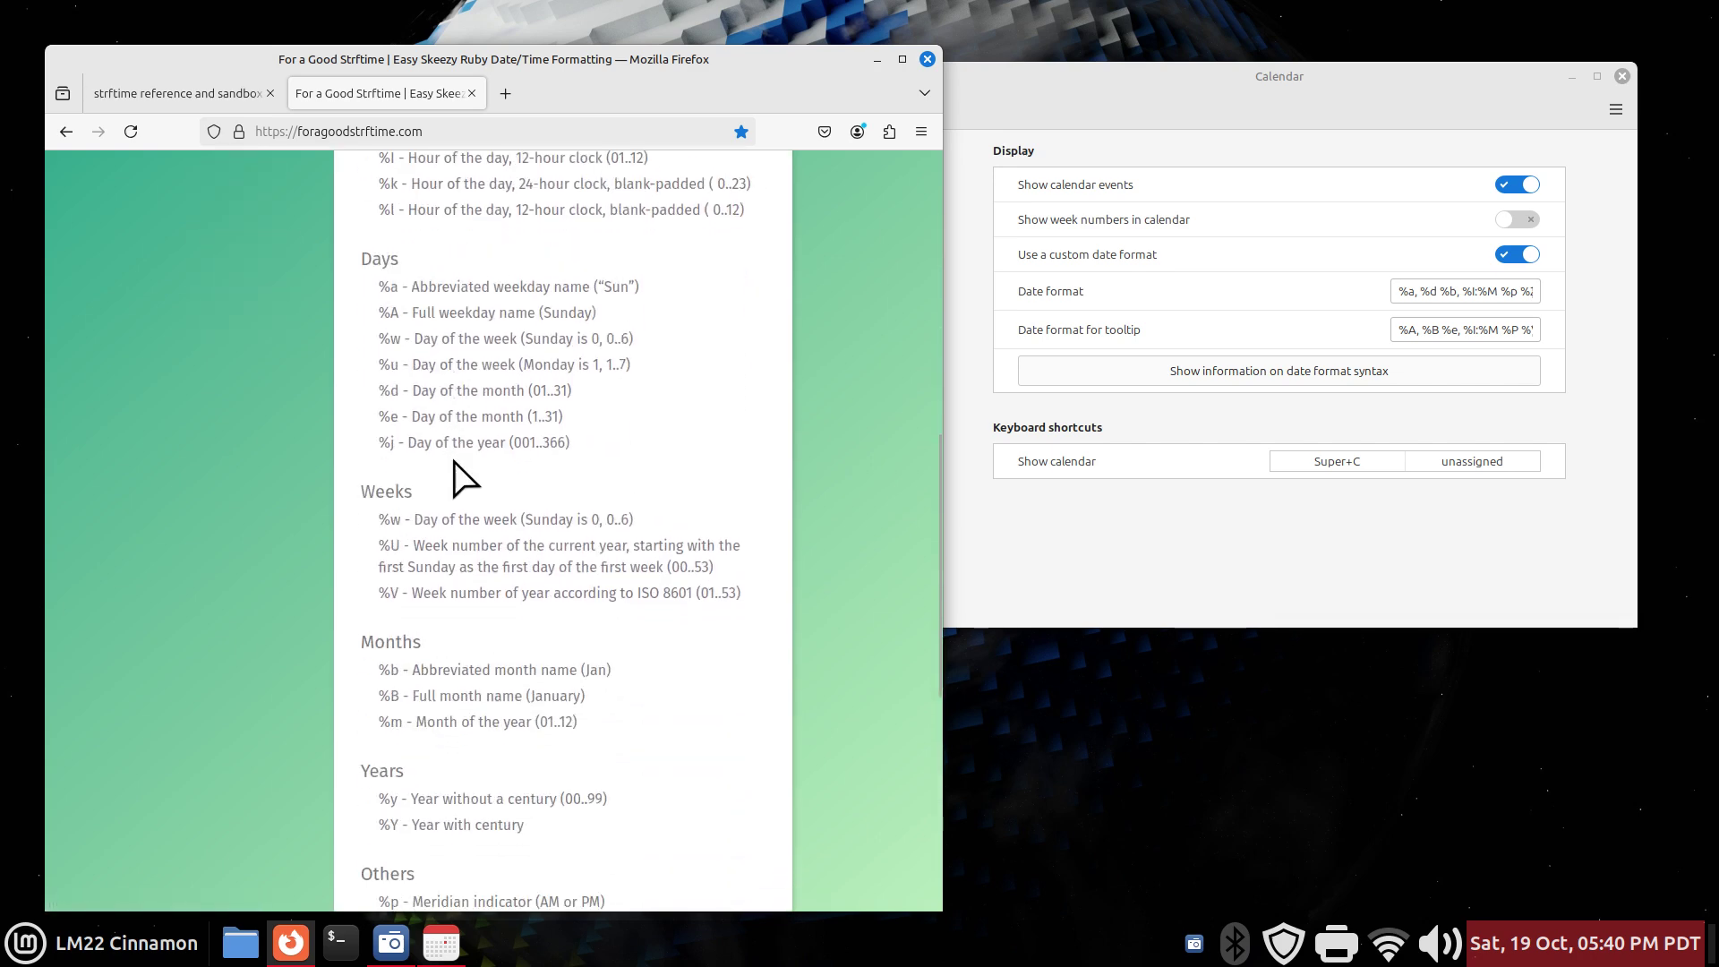
pyautogui.scroll(-3, 544, 629)
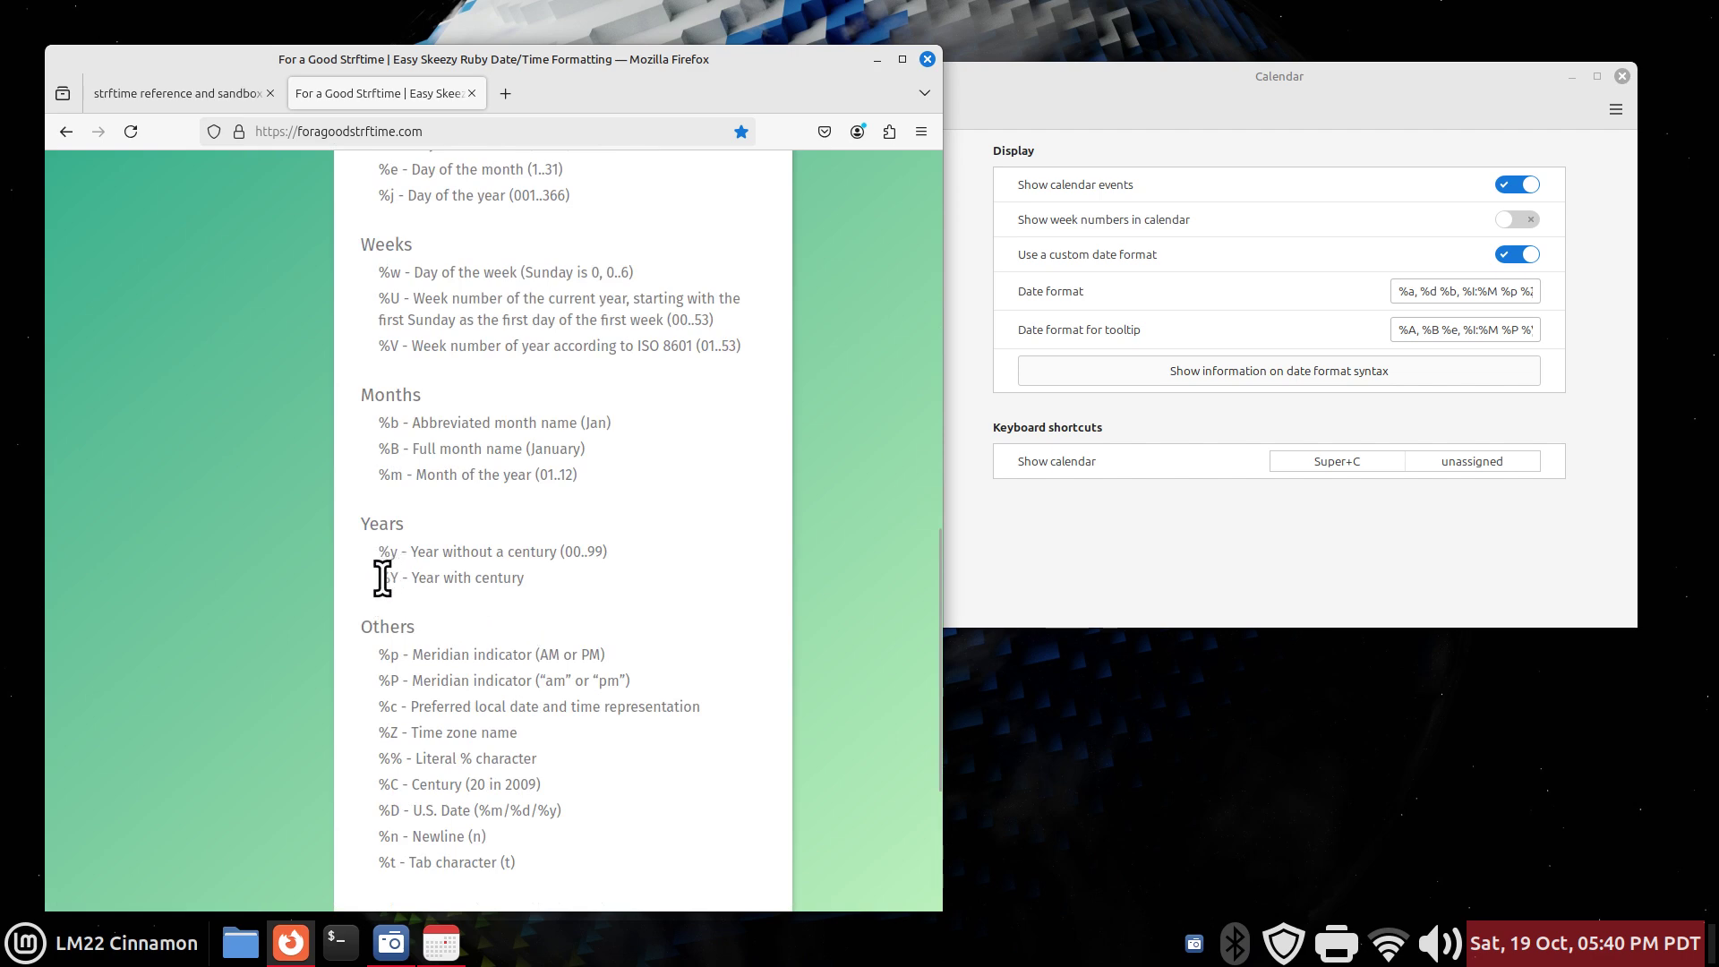
pyautogui.moveTo(383, 577); pyautogui.dragTo(408, 579)
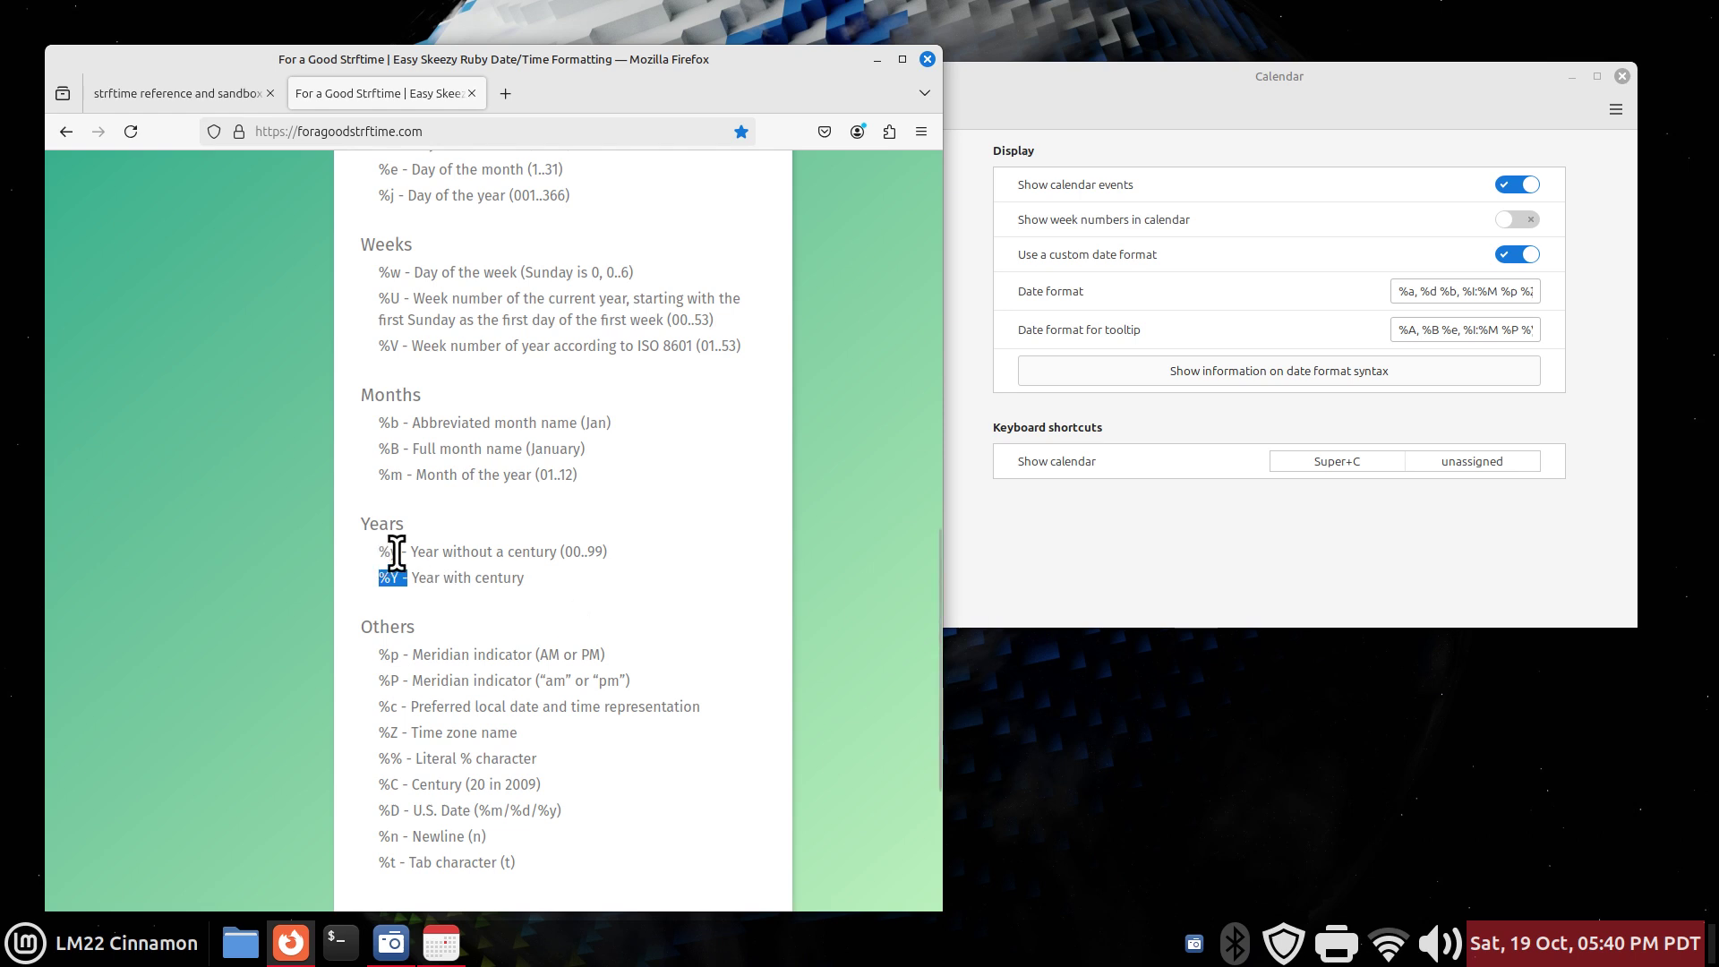
pyautogui.moveTo(399, 552); pyautogui.dragTo(377, 552)
pyautogui.scroll(-3, 663, 627)
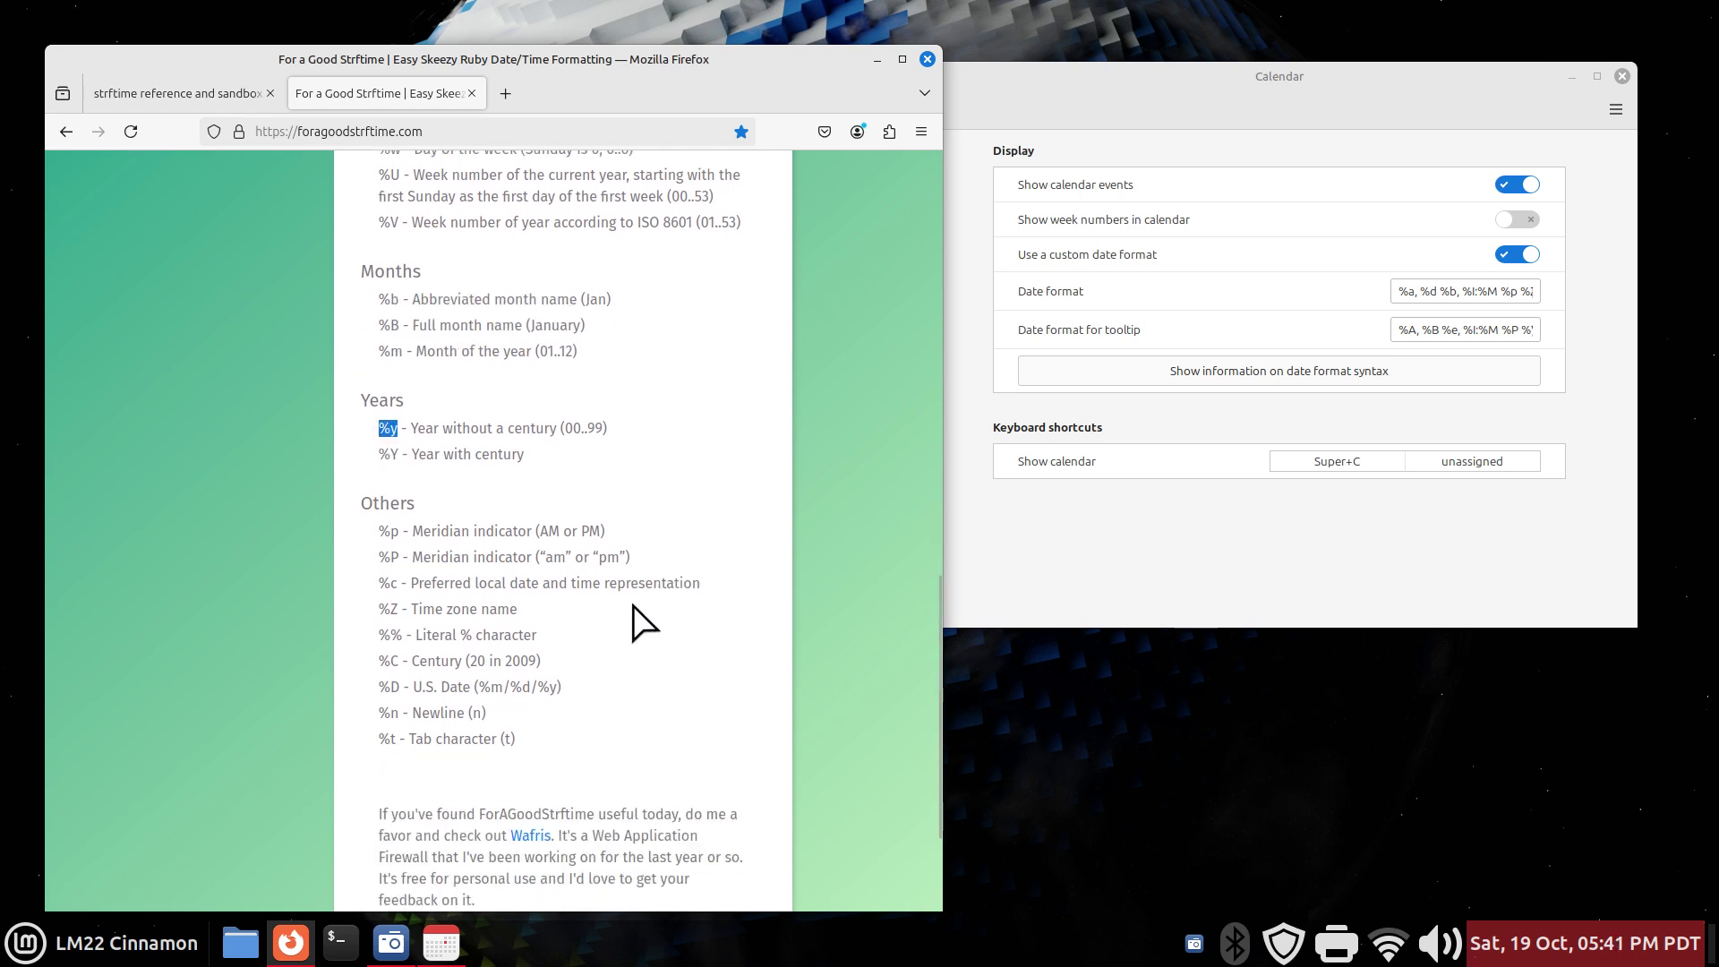
# Append %Y after %Z in the date format so the panel clock ends with 2024
pyautogui.moveTo(380, 610); pyautogui.dragTo(411, 607)
pyautogui.click(1516, 291)
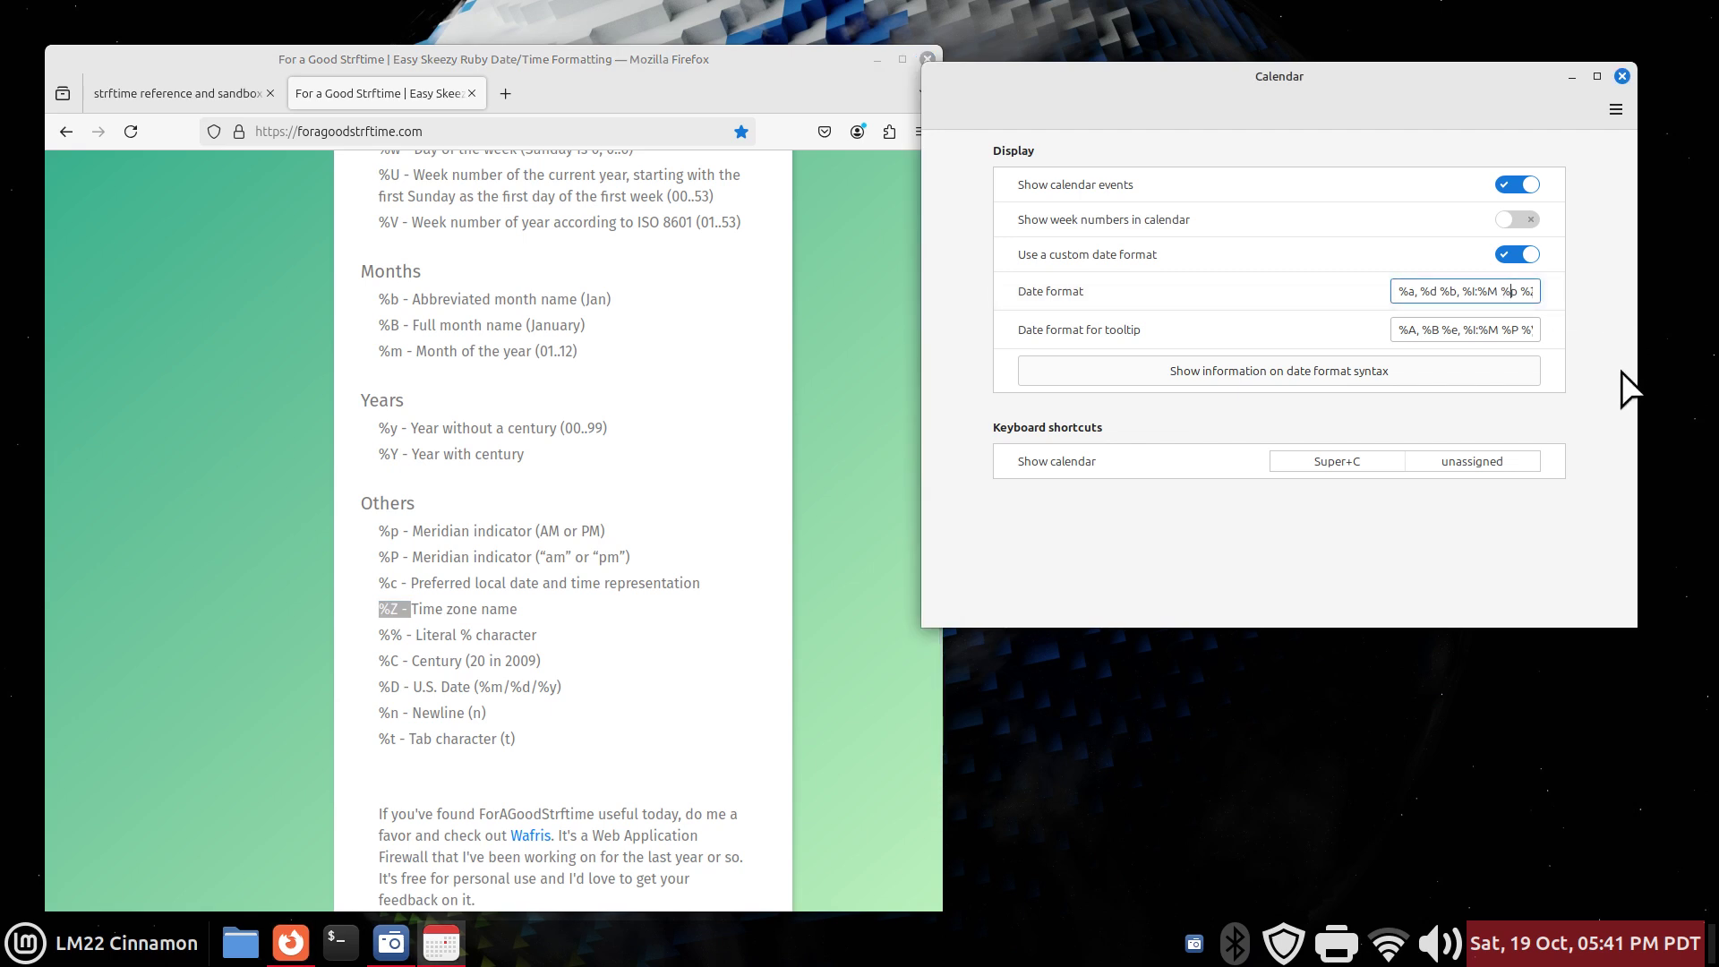
pyautogui.press('End')
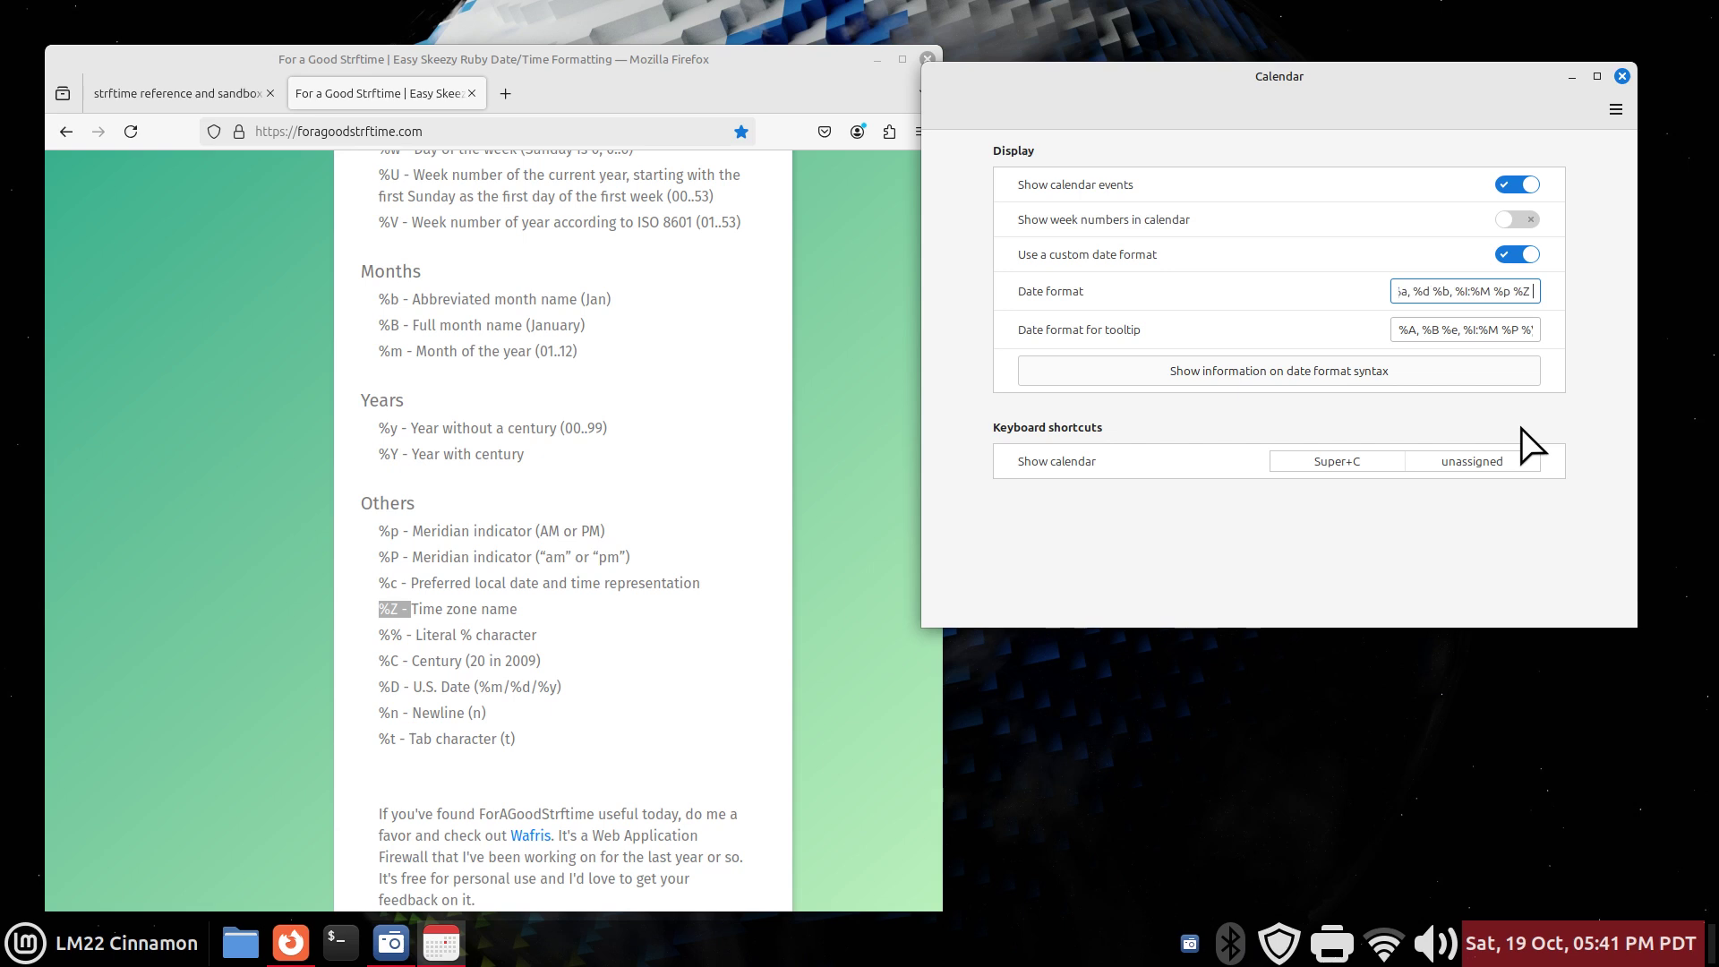
pyautogui.write('%Y')
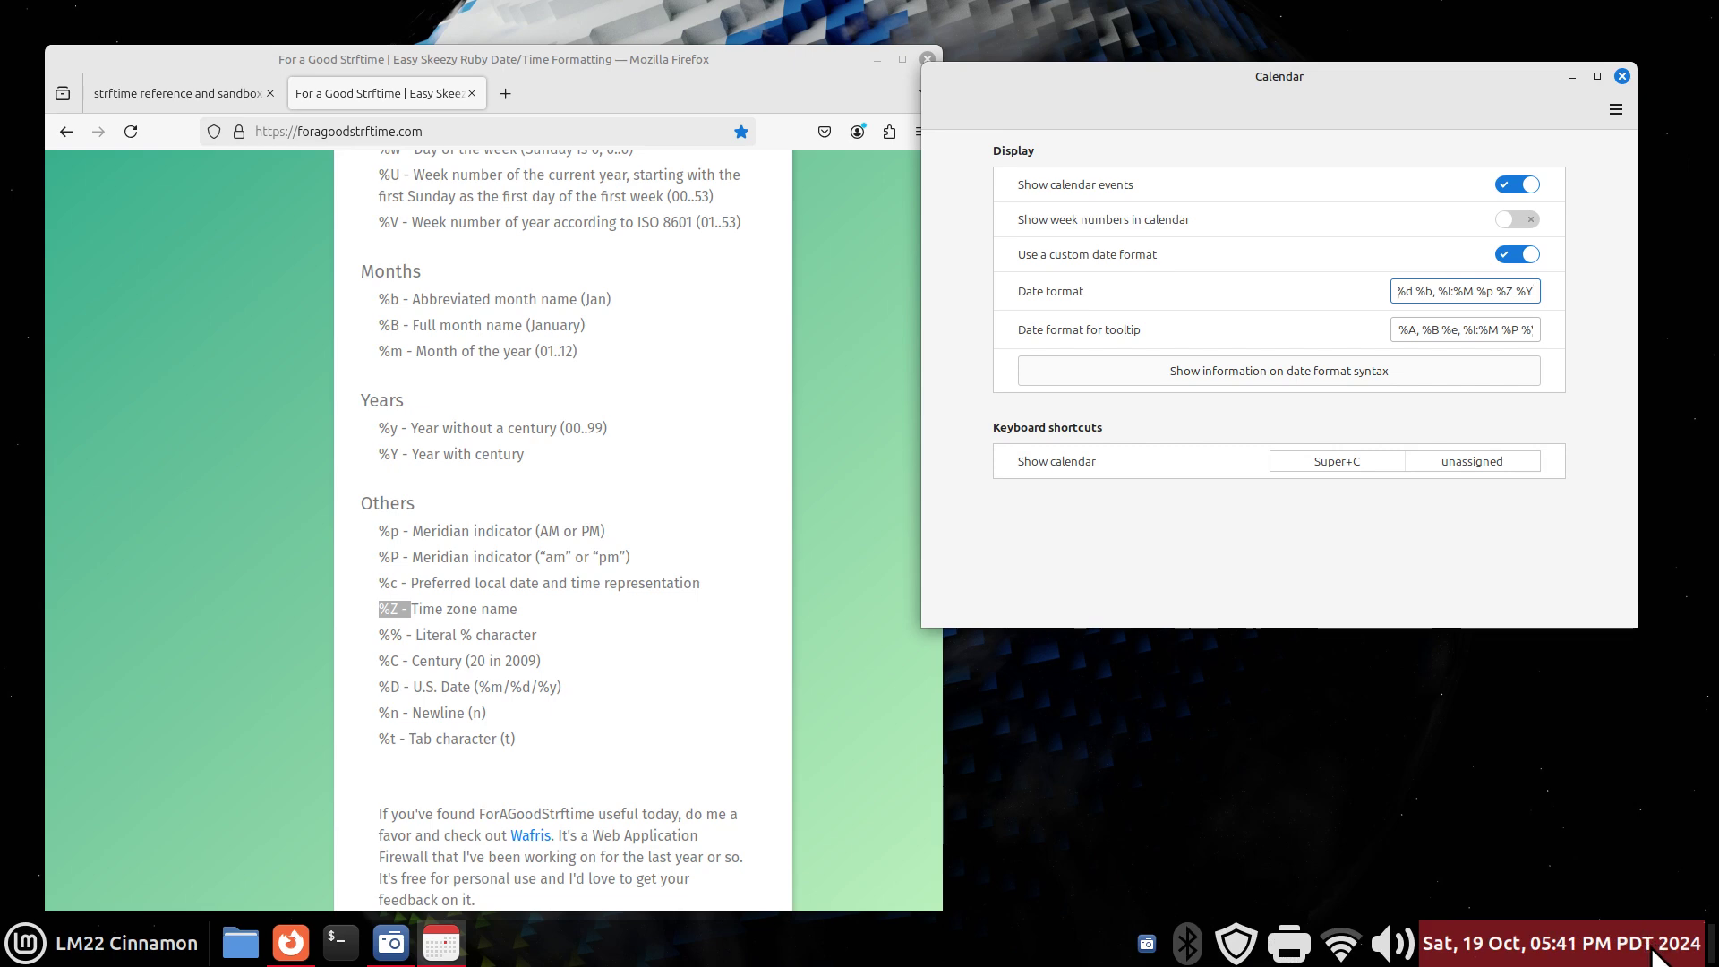
pyautogui.moveTo(1655, 957)
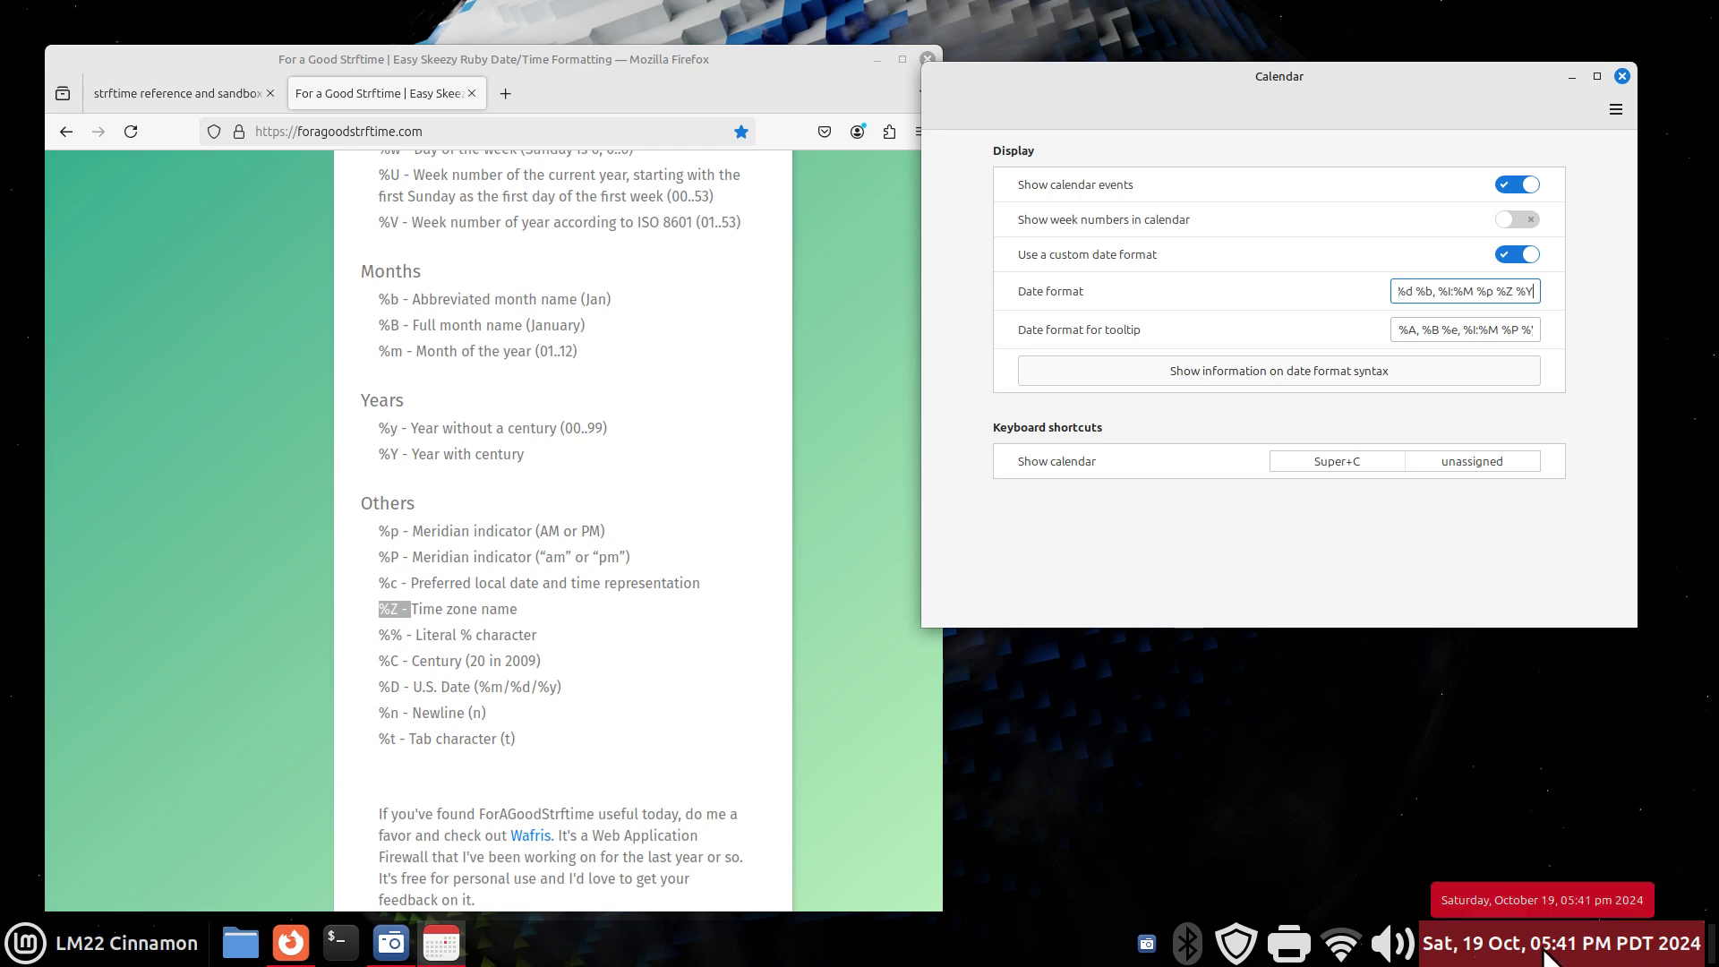
pyautogui.click(1457, 330)
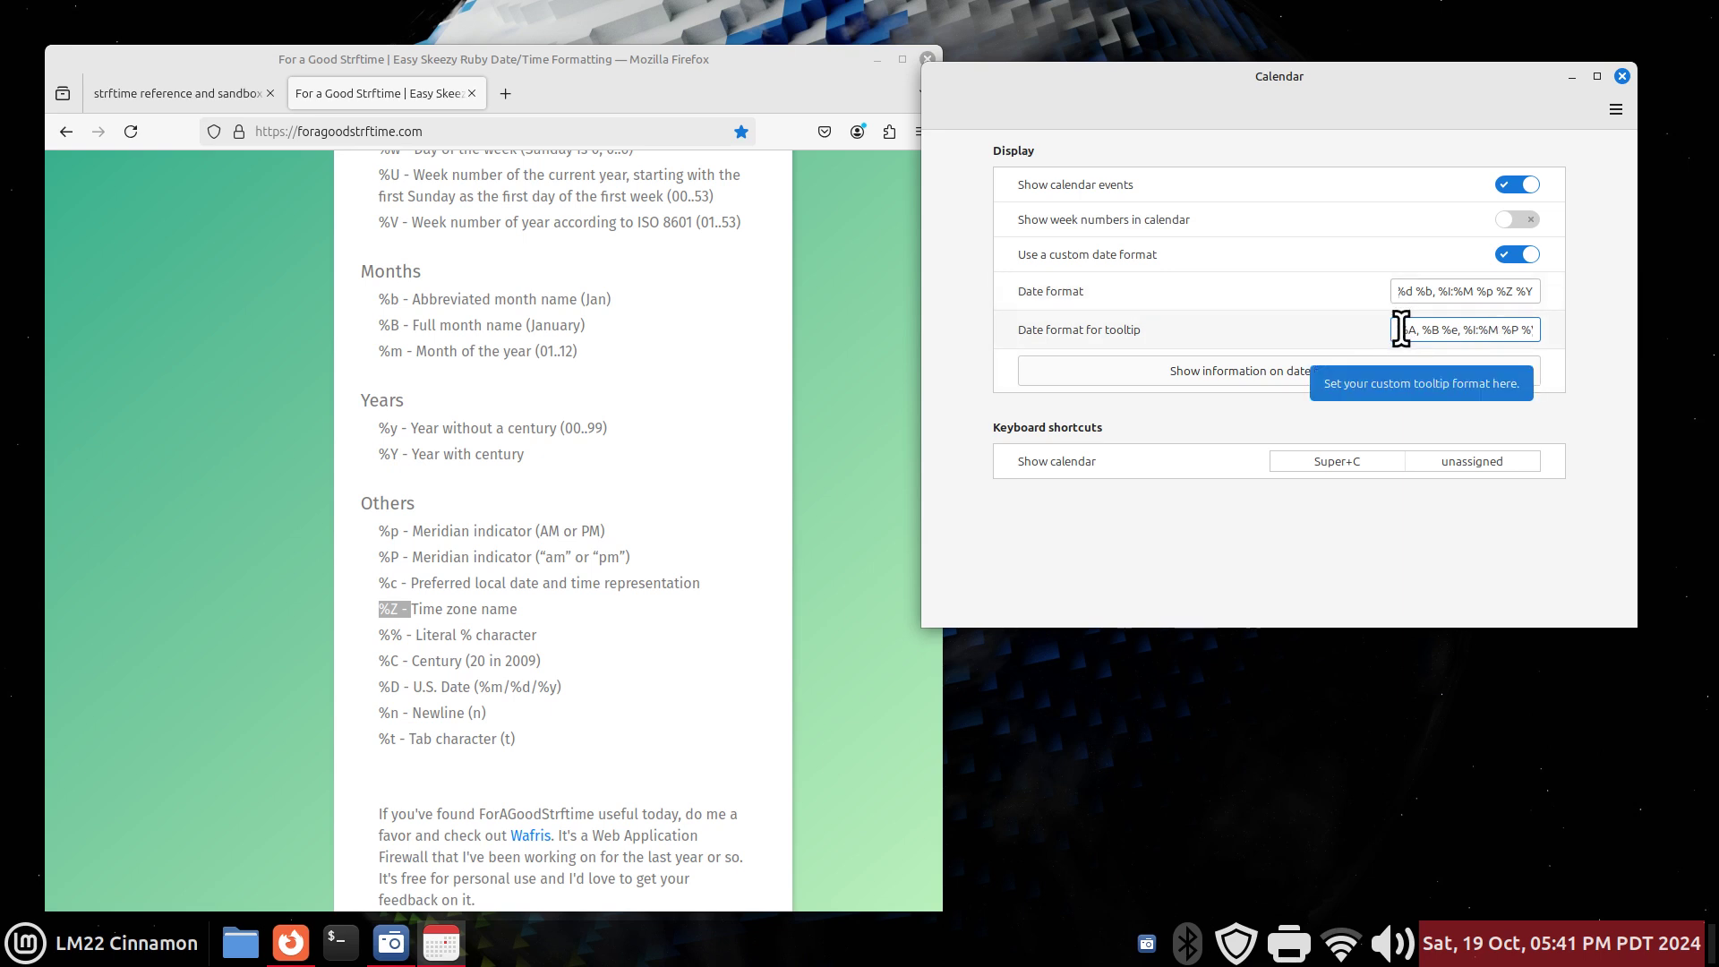
# Clear the tooltip date format and replace it with just %Y
pyautogui.moveTo(1401, 330); pyautogui.dragTo(1546, 329)
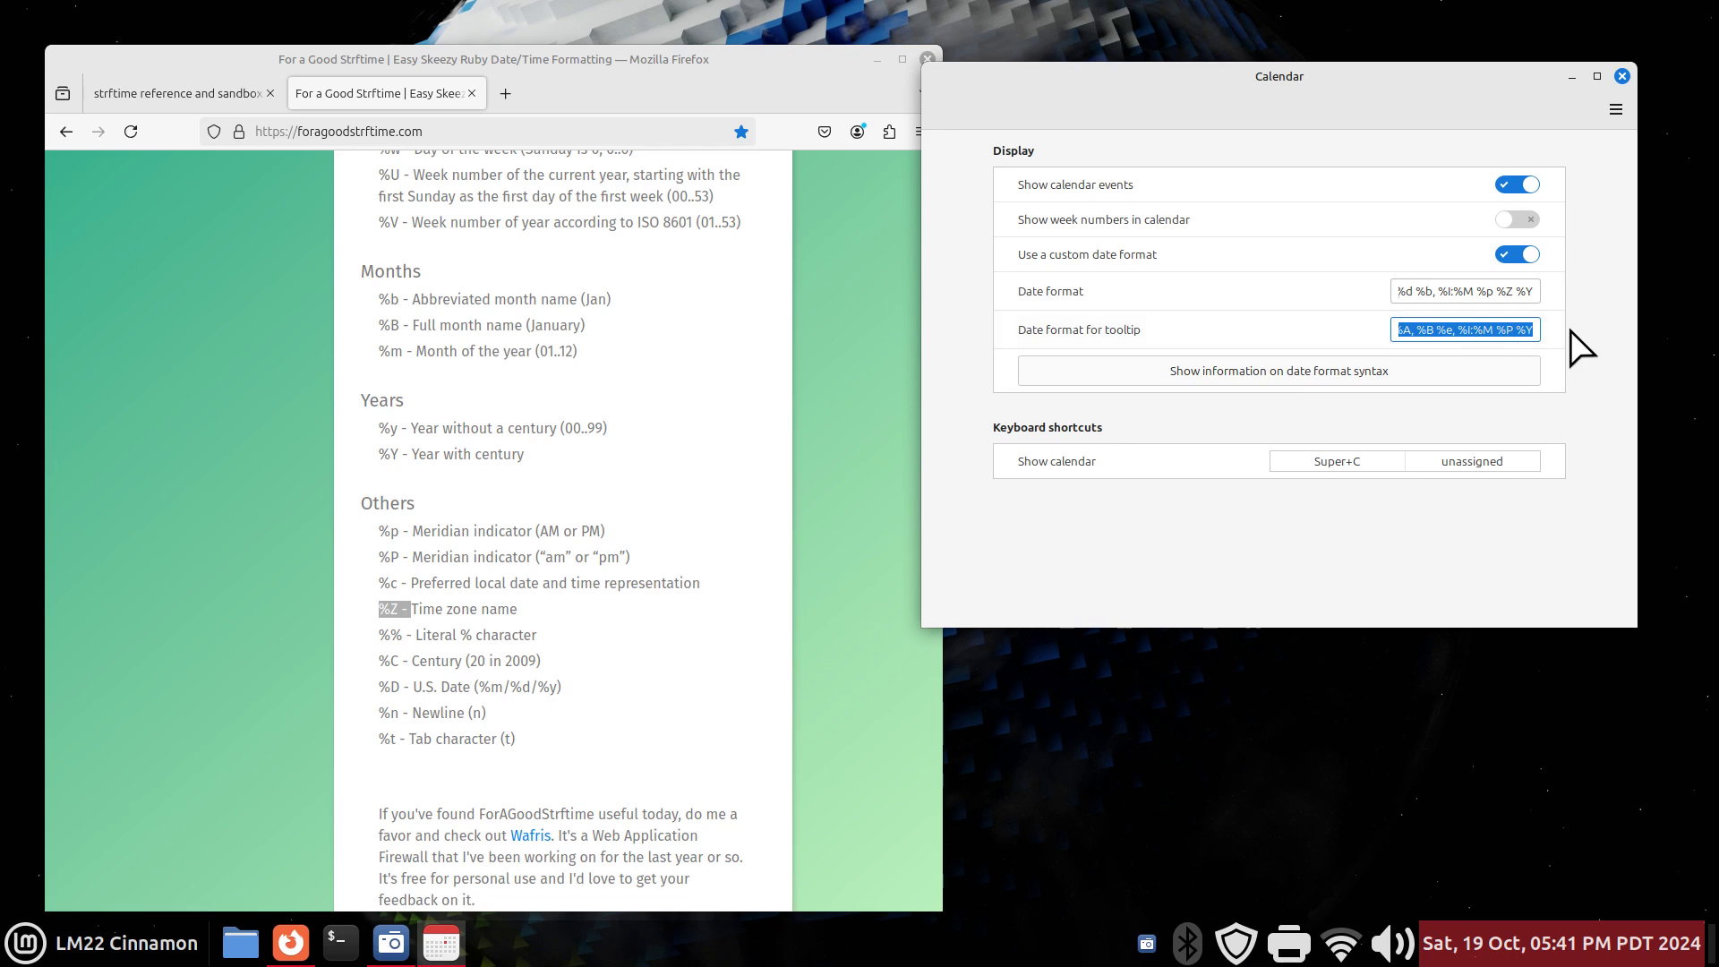
pyautogui.press('BackSpace')
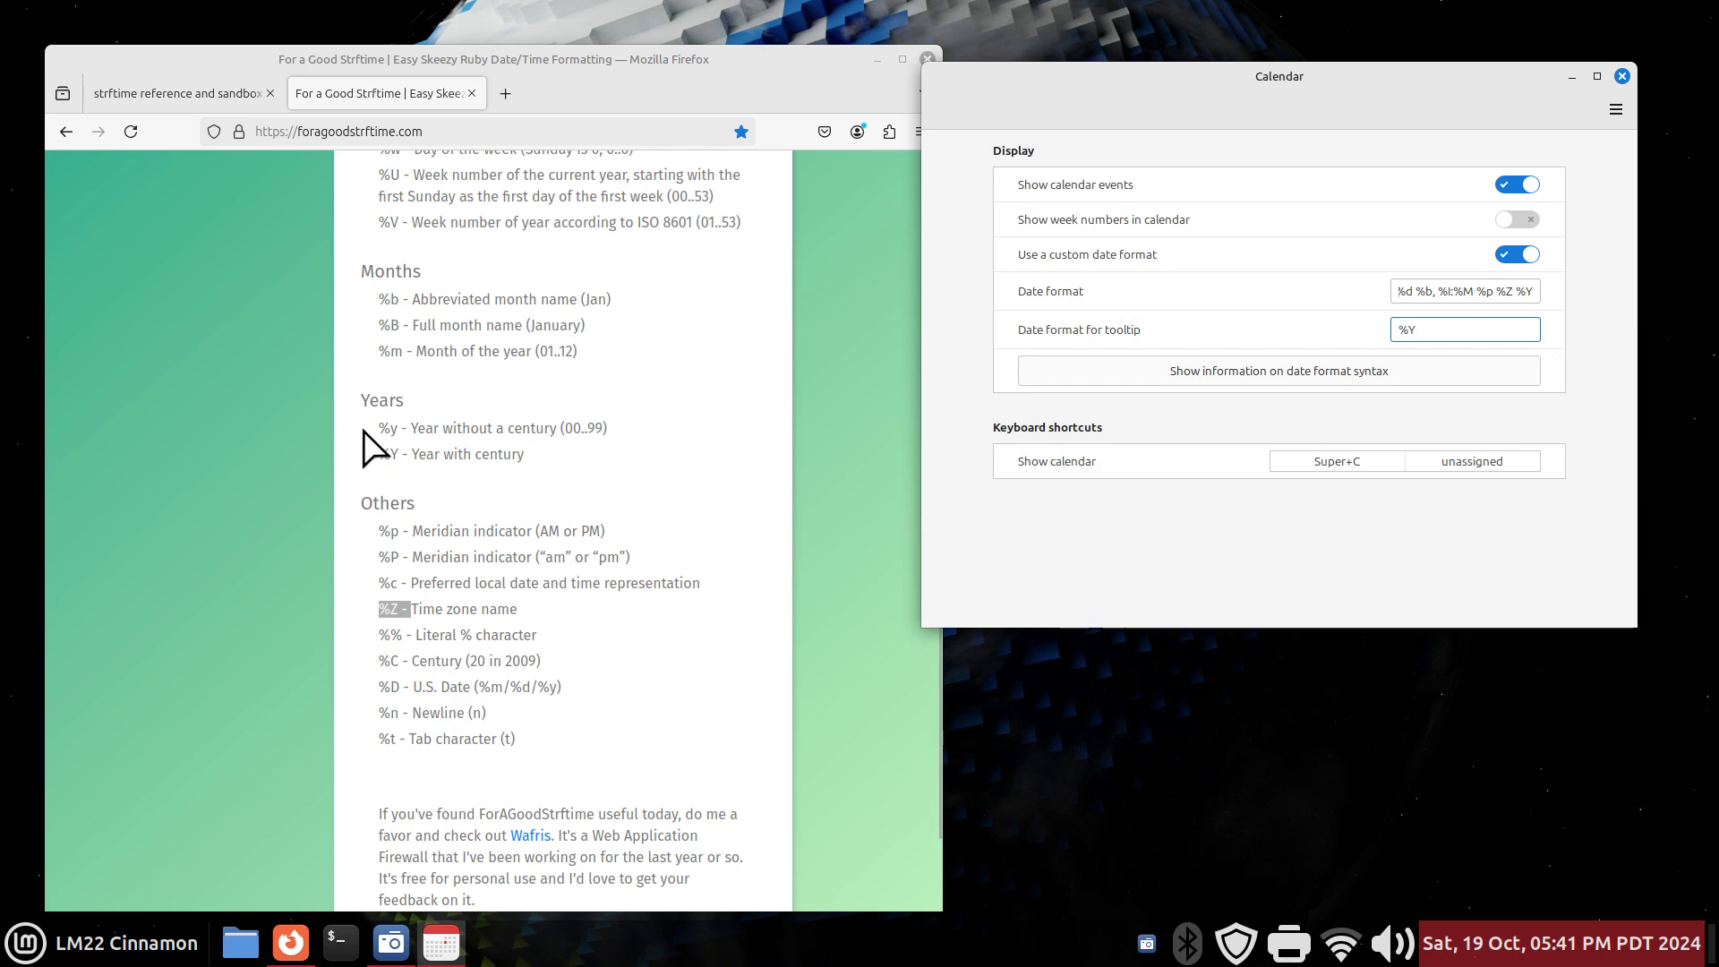
pyautogui.moveTo(379, 454); pyautogui.dragTo(404, 457)
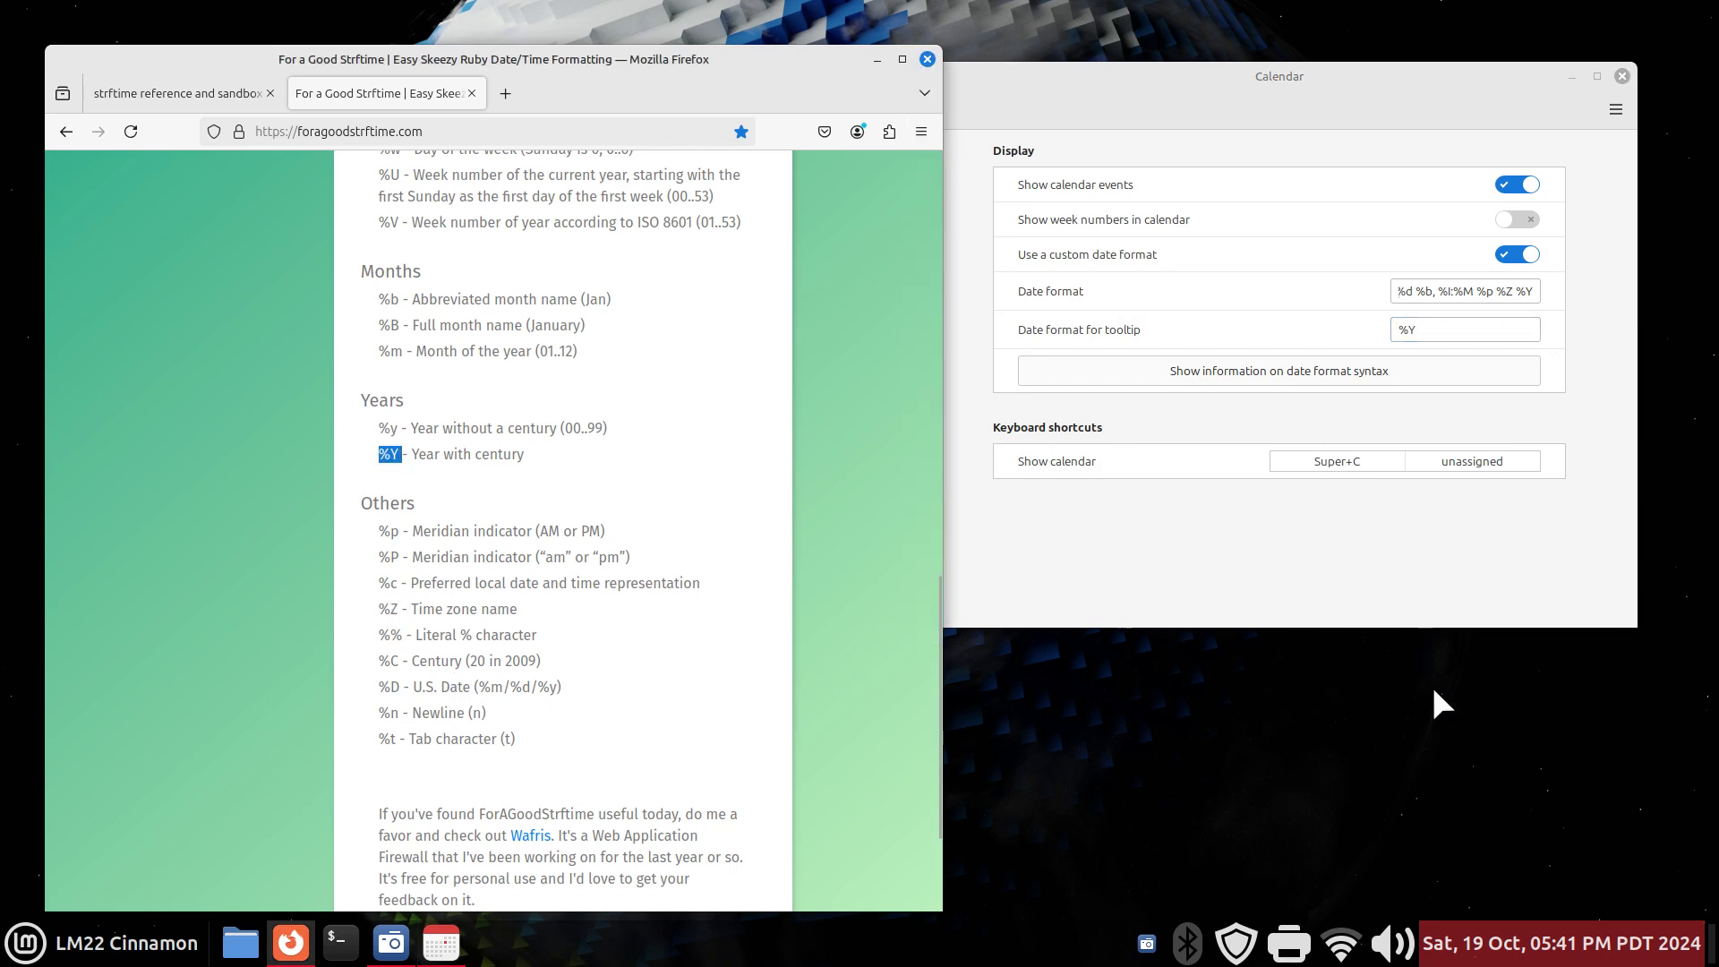
pyautogui.moveTo(1579, 958)
# Find and highlight the %Y 'Year with century' entry on the strfti.me reference
pyautogui.click(179, 93)
pyautogui.scroll(-7, 573, 614)
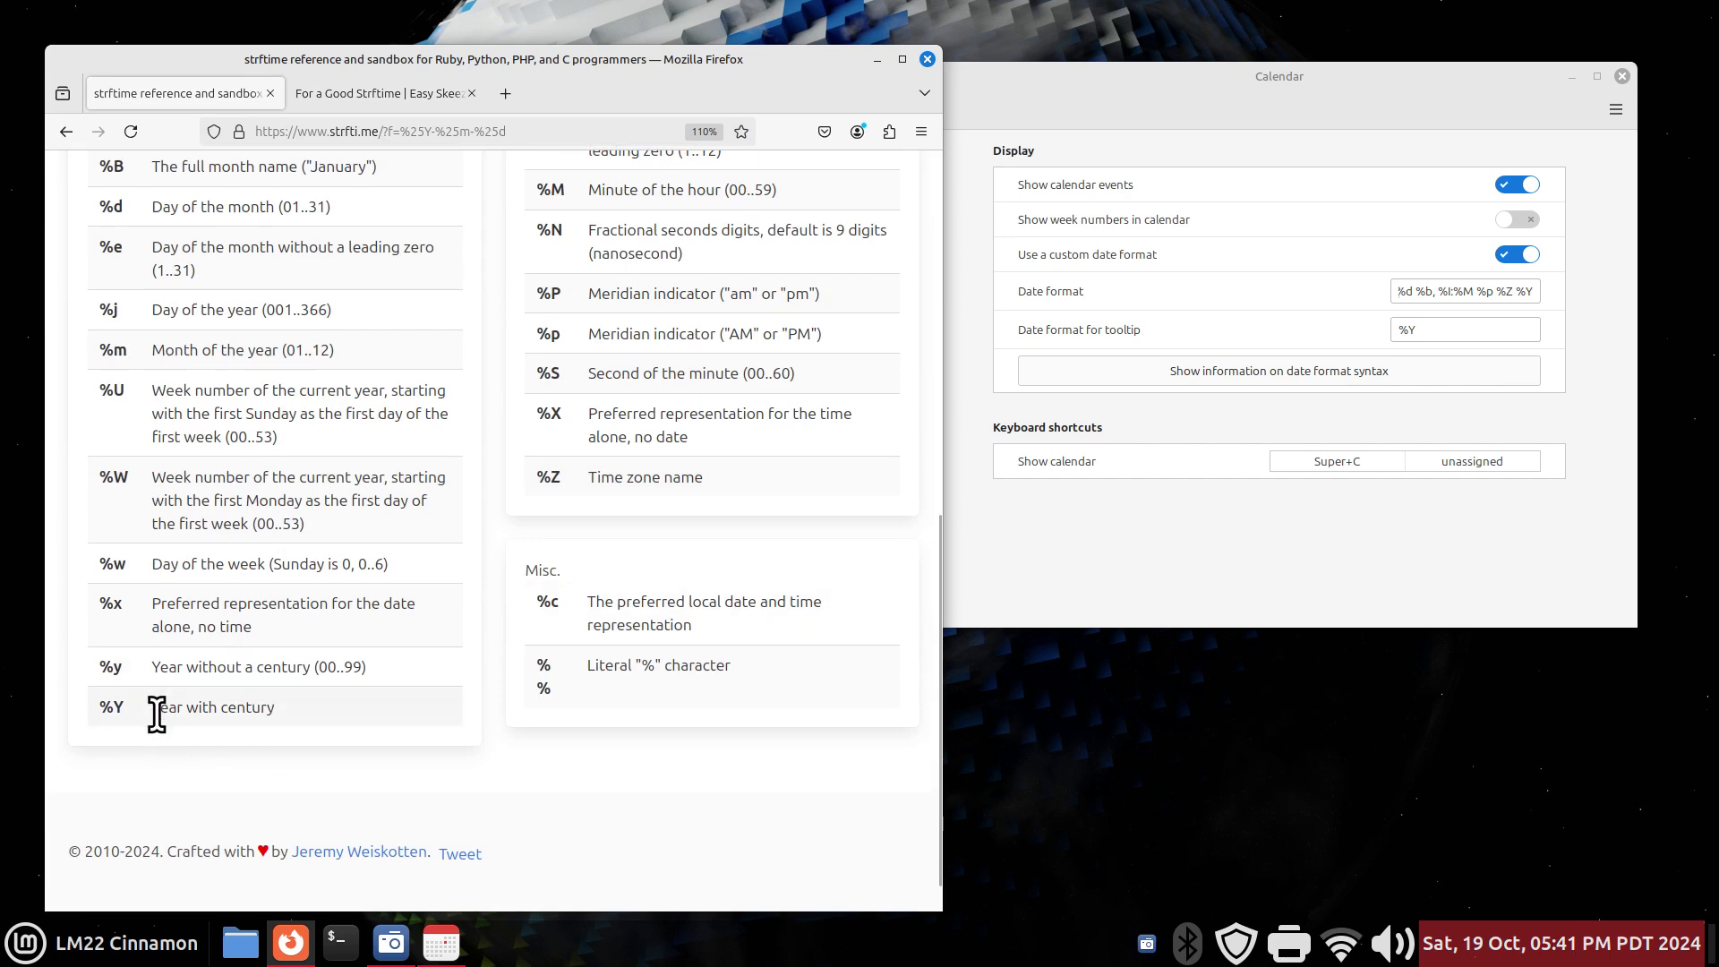
pyautogui.moveTo(152, 707); pyautogui.dragTo(308, 726)
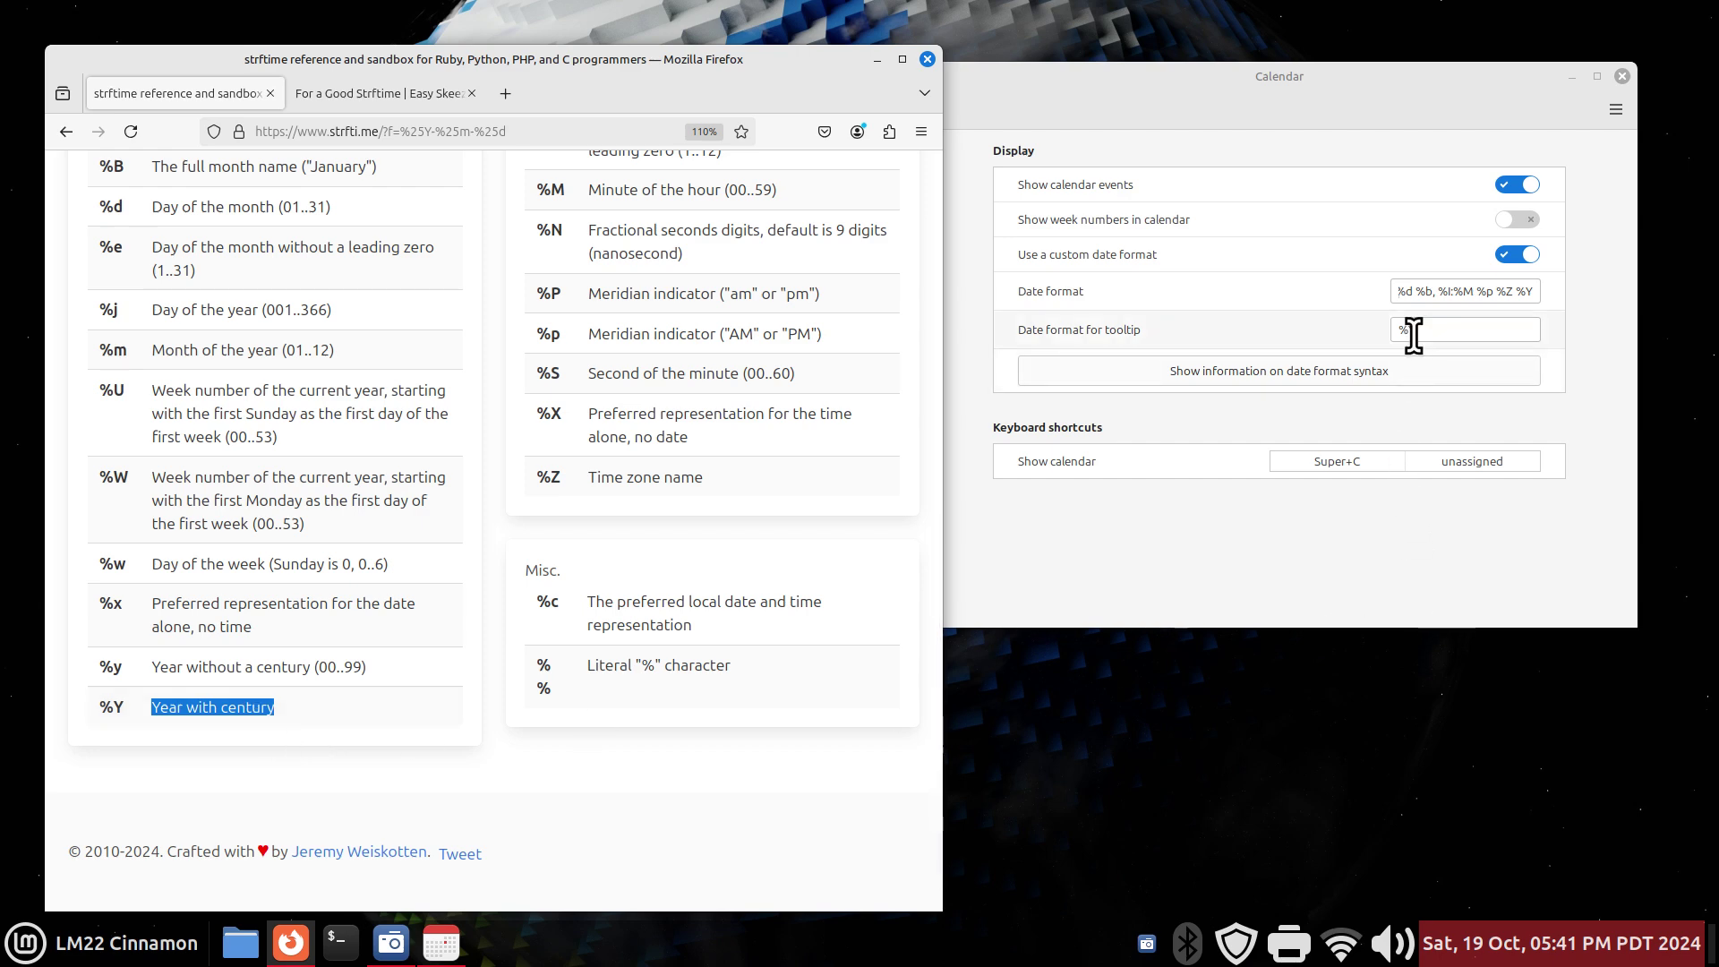
pyautogui.moveTo(1564, 957)
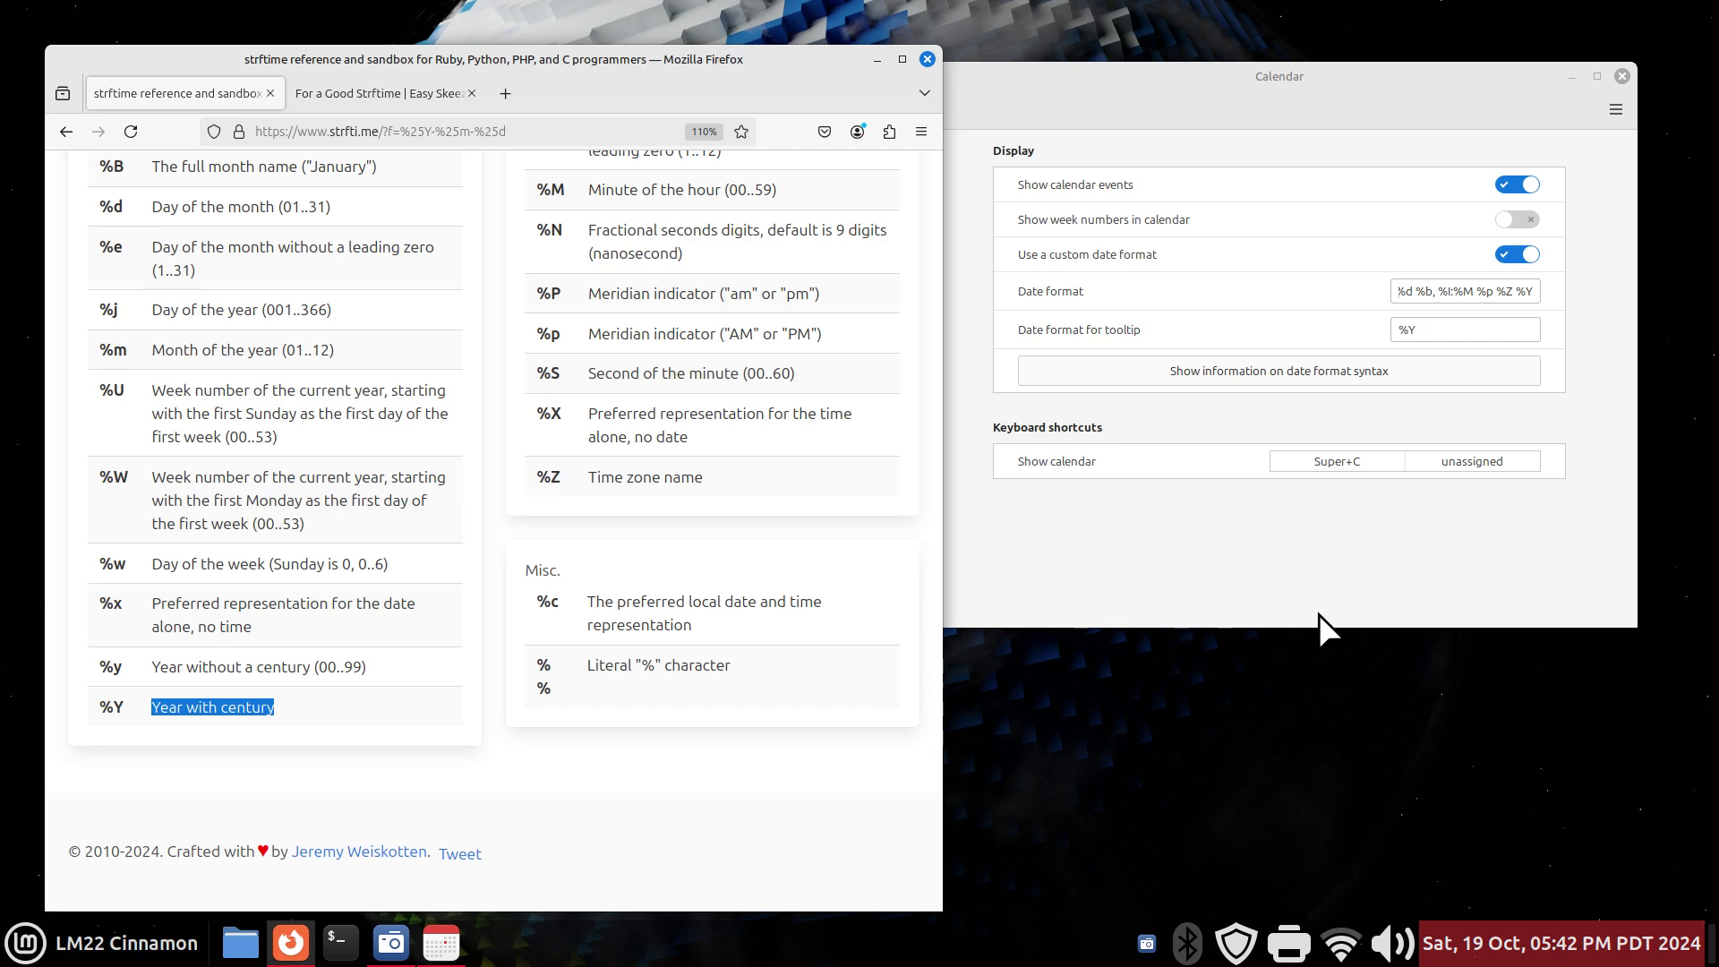
# Restore the full tooltip format and change %a to %A, keeping the comma, to show Saturday
pyautogui.click(1410, 330)
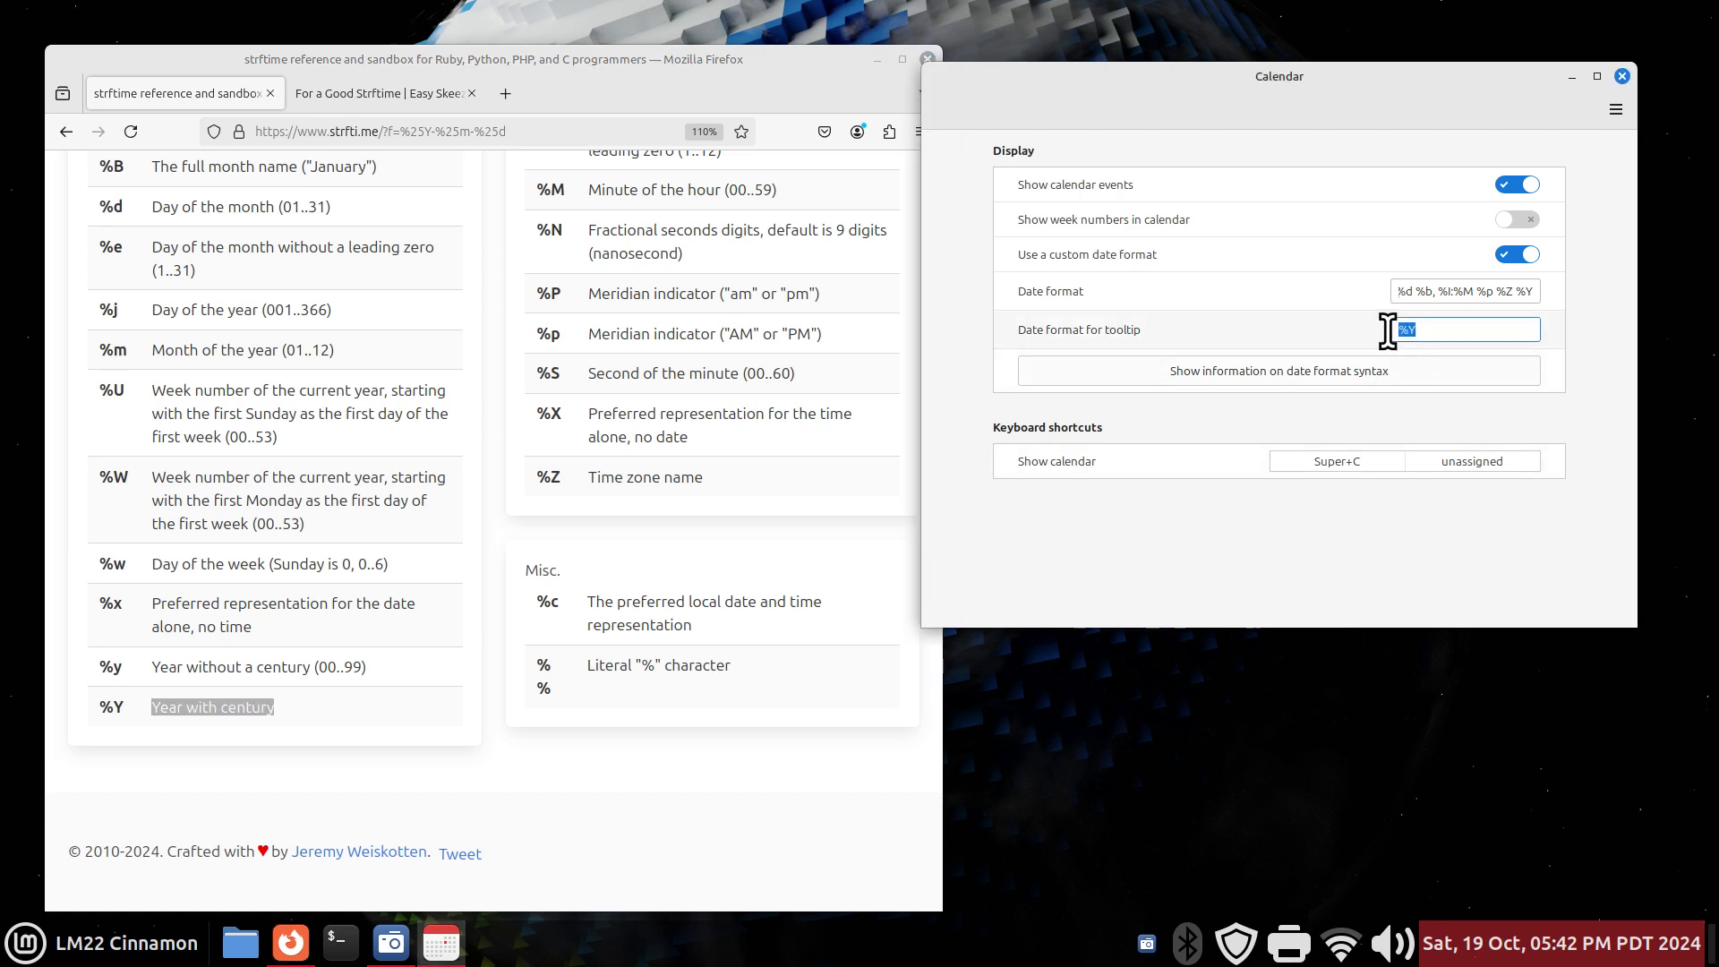
pyautogui.write('%A, %B %e, %I:%M %P %Y')
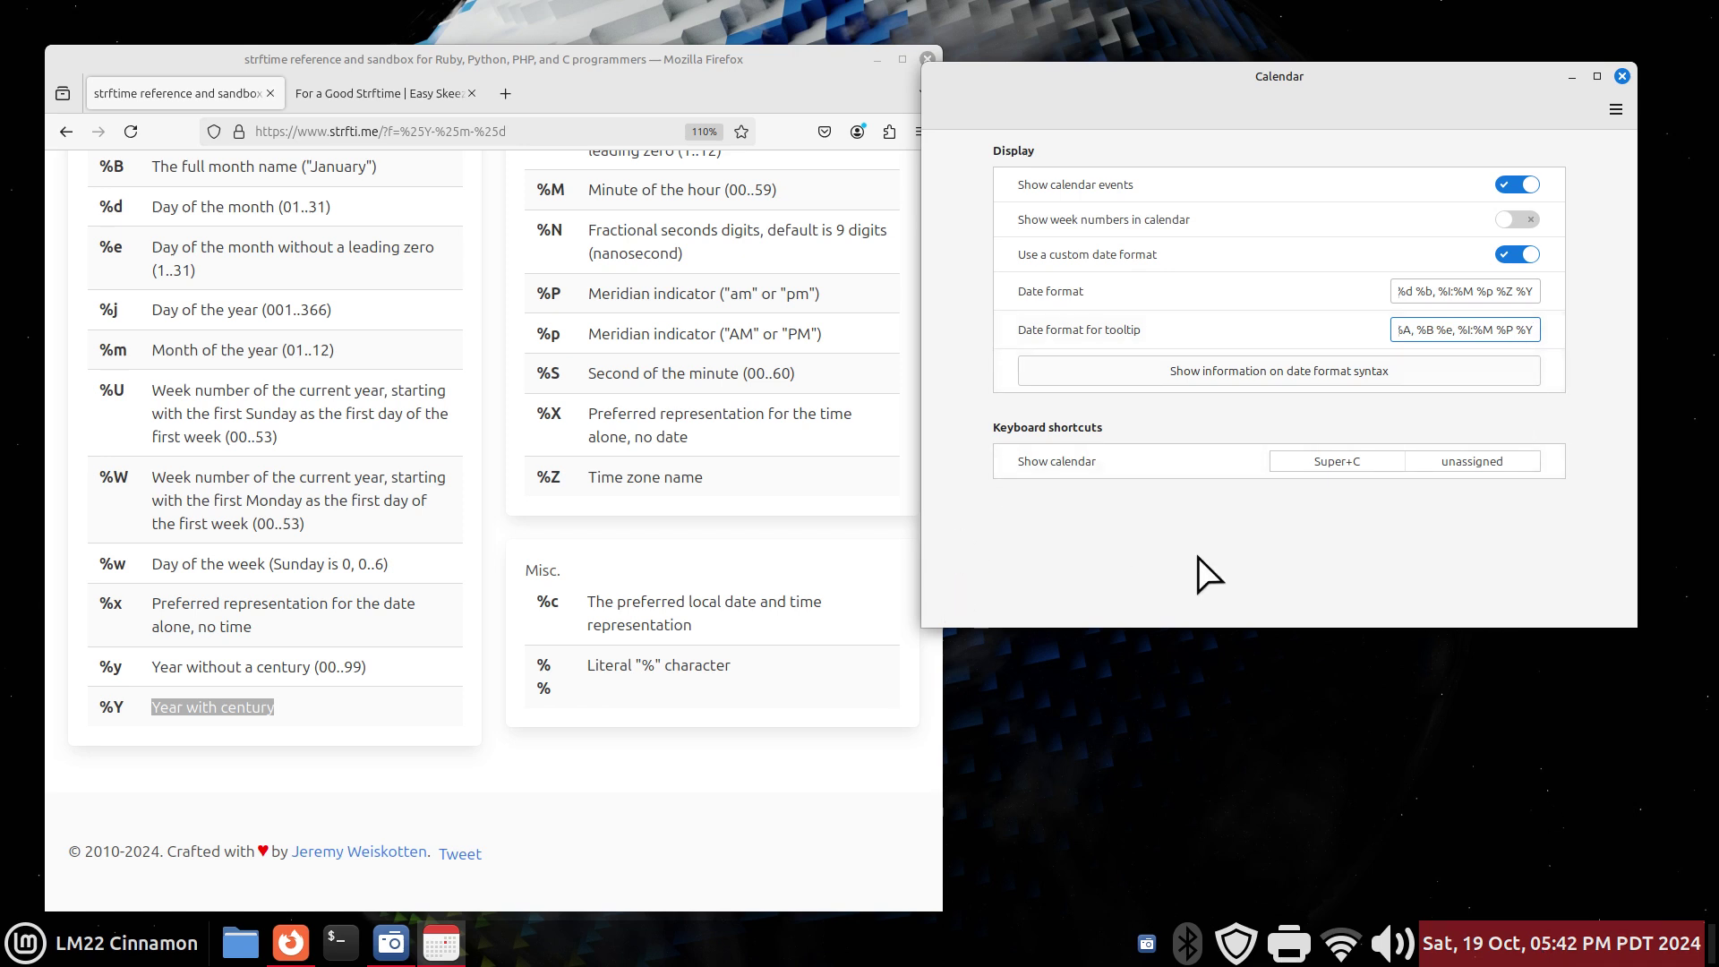
pyautogui.click(1474, 290)
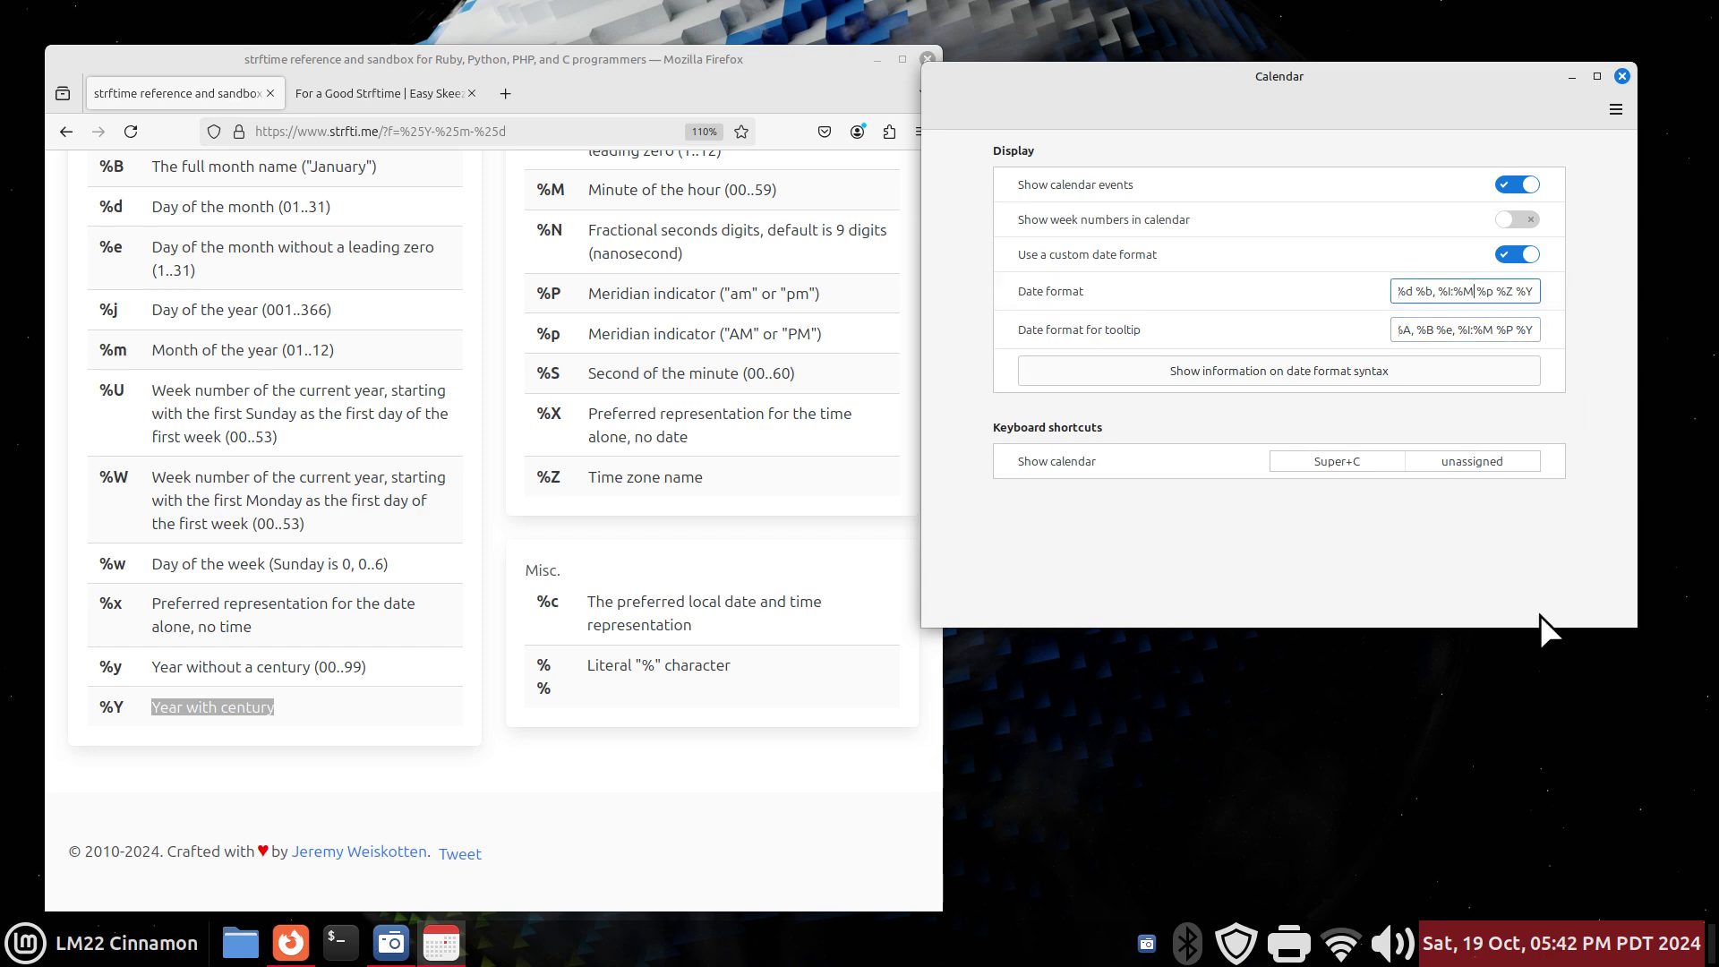
pyautogui.press('Home')
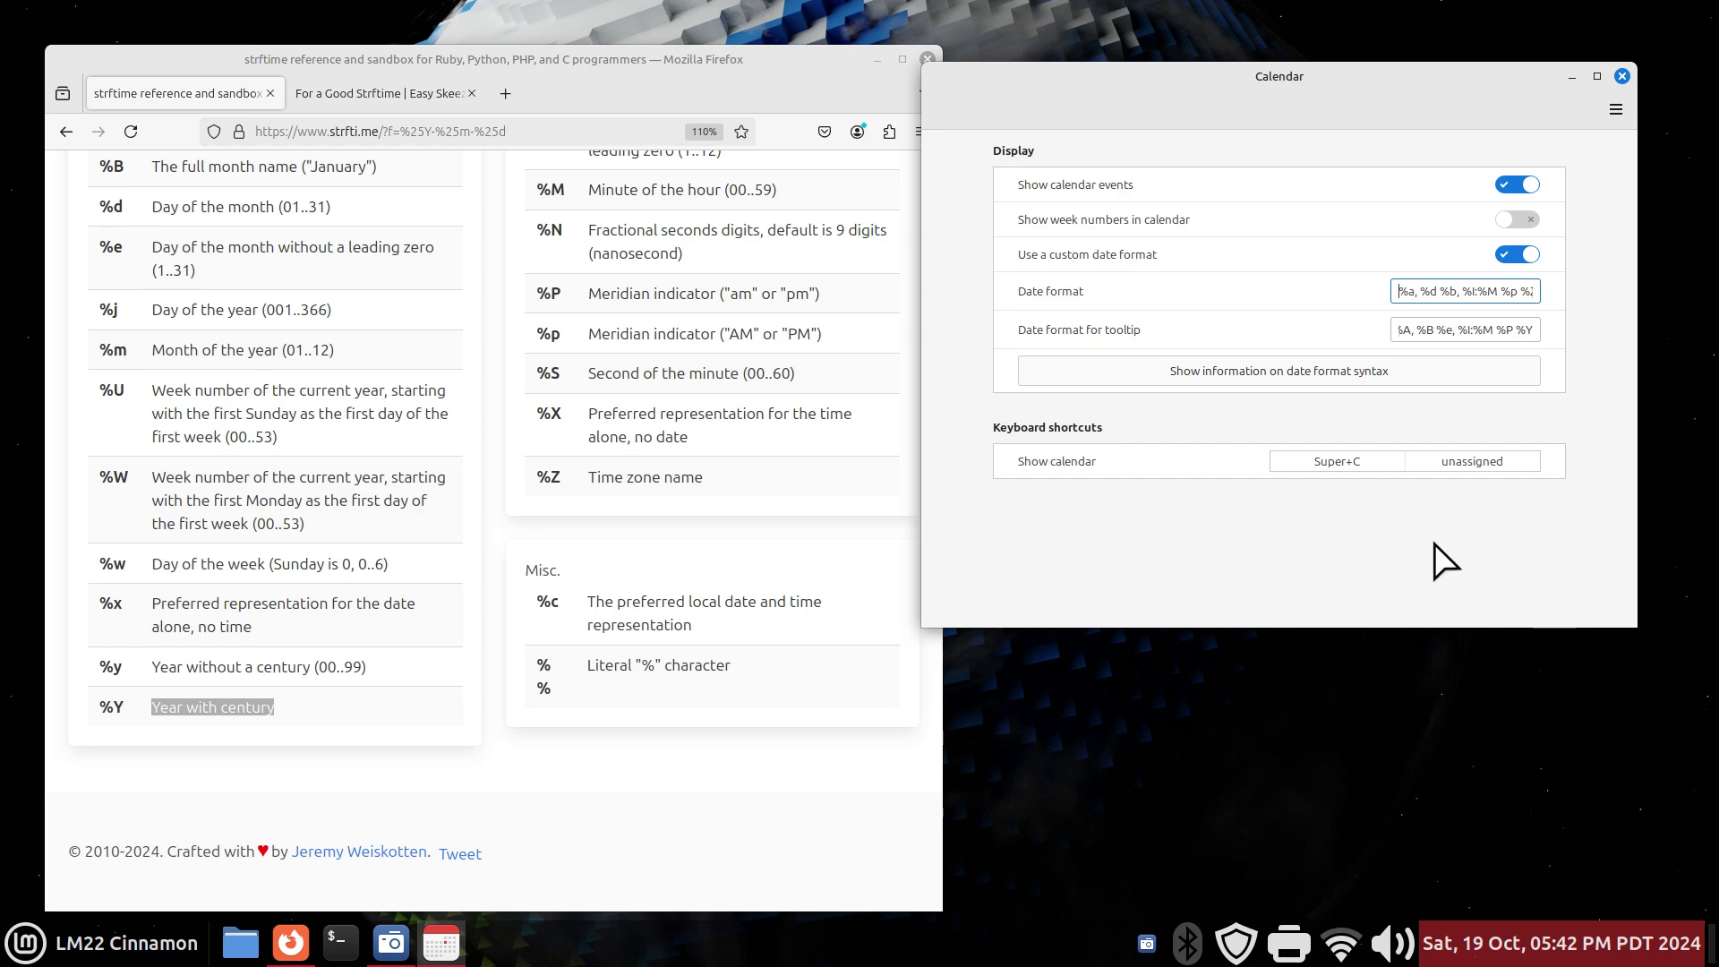
pyautogui.scroll(8, 685, 356)
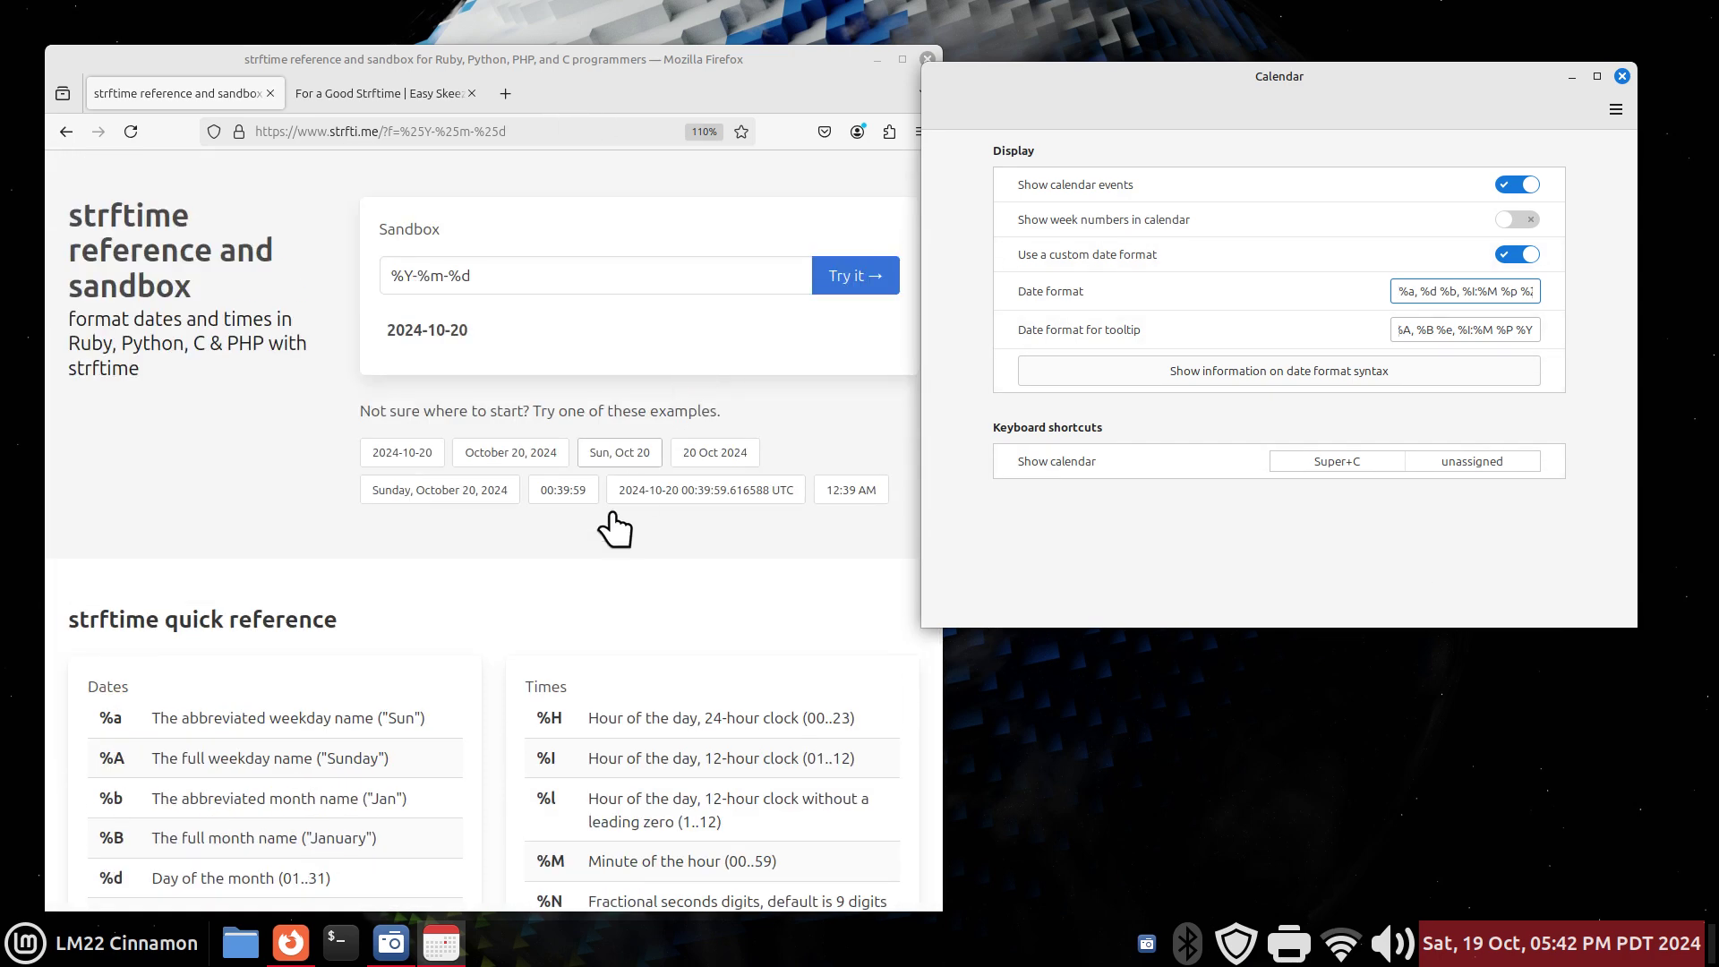
pyautogui.scroll(-3, 597, 591)
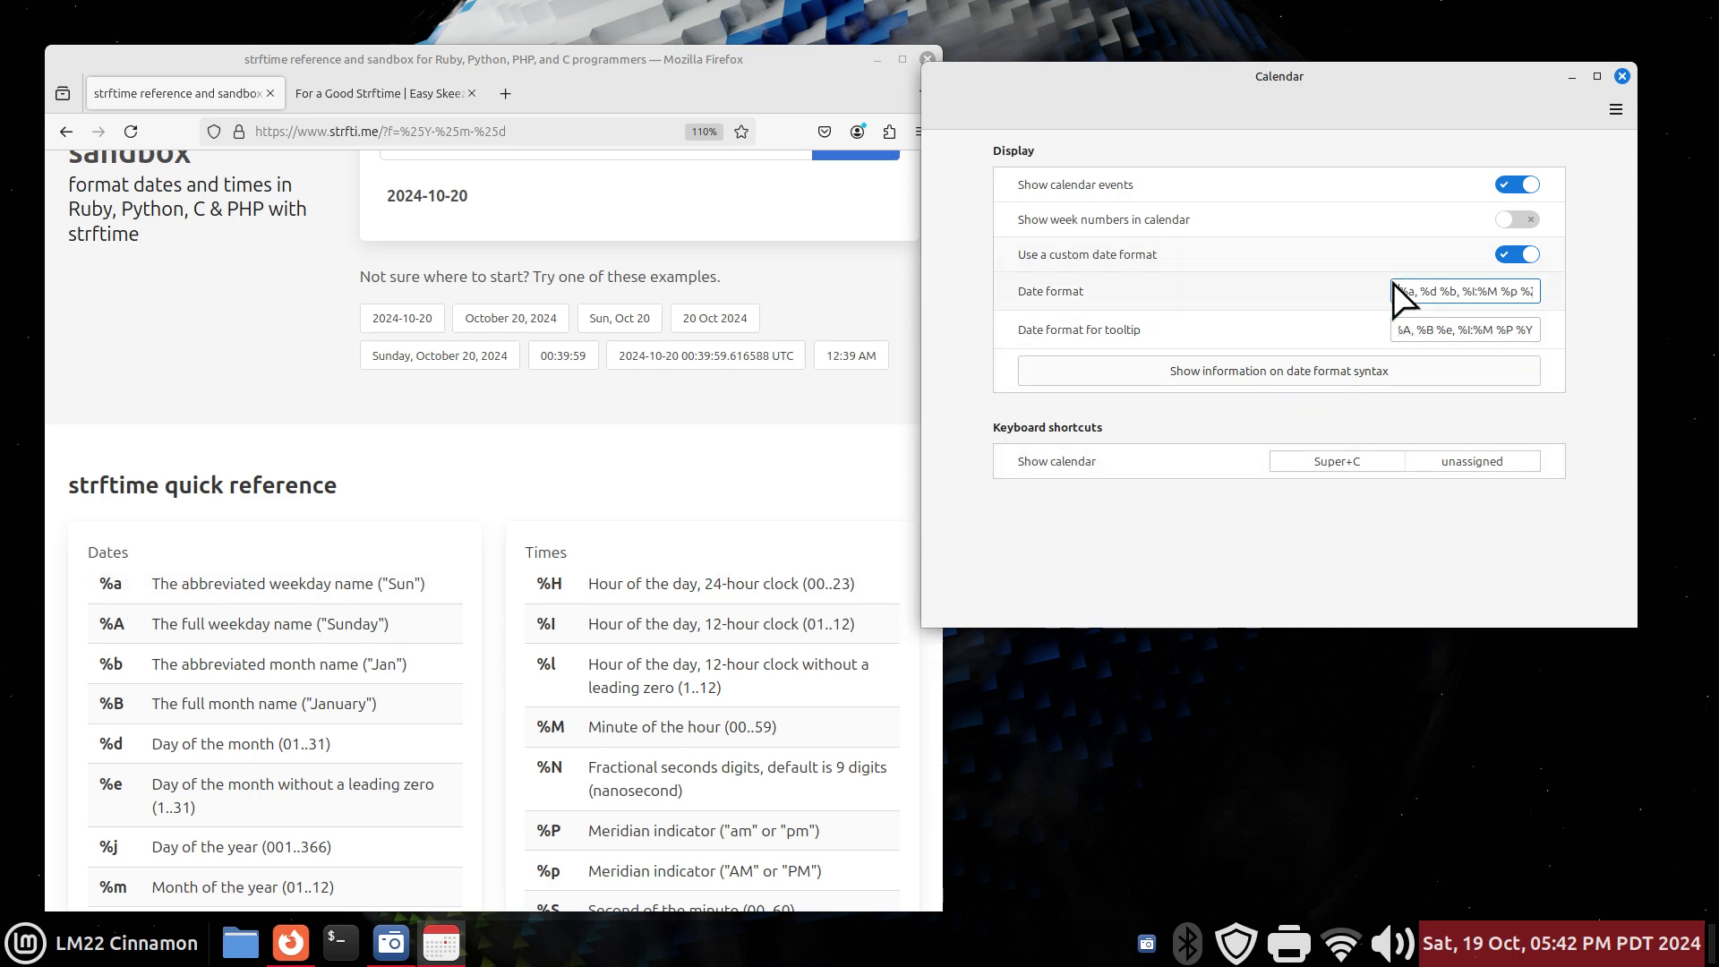
pyautogui.moveTo(1434, 955)
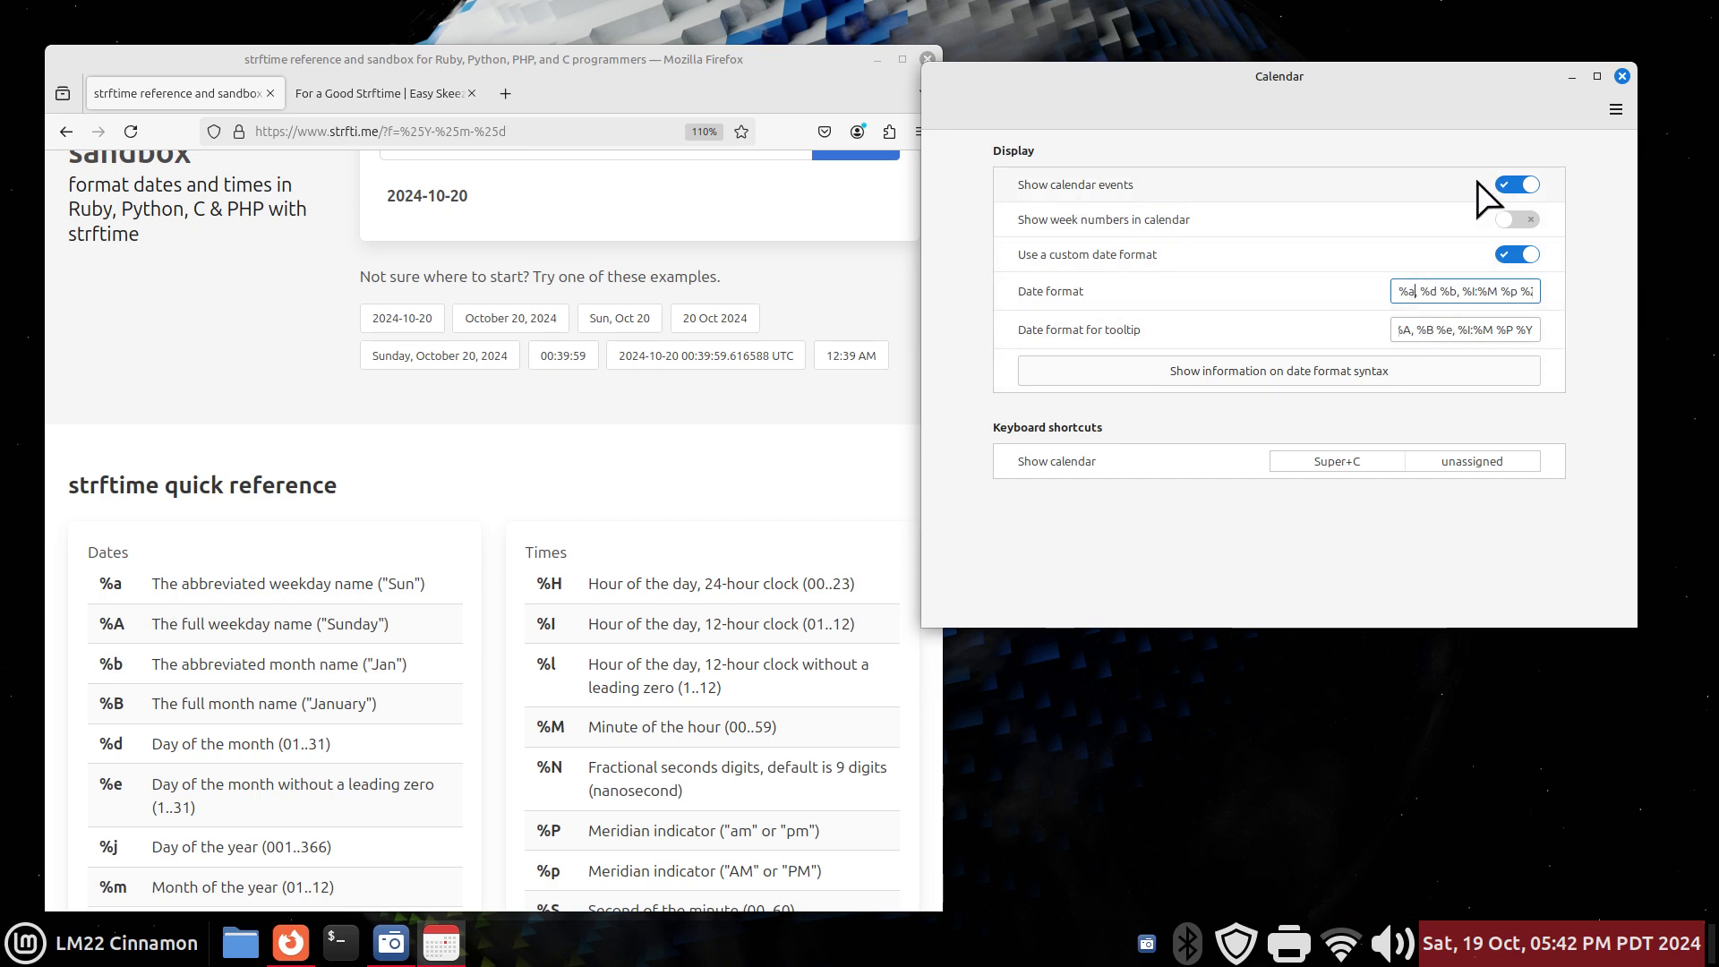
pyautogui.press('BackSpace')
pyautogui.write('A')
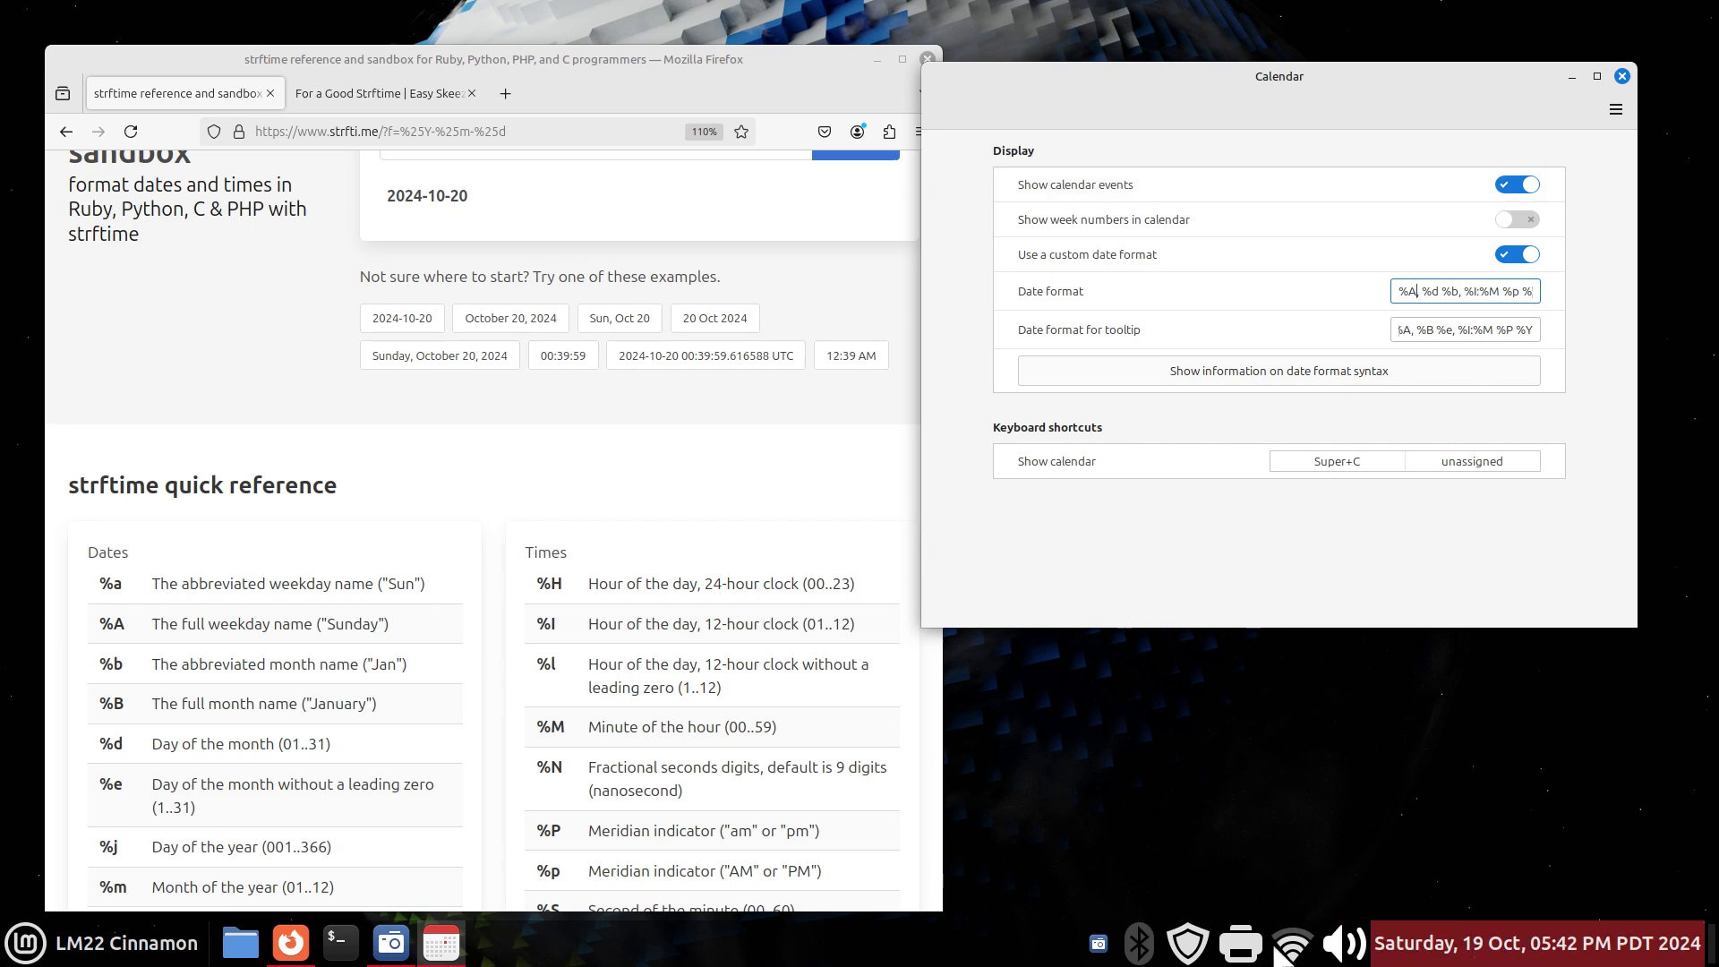
pyautogui.write(',')
pyautogui.rightClick(742, 956)
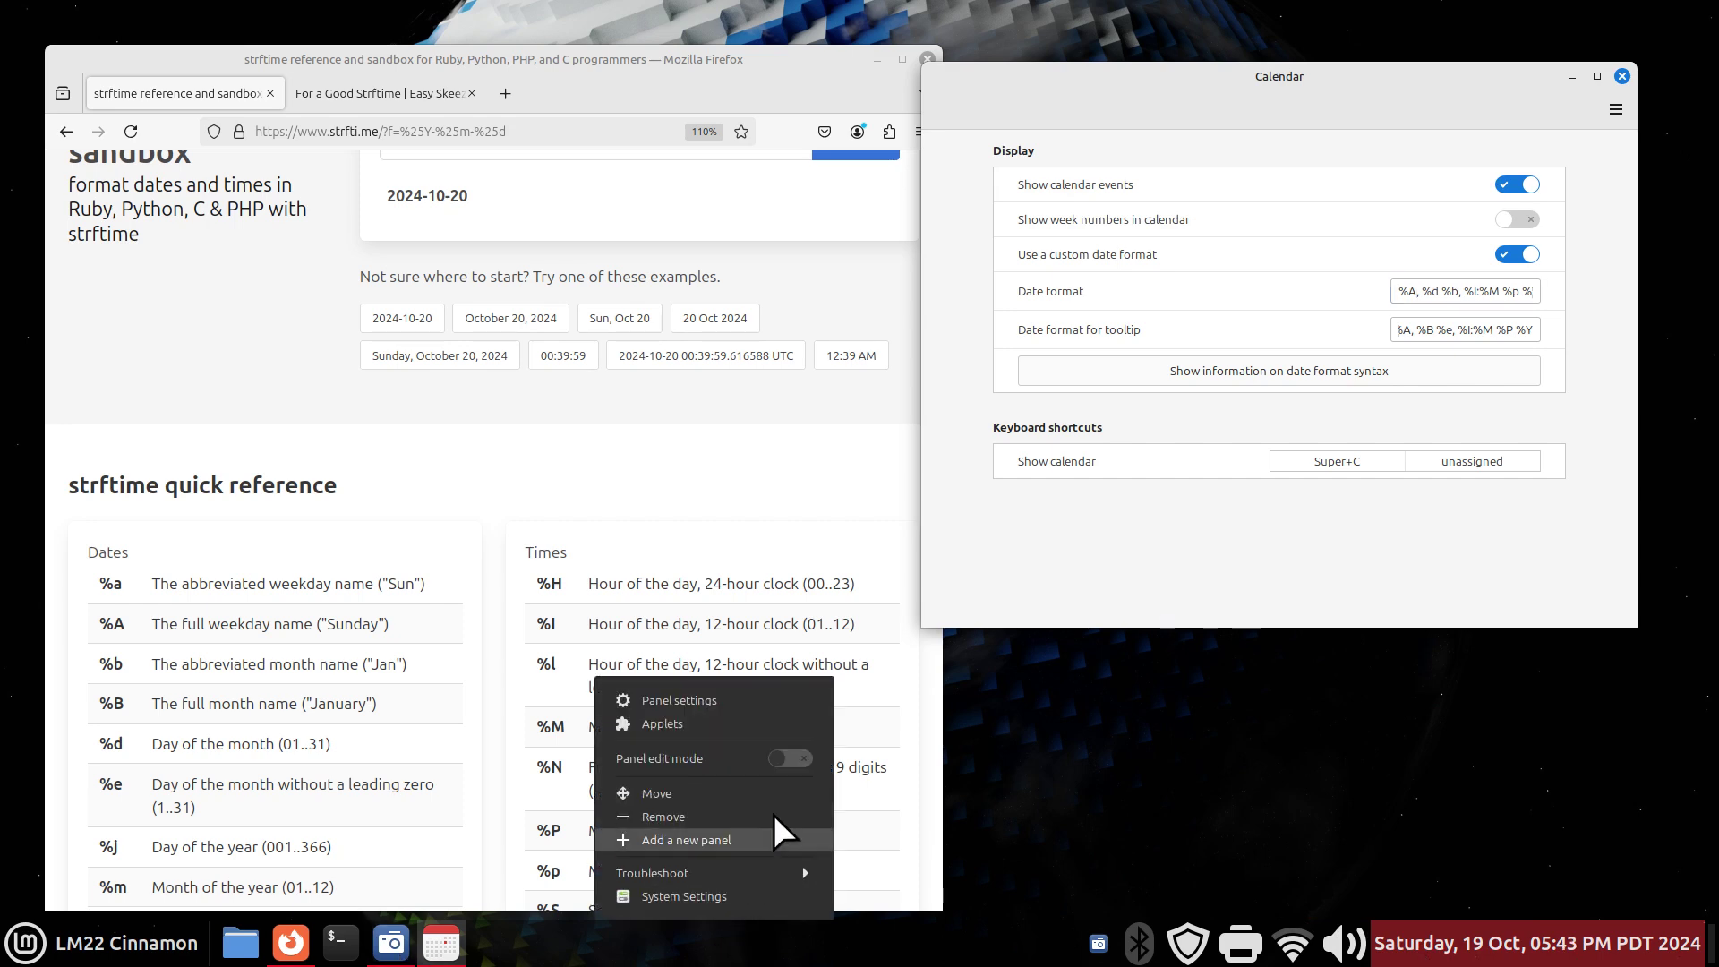
pyautogui.click(753, 696)
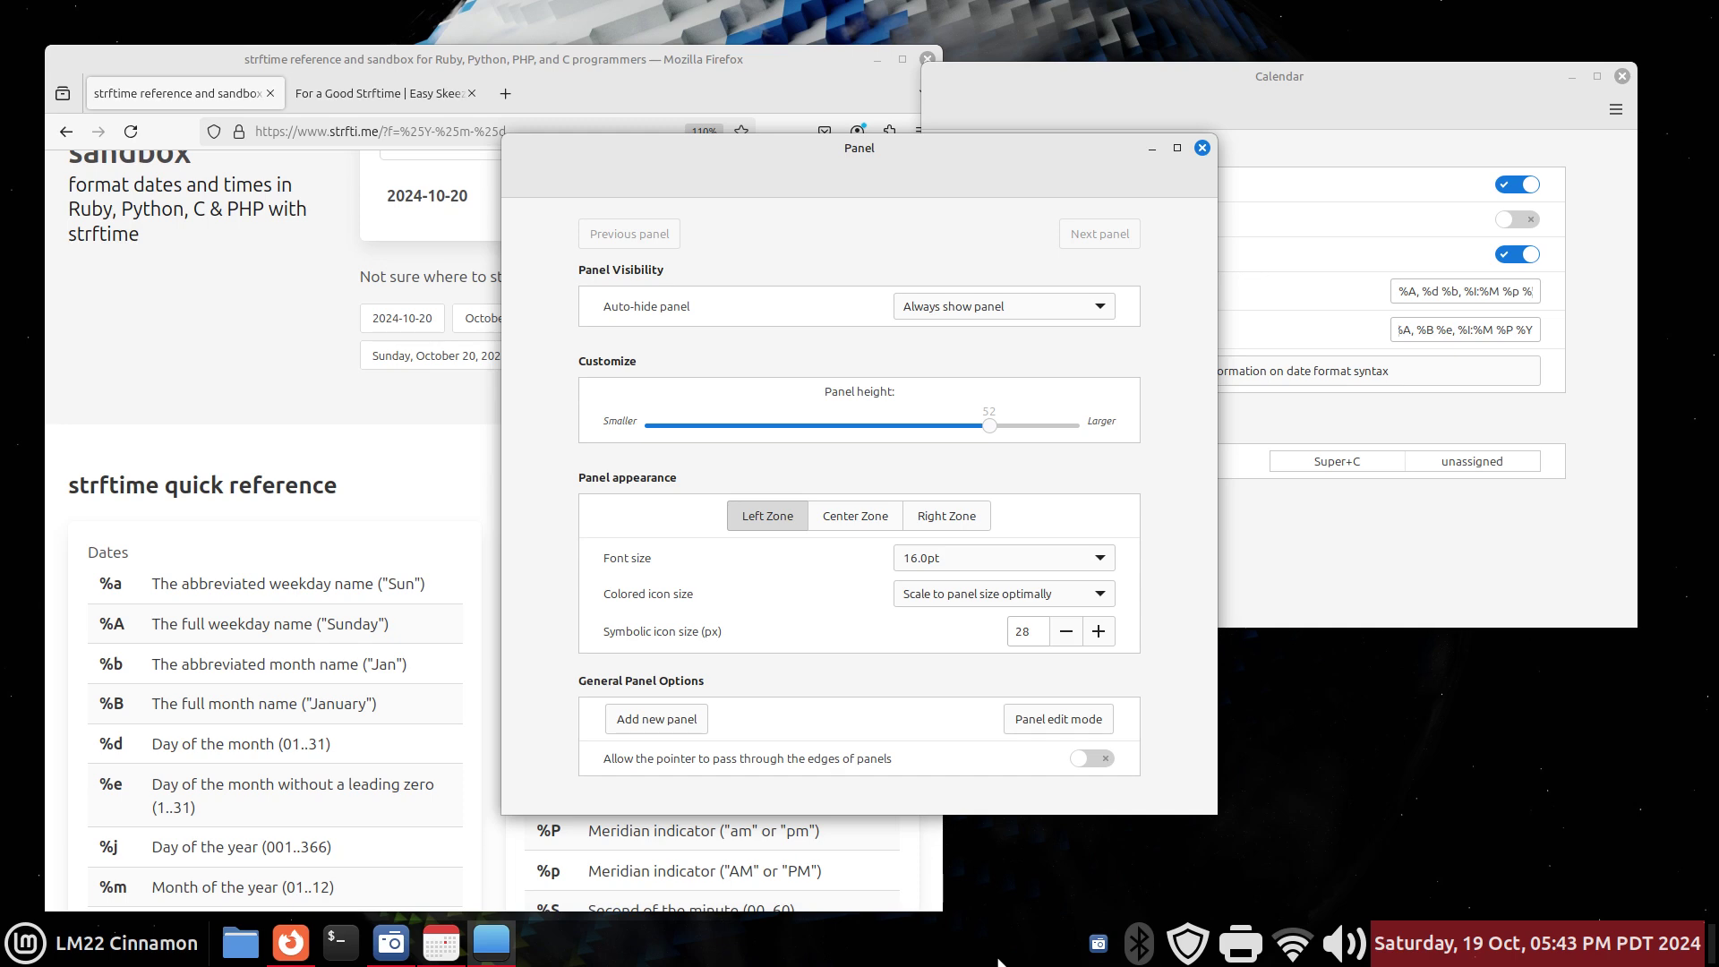
pyautogui.moveTo(1417, 960)
pyautogui.click(1342, 573)
pyautogui.click(846, 154)
pyautogui.click(1203, 148)
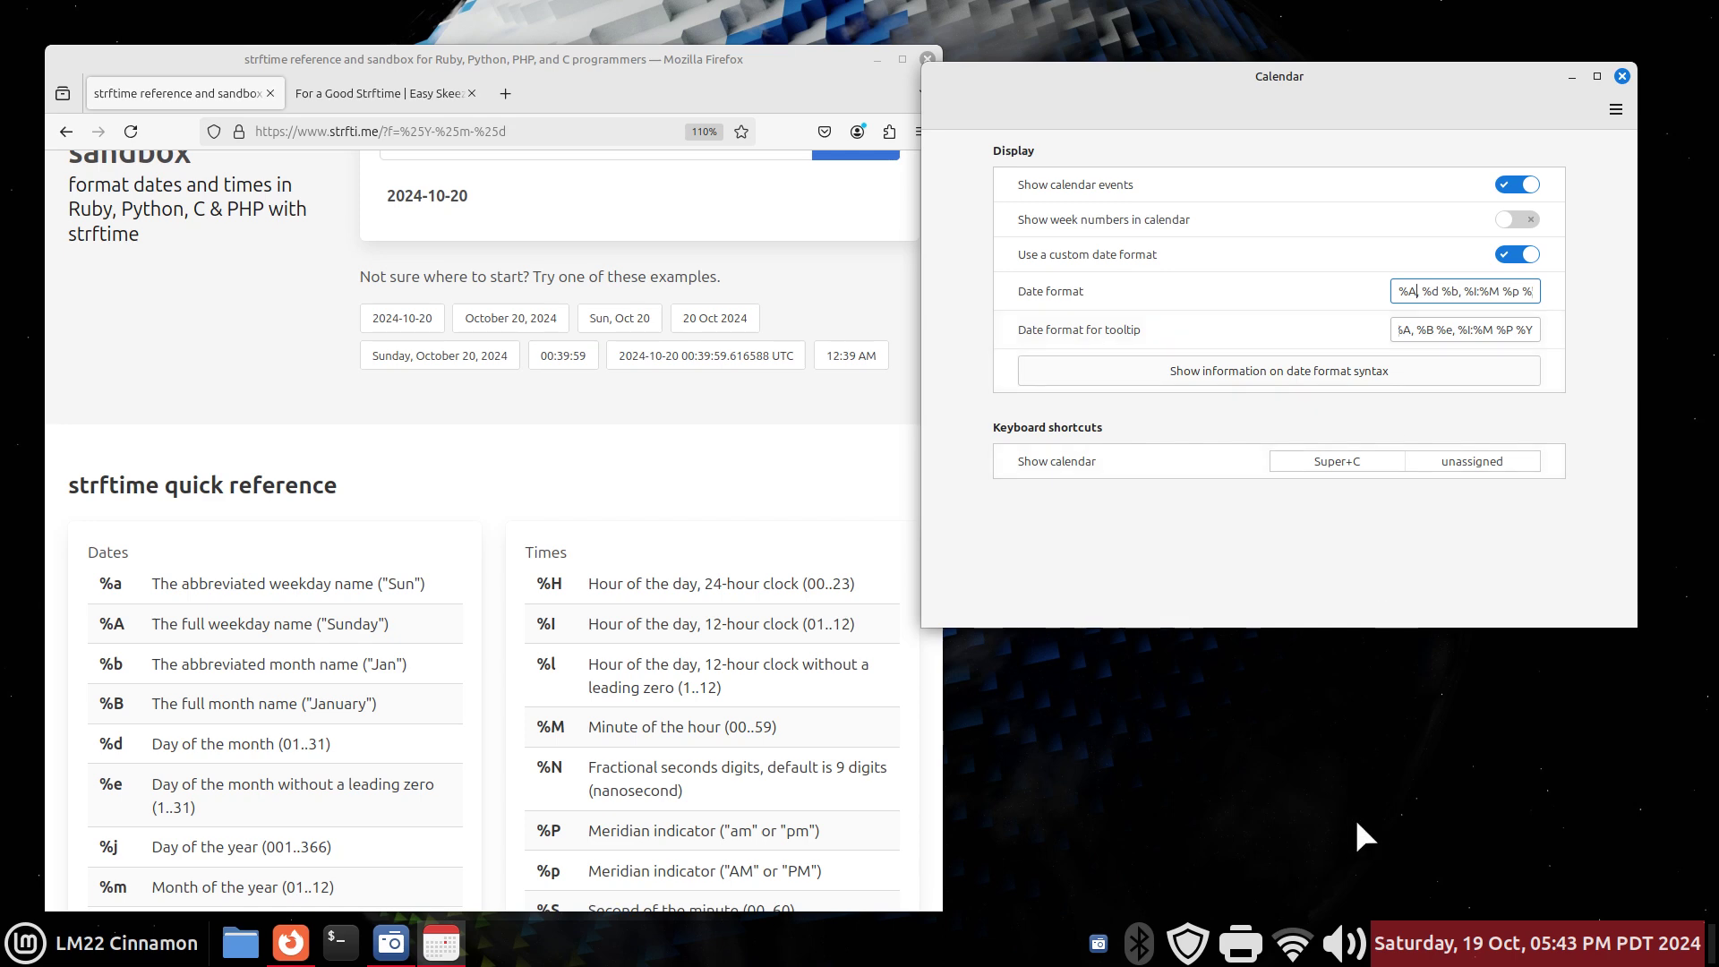
# Add a comma in the date format and compare the %d and %e day codes on the reference
pyautogui.write(',')
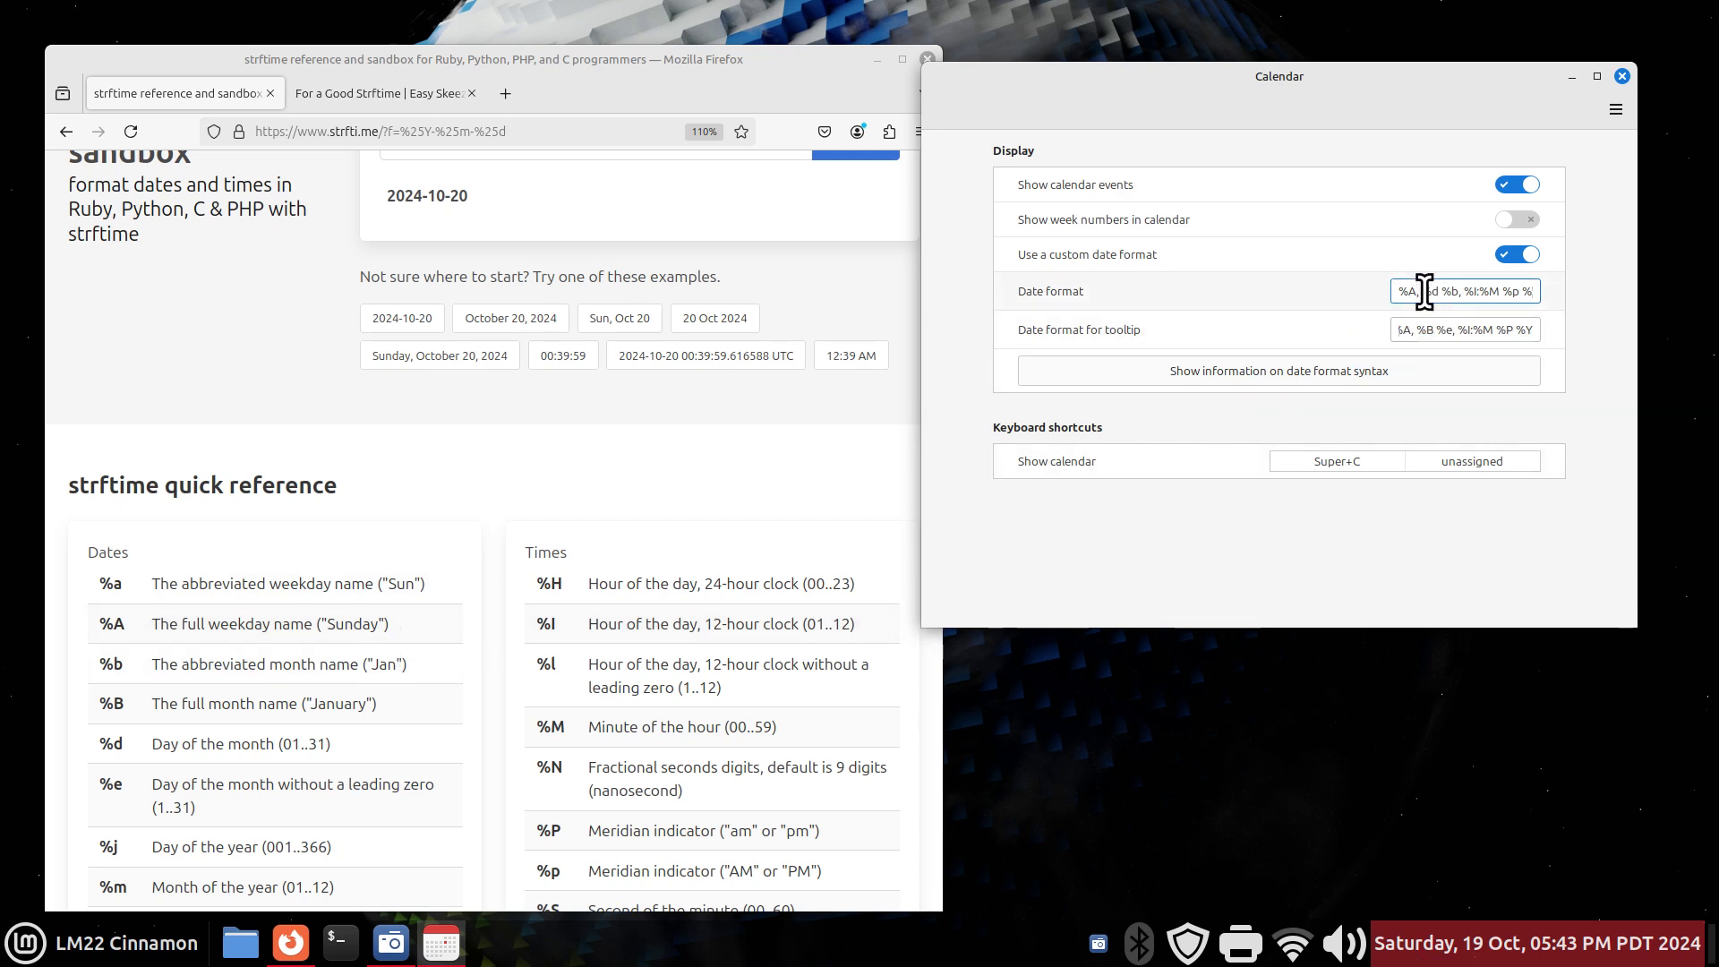
pyautogui.moveTo(1421, 291); pyautogui.dragTo(1439, 291)
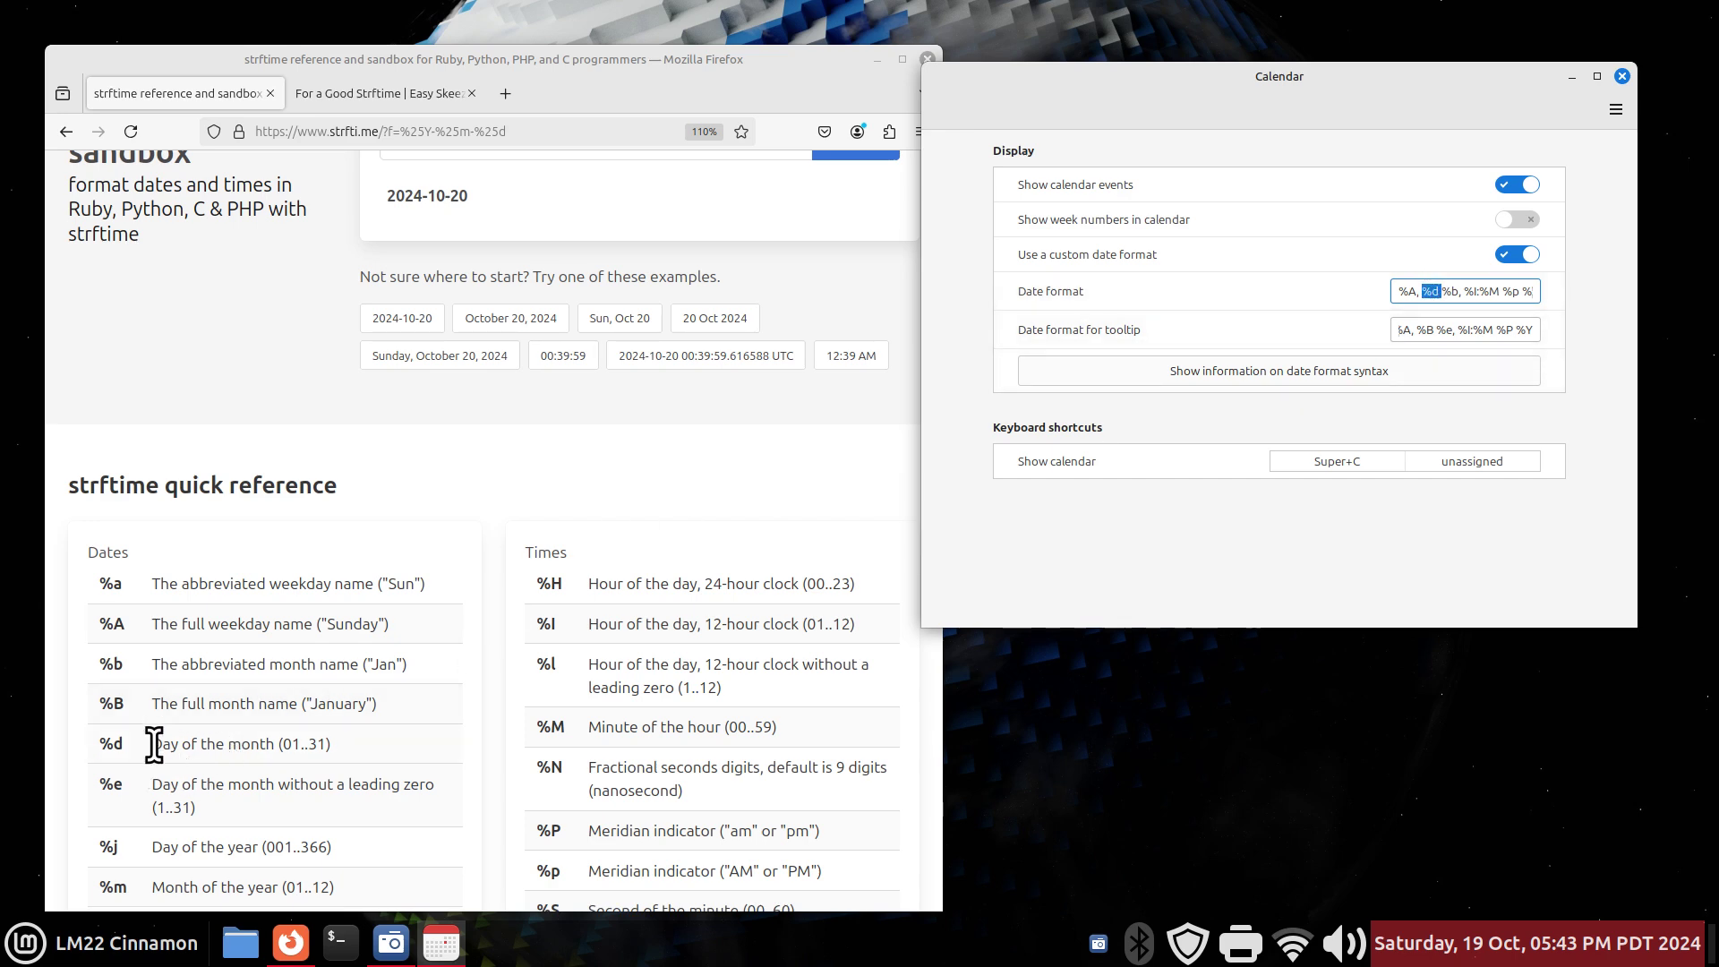
pyautogui.moveTo(154, 744); pyautogui.dragTo(324, 744)
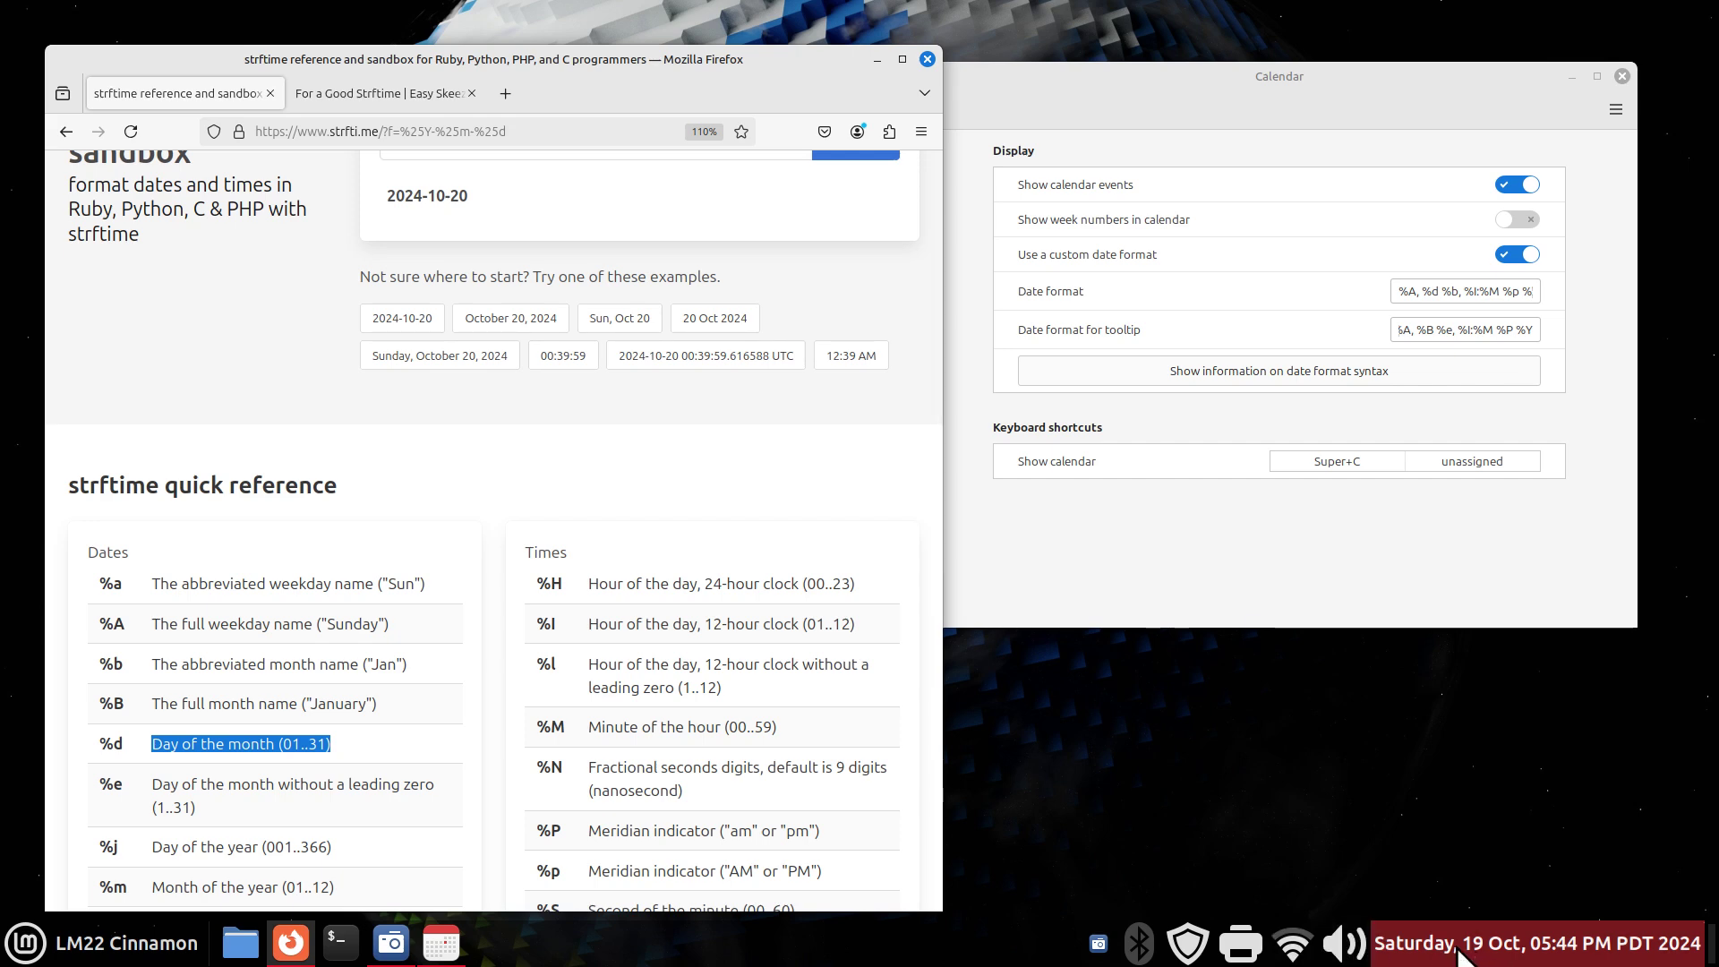
pyautogui.moveTo(1476, 956)
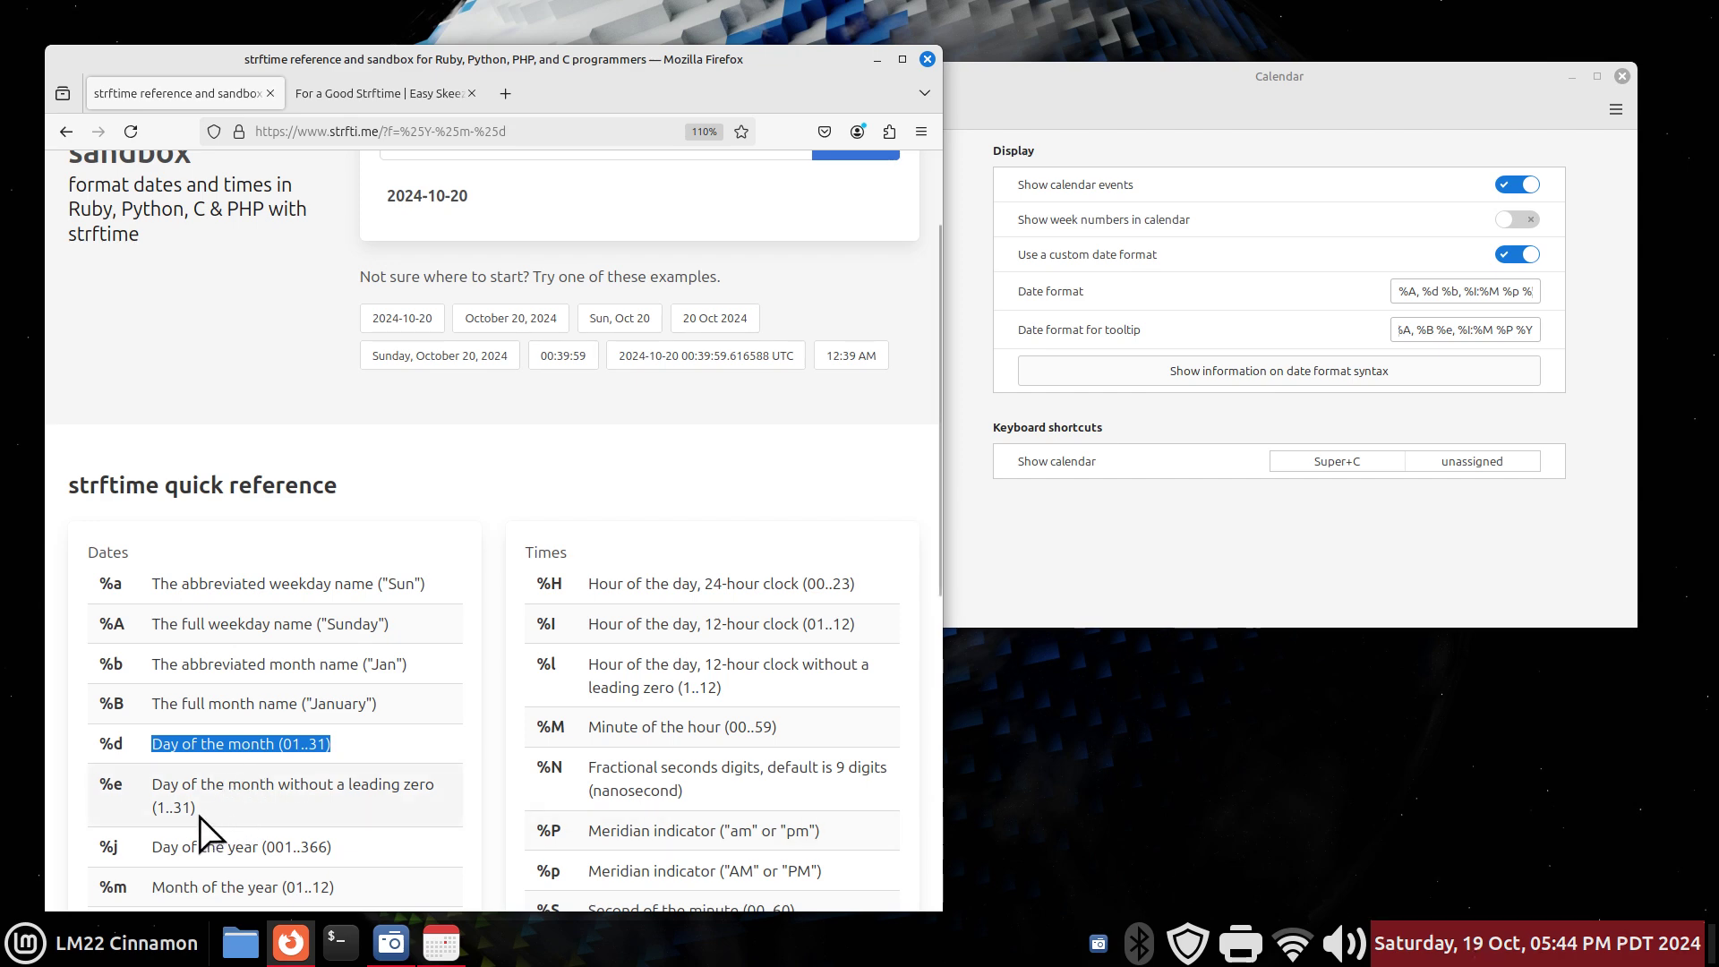
pyautogui.moveTo(123, 785); pyautogui.dragTo(99, 782)
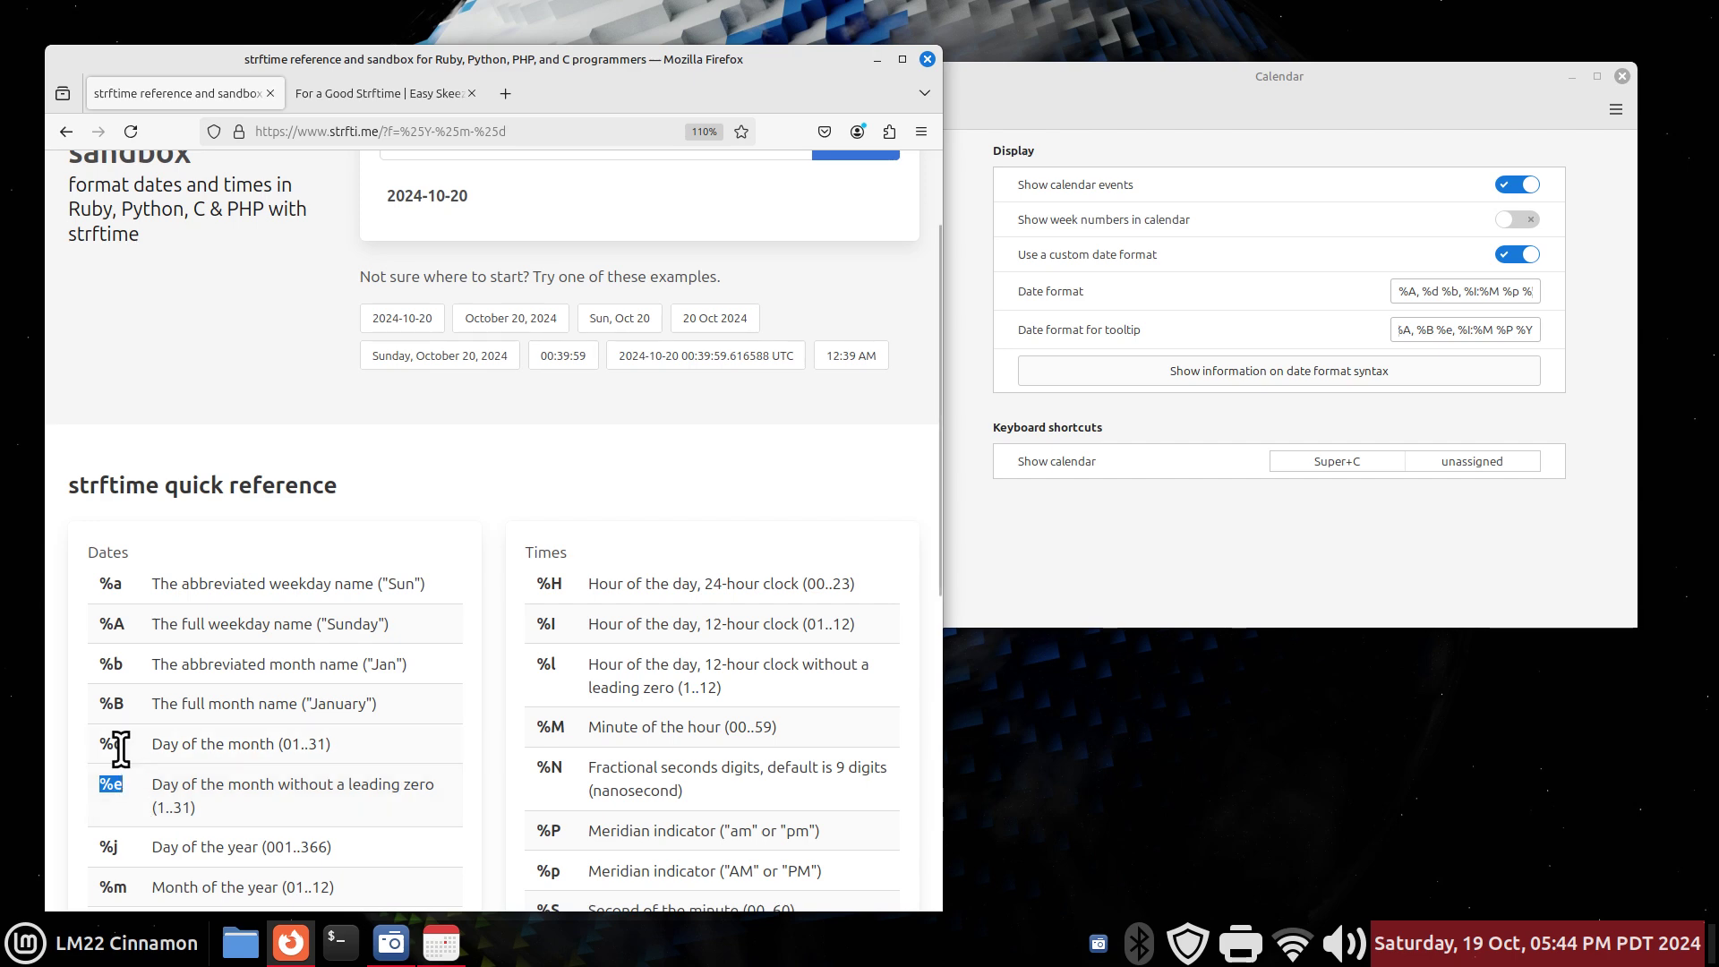
pyautogui.moveTo(126, 743)
pyautogui.mouseDown()
pyautogui.moveTo(108, 716)
pyautogui.moveTo(96, 745)
pyautogui.mouseUp()
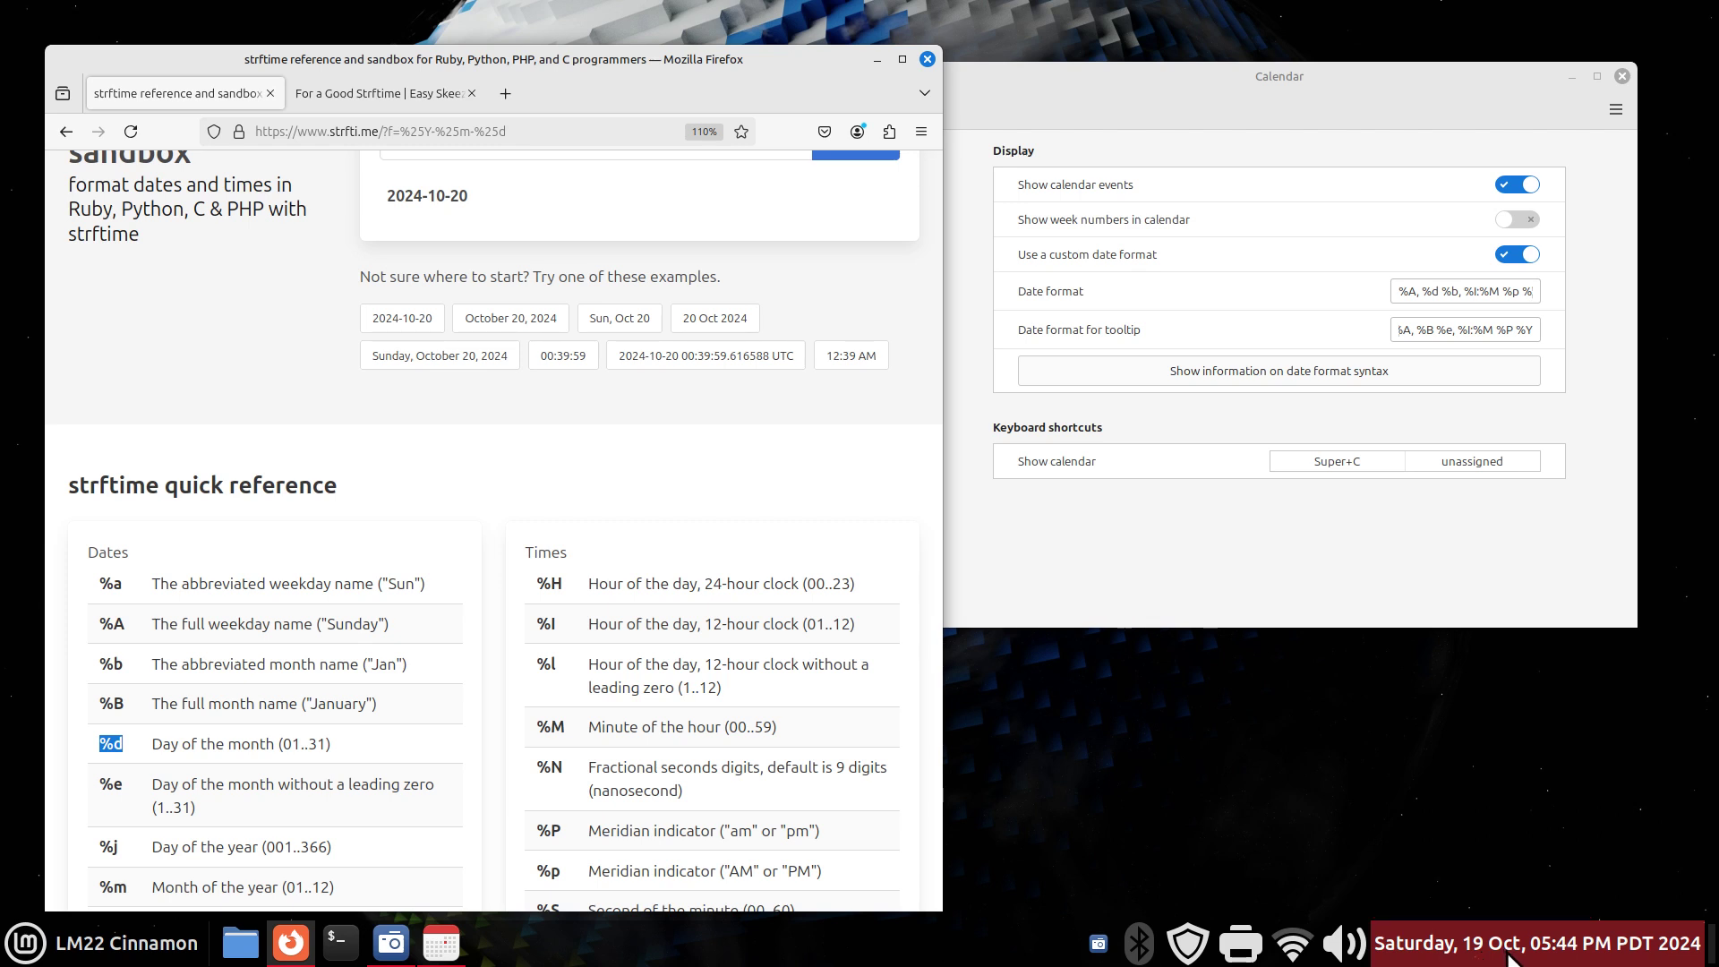
# Change the month code %b to %B and add a comma after it
pyautogui.doubleClick(1447, 292)
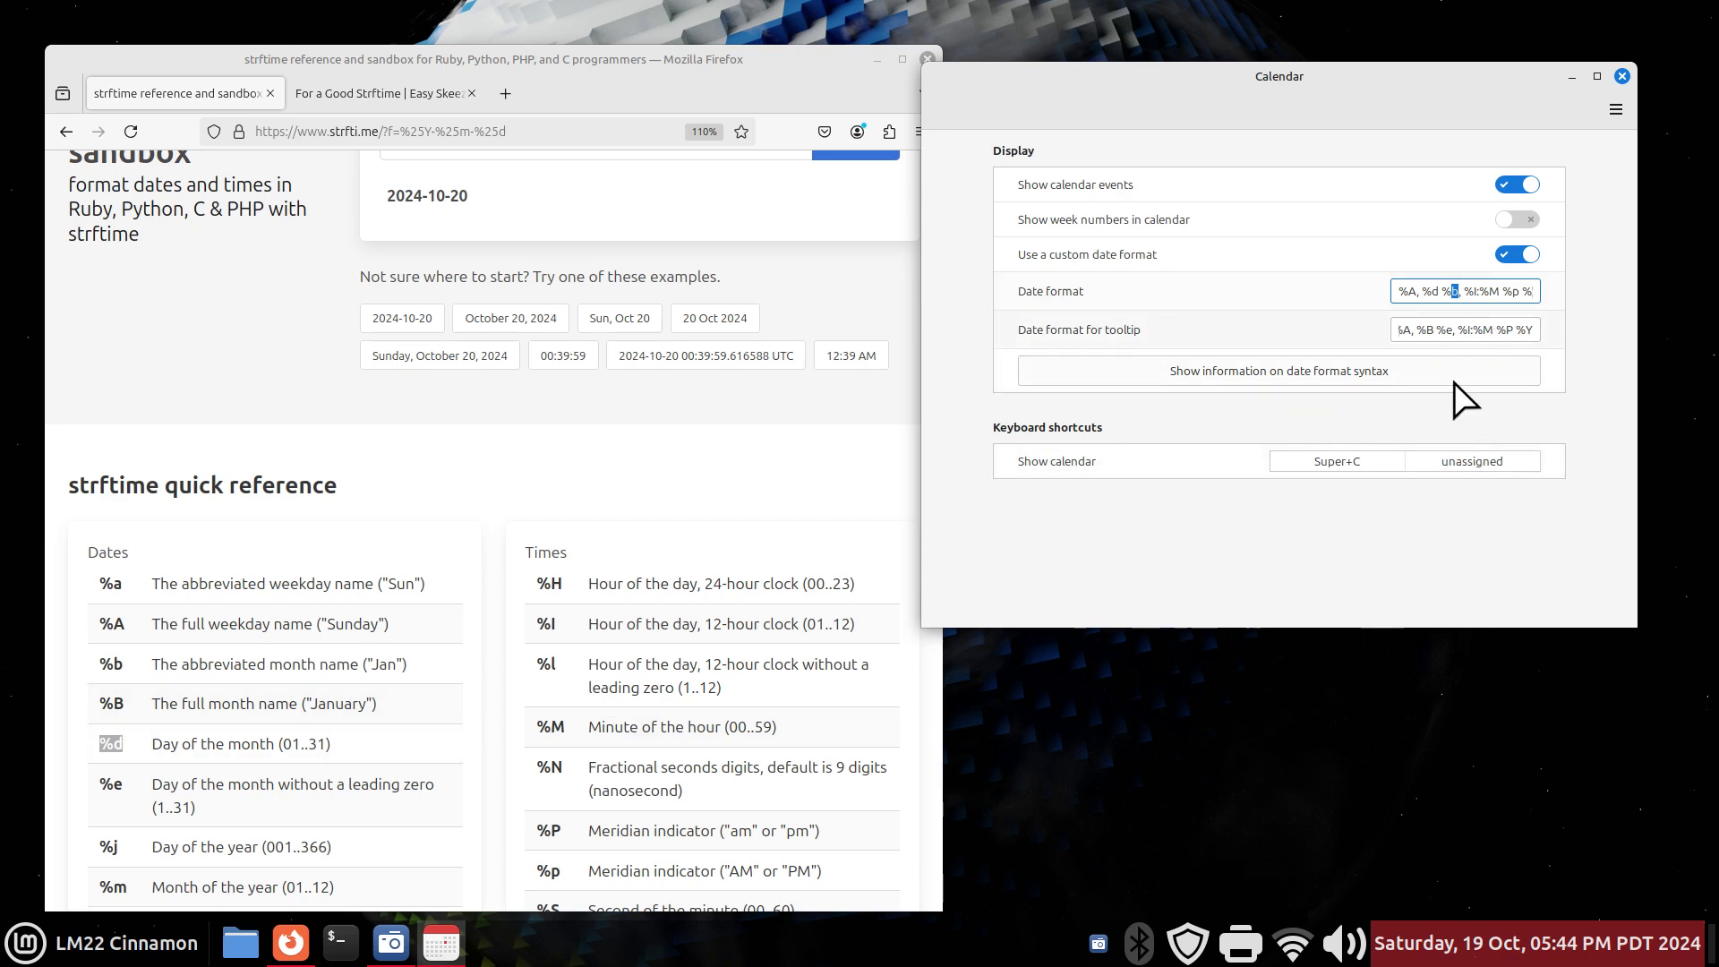
pyautogui.write('B')
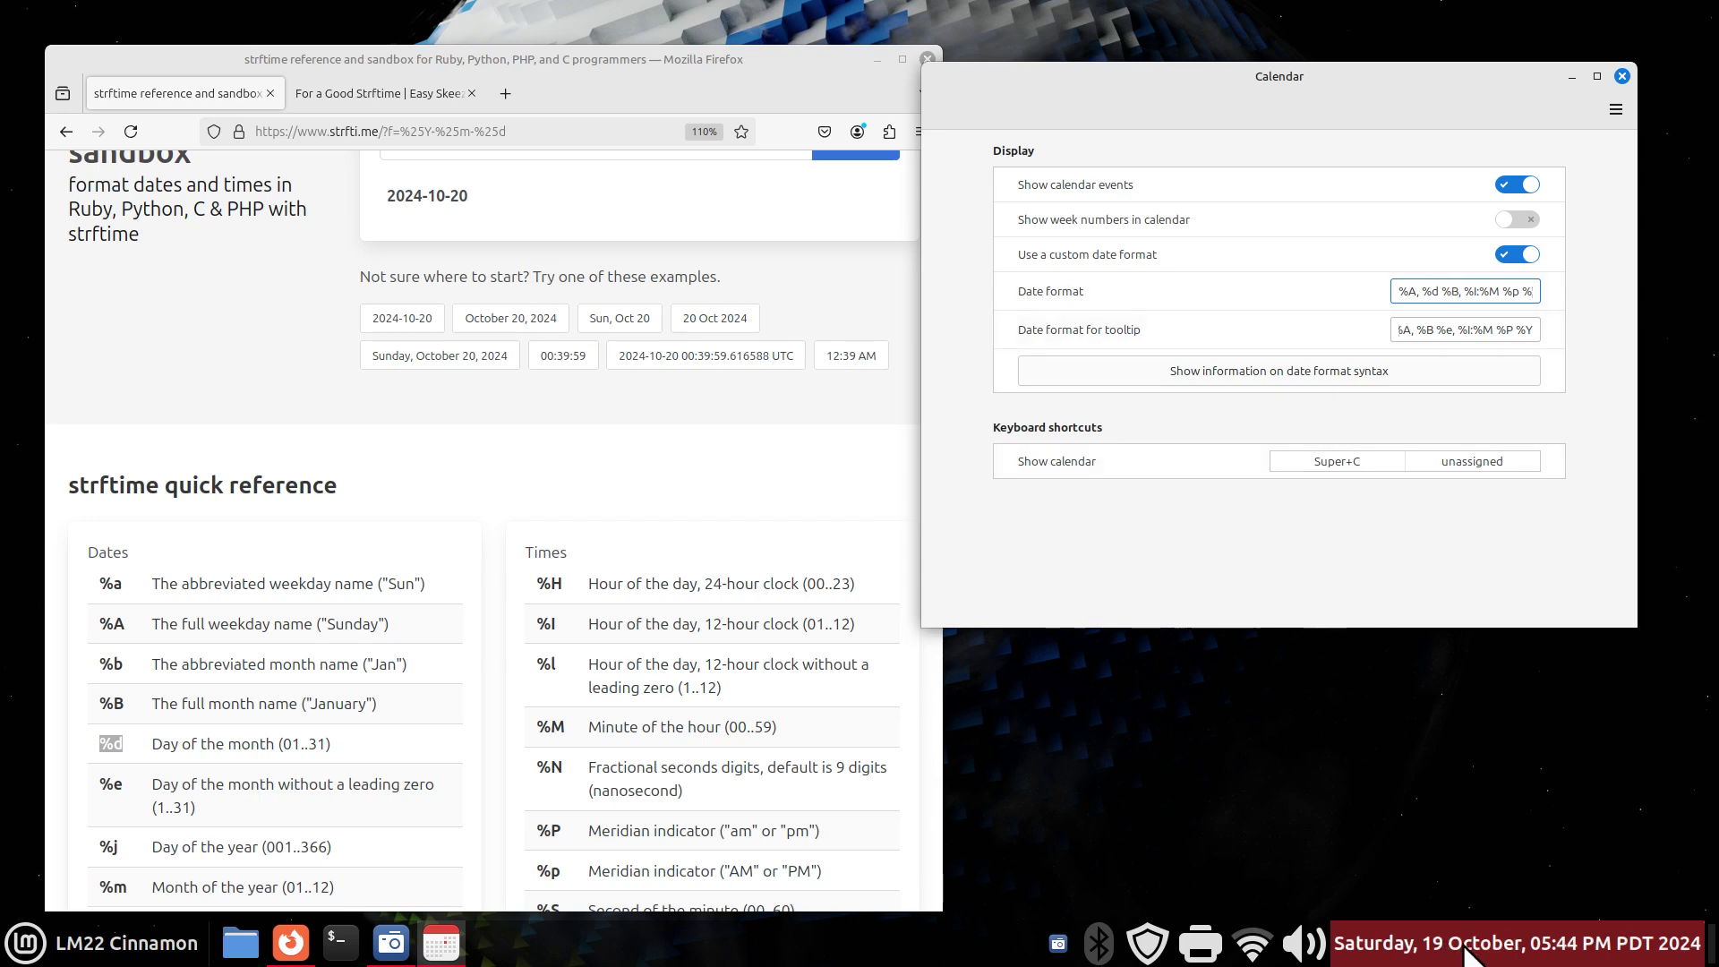
pyautogui.moveTo(1462, 947)
pyautogui.write(',')
pyautogui.moveTo(1578, 958)
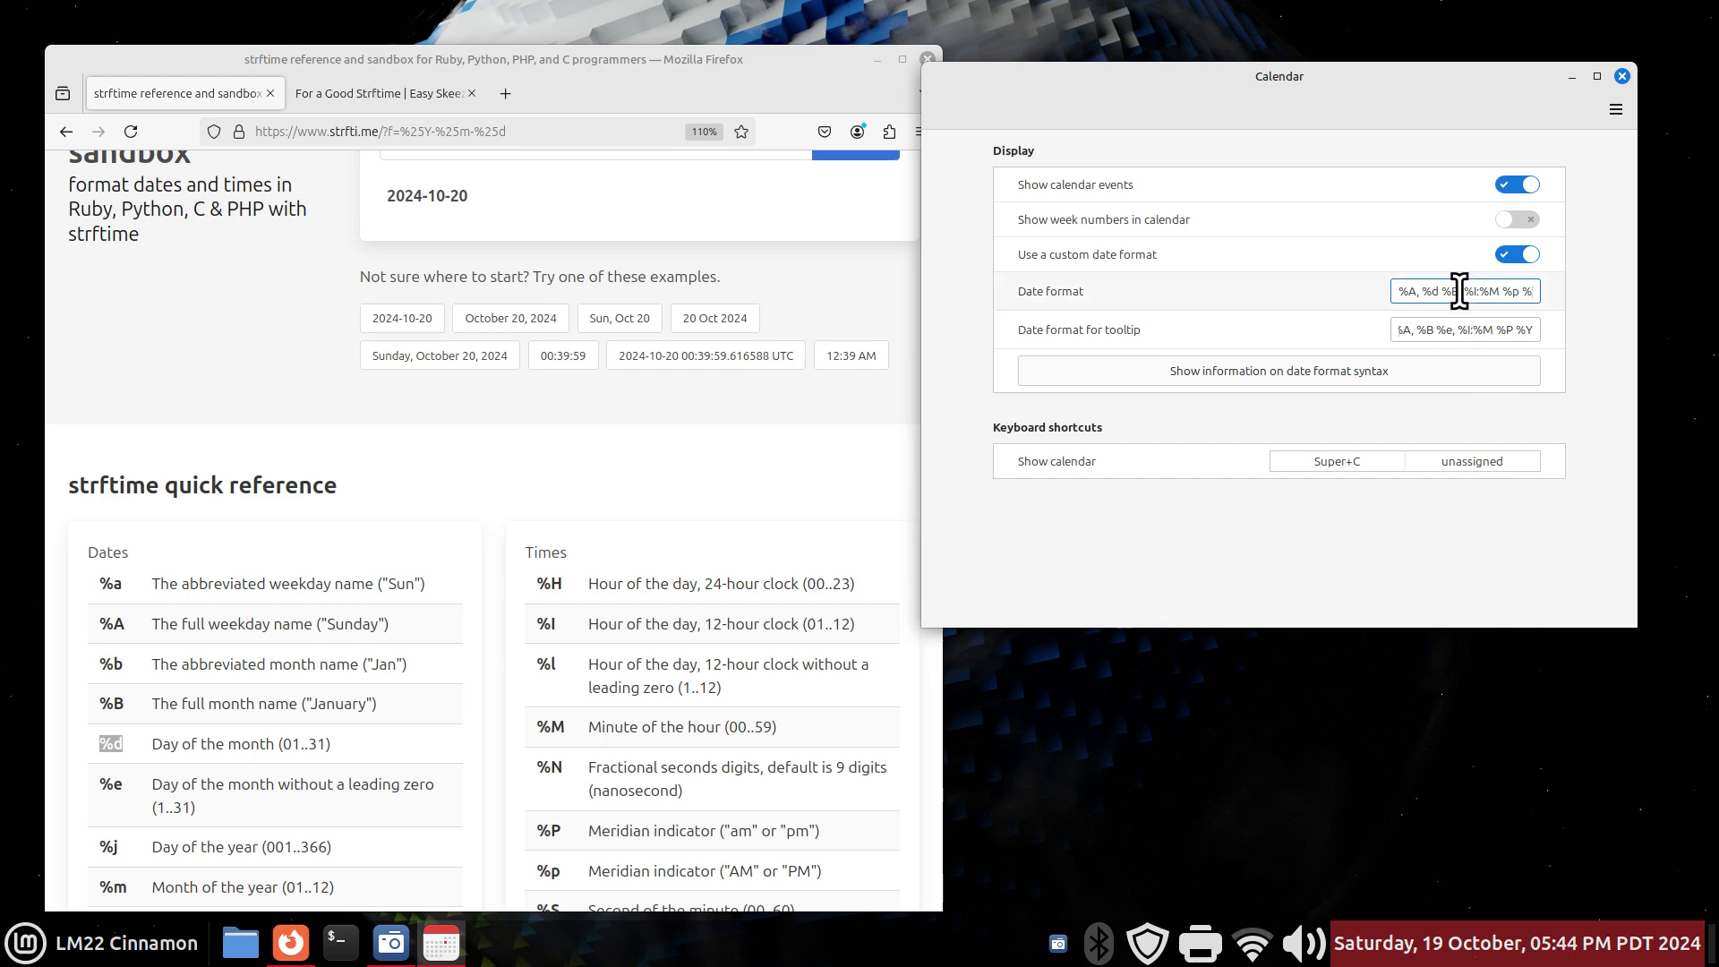
# Replace the comma after %B with ' -' so the clock reads 19 October - 05:45 PM
pyautogui.moveTo(1431, 111); pyautogui.dragTo(883, 571)
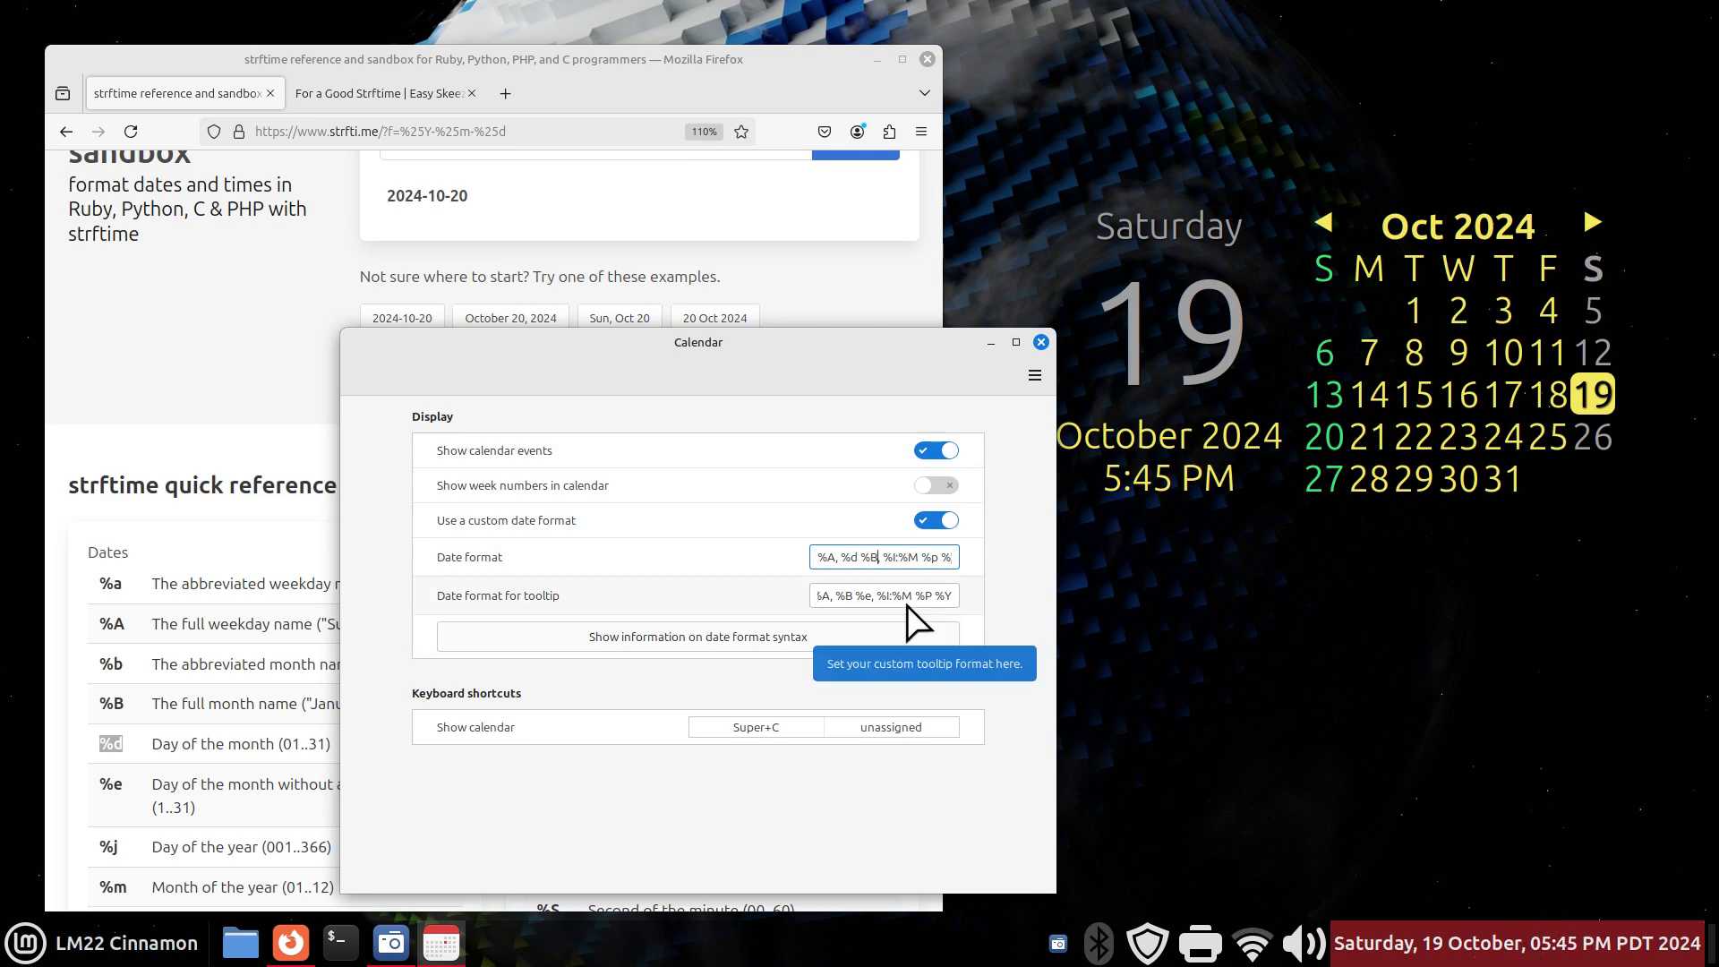
pyautogui.press('BackSpace')
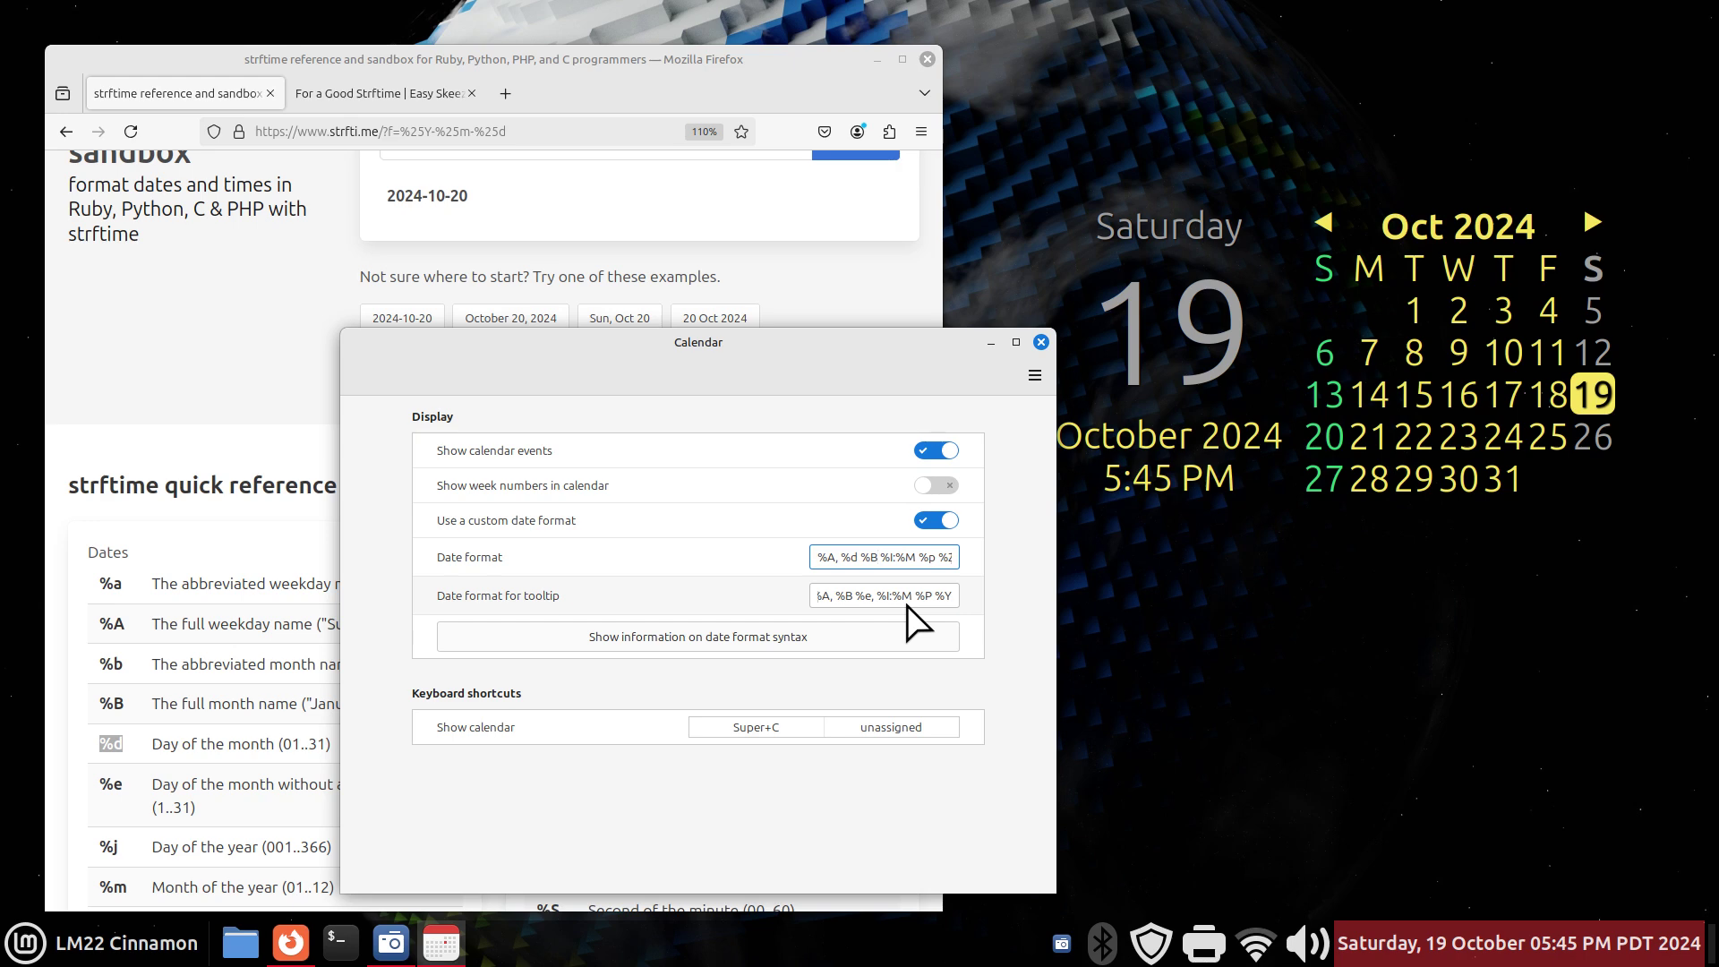
pyautogui.write('-')
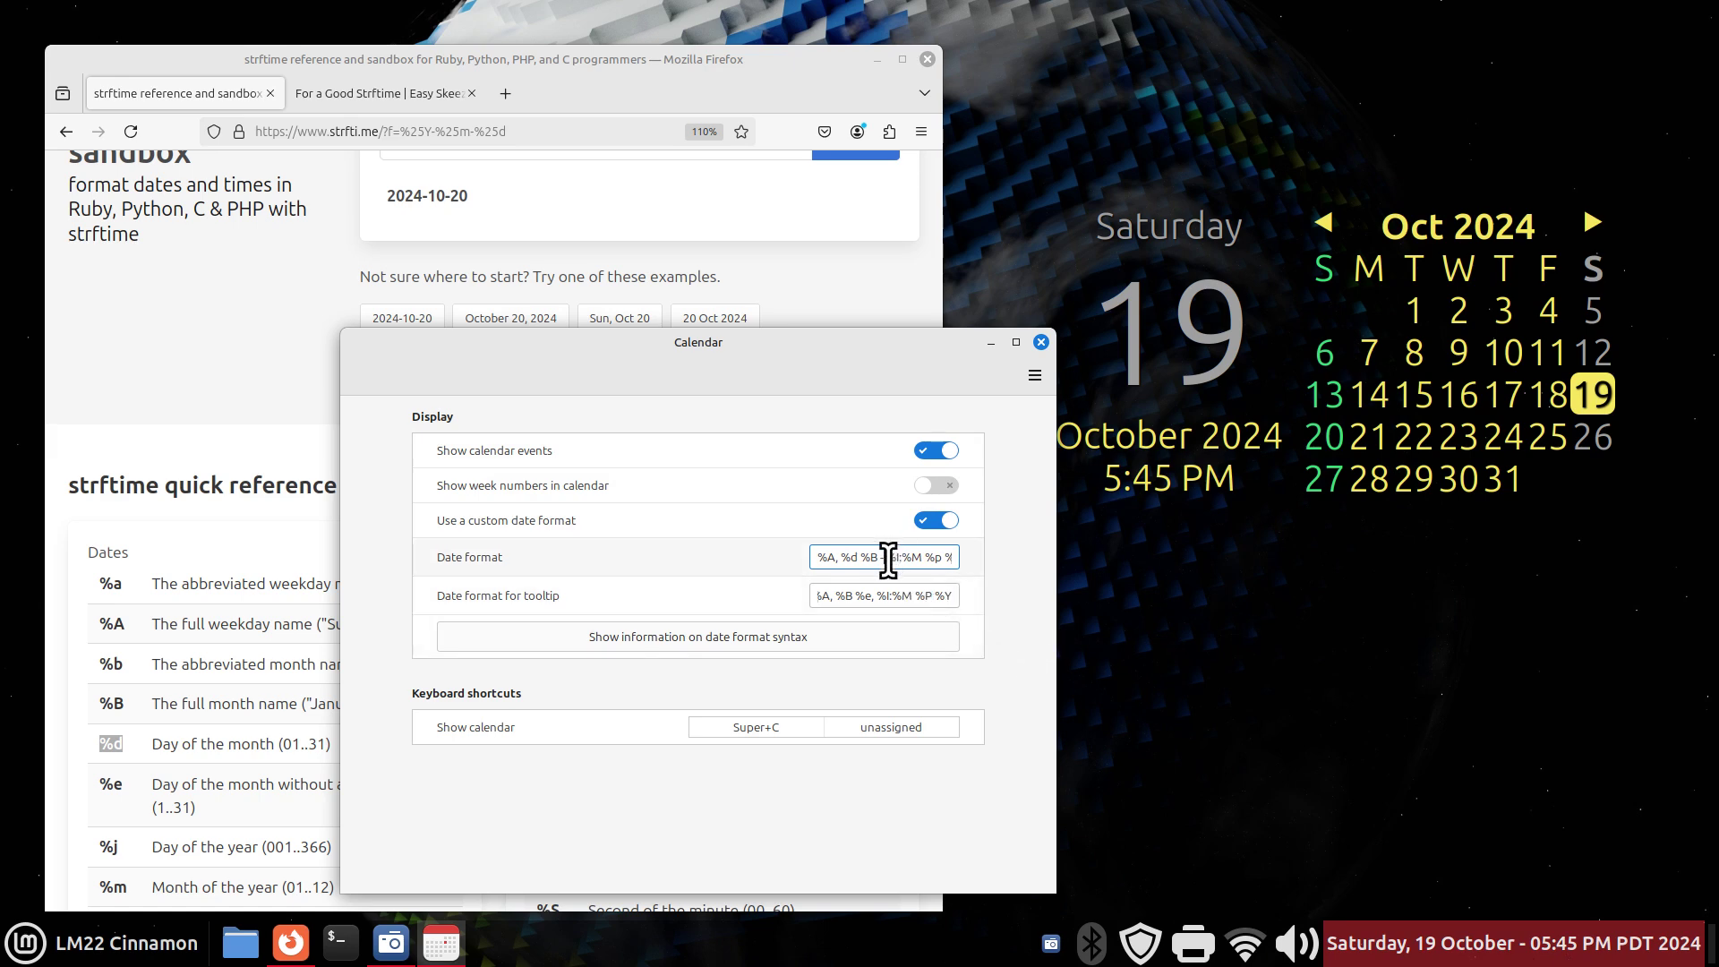
pyautogui.moveTo(887, 557); pyautogui.dragTo(901, 557)
pyautogui.moveTo(882, 376); pyautogui.dragTo(1479, 394)
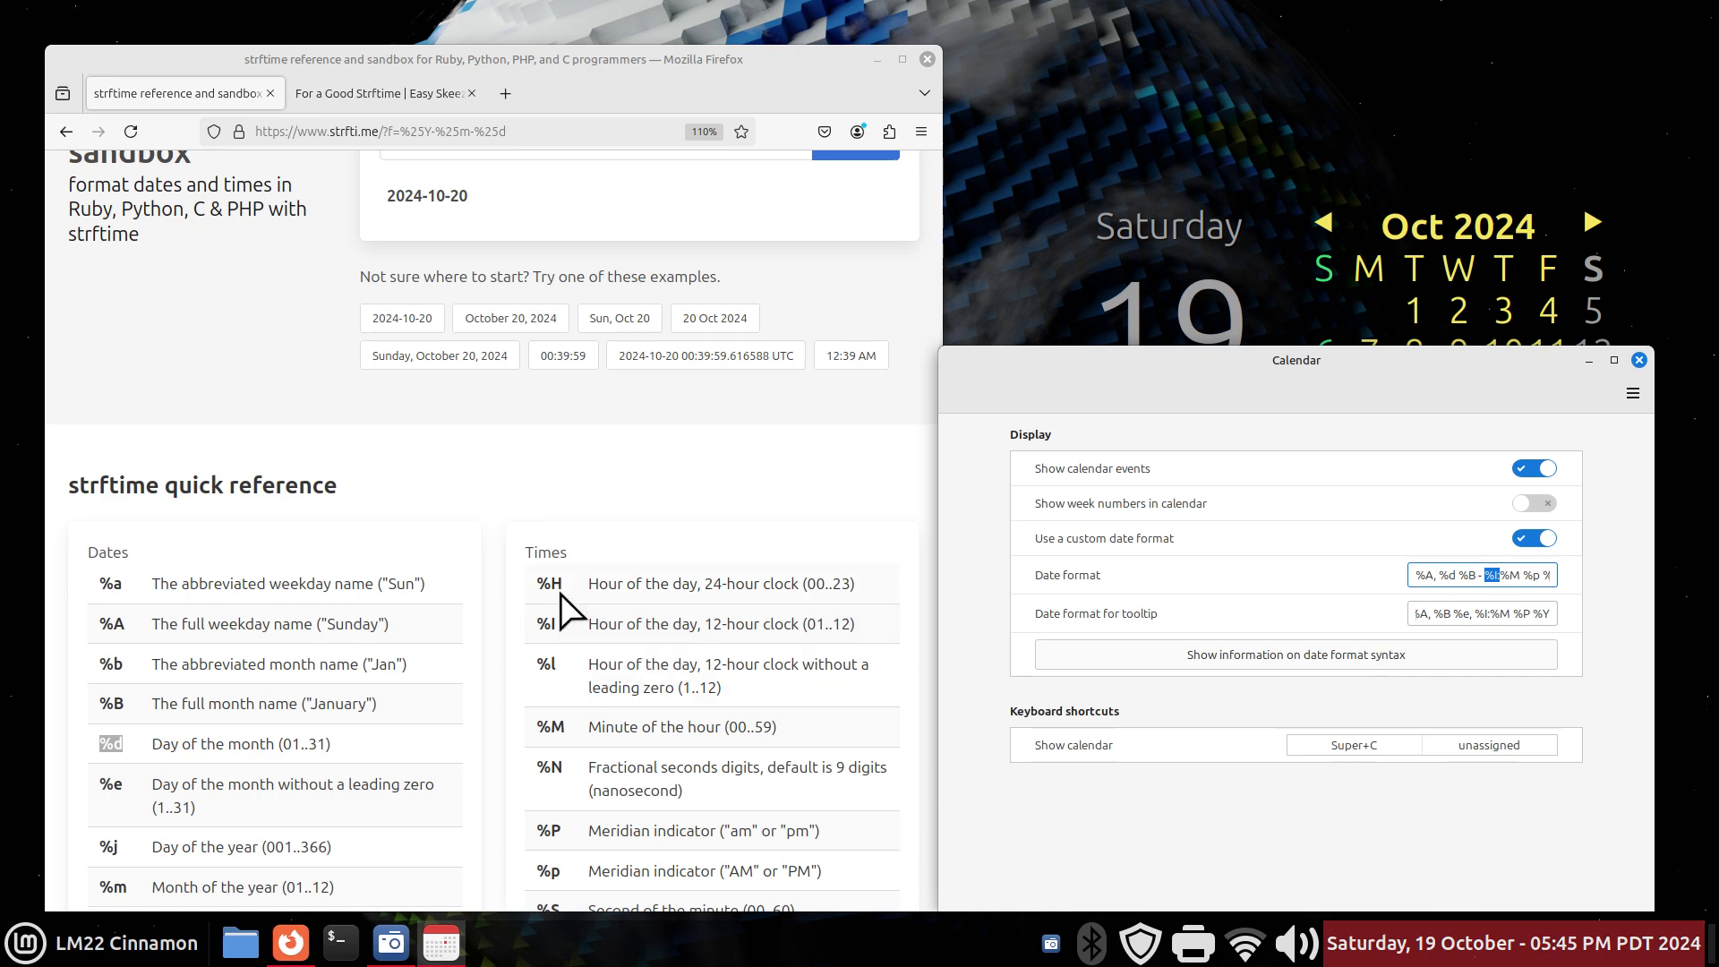
# Replace %l with %H and tidy the colon so the clock shows 17:46
pyautogui.click(1490, 575)
pyautogui.press('BackSpace')
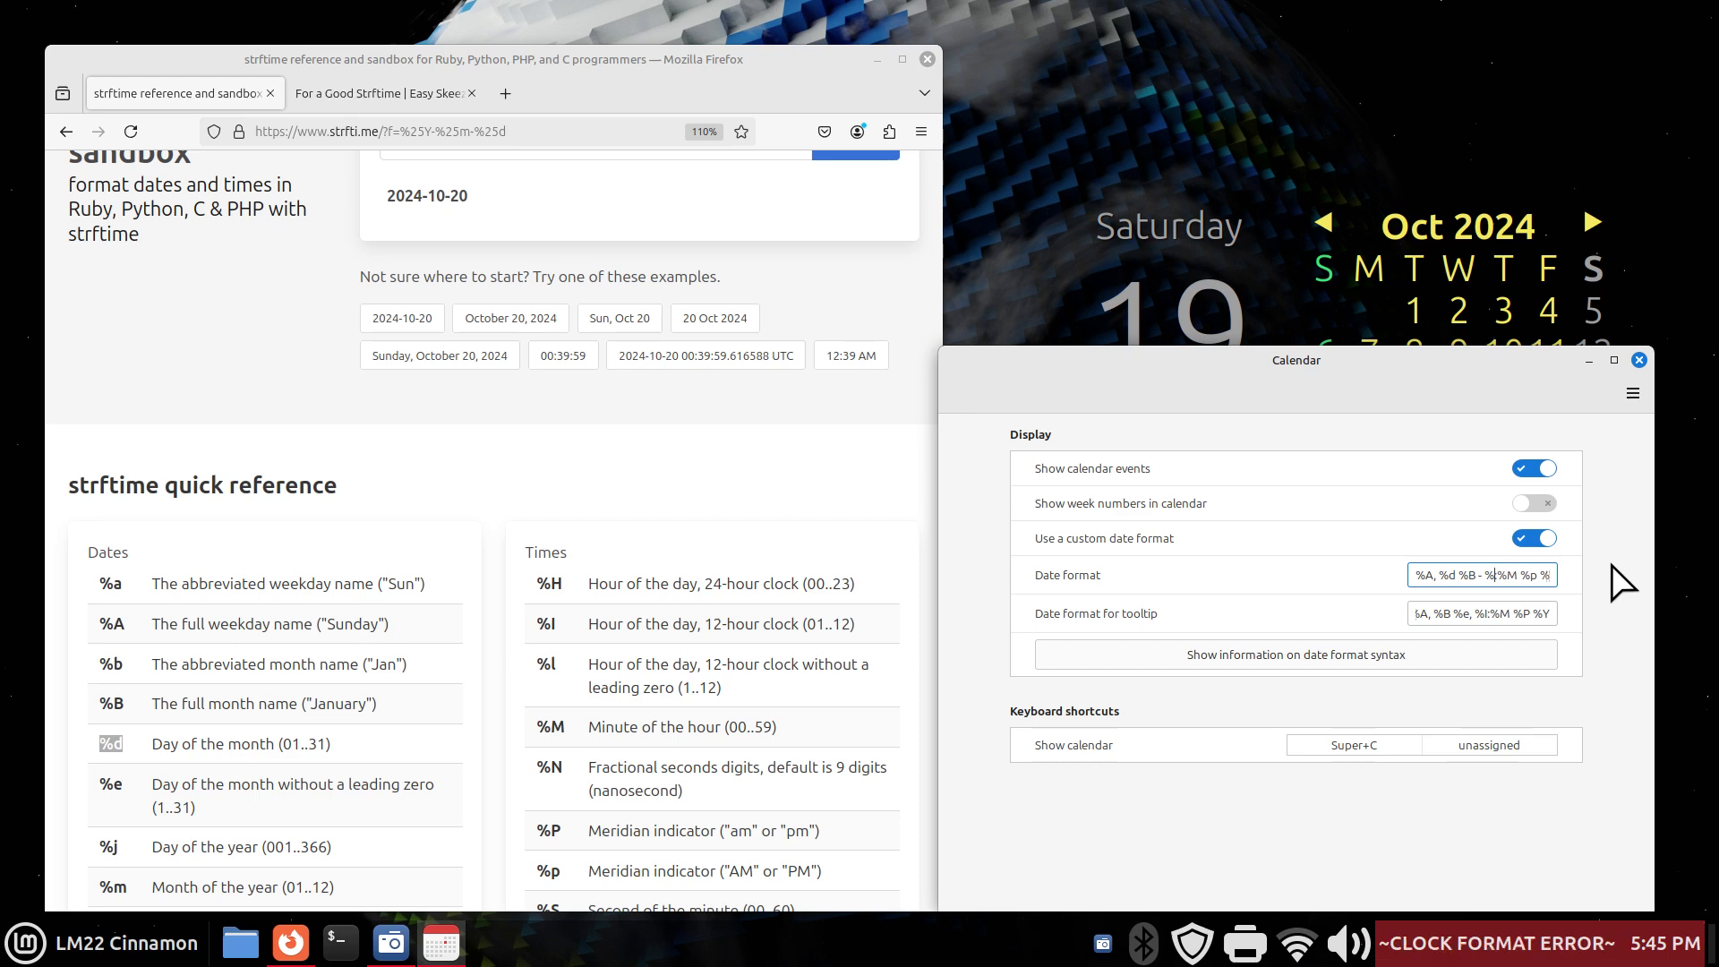
pyautogui.write('H')
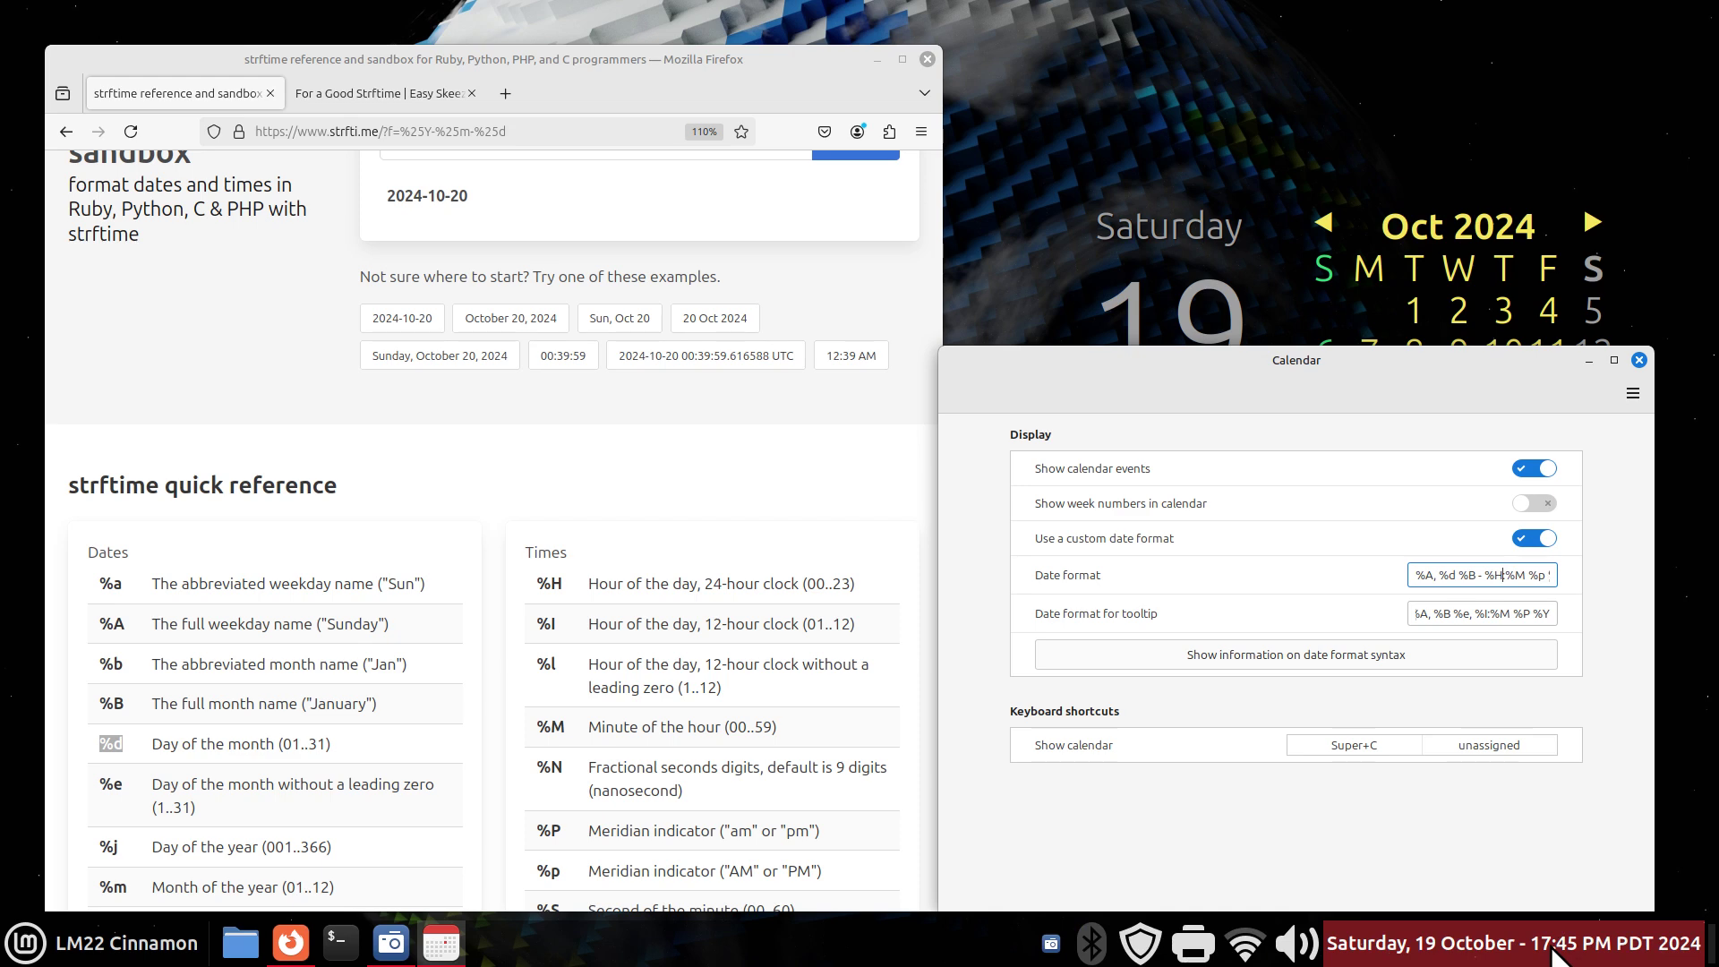
pyautogui.doubleClick(1519, 575)
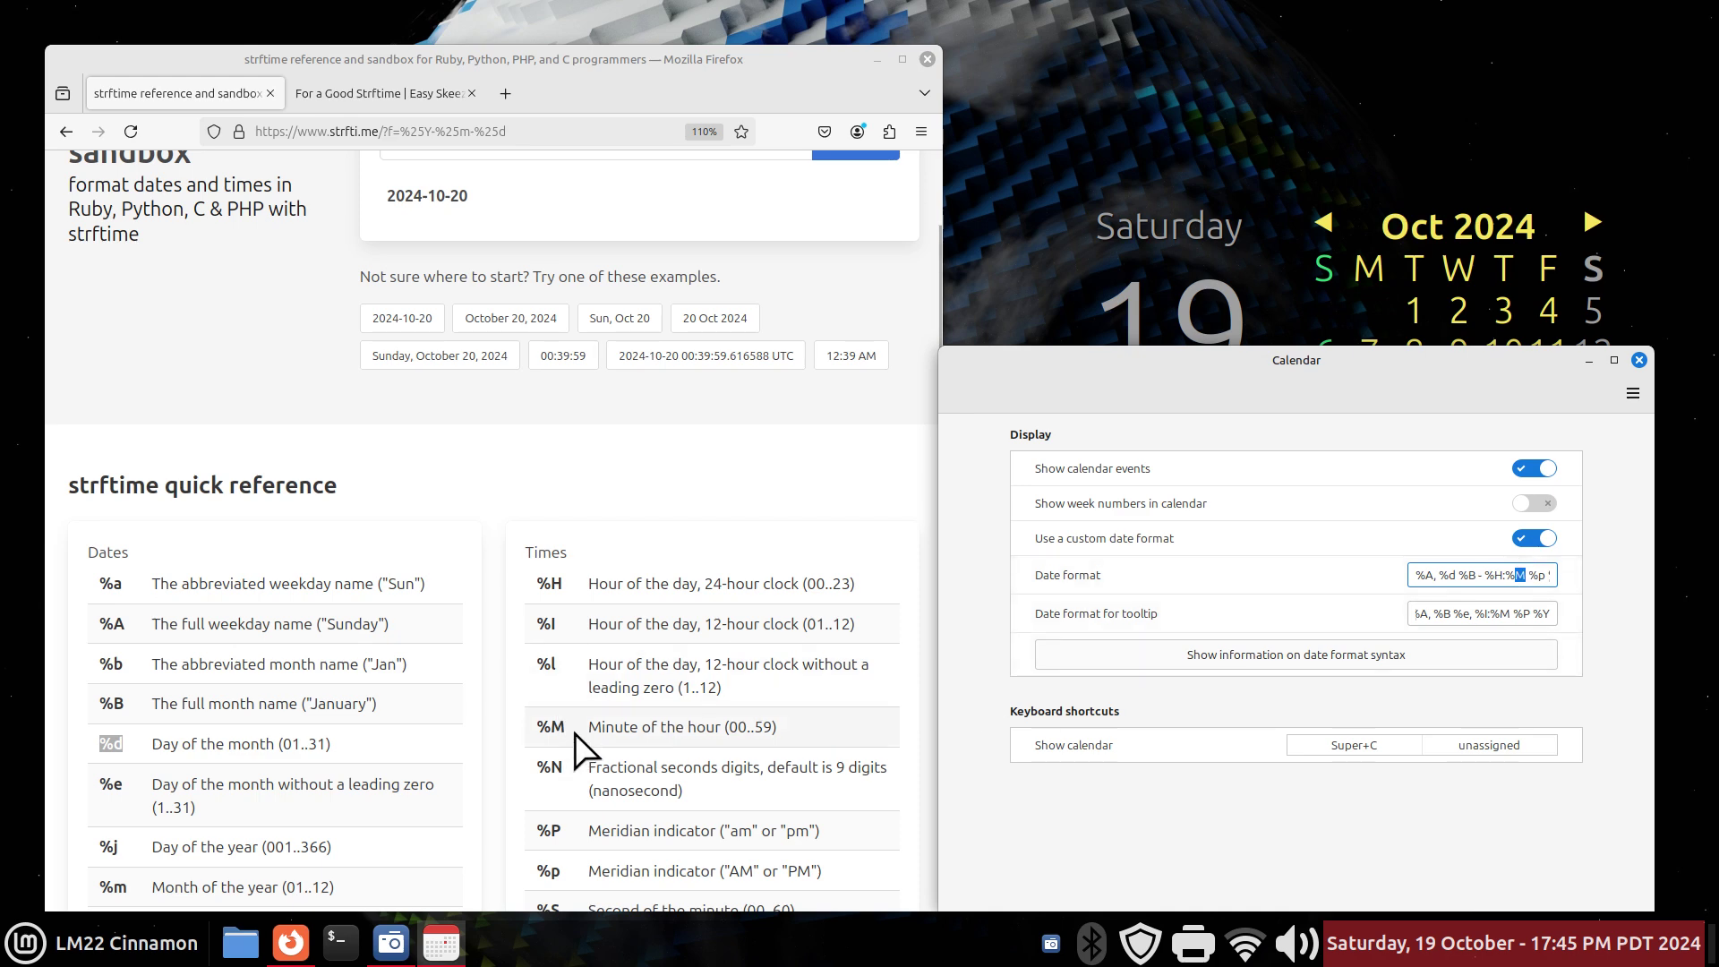
pyautogui.click(1505, 575)
pyautogui.press('BackSpace')
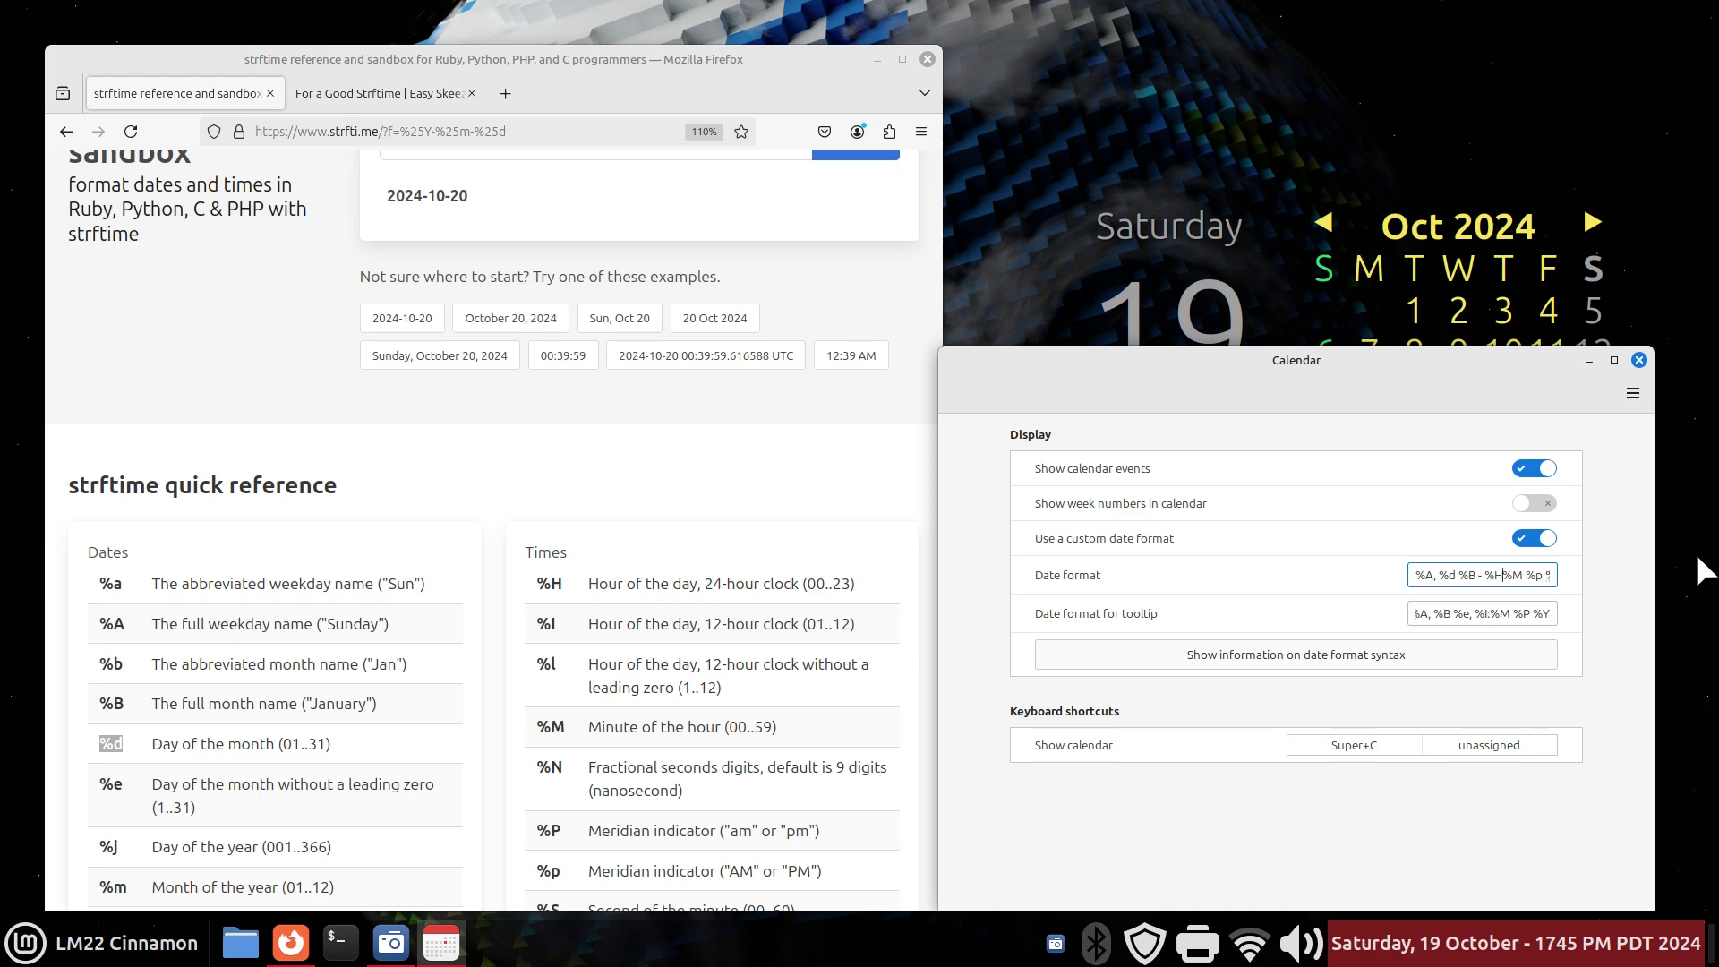
pyautogui.moveTo(1564, 951)
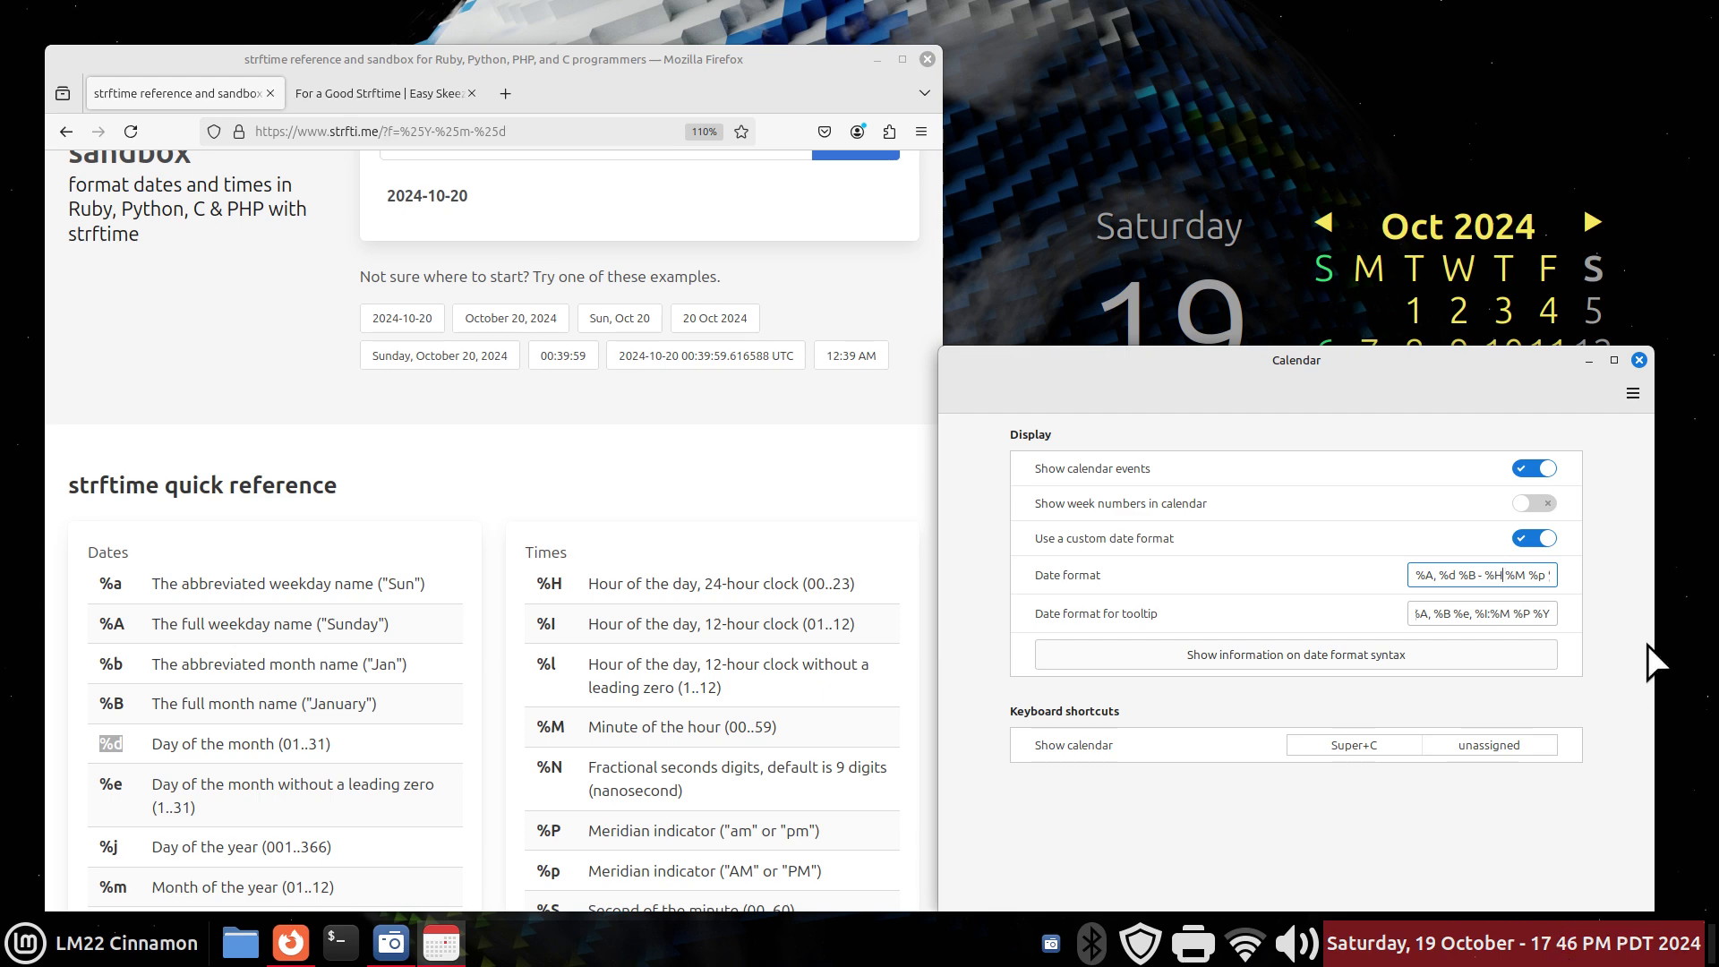
pyautogui.write(':')
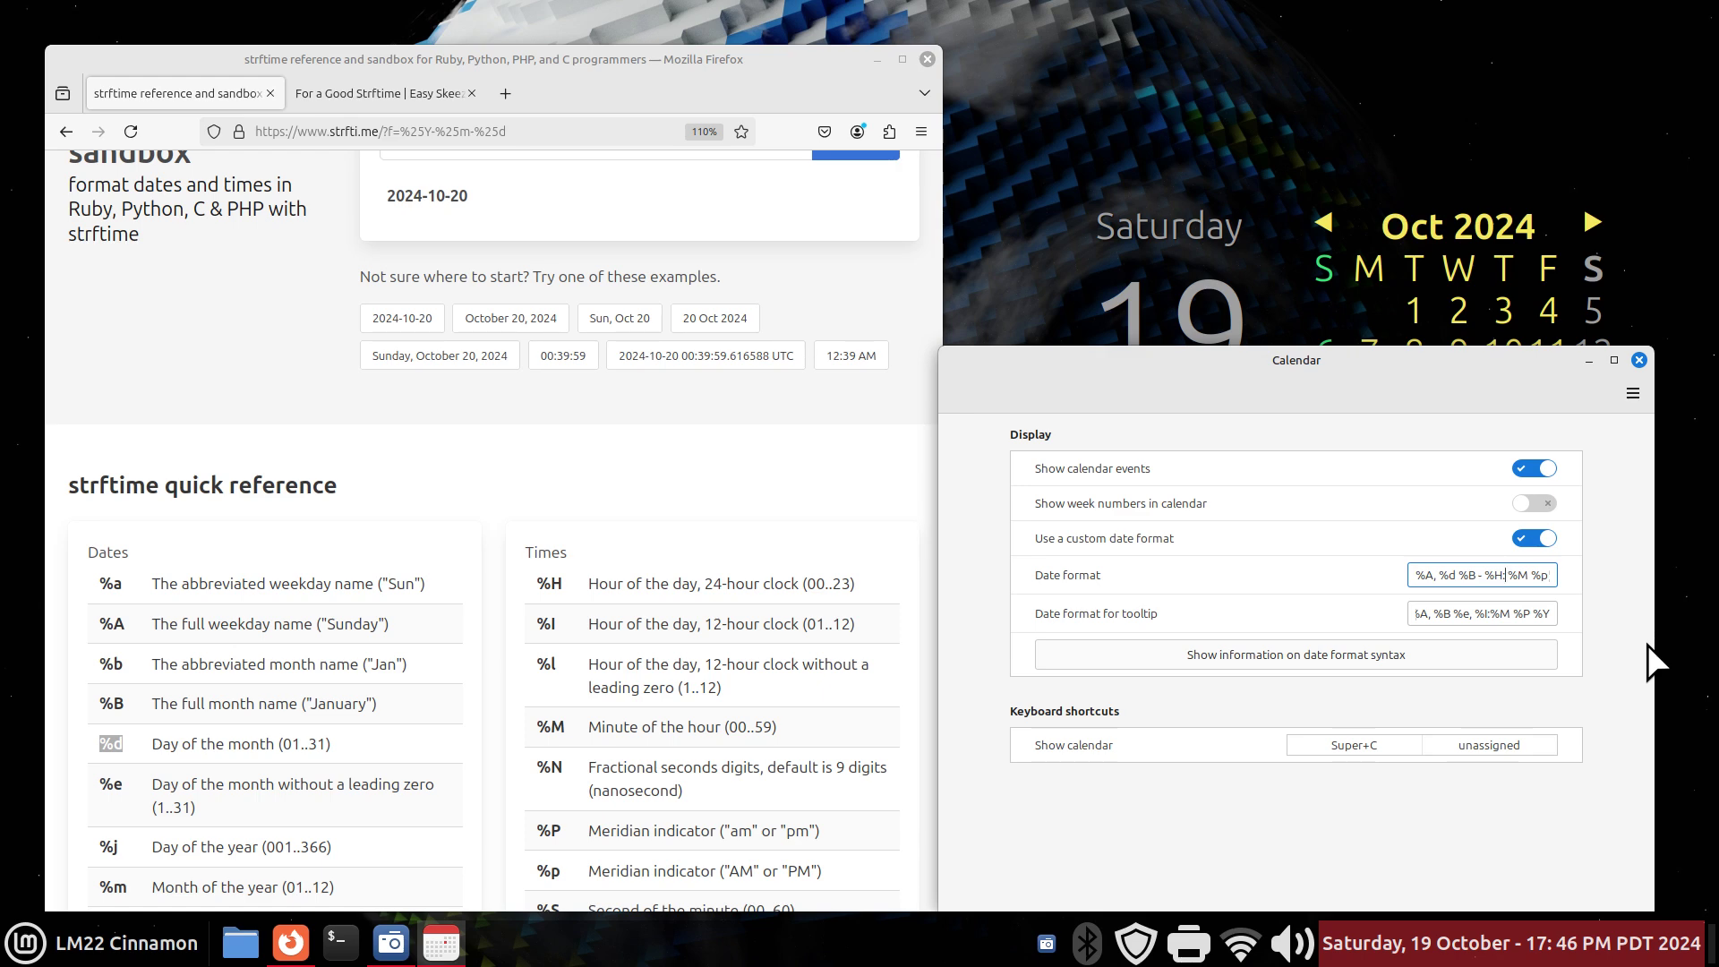
pyautogui.press('Delete')
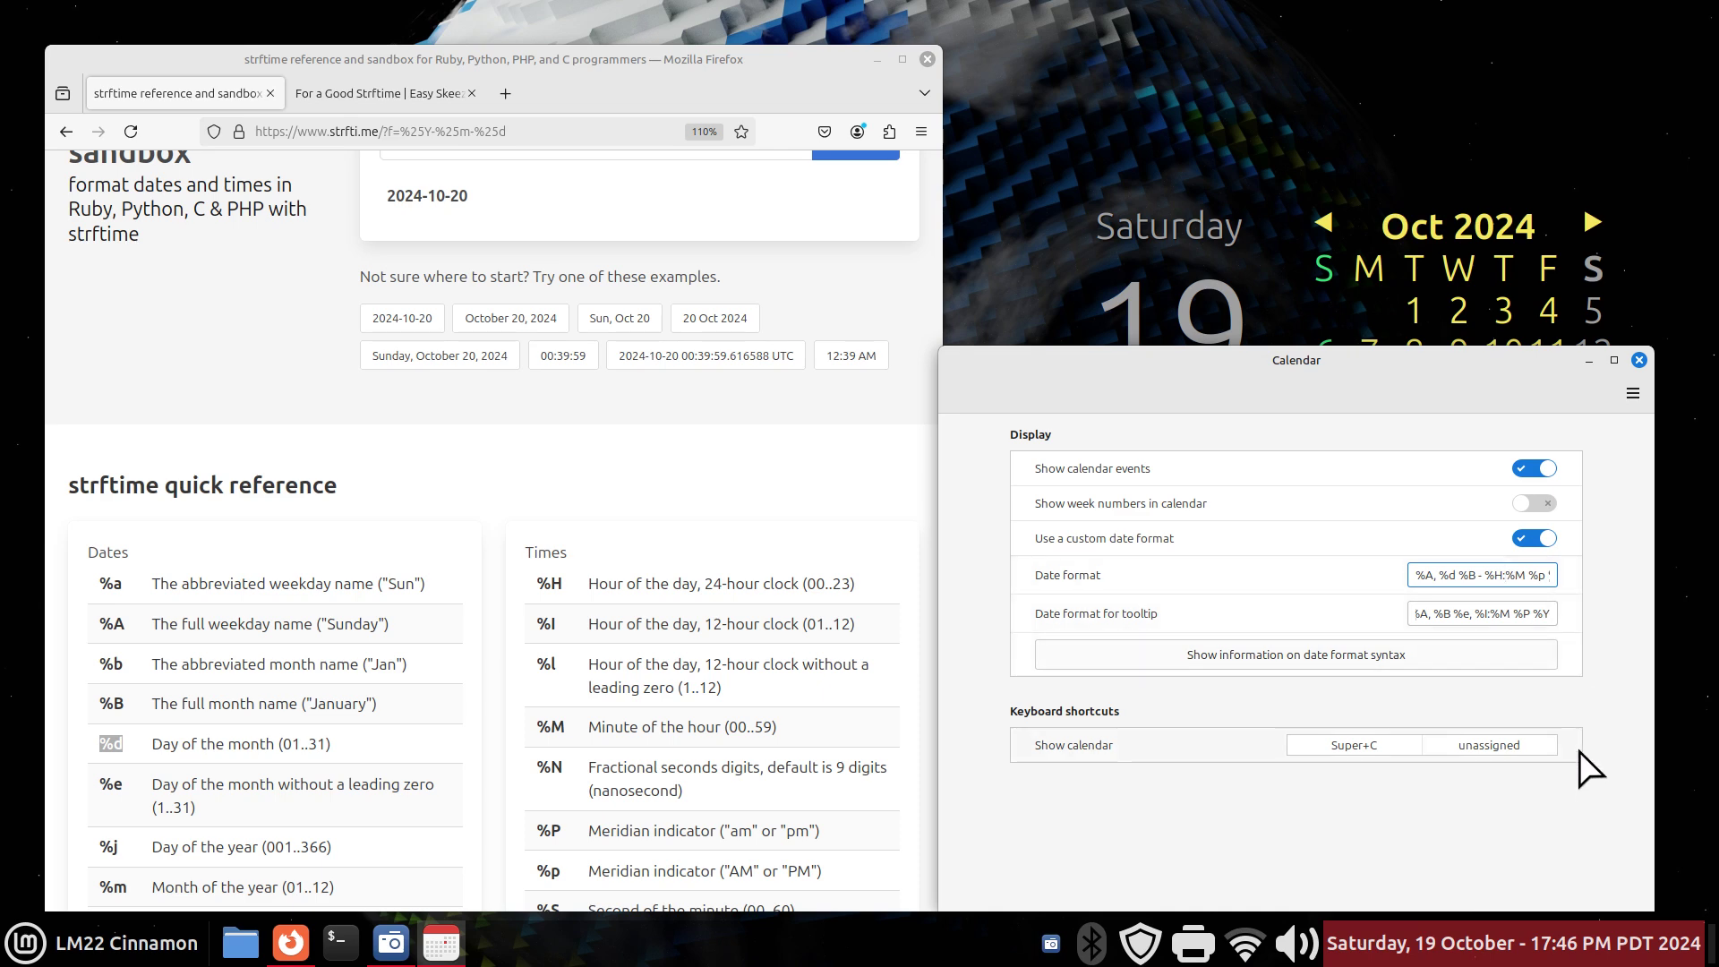
pyautogui.moveTo(1312, 360); pyautogui.dragTo(1163, 276)
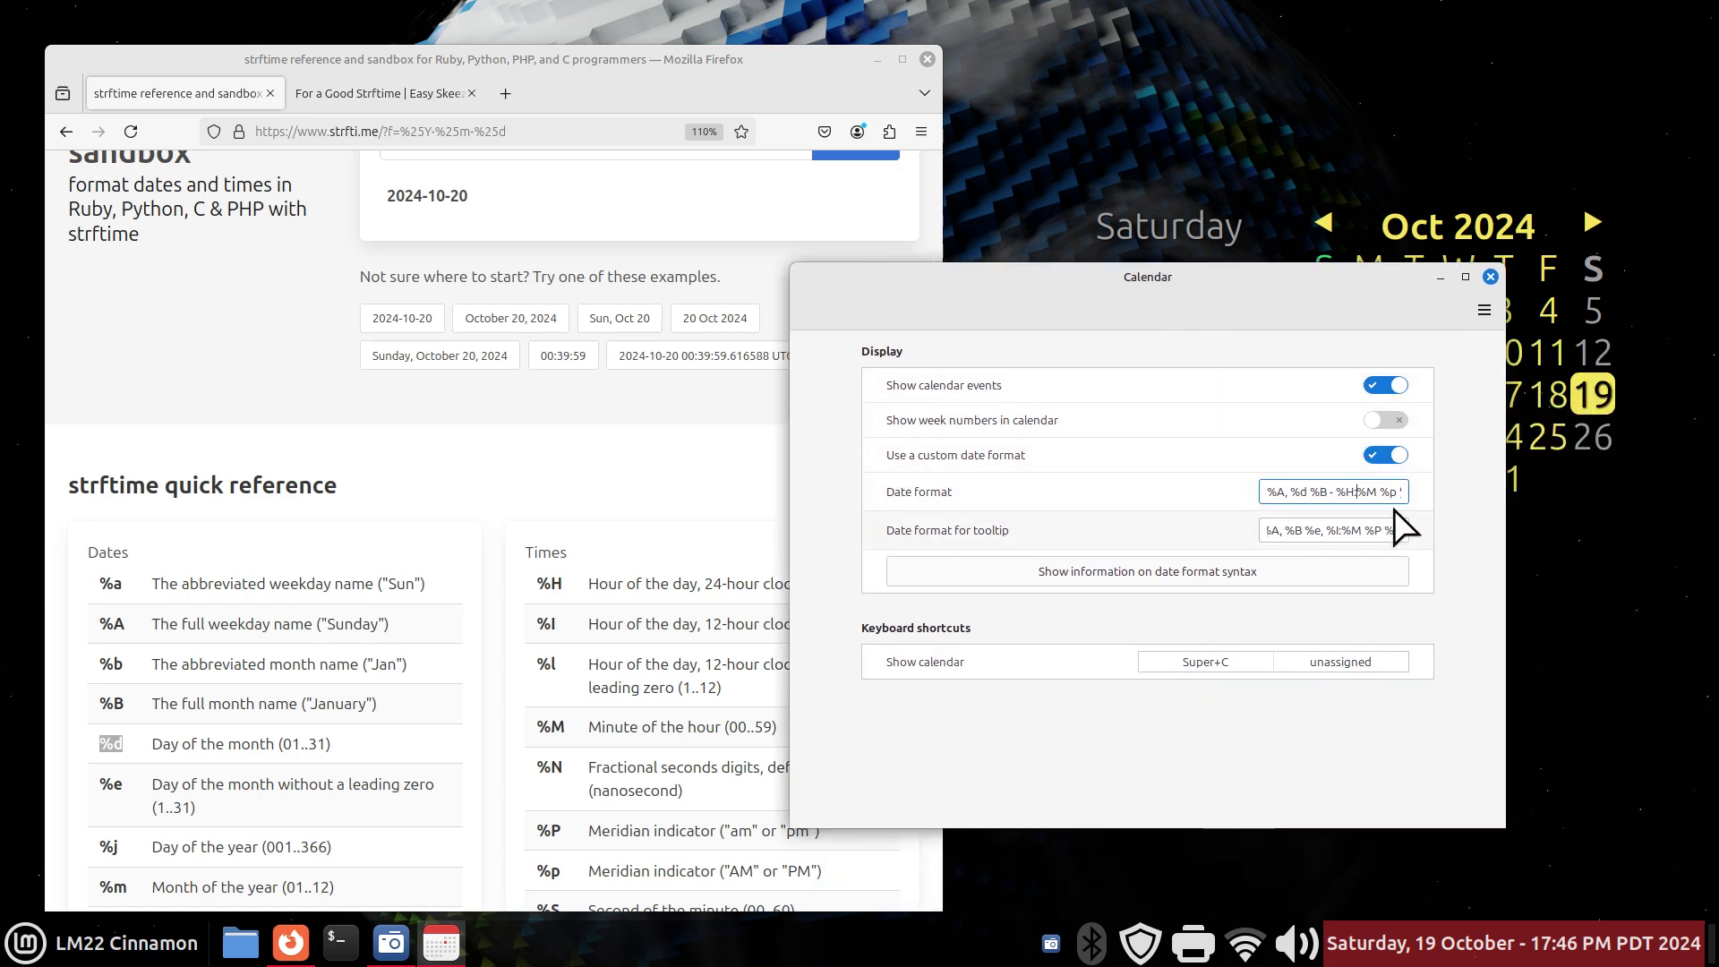
pyautogui.moveTo(1381, 492); pyautogui.dragTo(1390, 492)
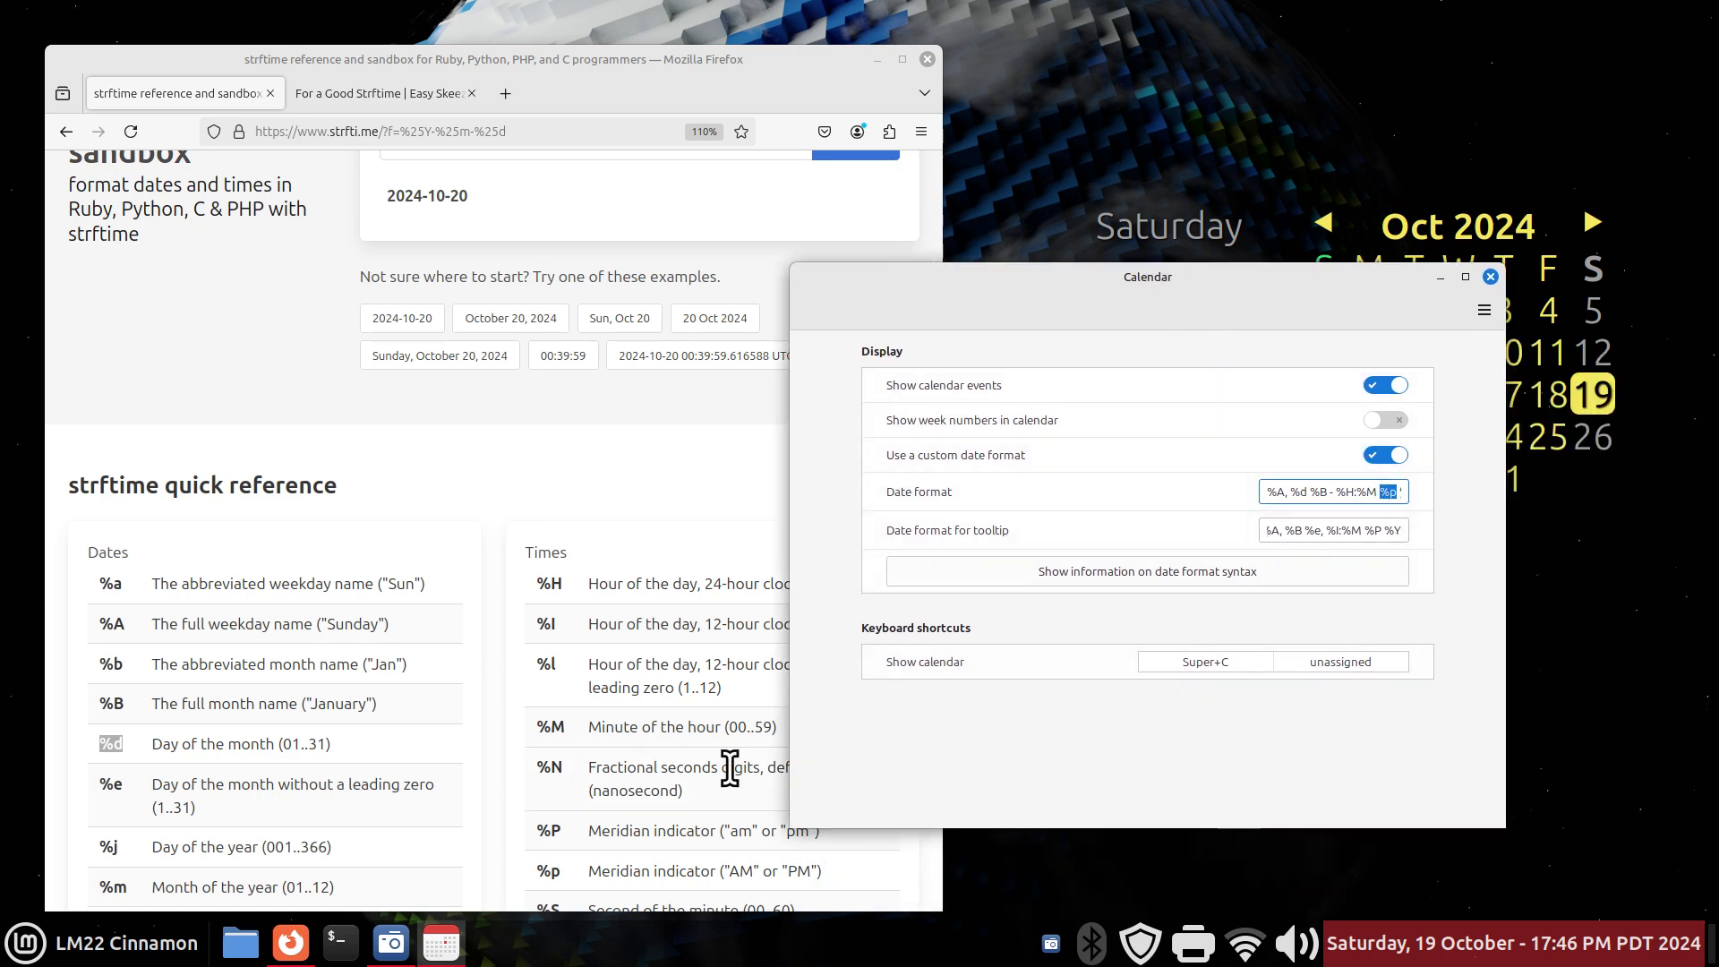
pyautogui.click(695, 525)
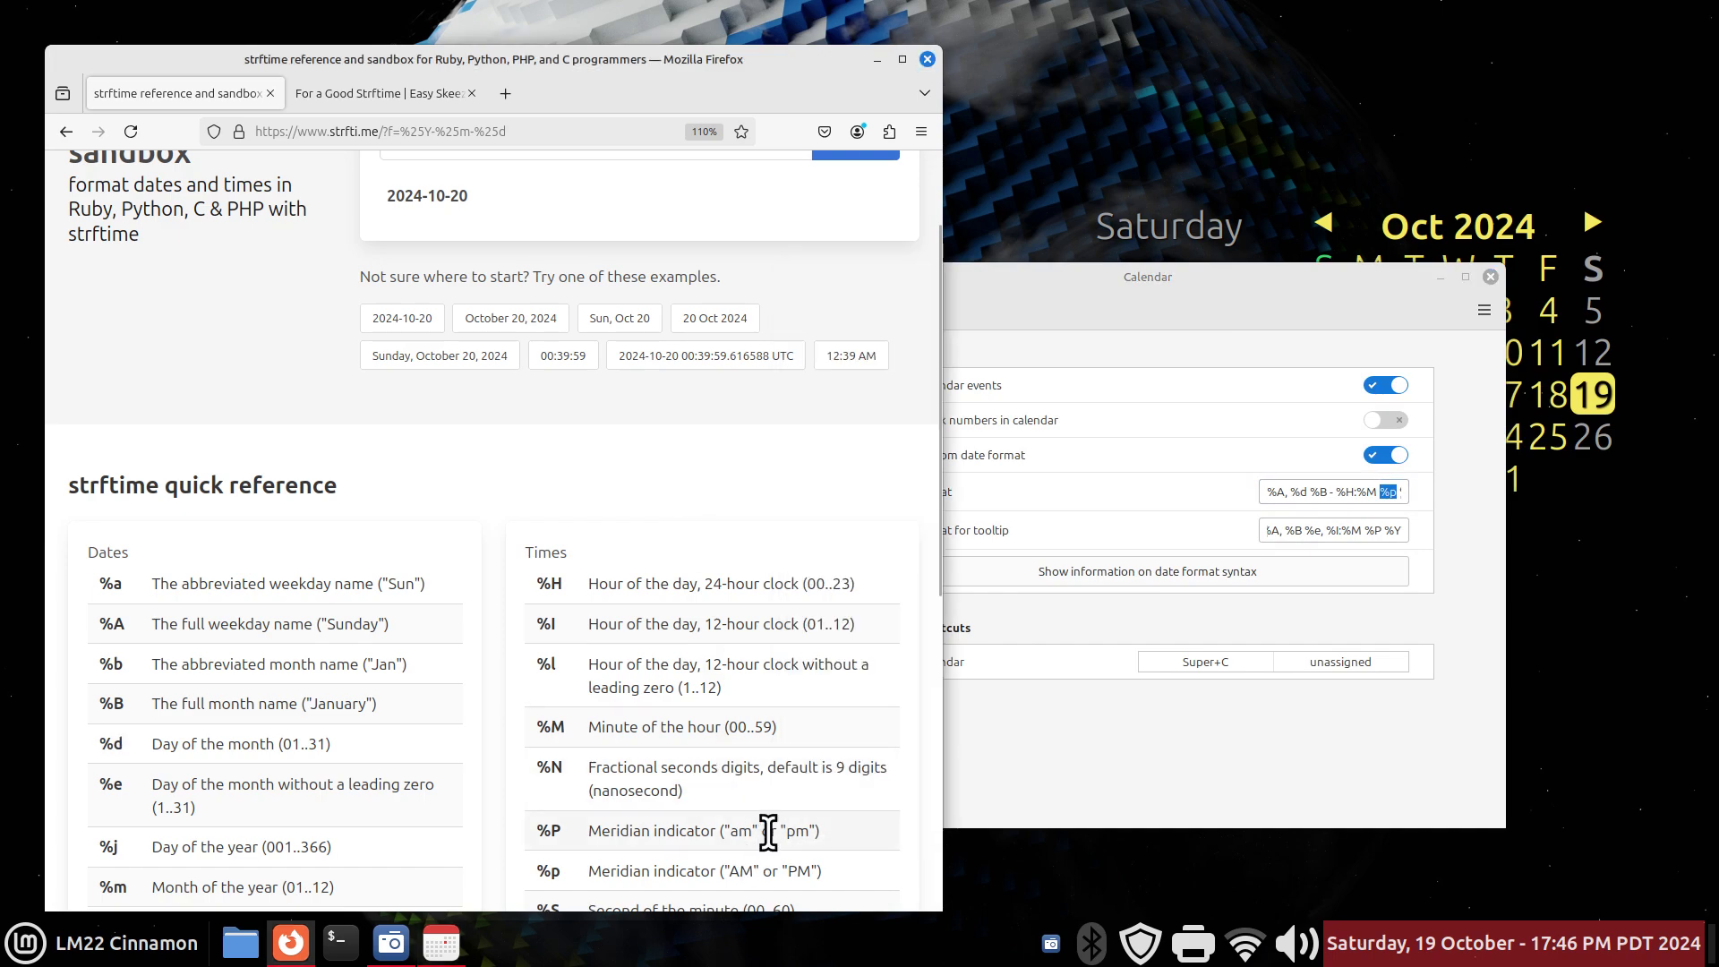
pyautogui.scroll(-5, 761, 819)
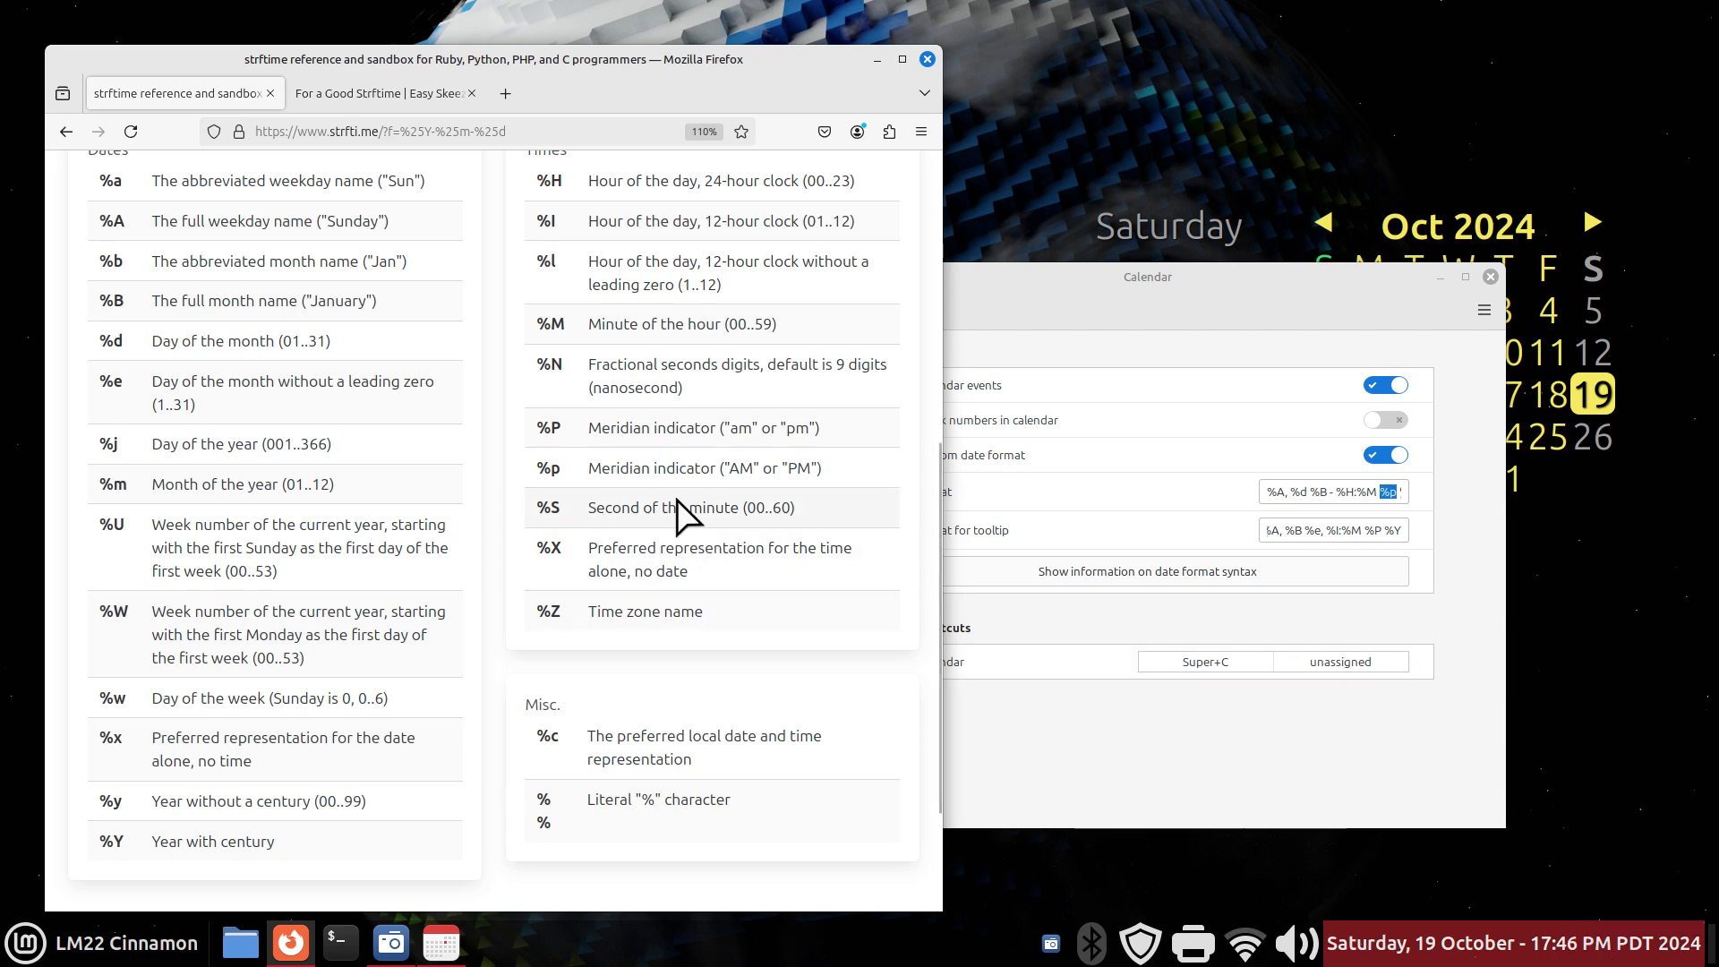
pyautogui.click(1393, 503)
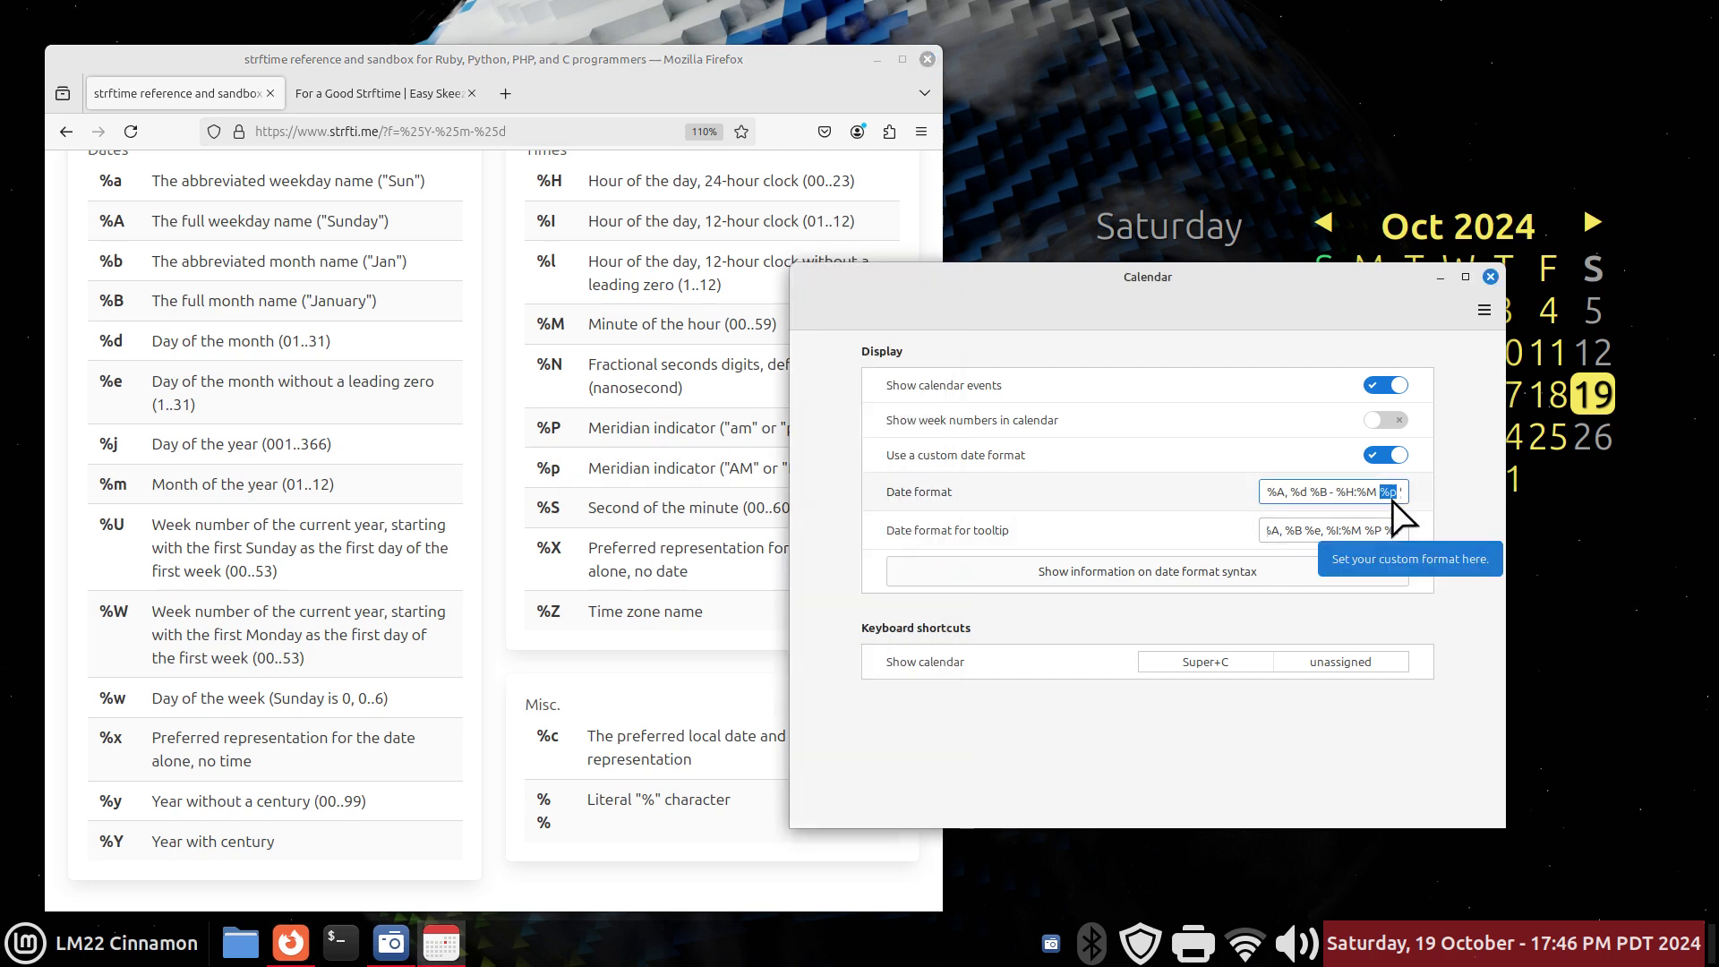
pyautogui.press('Left')
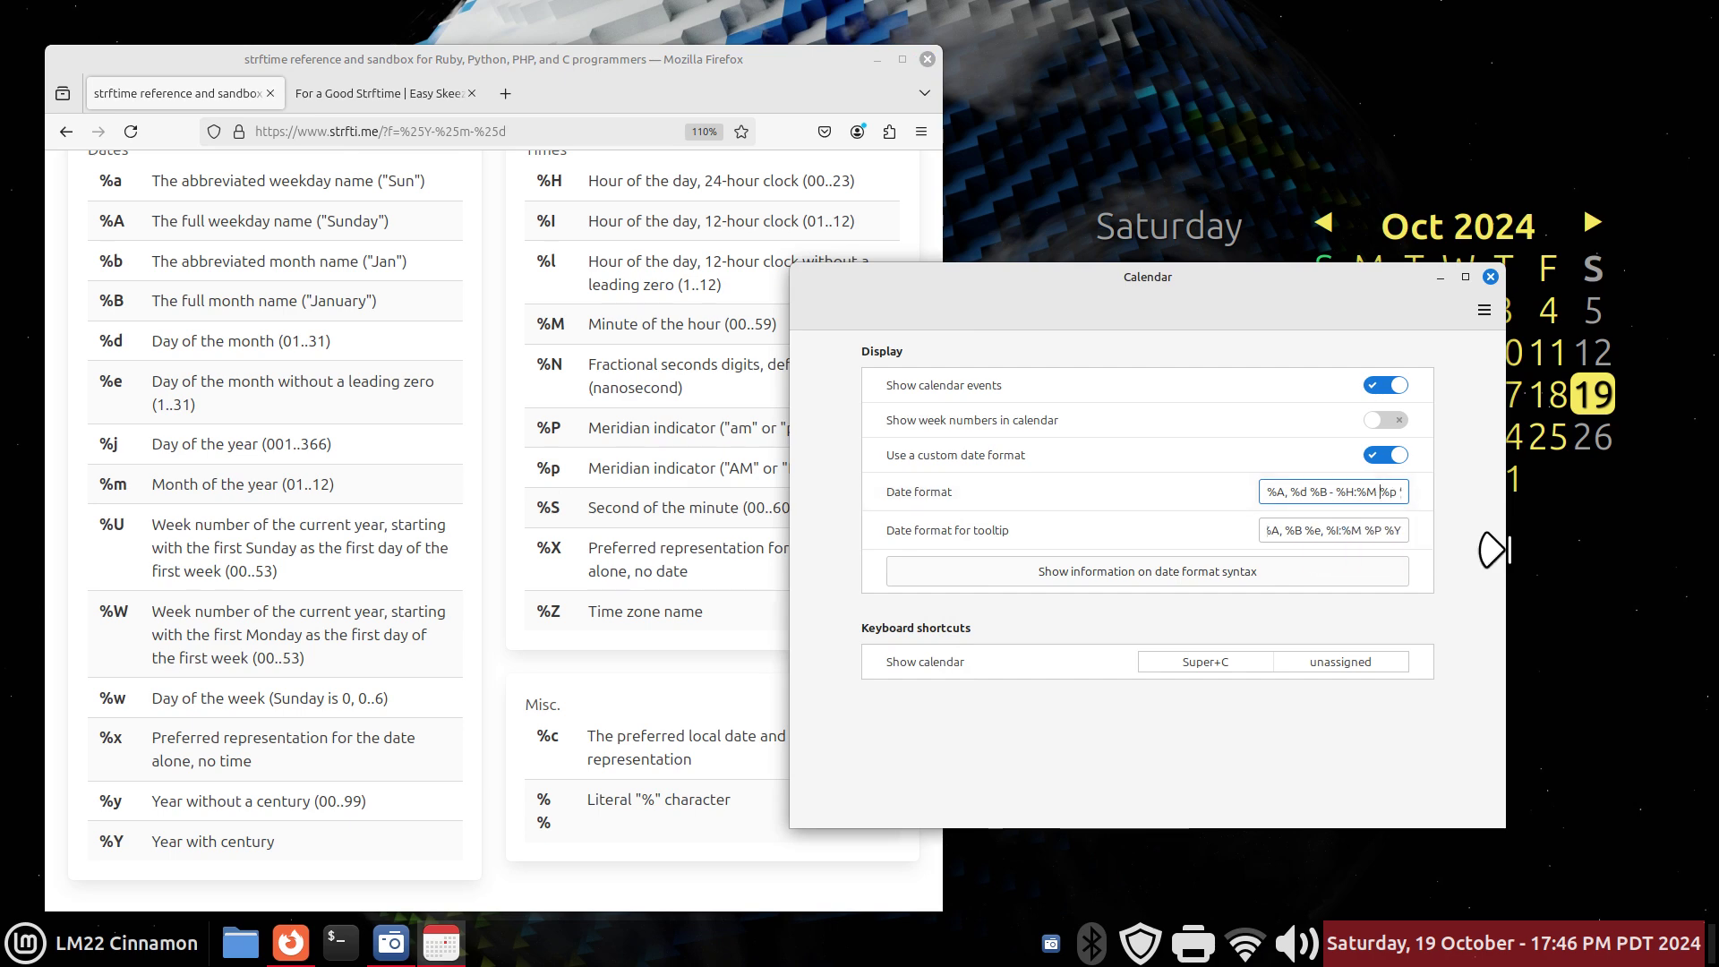
pyautogui.press('End')
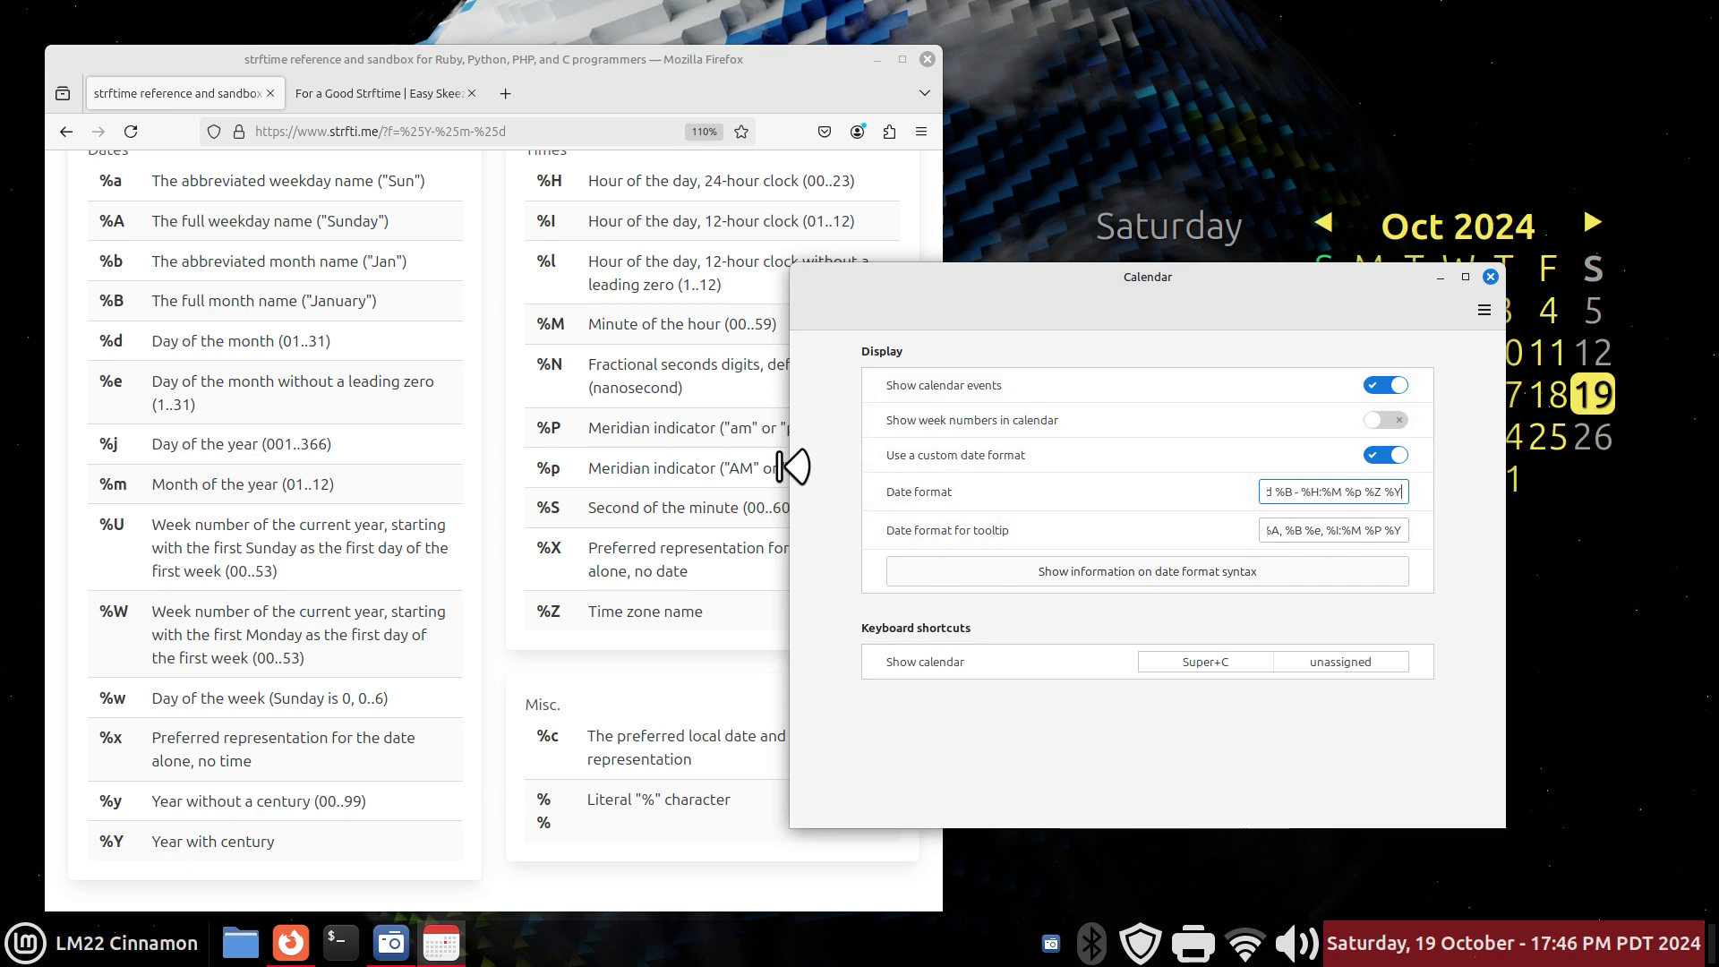
pyautogui.moveTo(794, 467)
pyautogui.mouseDown()
pyautogui.moveTo(573, 460)
pyautogui.moveTo(807, 466)
pyautogui.mouseUp()
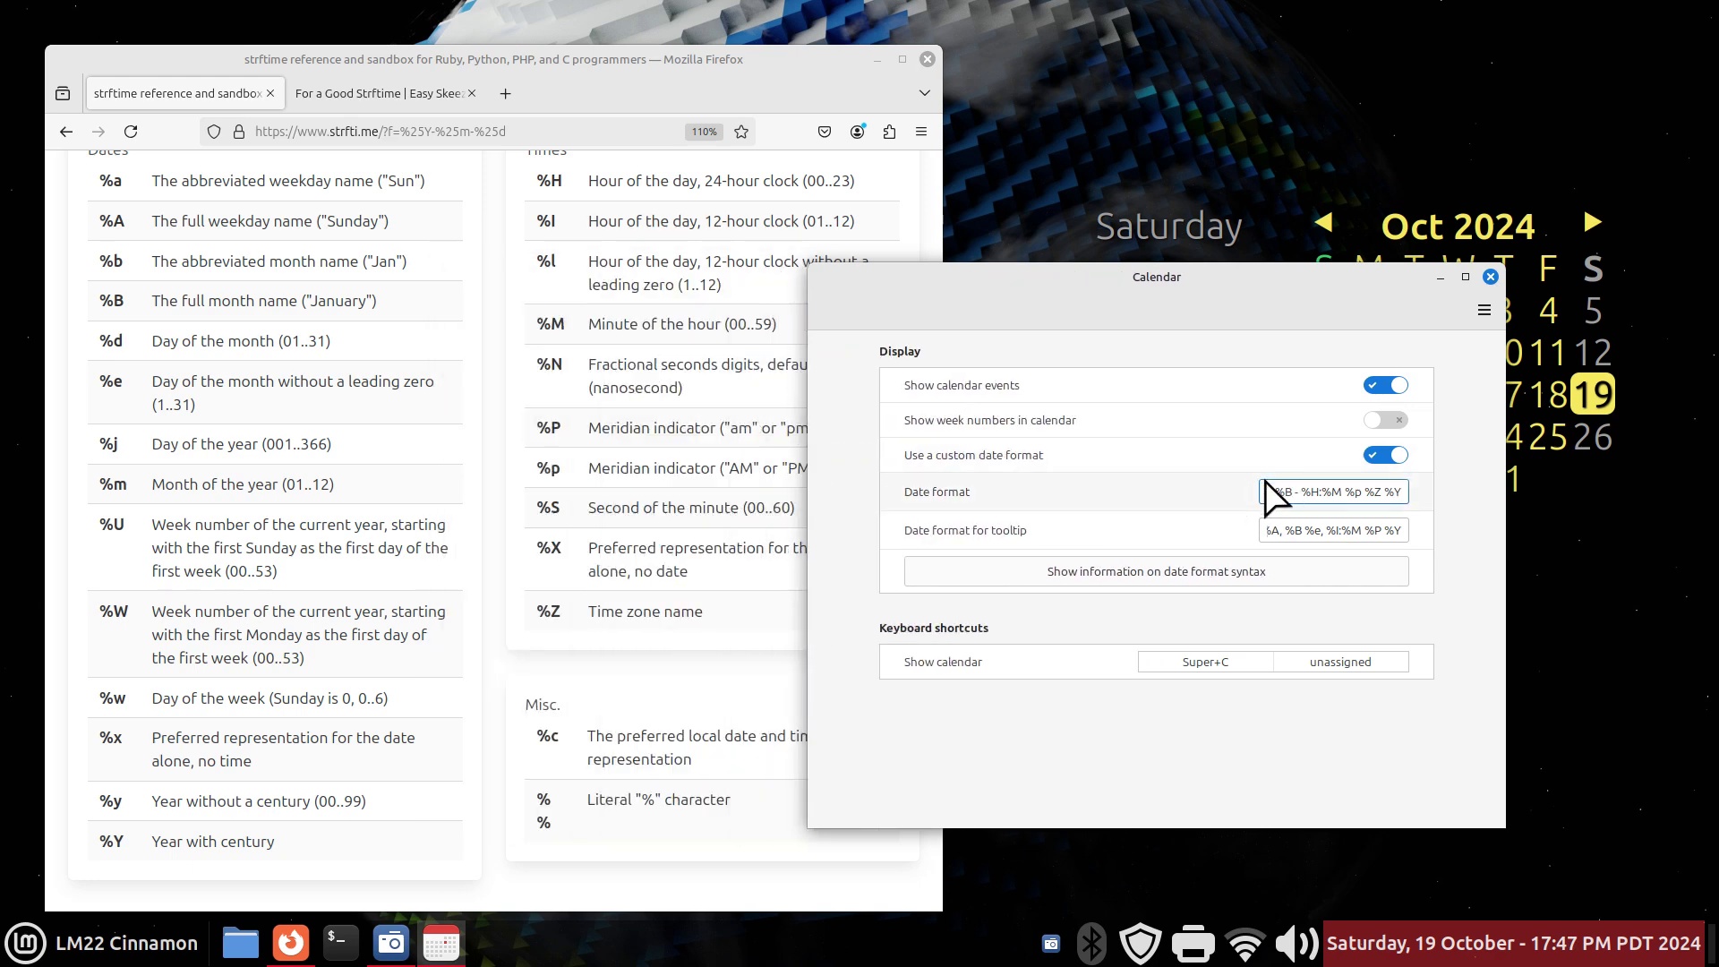
pyautogui.click(1388, 488)
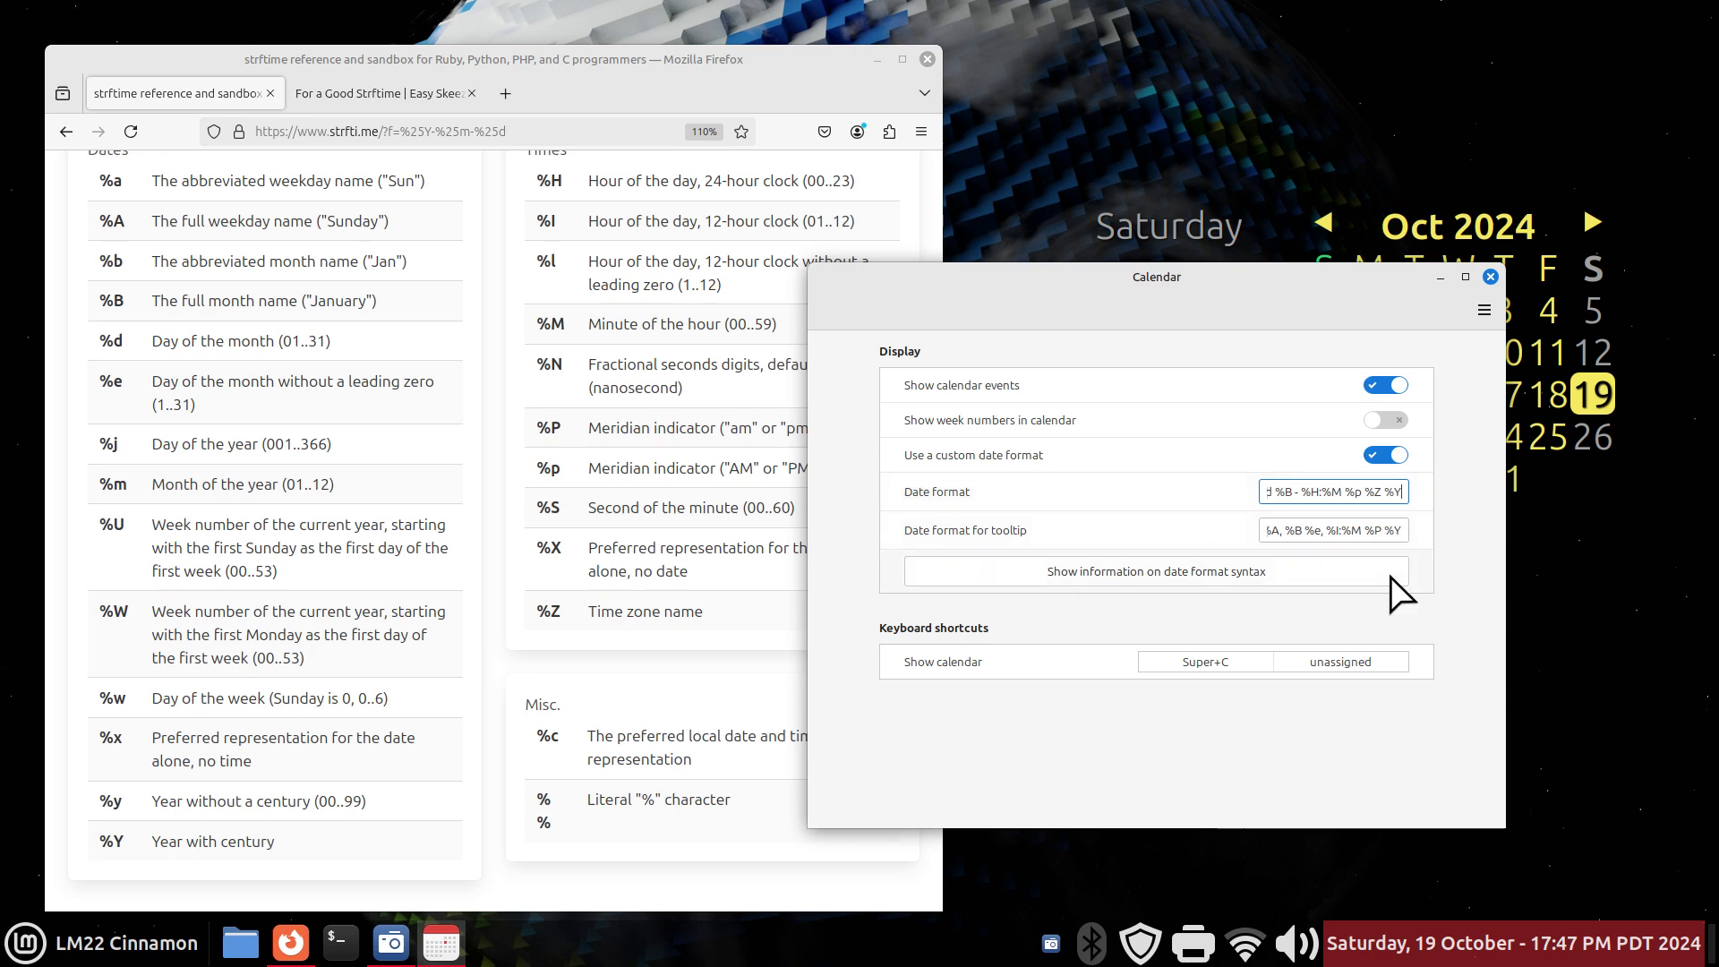
# Select the %Z time zone code near the end of the Date format
pyautogui.press('Home')
pyautogui.press('End')
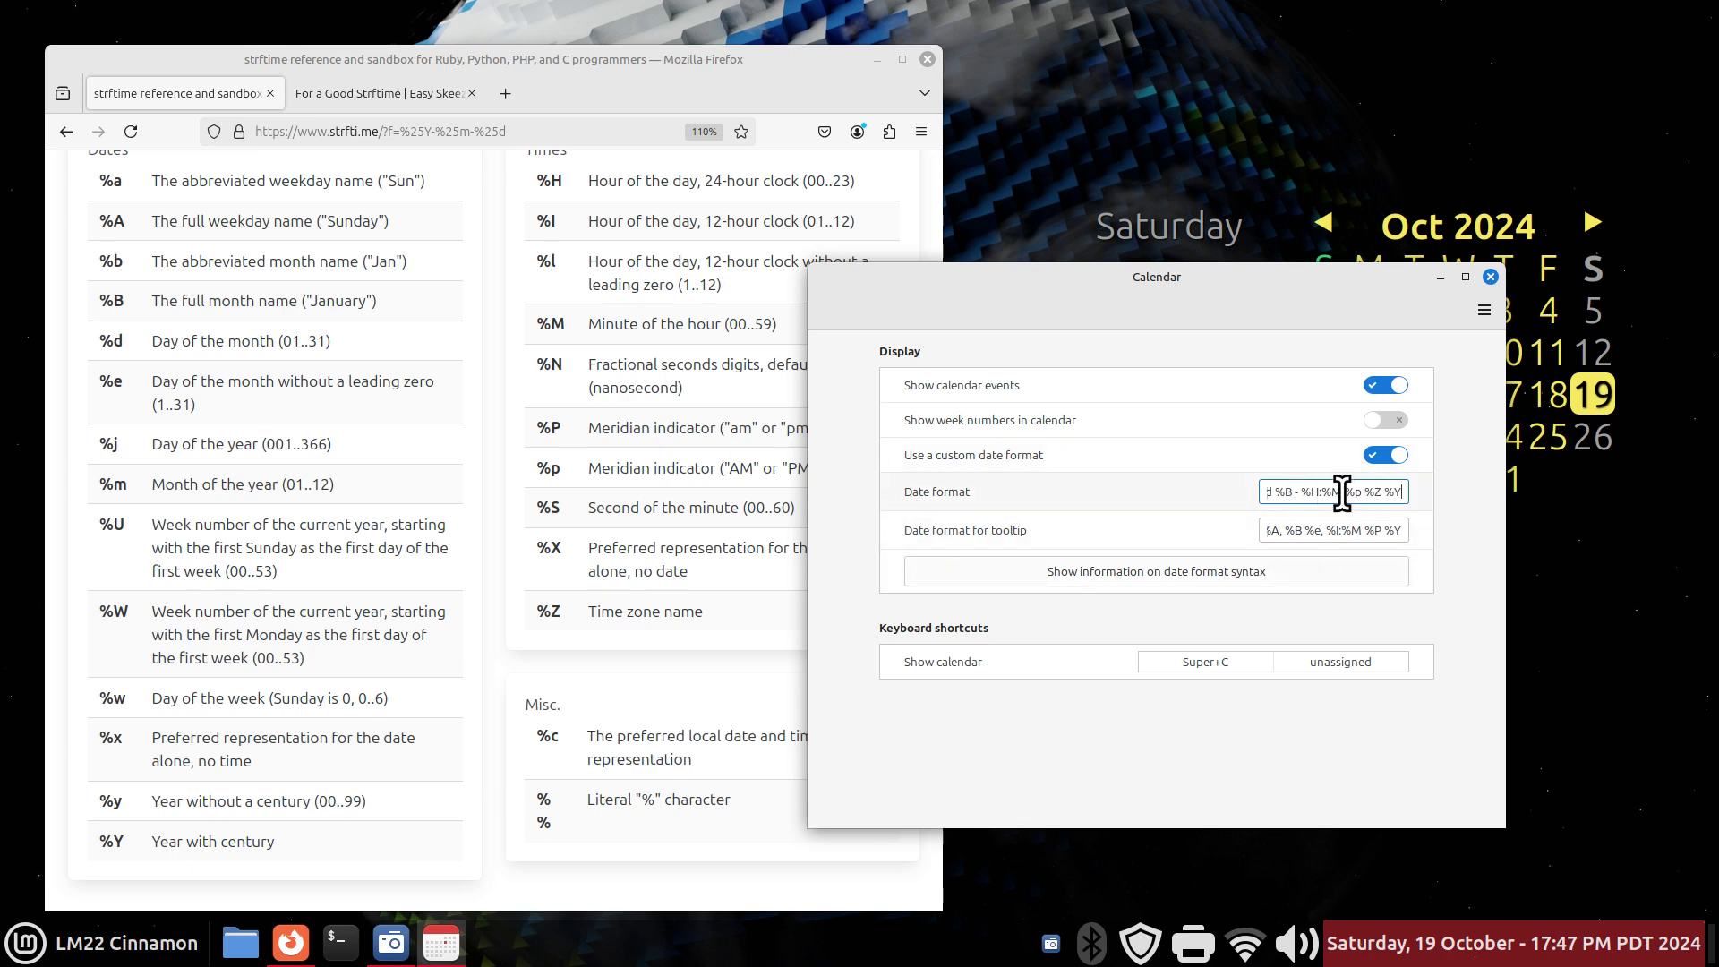
pyautogui.moveTo(1341, 491); pyautogui.dragTo(1363, 492)
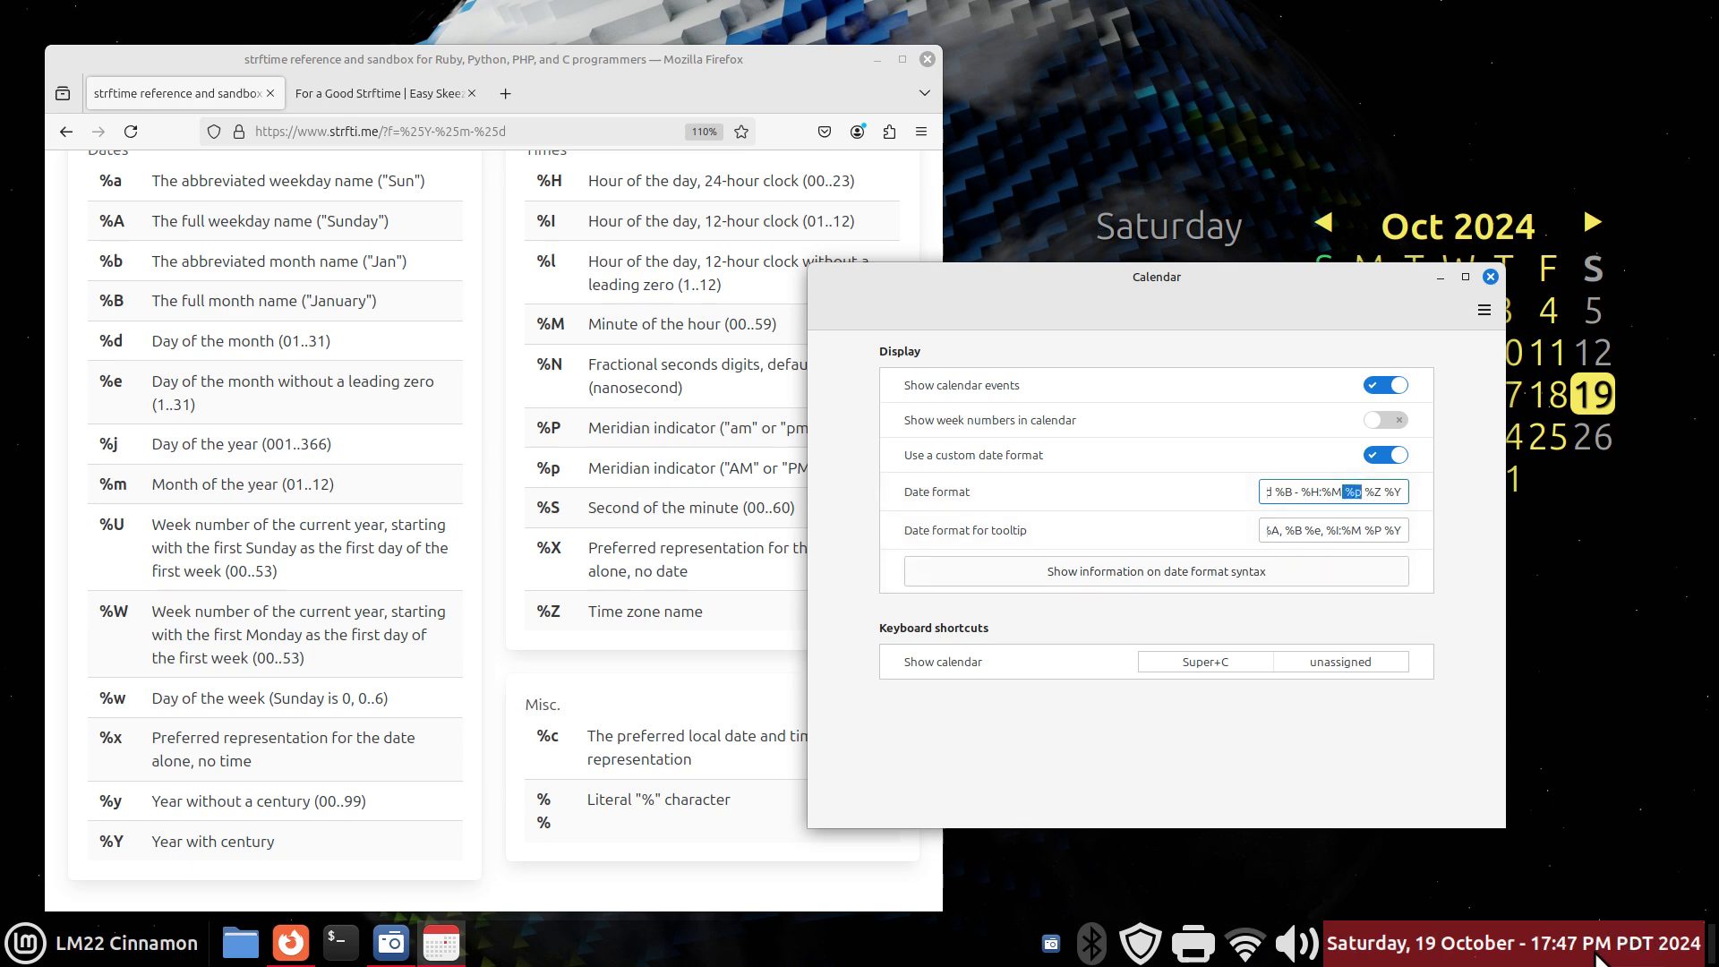
pyautogui.moveTo(1597, 958)
pyautogui.click(1365, 491)
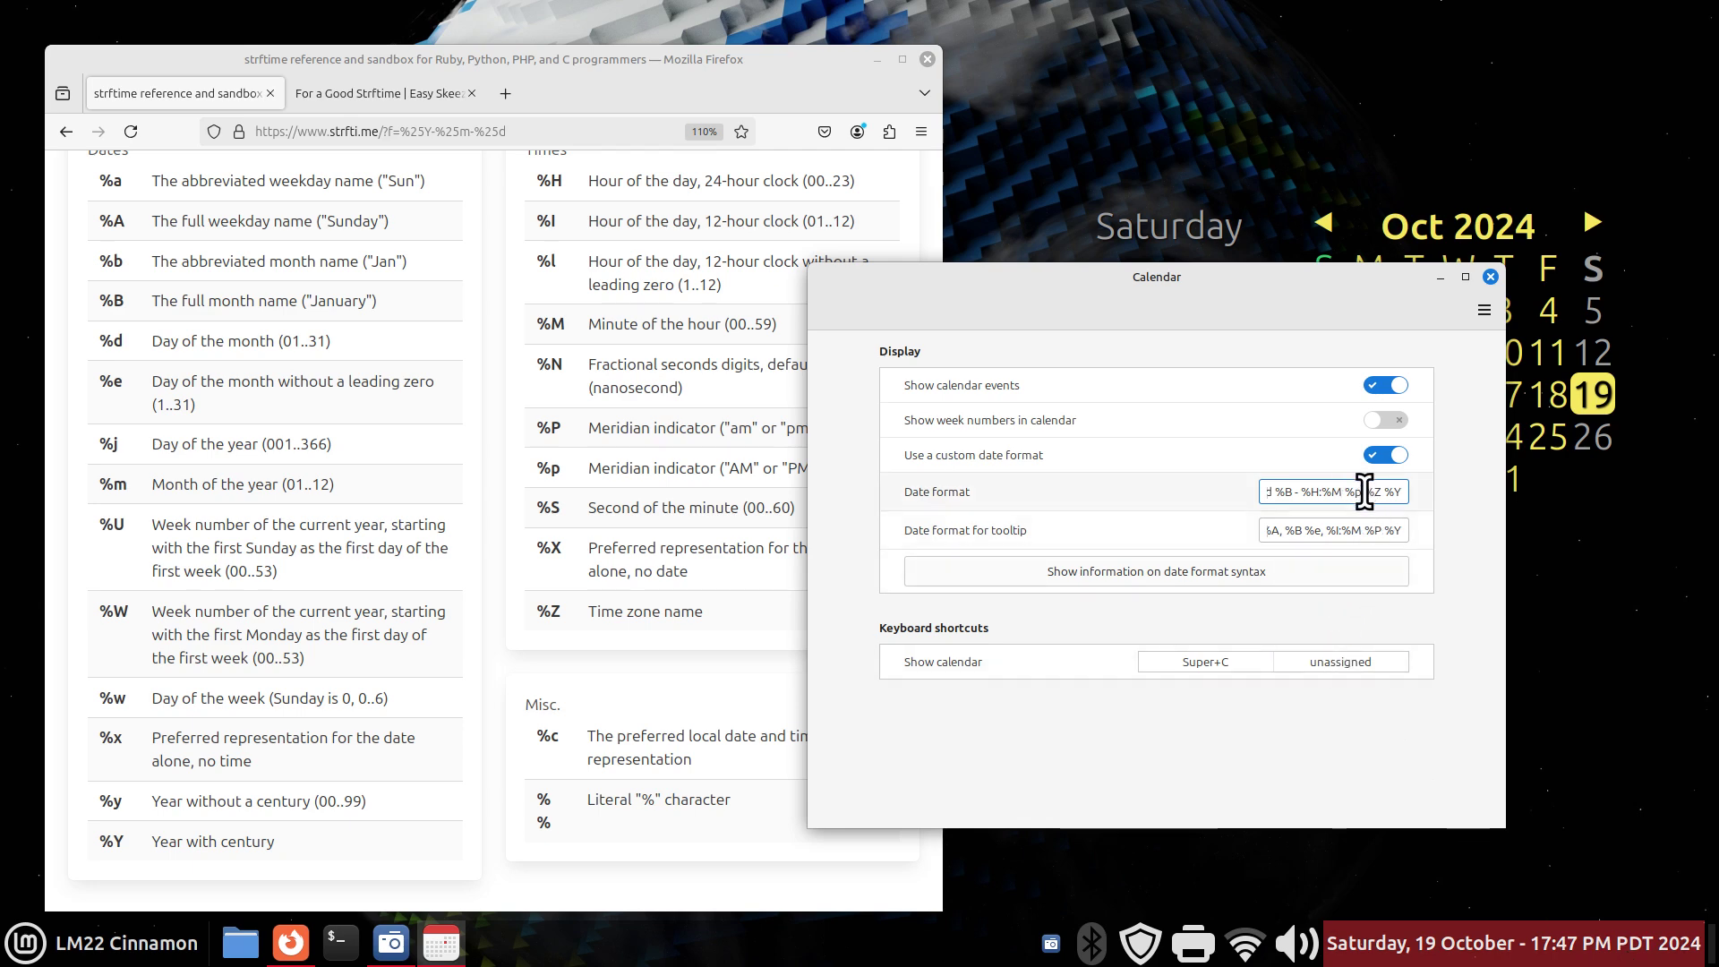
pyautogui.moveTo(1365, 491); pyautogui.dragTo(1383, 491)
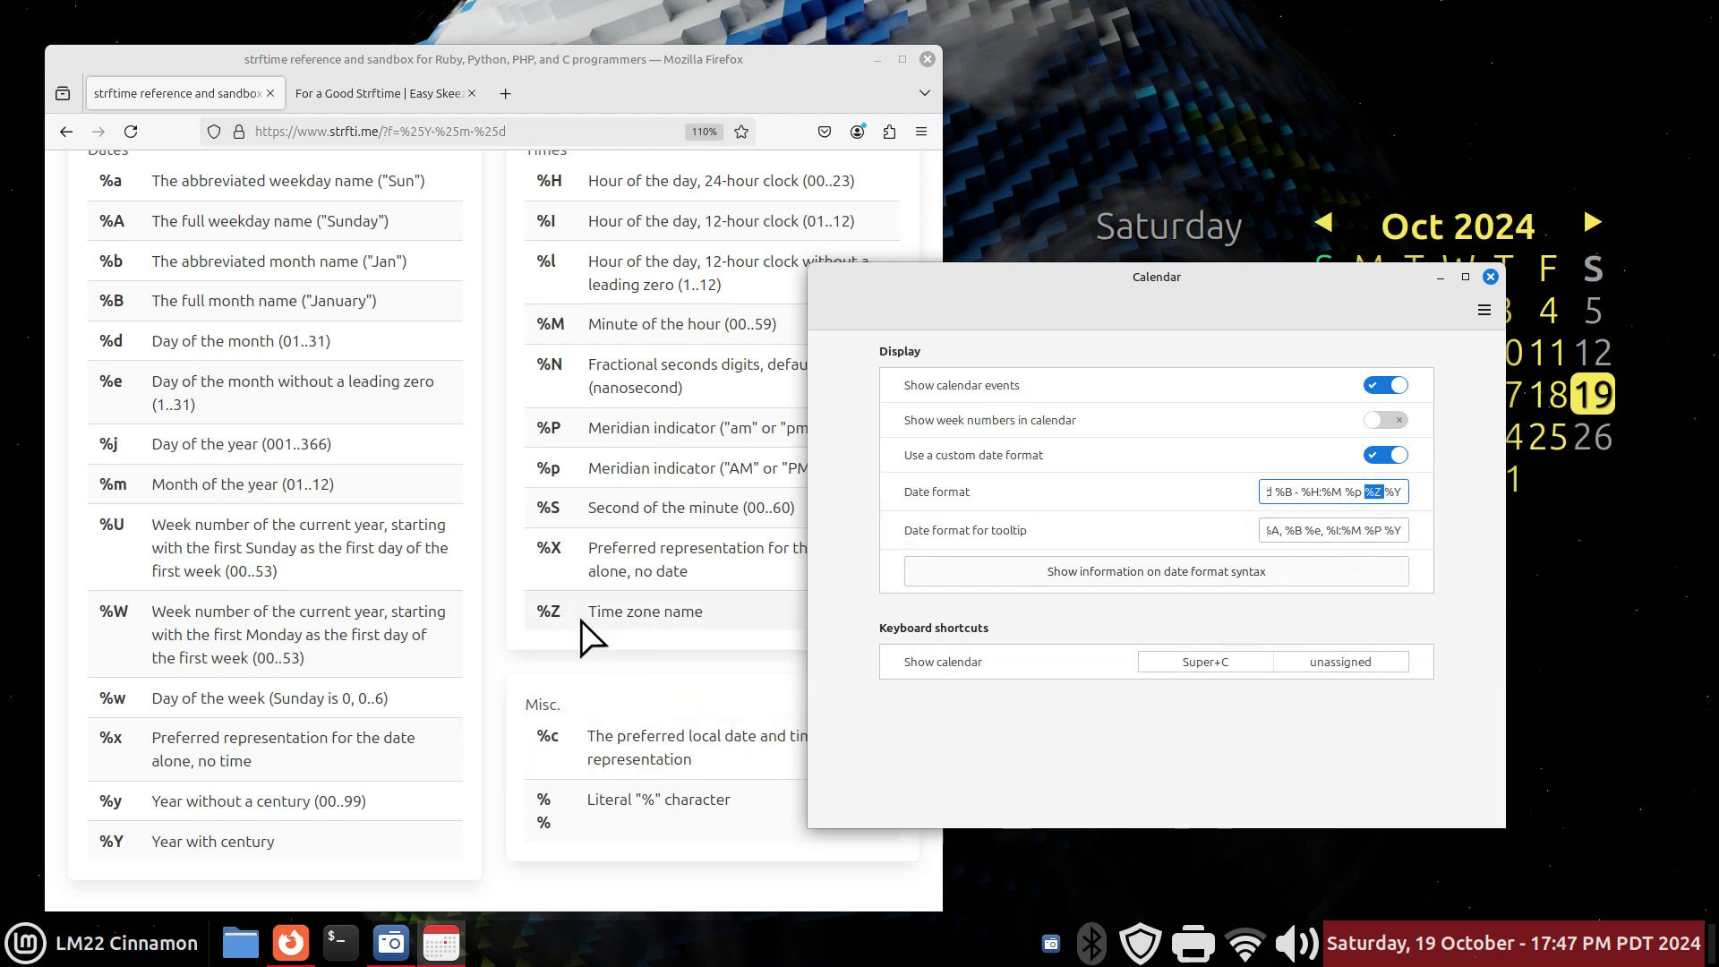
# Compare the %Z 'Time zone name' entry across both strftime reference pages
pyautogui.click(379, 93)
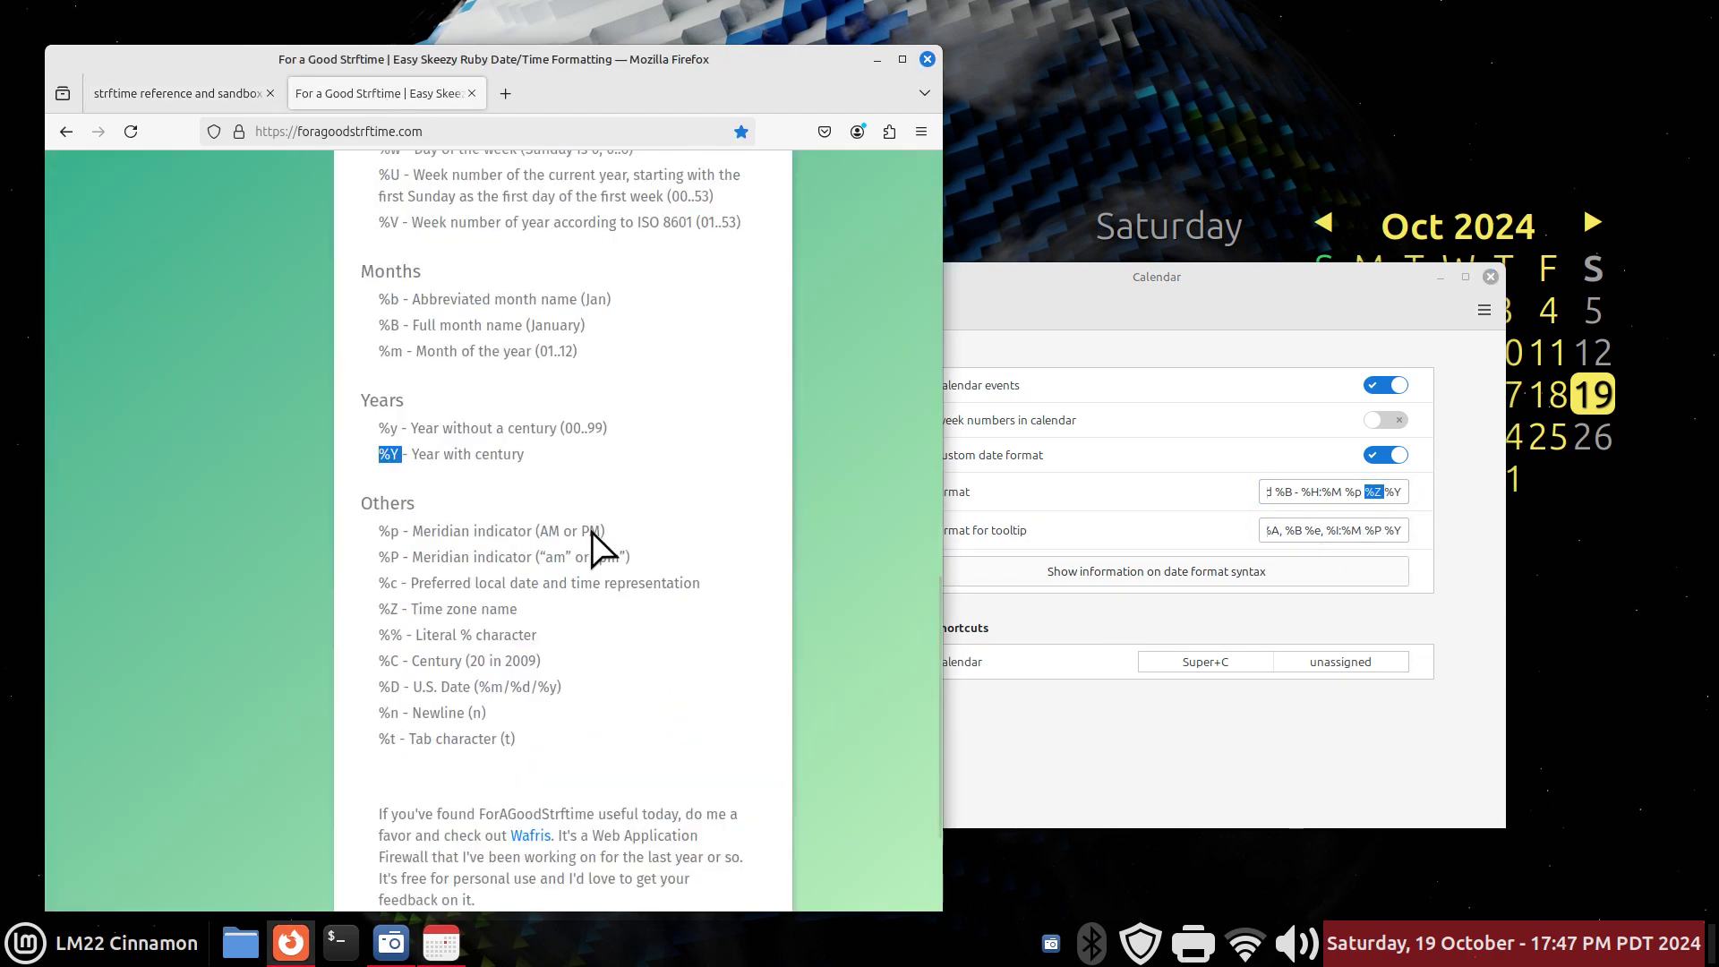
pyautogui.click(428, 613)
pyautogui.moveTo(421, 613); pyautogui.dragTo(517, 614)
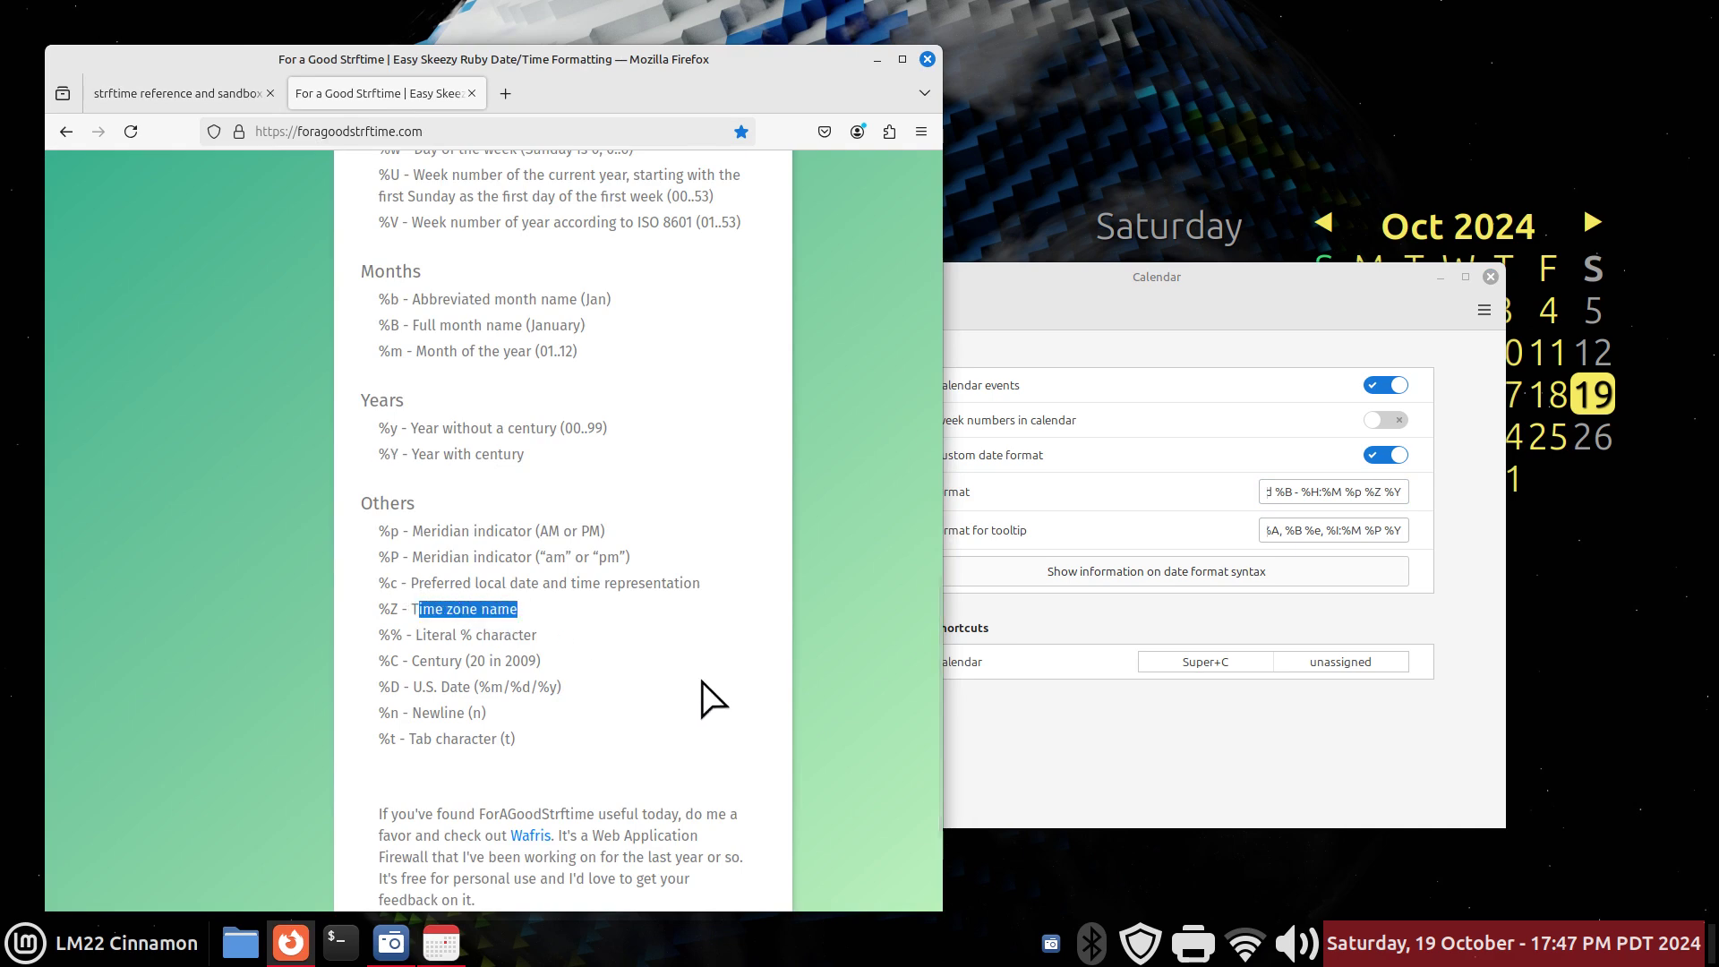
pyautogui.click(202, 94)
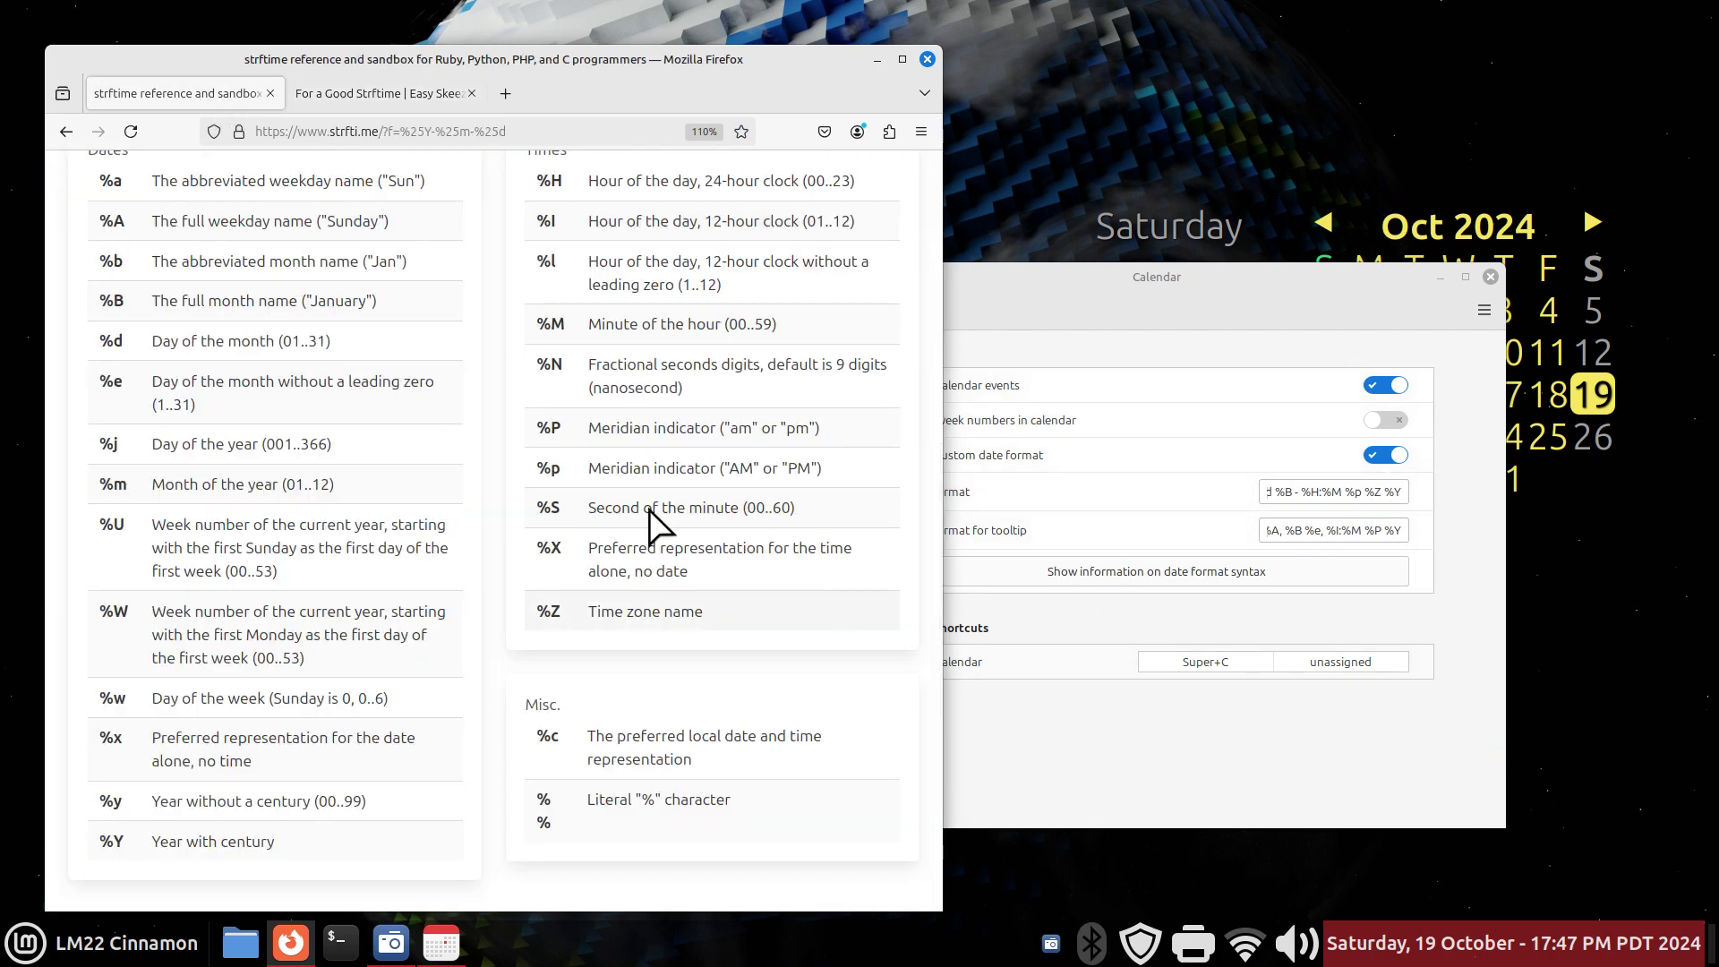
pyautogui.click(372, 91)
pyautogui.click(277, 95)
pyautogui.click(372, 95)
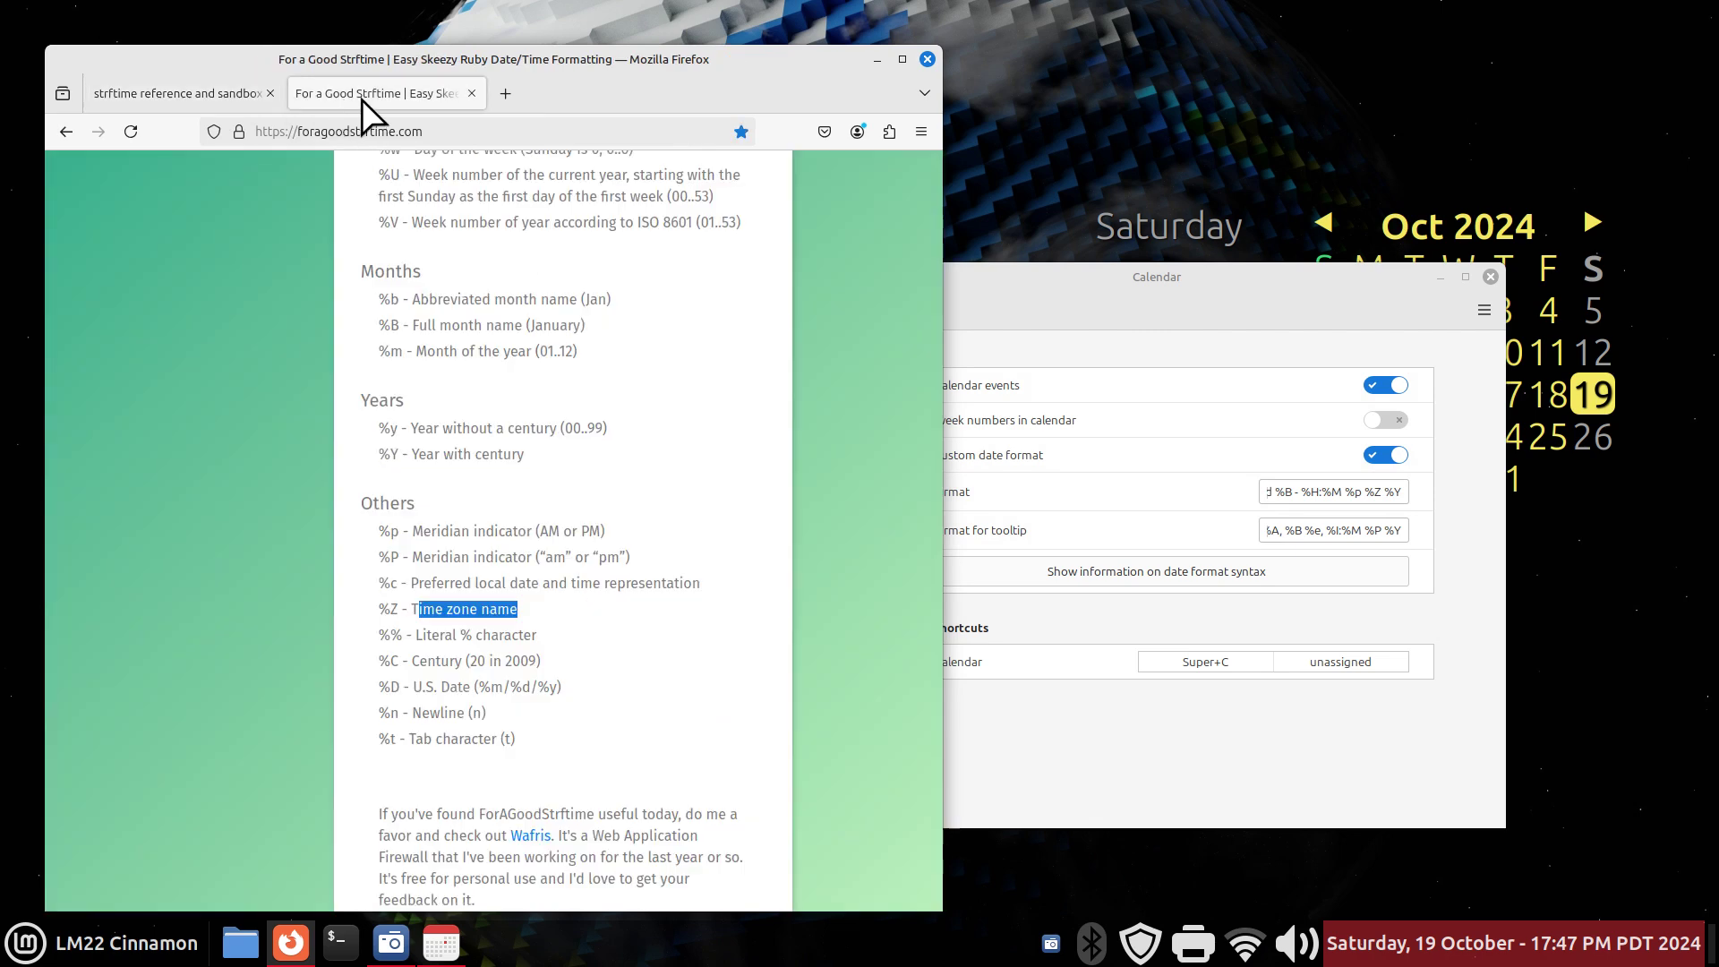
pyautogui.click(175, 97)
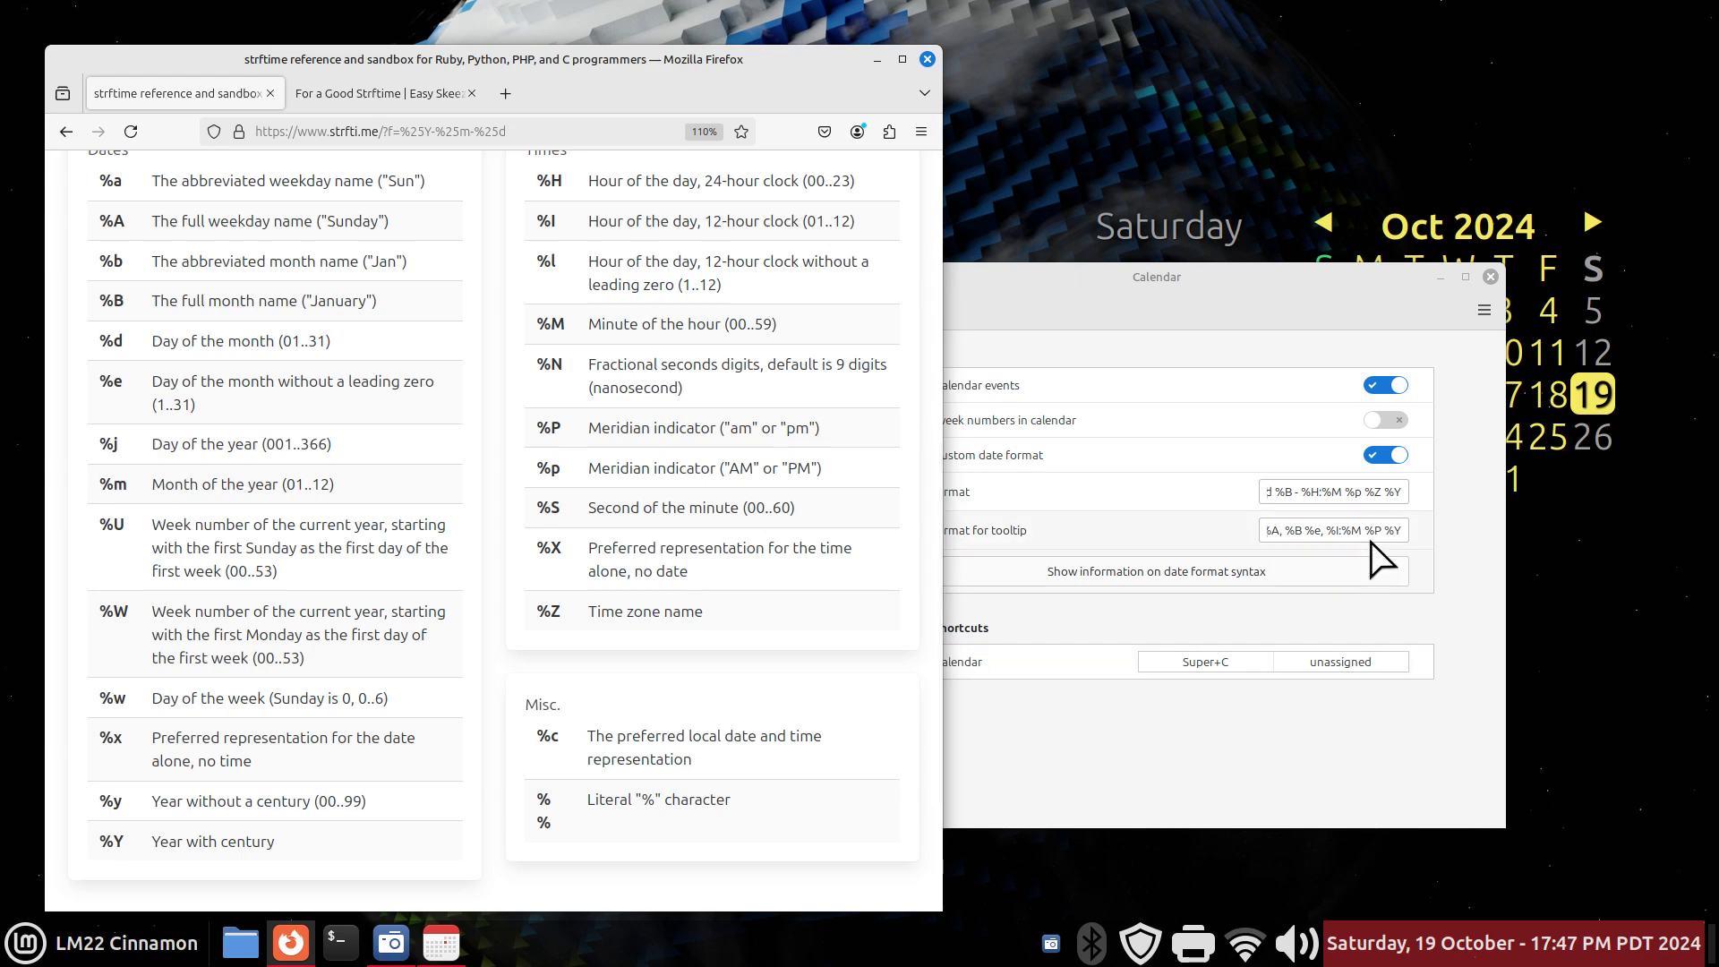
# Remove the space between %Z and %Y, then highlight %Y on strfti.me
pyautogui.click(1381, 491)
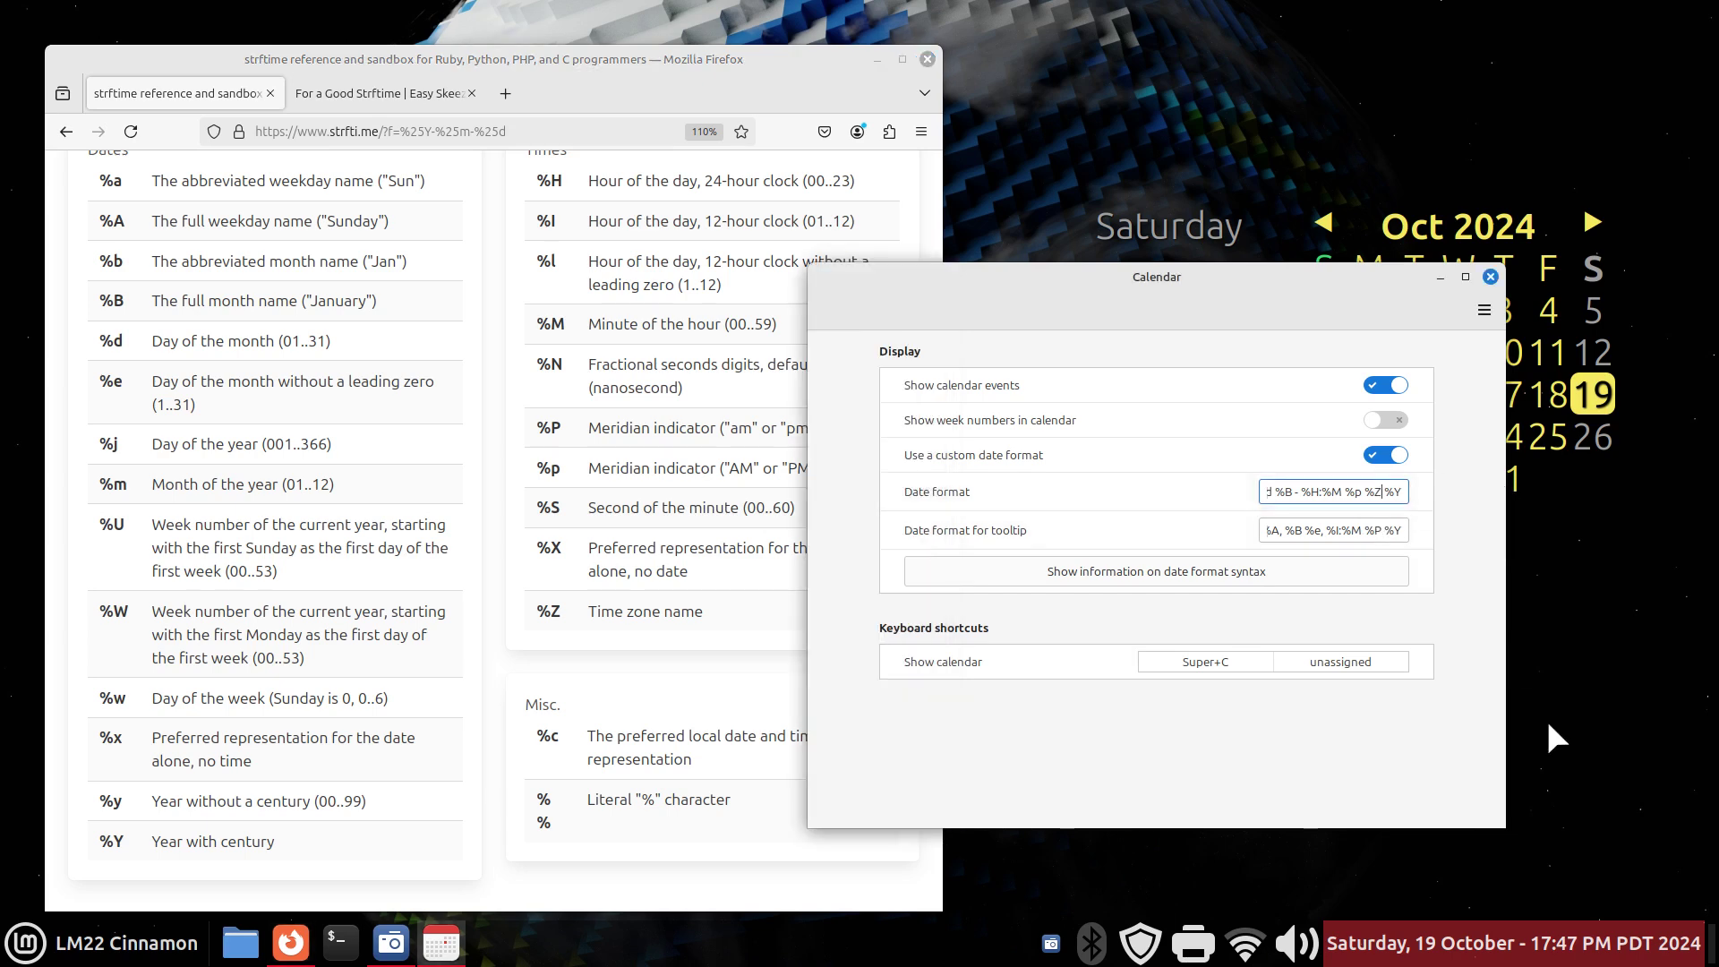
pyautogui.moveTo(1652, 953)
pyautogui.press('BackSpace')
pyautogui.press('End')
pyautogui.moveTo(98, 841); pyautogui.dragTo(124, 841)
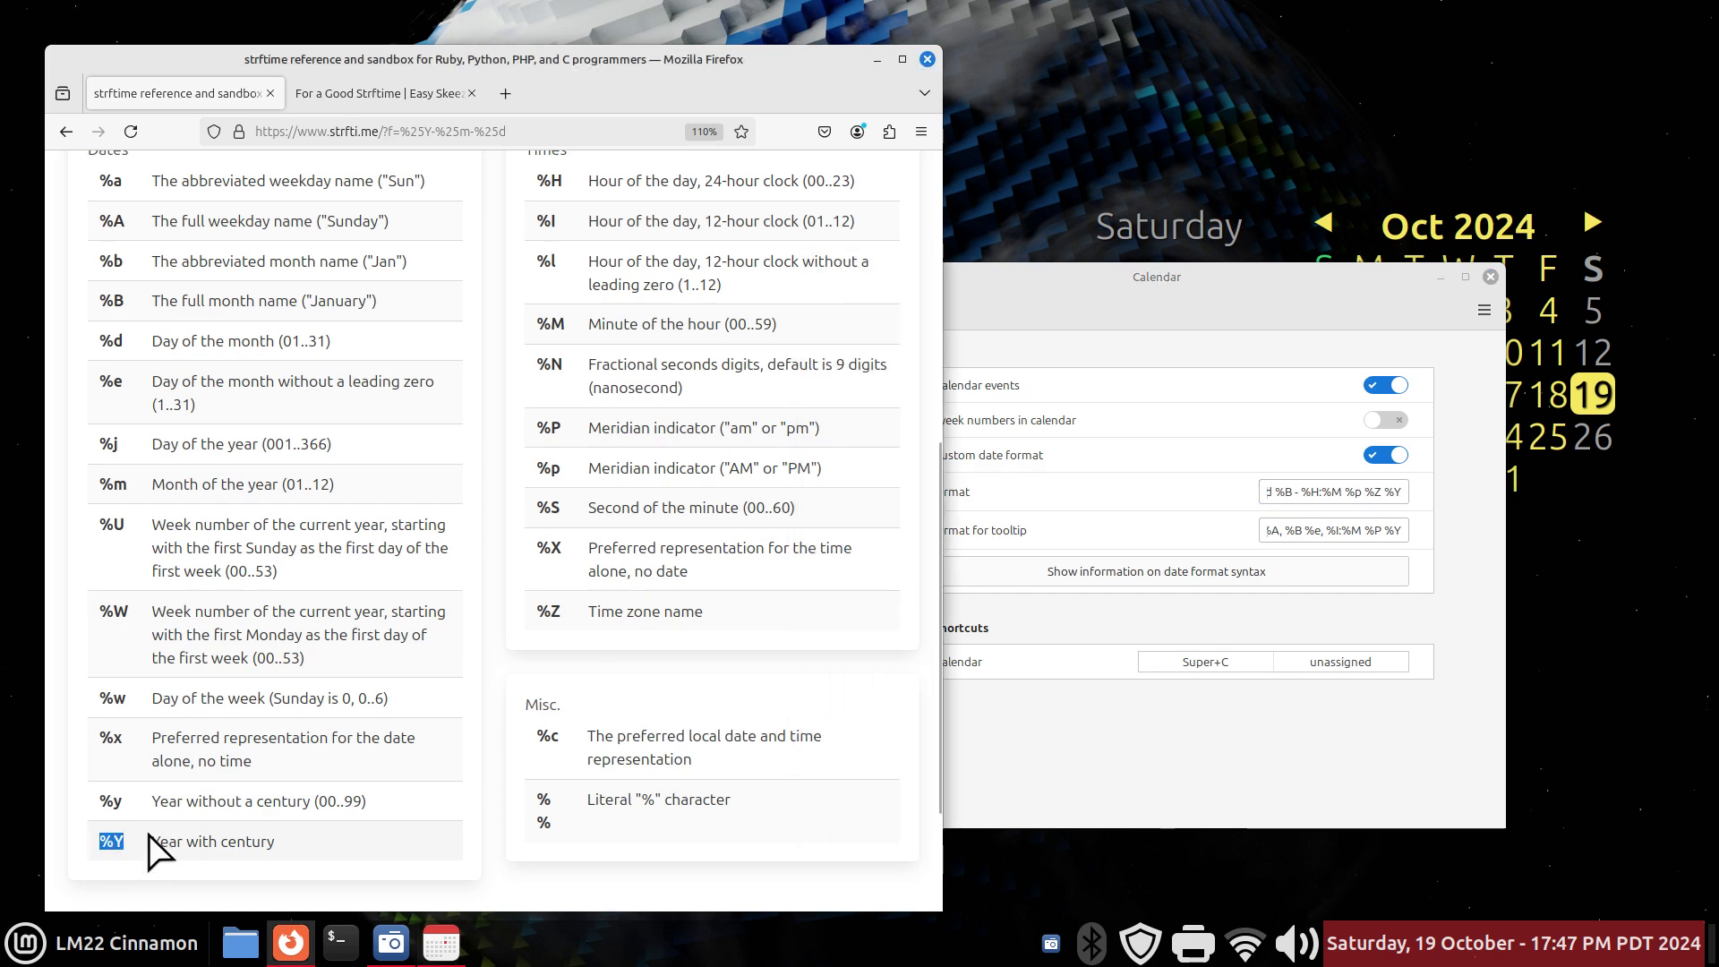
# Highlight the %Y year code on the For a Good Strftime page
pyautogui.click(418, 96)
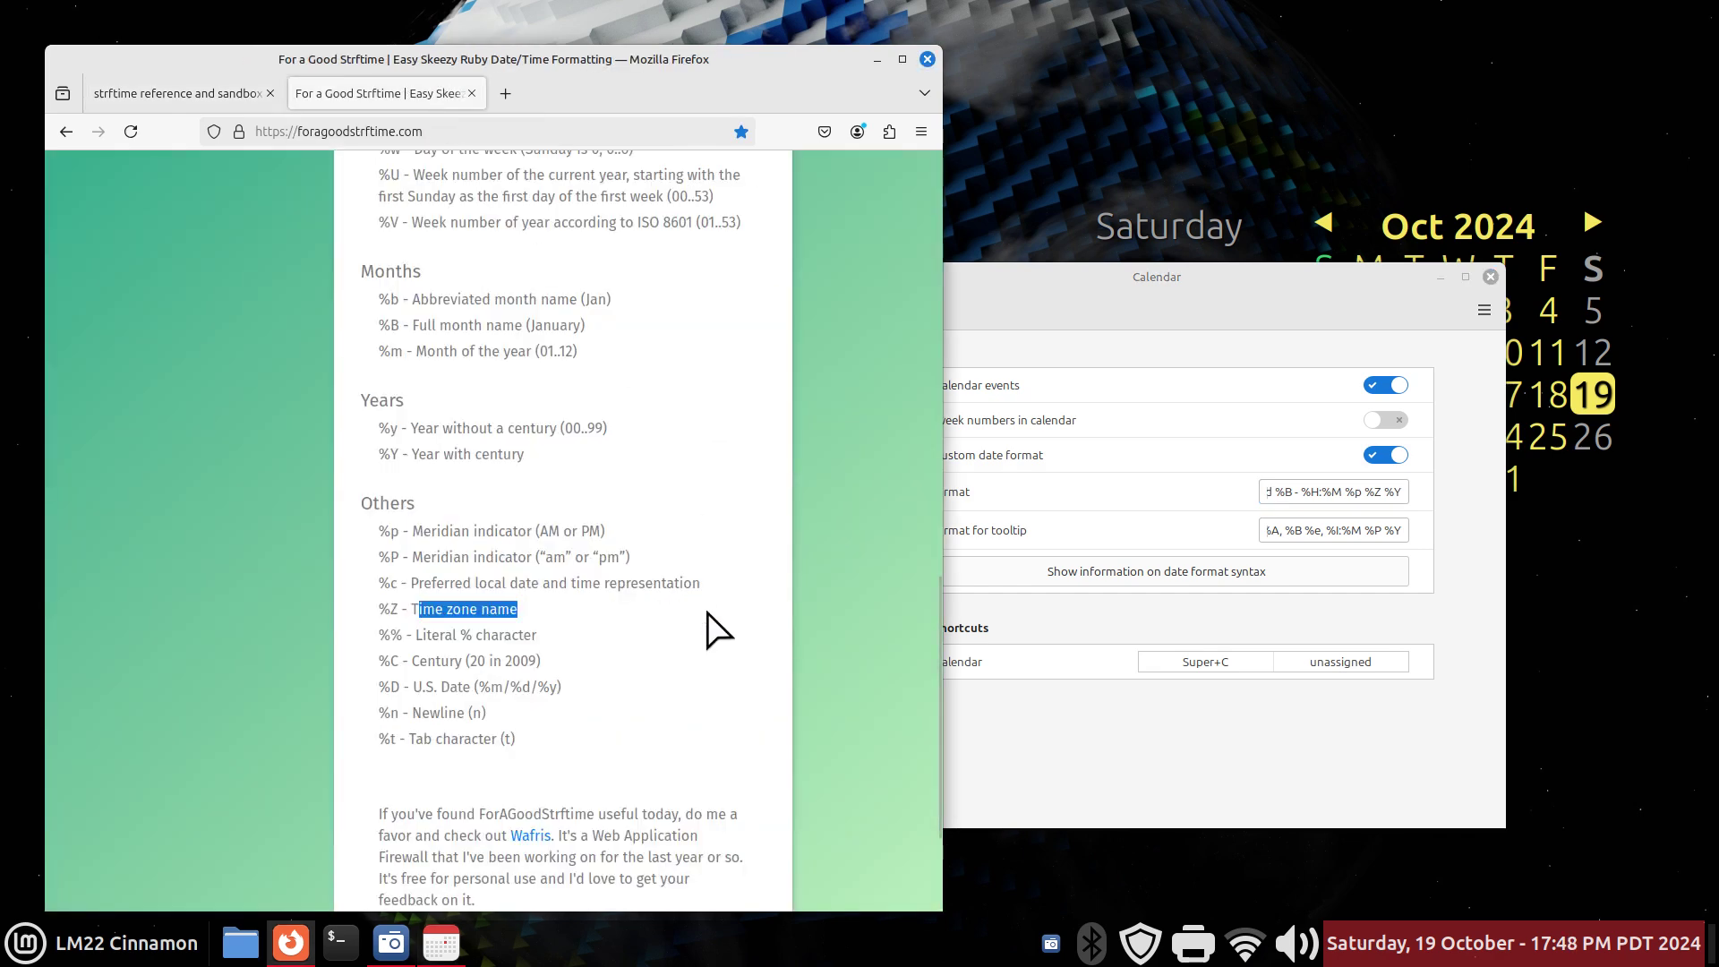
pyautogui.scroll(5, 667, 663)
pyautogui.scroll(-2, 583, 737)
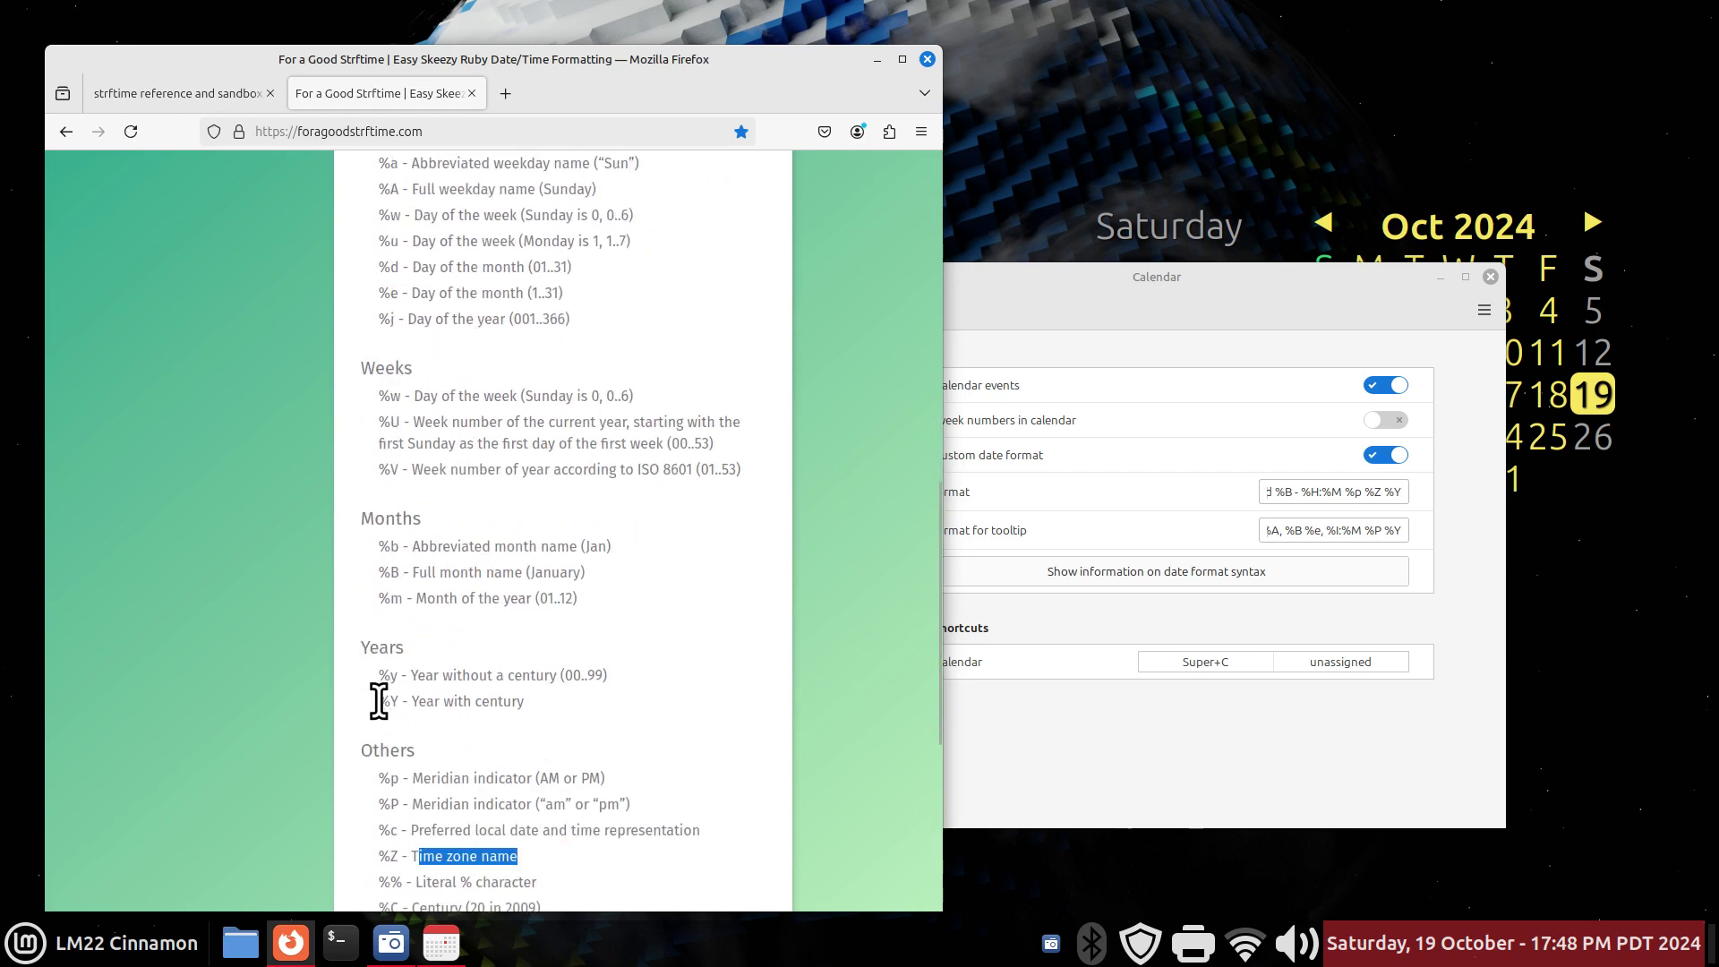
pyautogui.moveTo(379, 701); pyautogui.dragTo(403, 701)
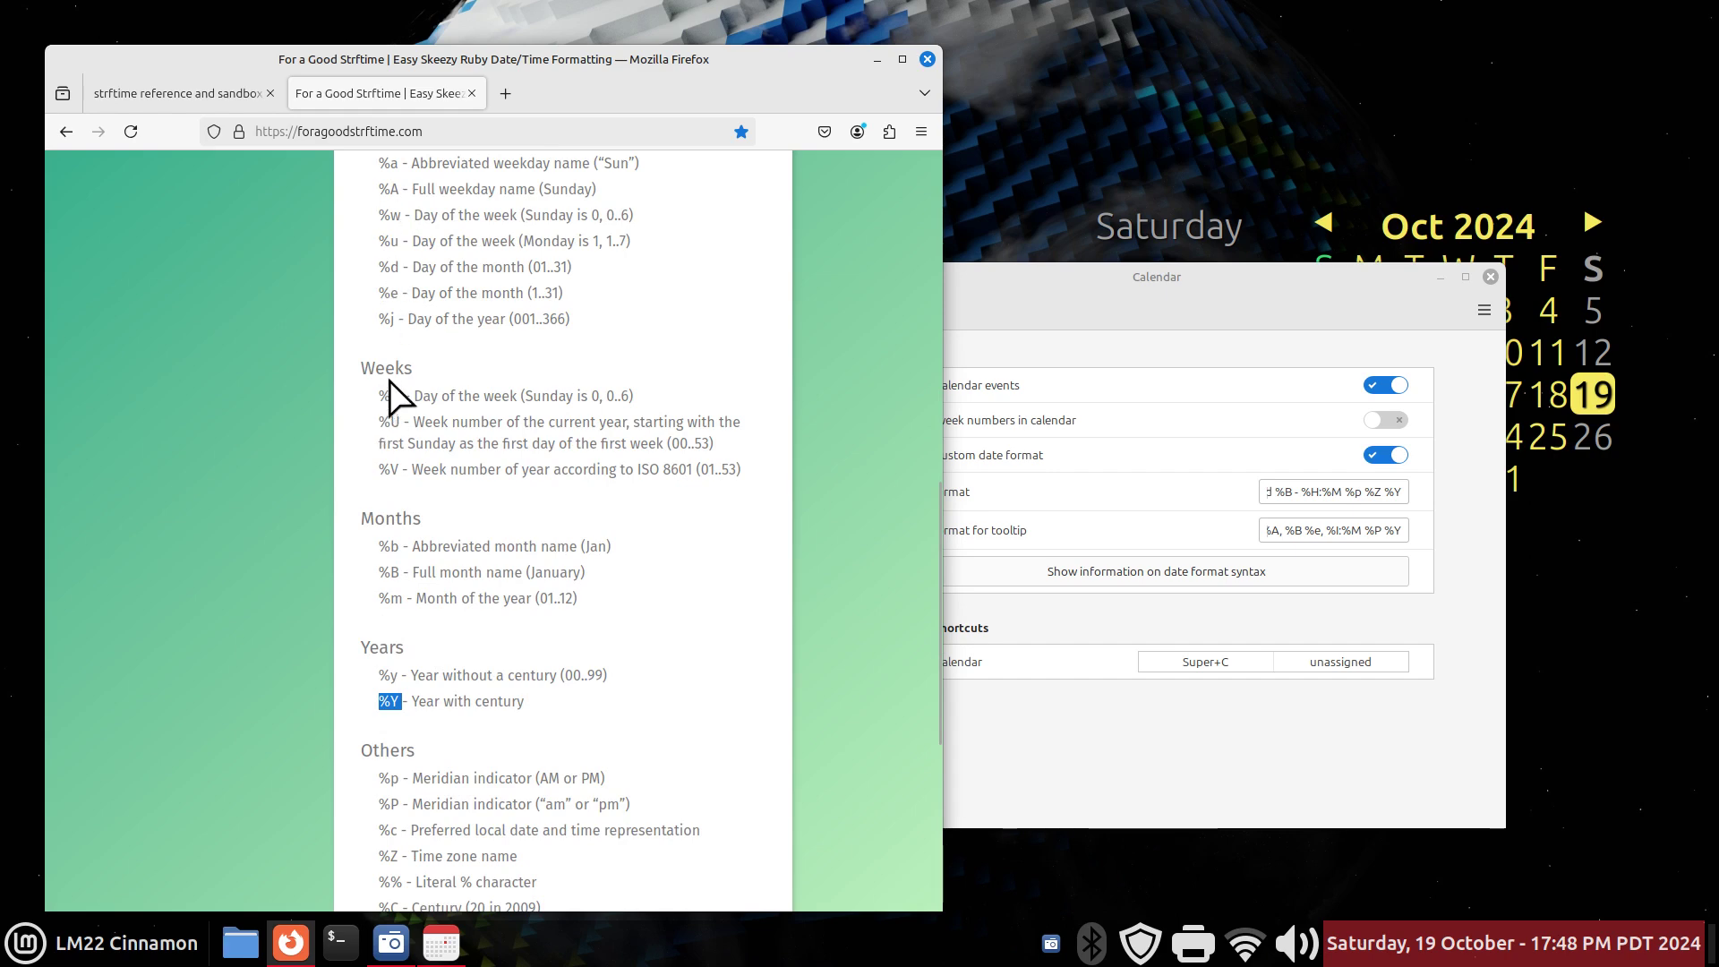
pyautogui.click(173, 97)
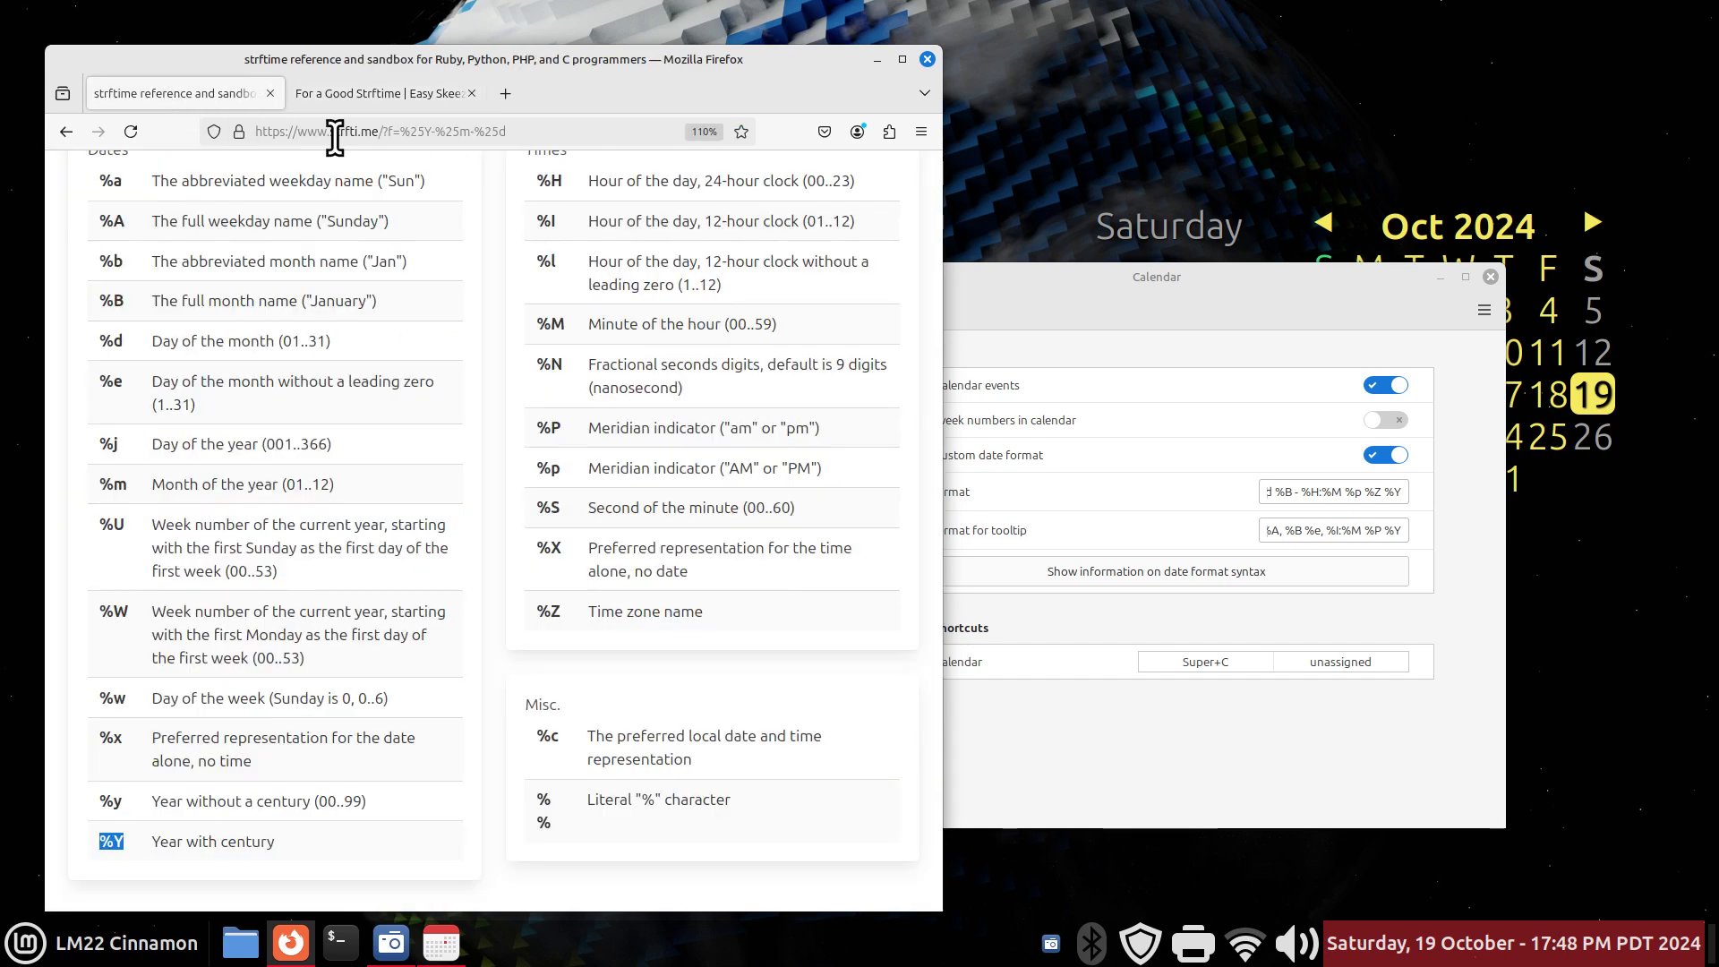
# Swap %Y for %y to preview a two-digit year, then restore %Y
pyautogui.click(1394, 492)
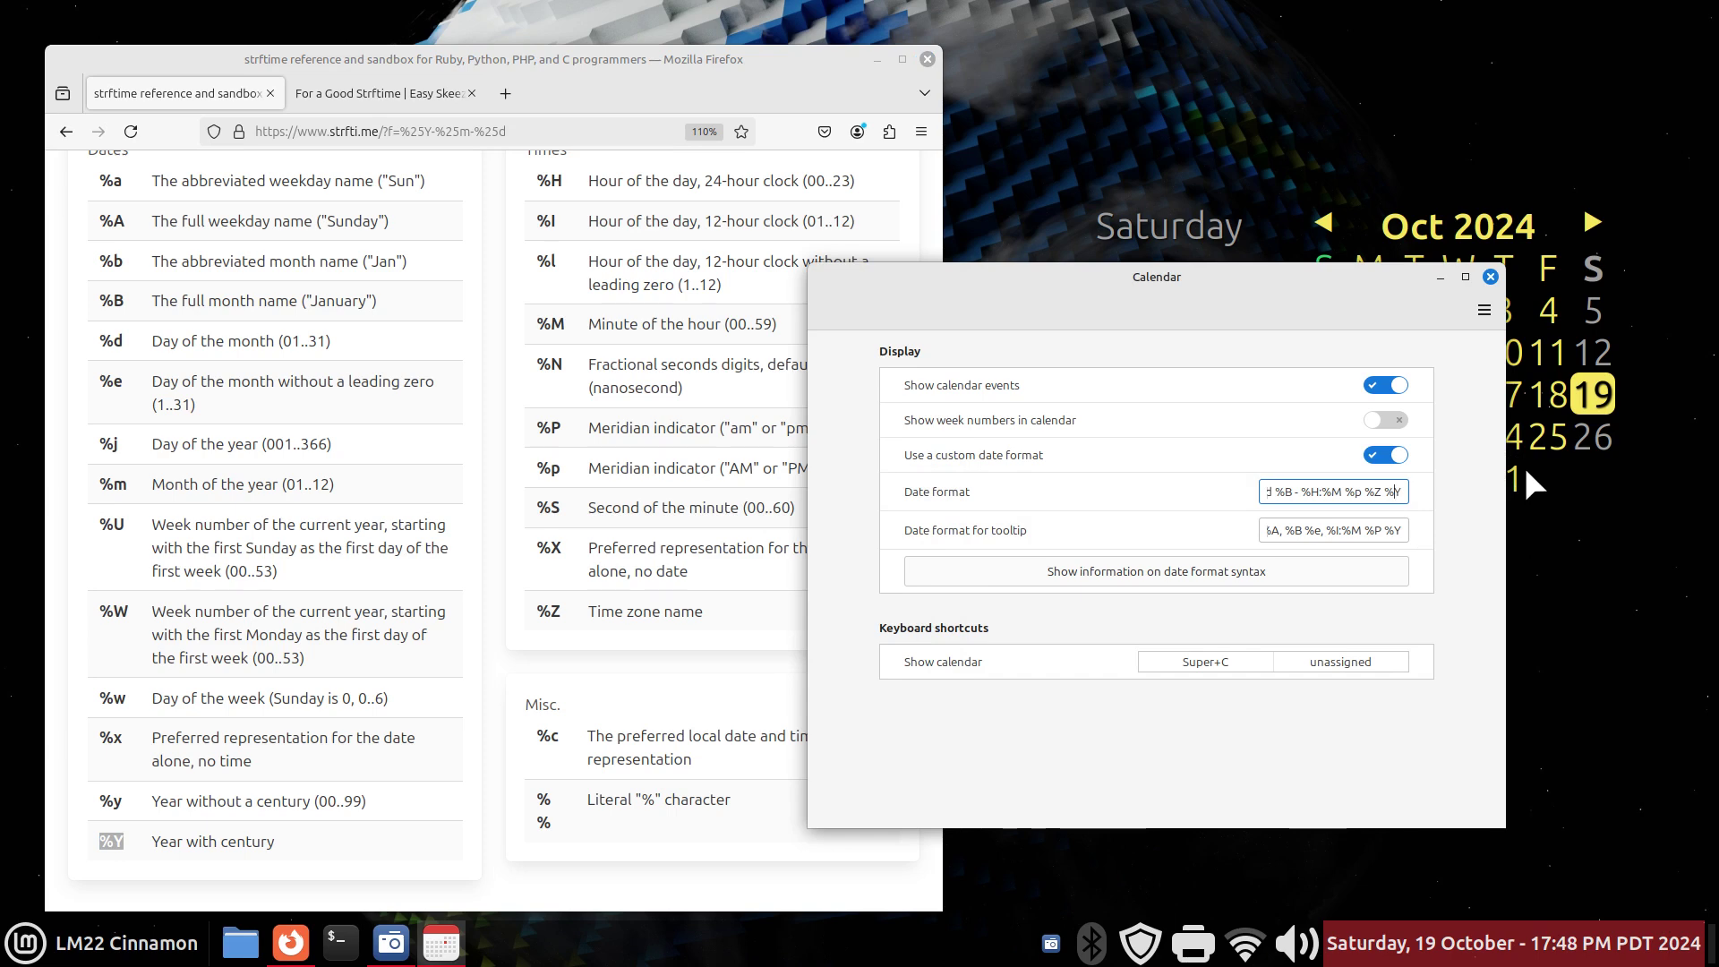
pyautogui.press('Delete')
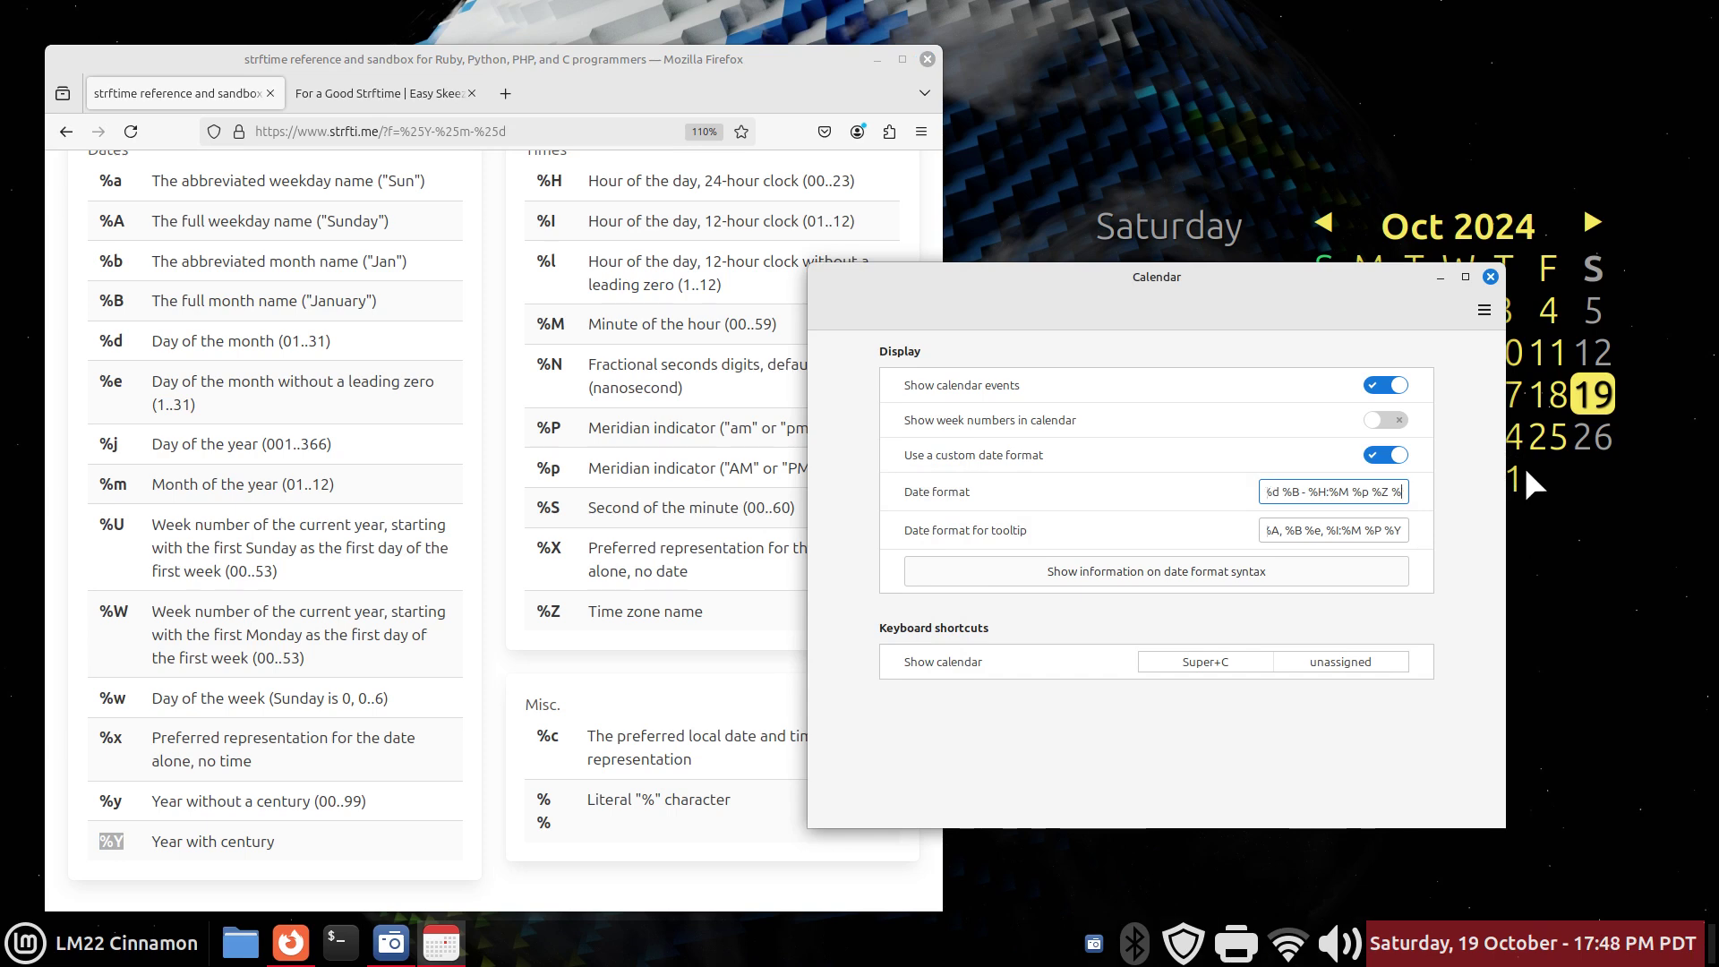
pyautogui.write('y')
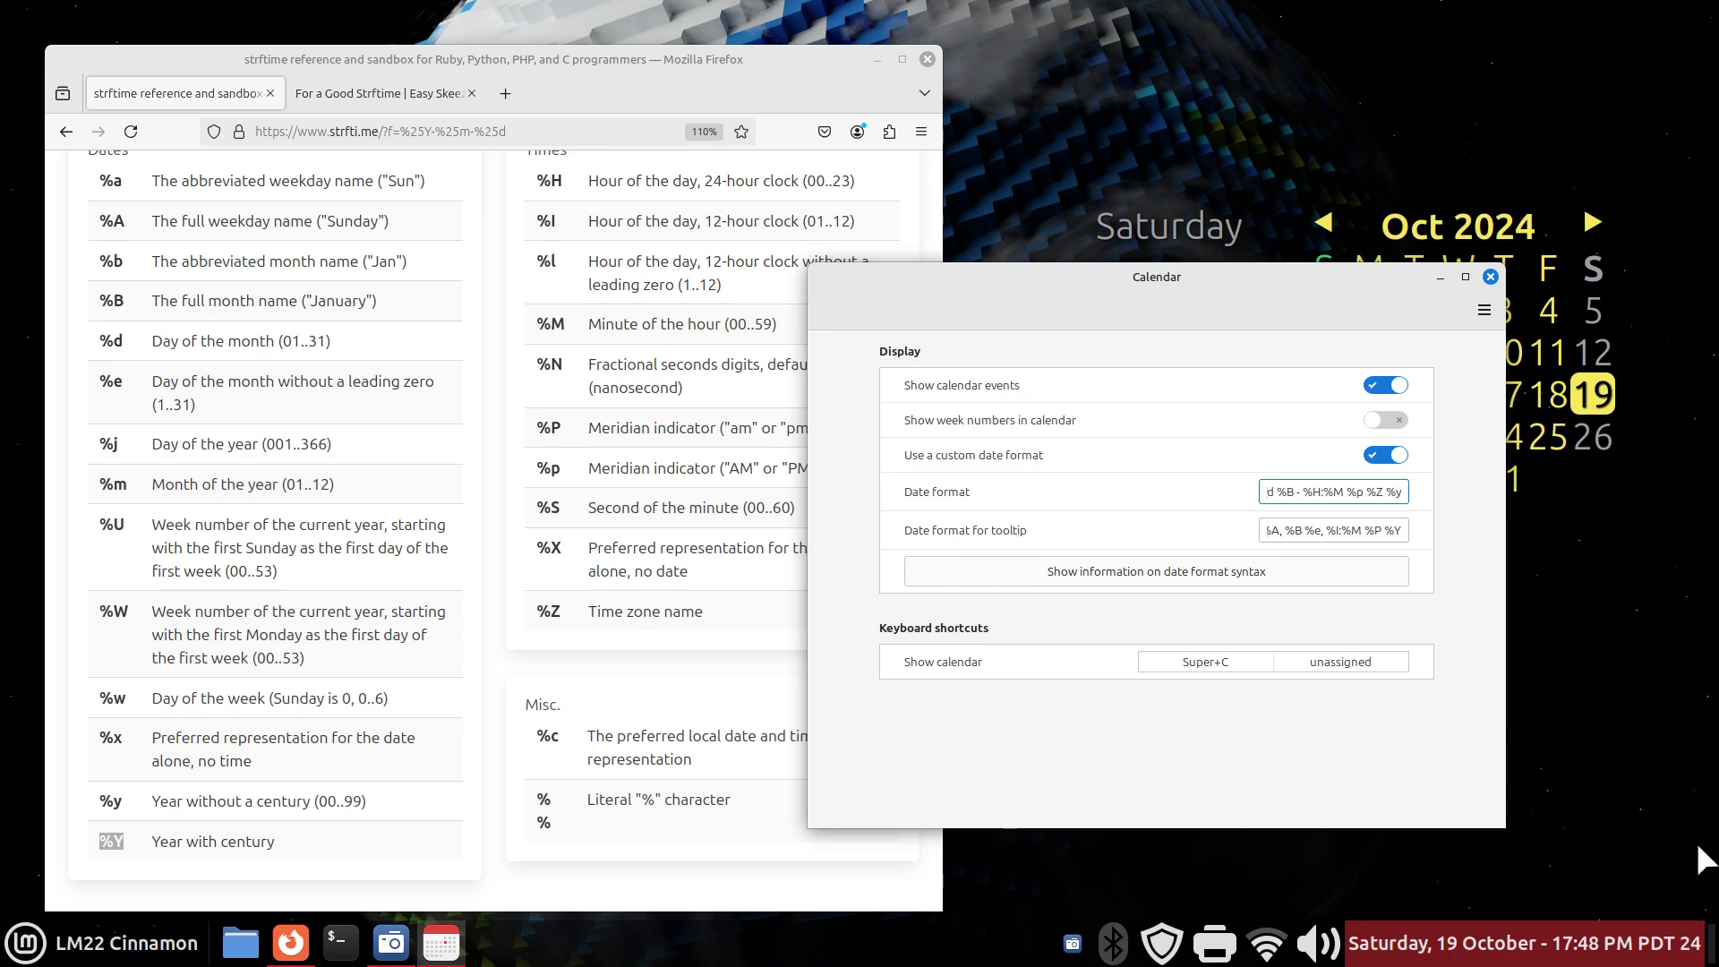
pyautogui.moveTo(1685, 944)
pyautogui.click(1318, 531)
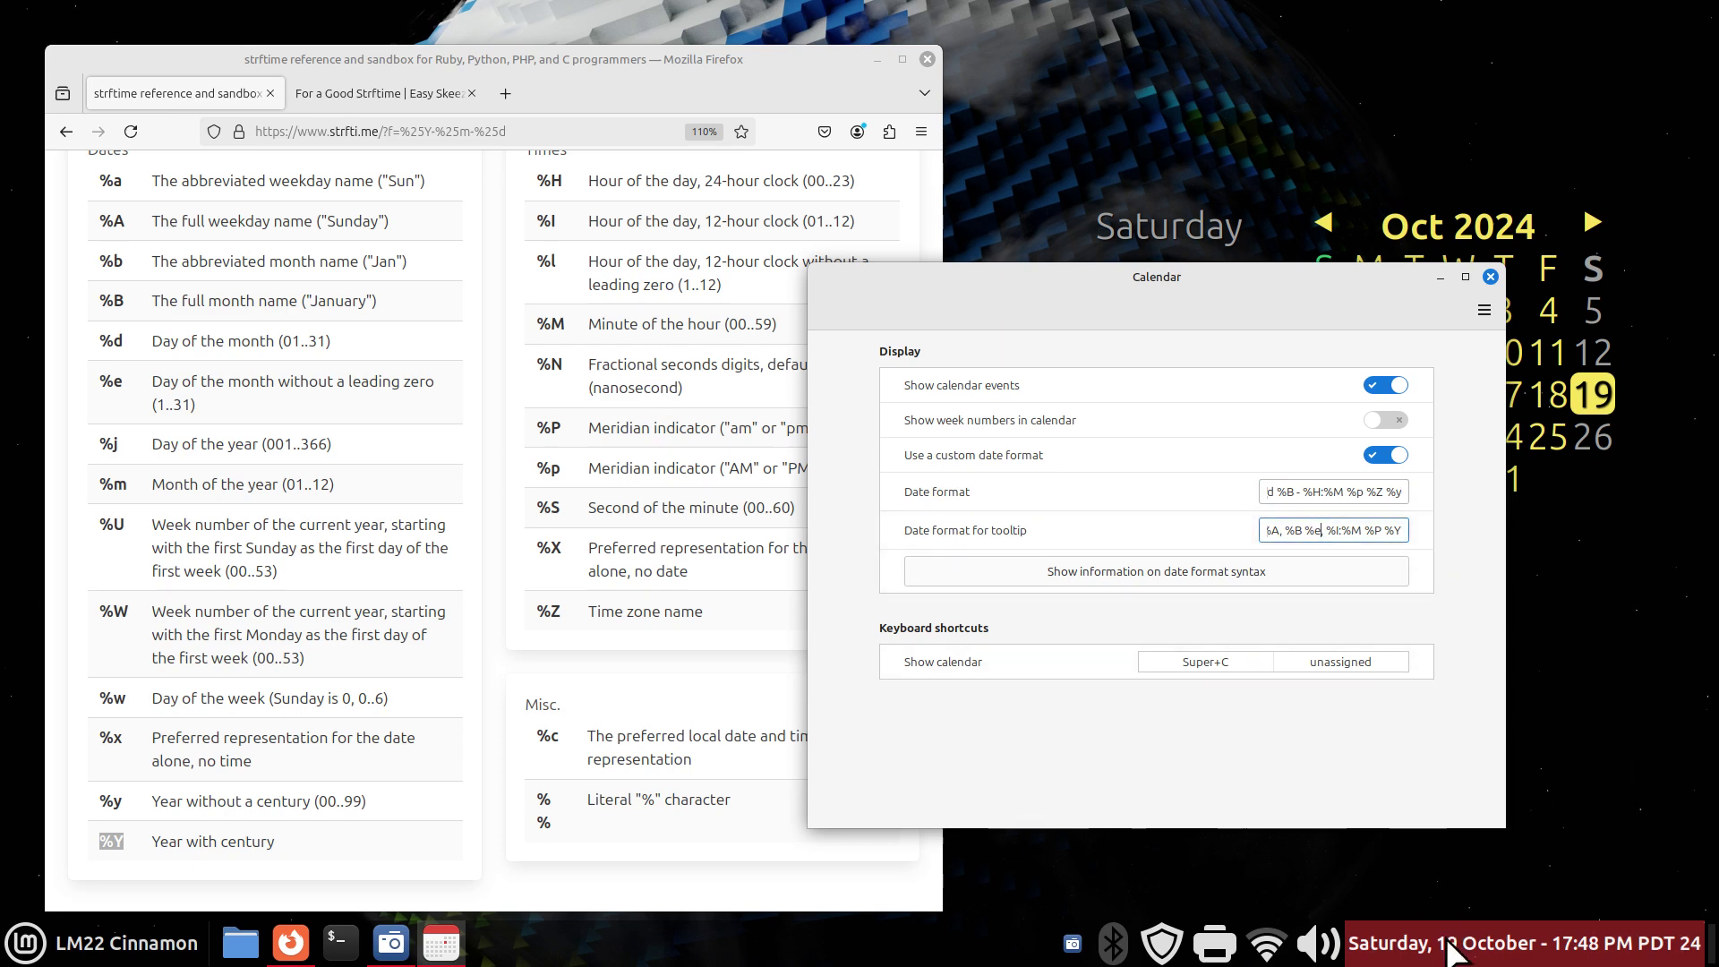
pyautogui.moveTo(1451, 953)
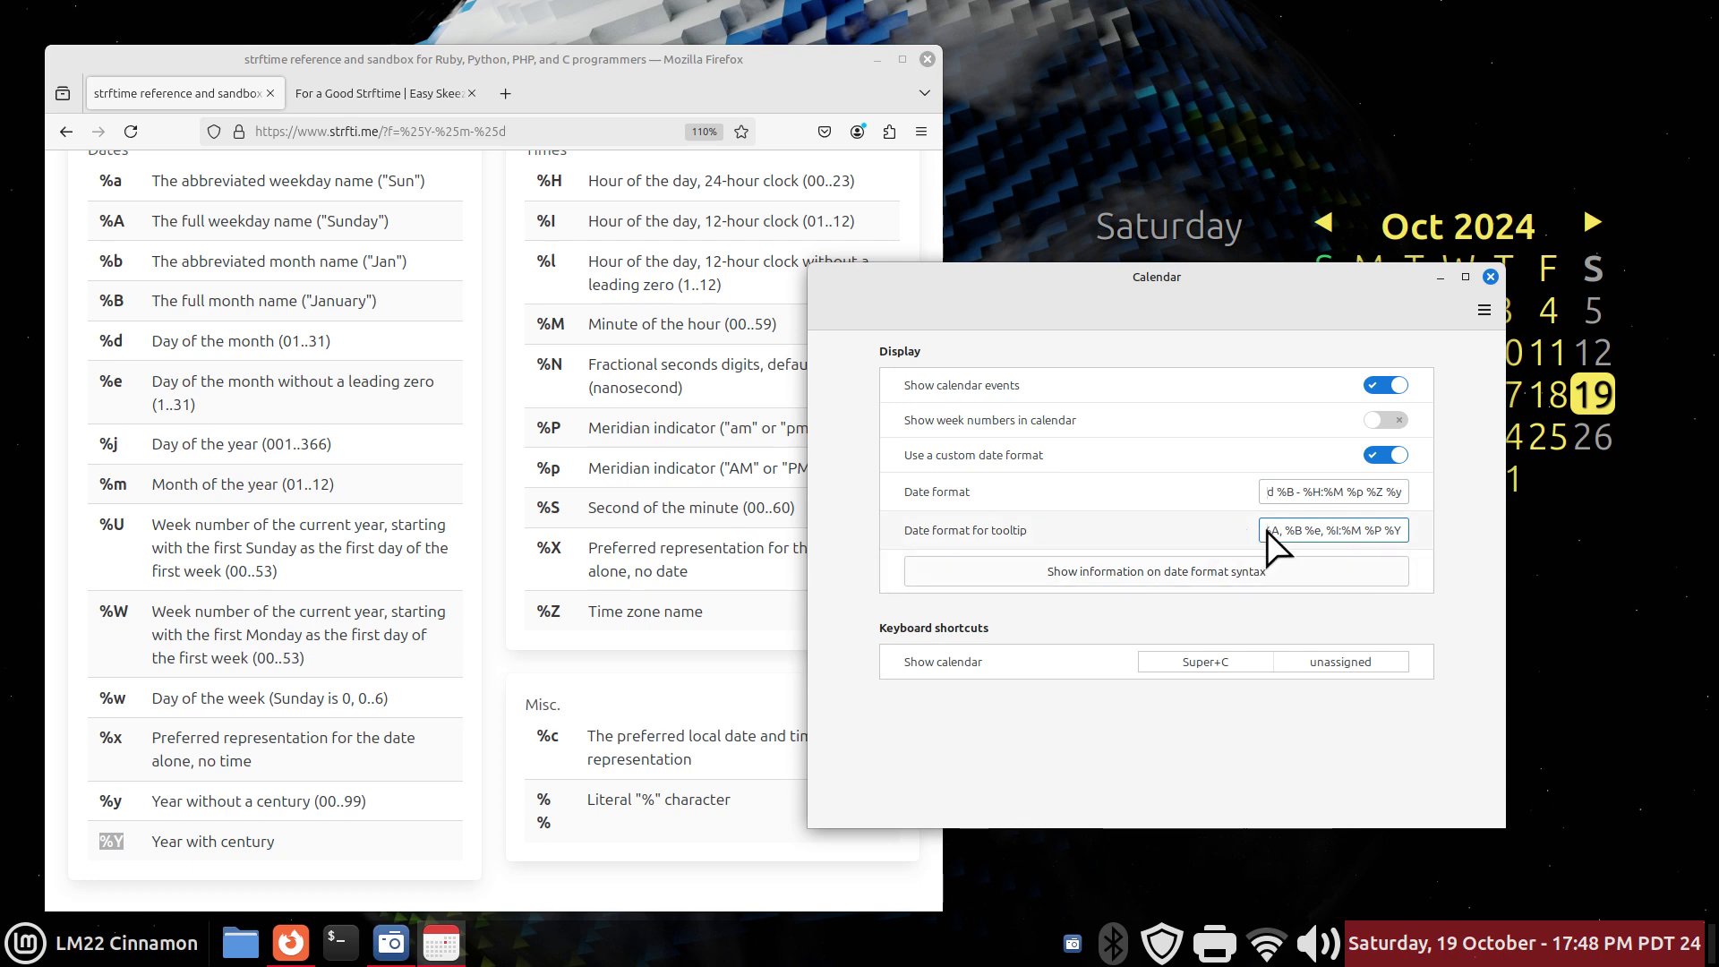
pyautogui.click(1398, 491)
pyautogui.press('BackSpace')
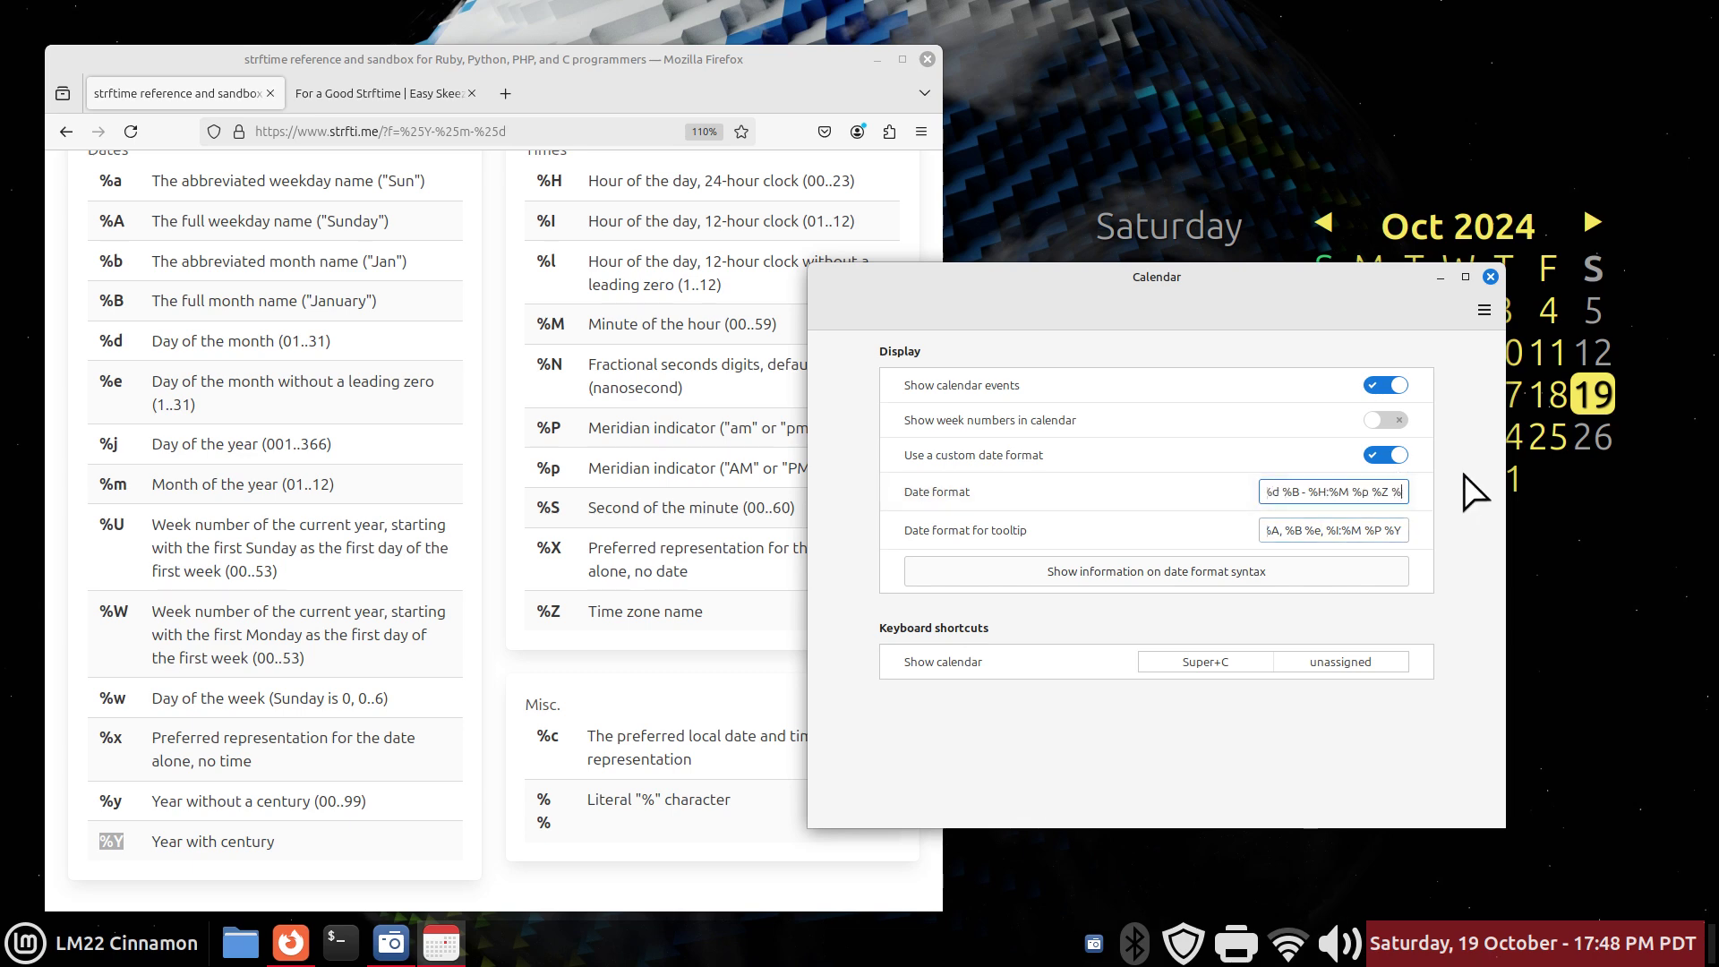
pyautogui.write('Y')
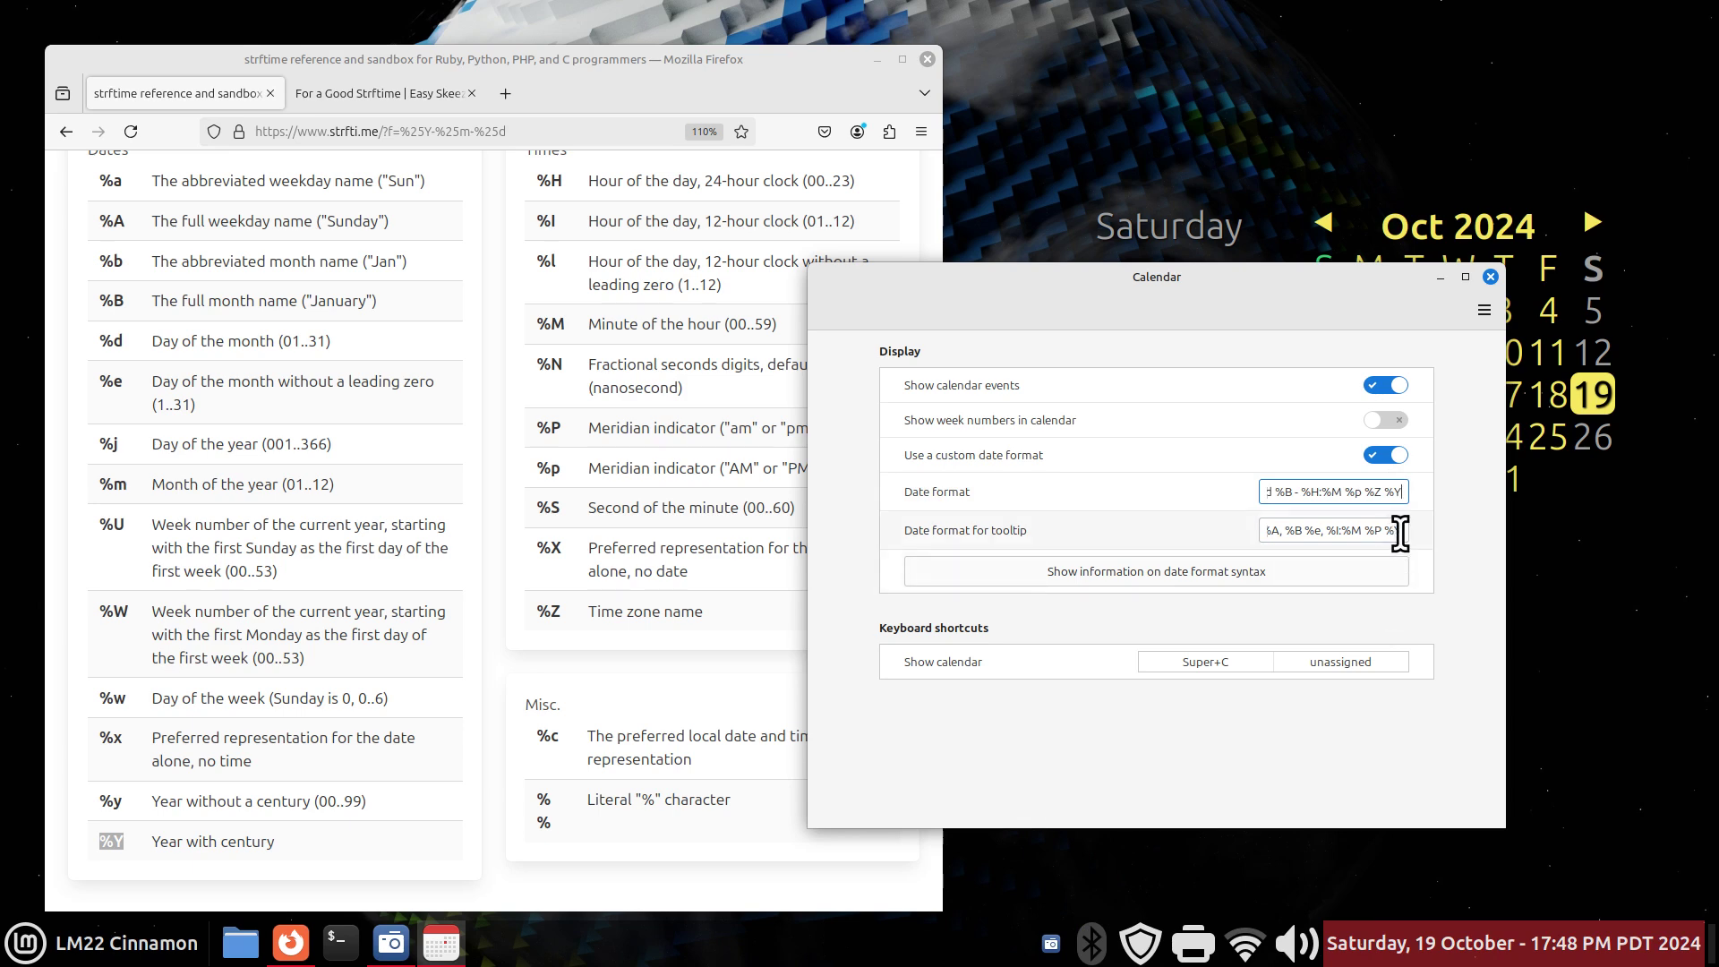
# Clear the tooltip format, enter %Y, and hover the clock to see 2024
pyautogui.moveTo(1396, 536); pyautogui.dragTo(1210, 530)
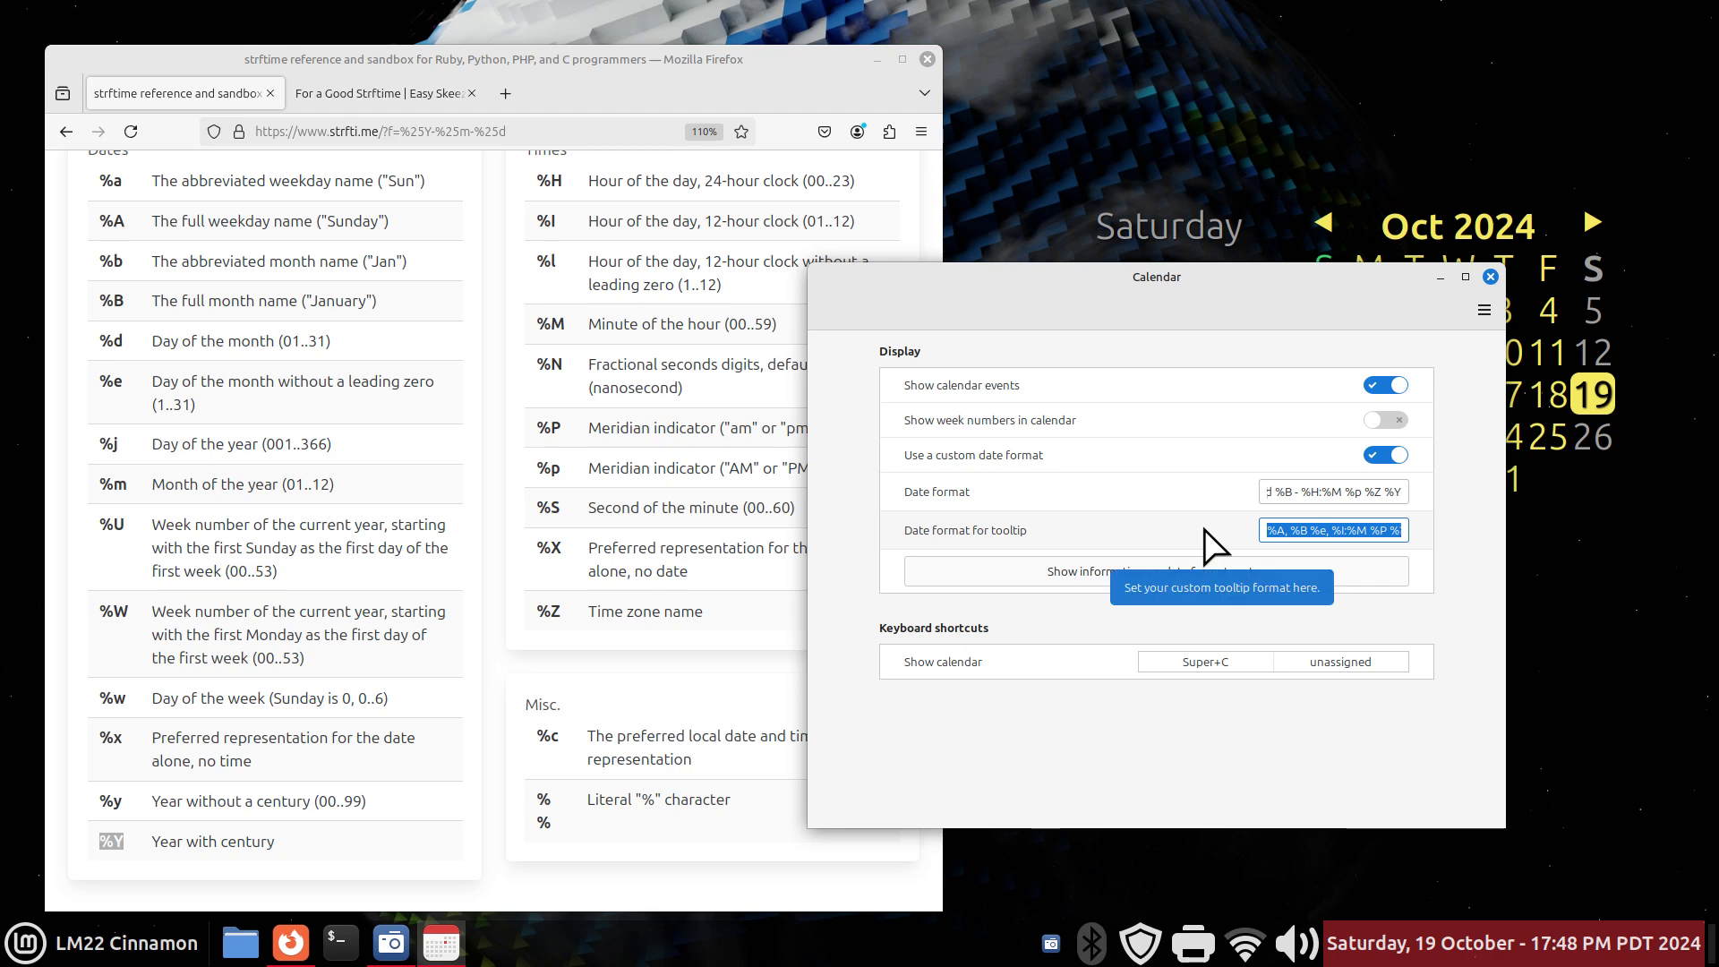
pyautogui.press('BackSpace')
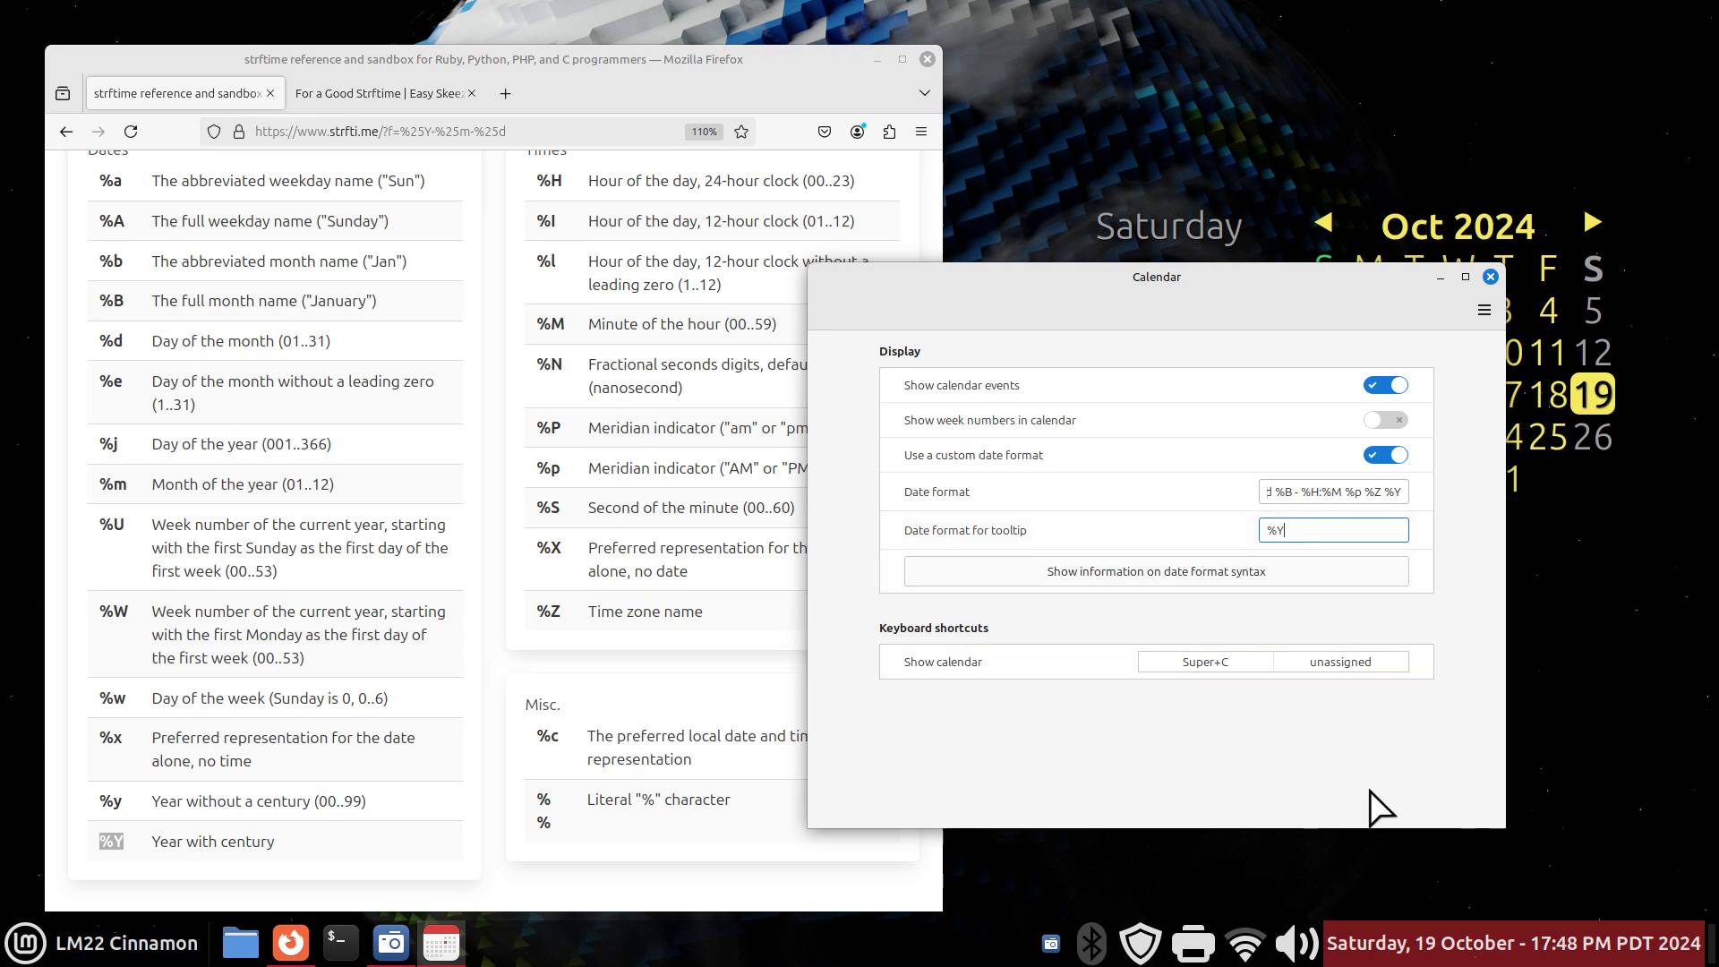
pyautogui.moveTo(1531, 941)
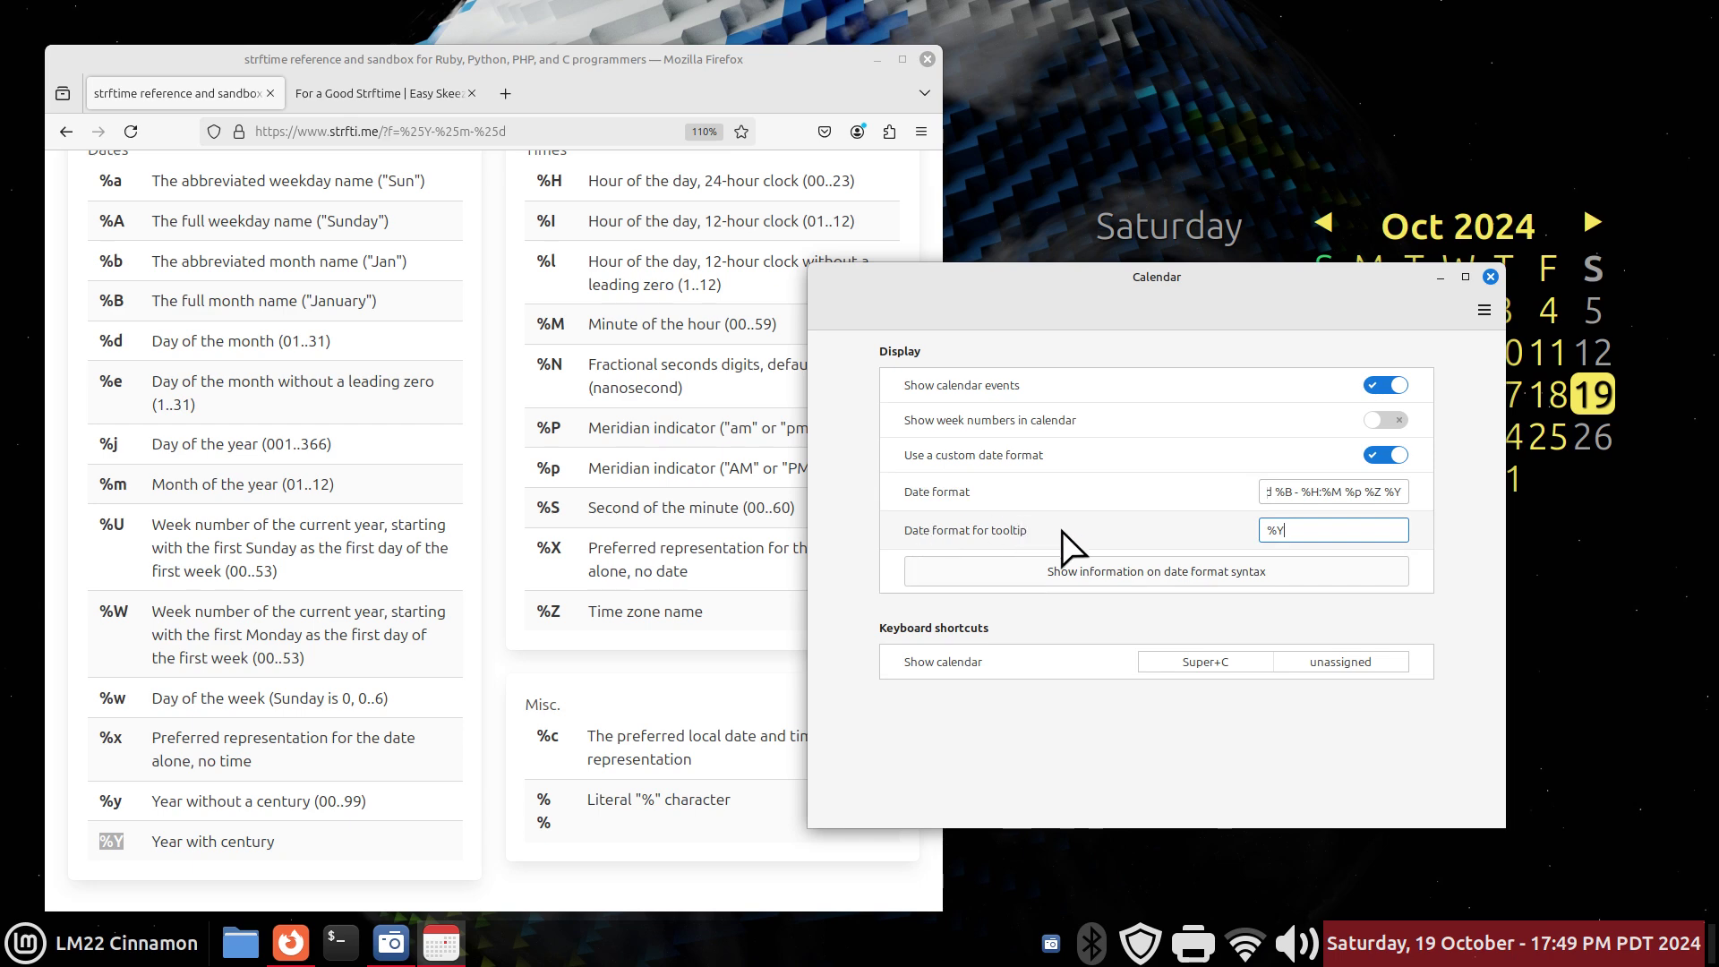
pyautogui.moveTo(1478, 957)
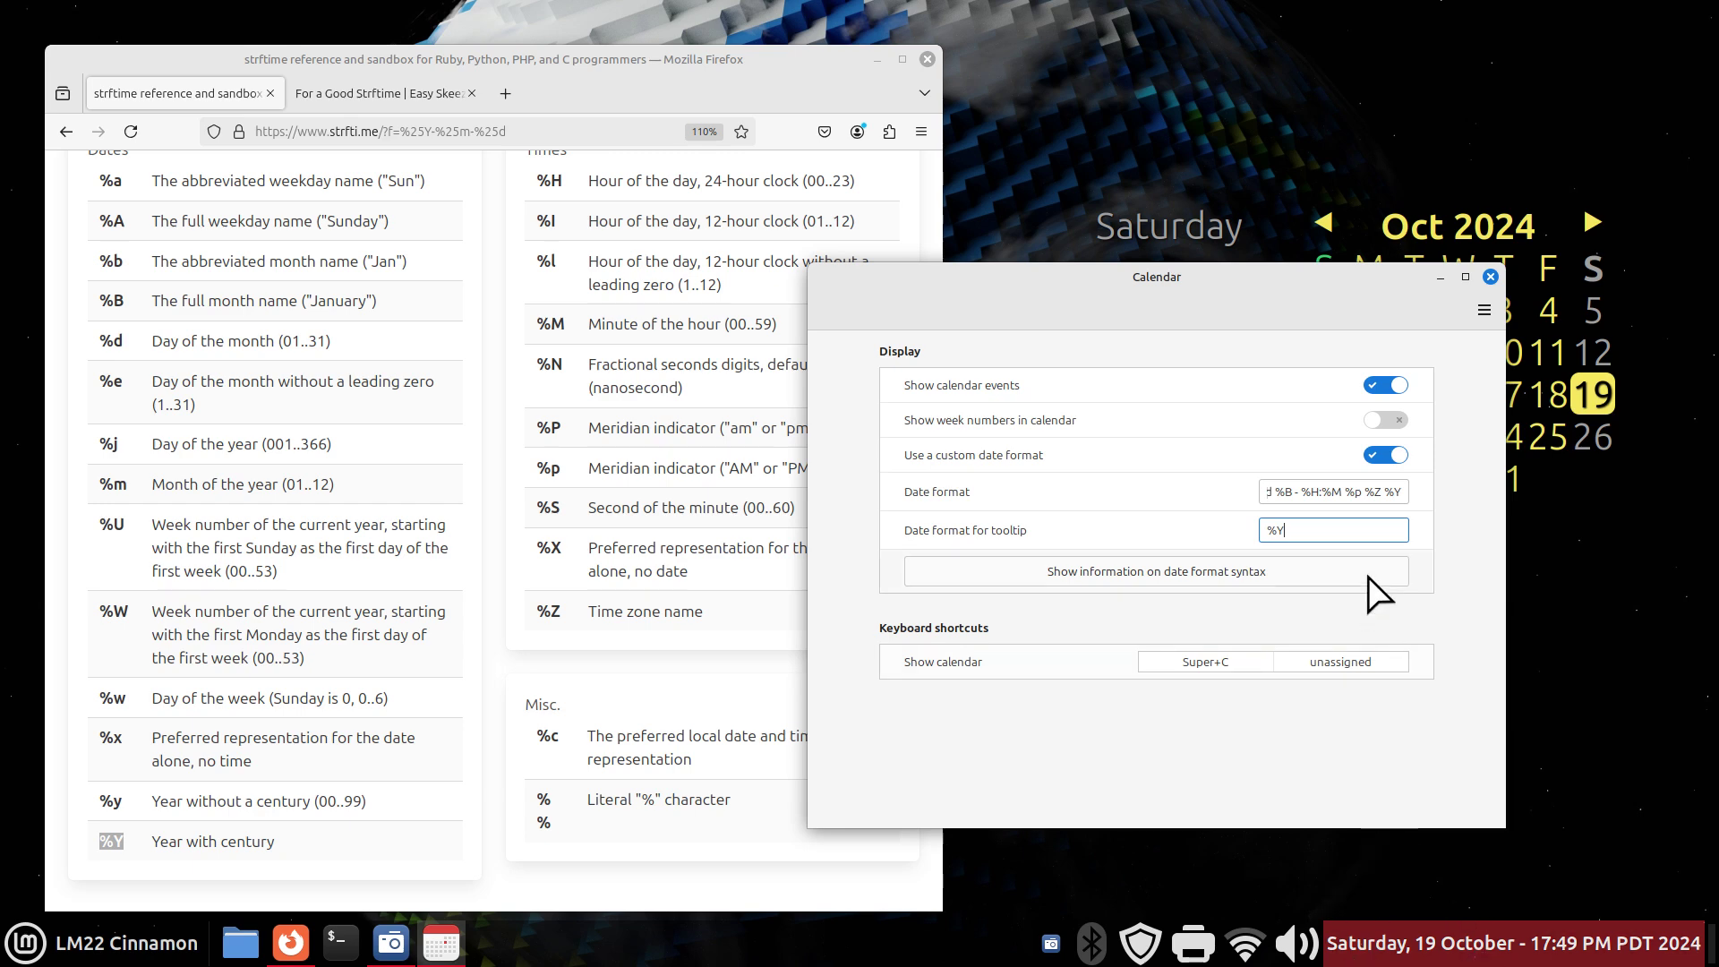
# Paste the full weekday, month, day, time and year pattern back into the tooltip format
pyautogui.doubleClick(1274, 530)
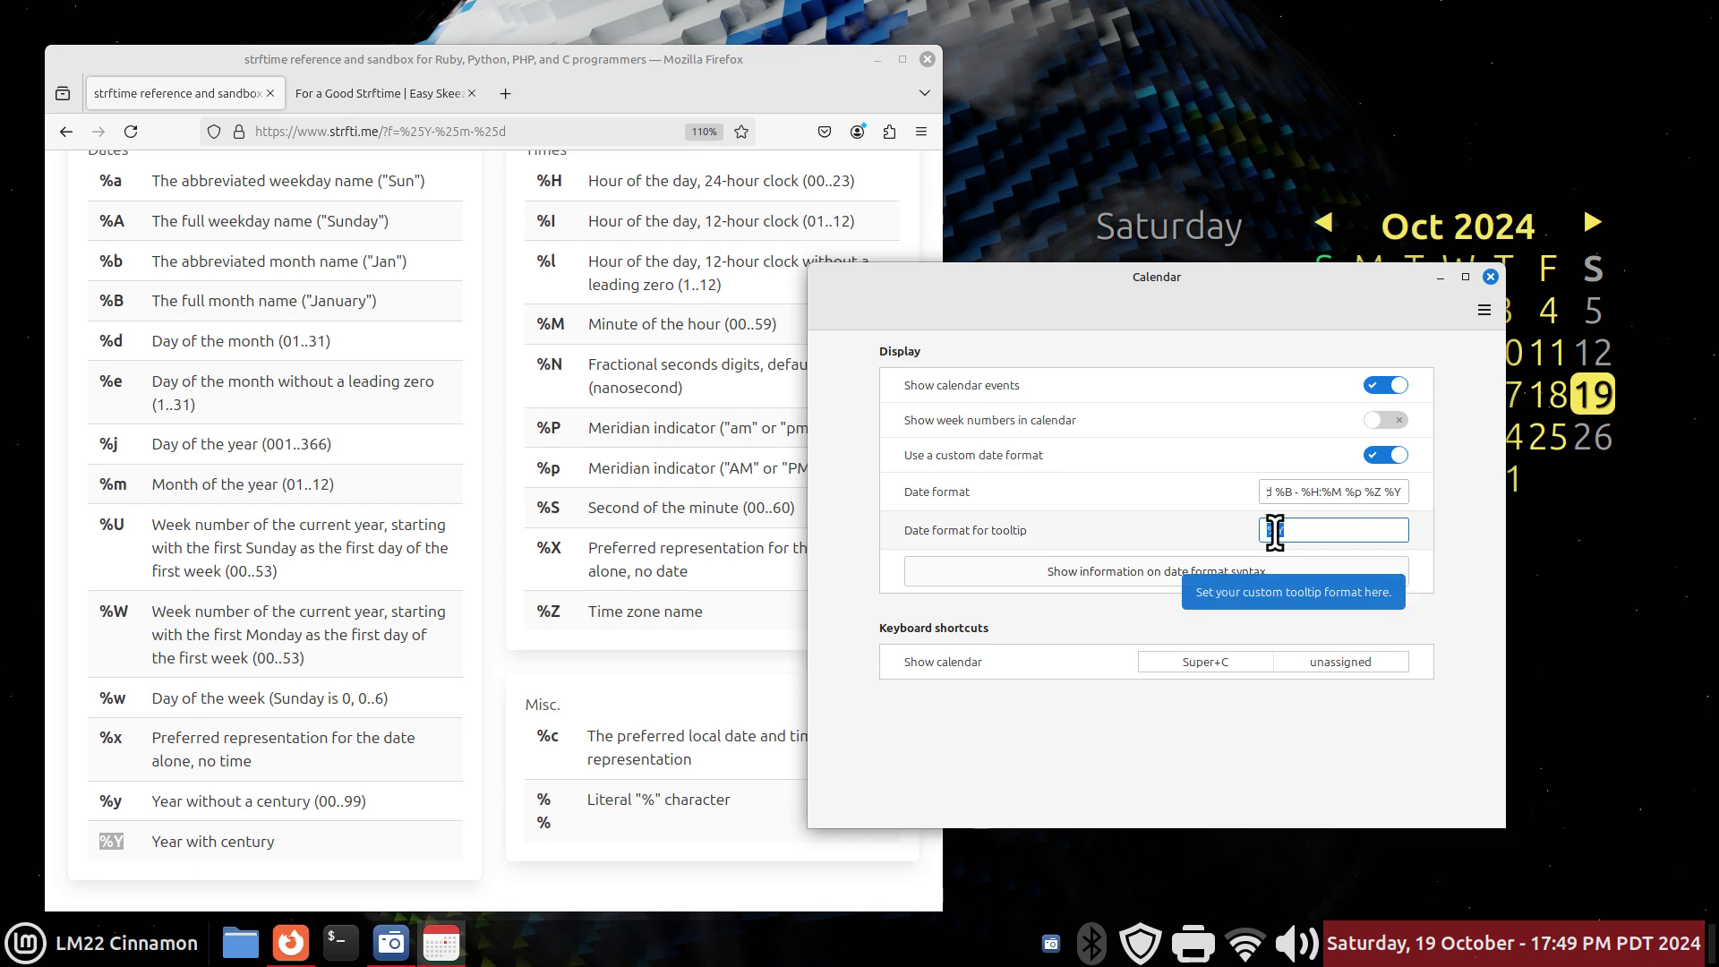
pyautogui.hotkey('ctrl', 'v')
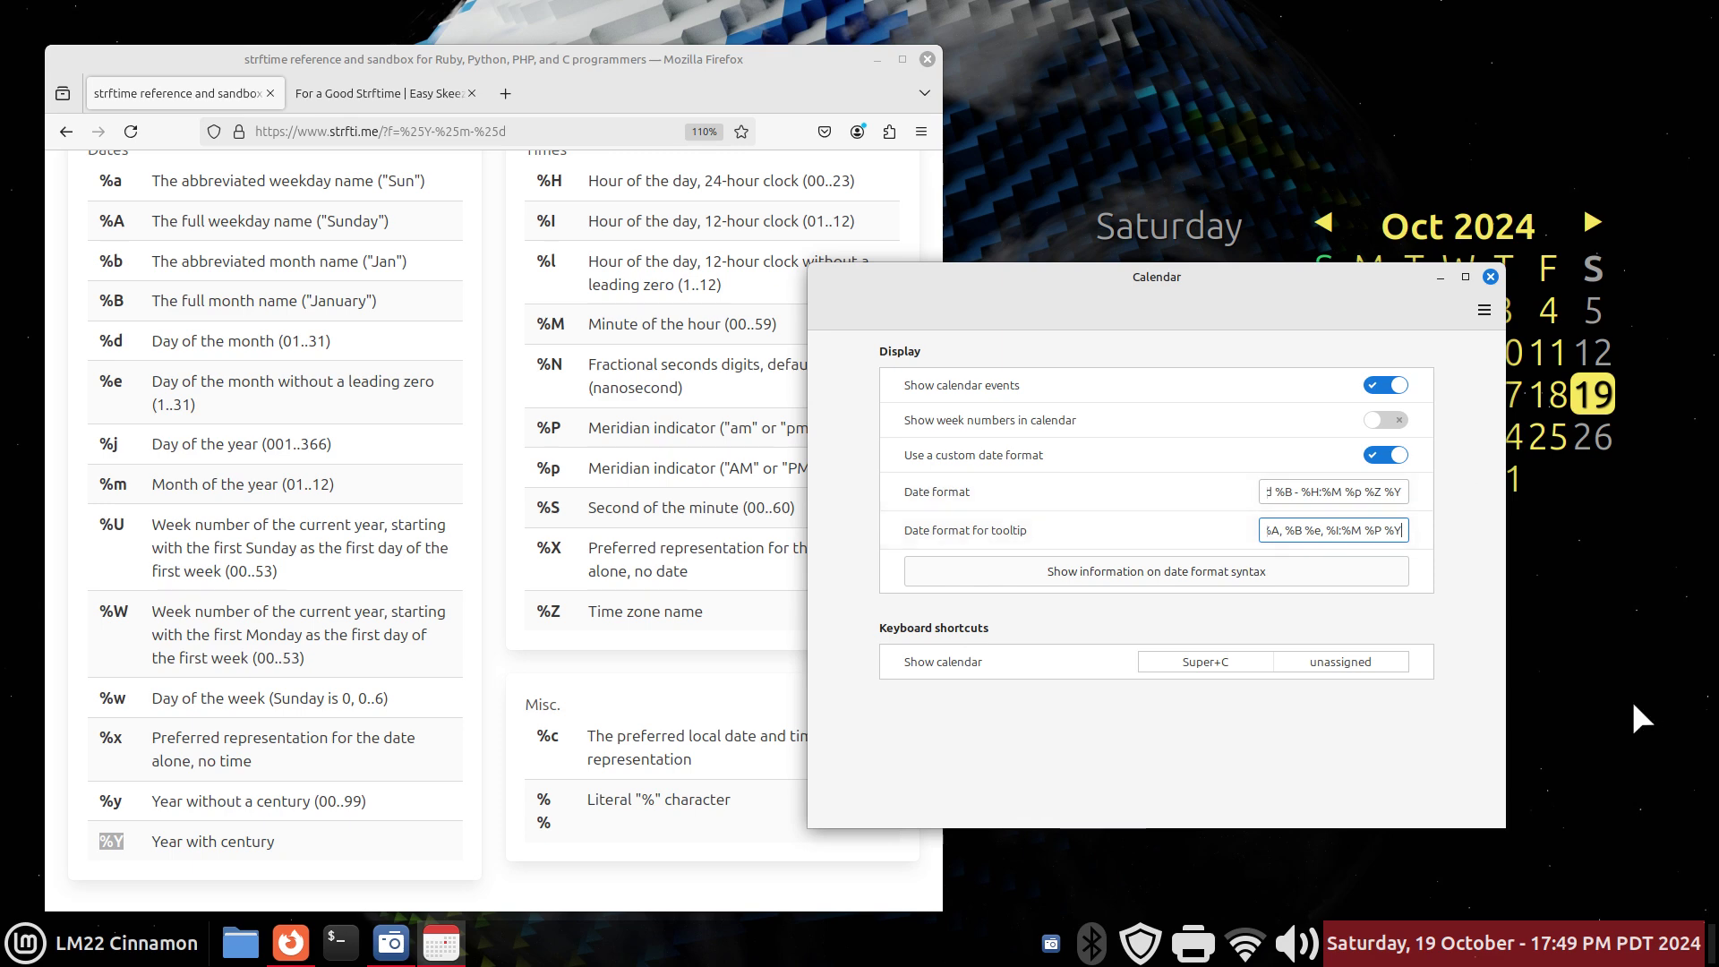
pyautogui.moveTo(1508, 947)
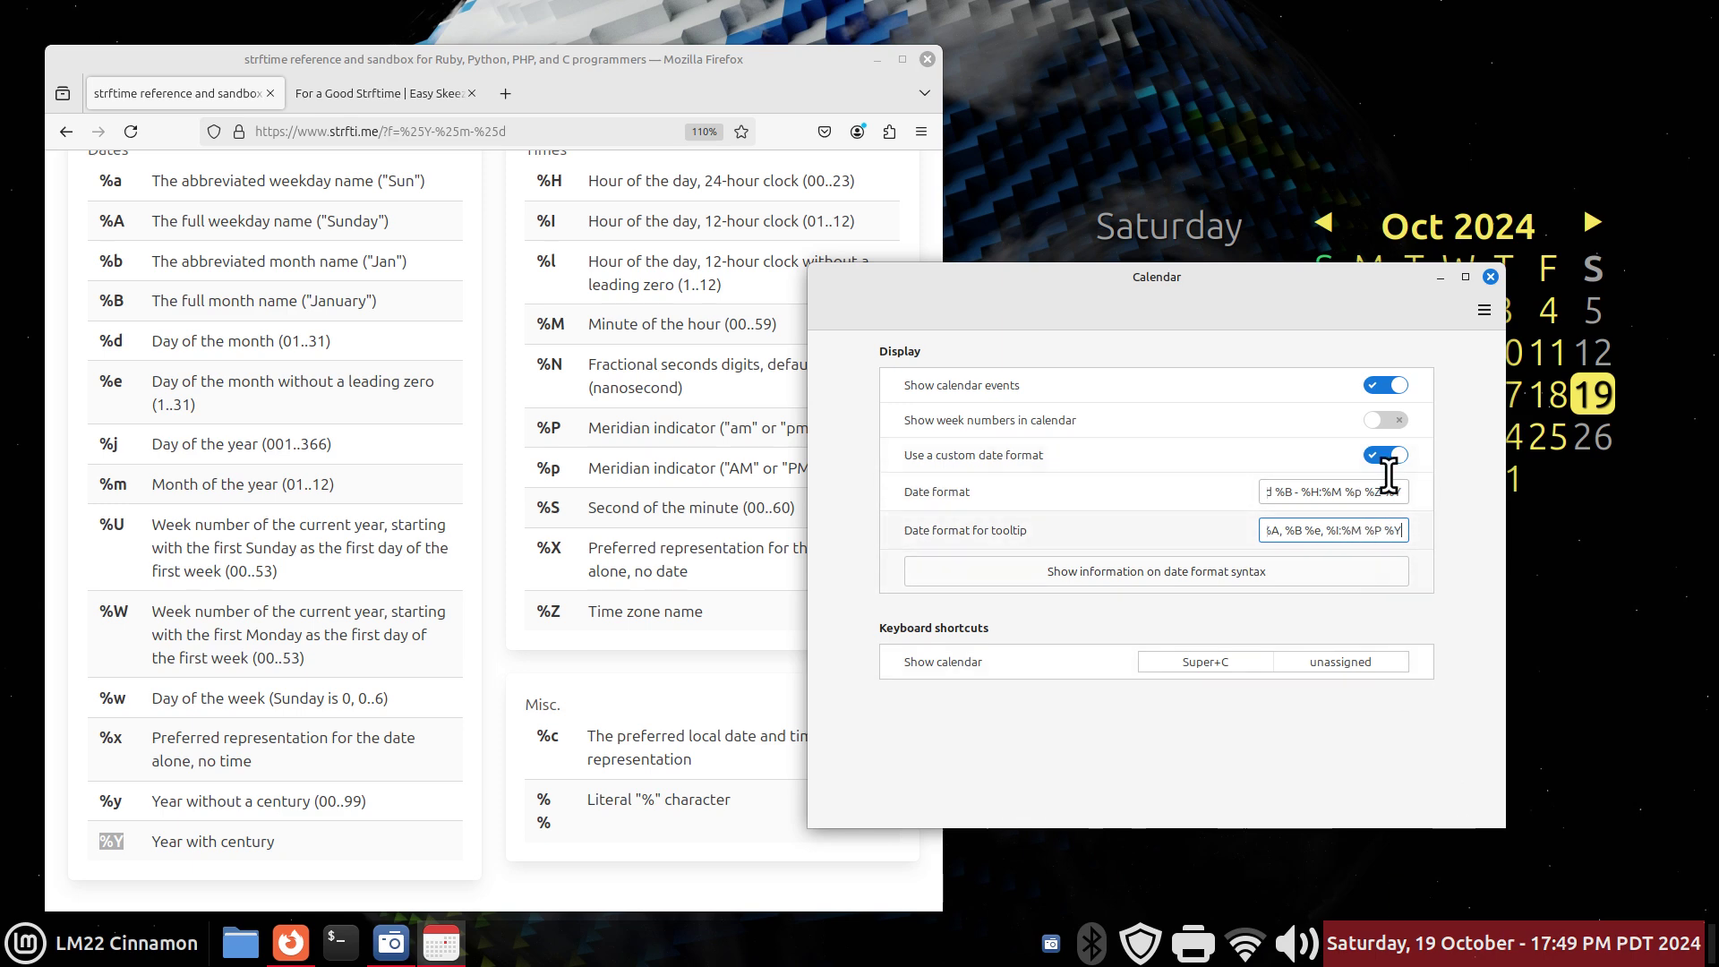
# Toggle 'Use a custom date format' off and back on to compare
pyautogui.moveTo(1274, 287); pyautogui.dragTo(1289, 124)
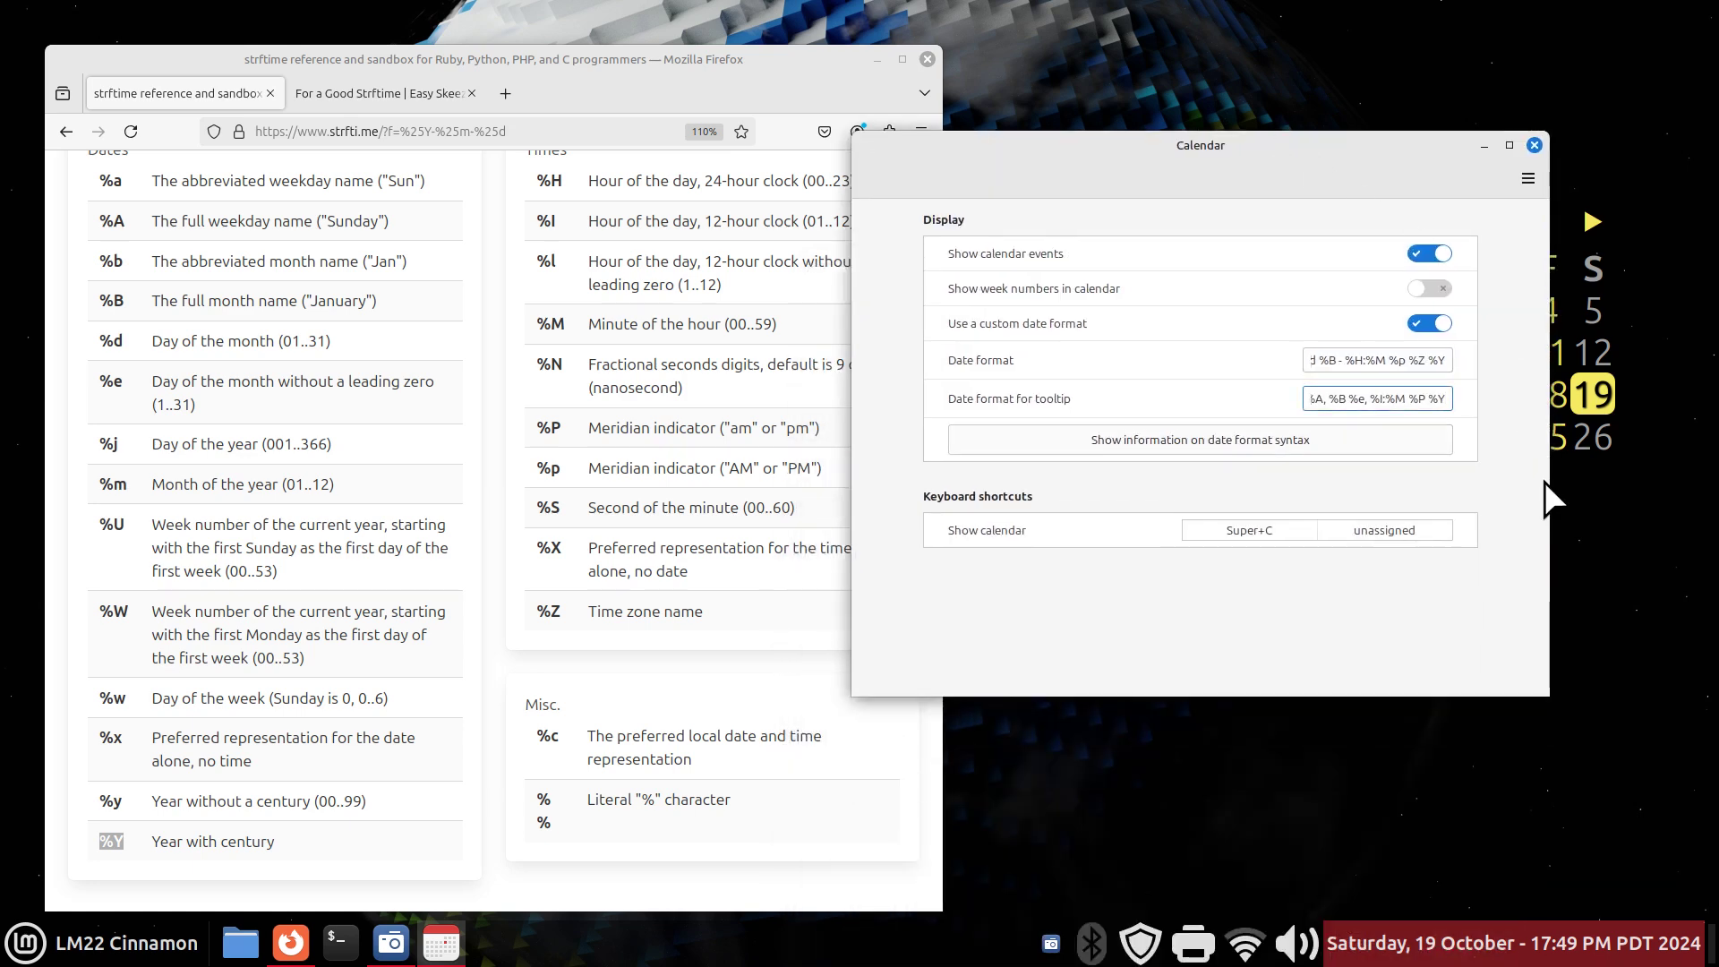
pyautogui.click(1416, 324)
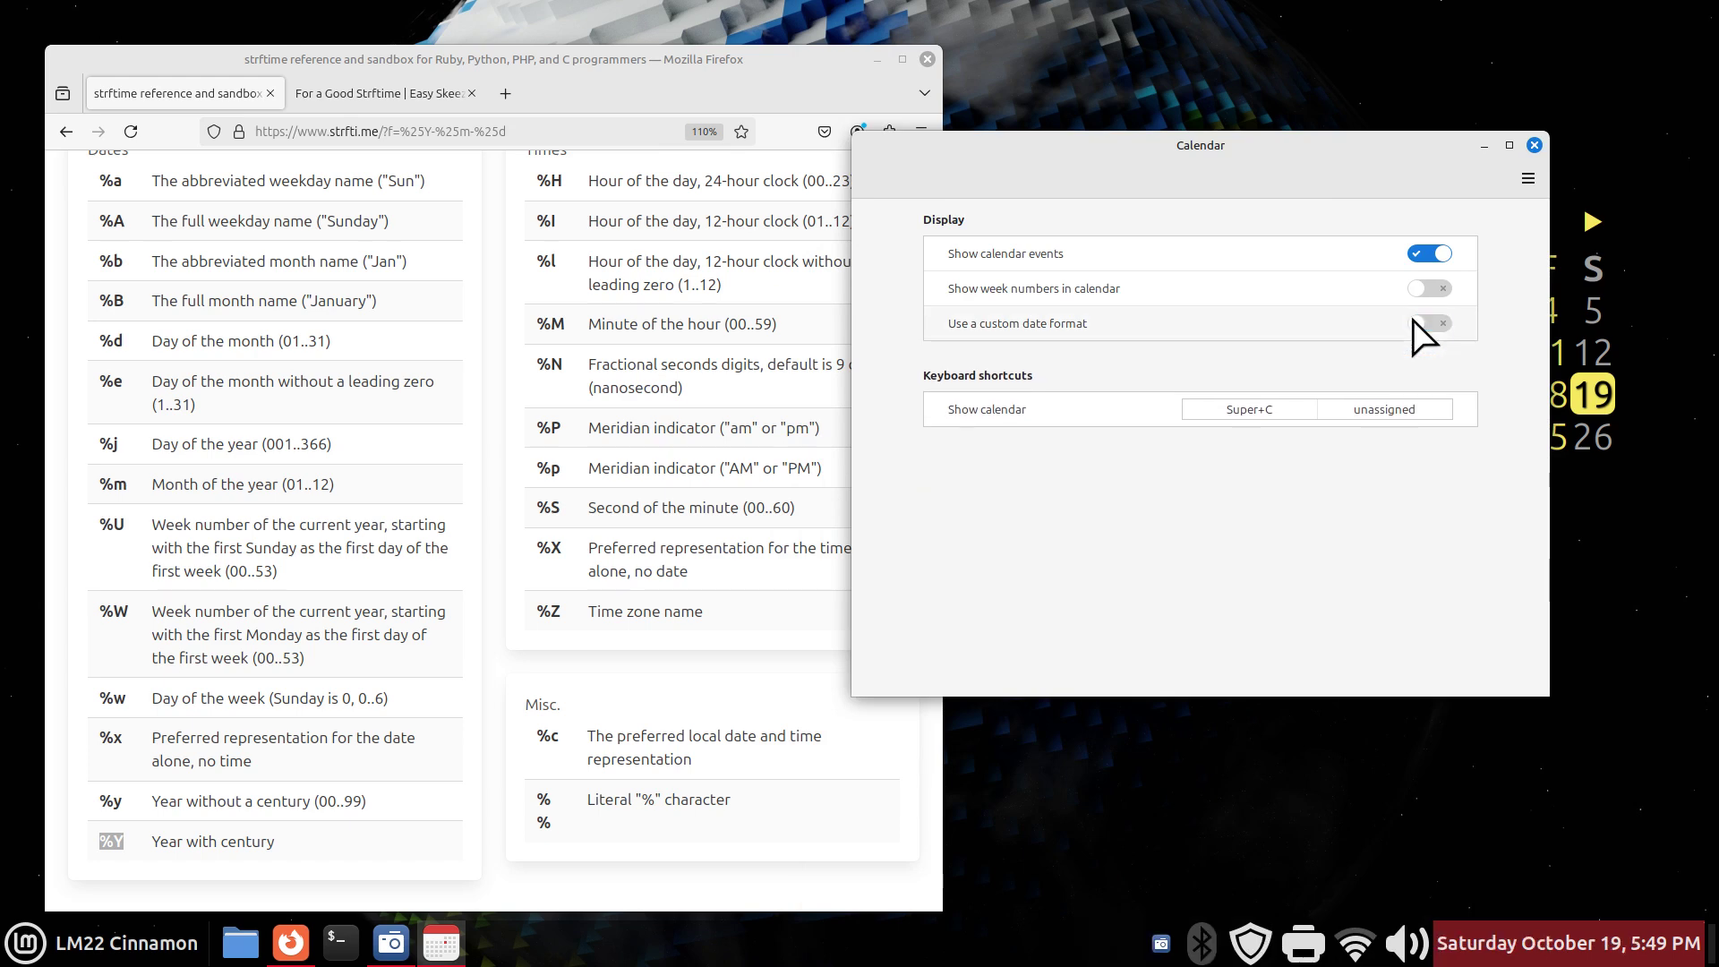
pyautogui.click(1432, 324)
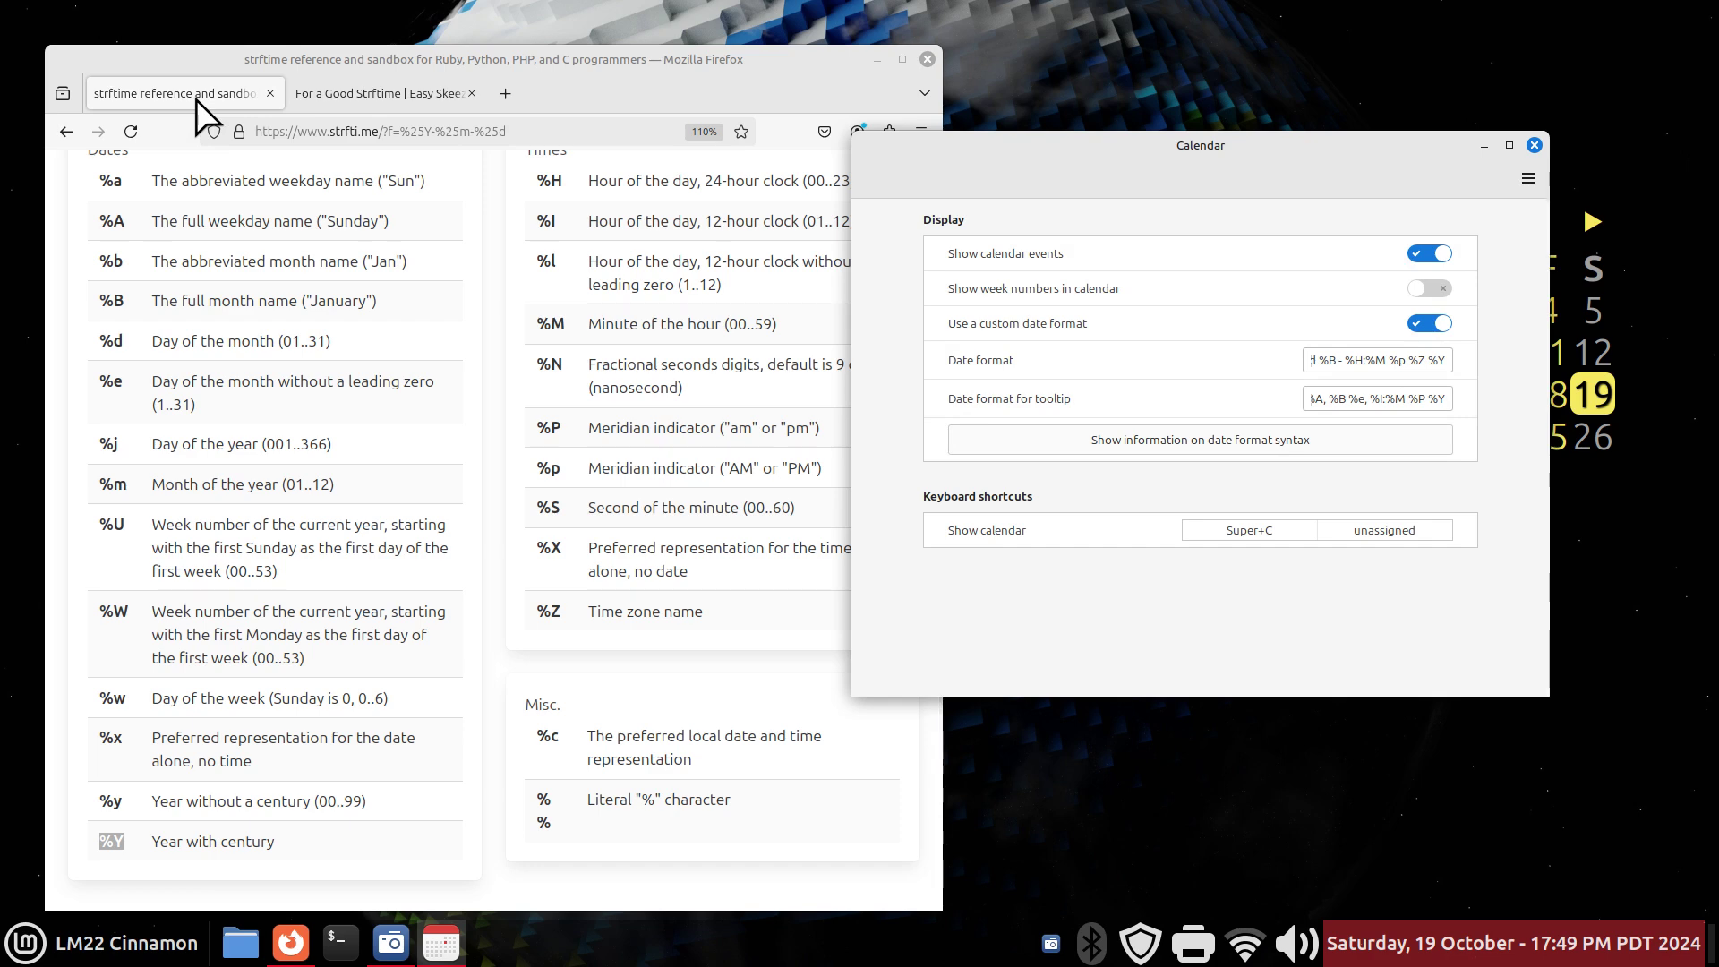
# Switch For a Good Strftime to its build-your-own view and select the sample format string
pyautogui.click(385, 95)
pyautogui.scroll(10, 856, 410)
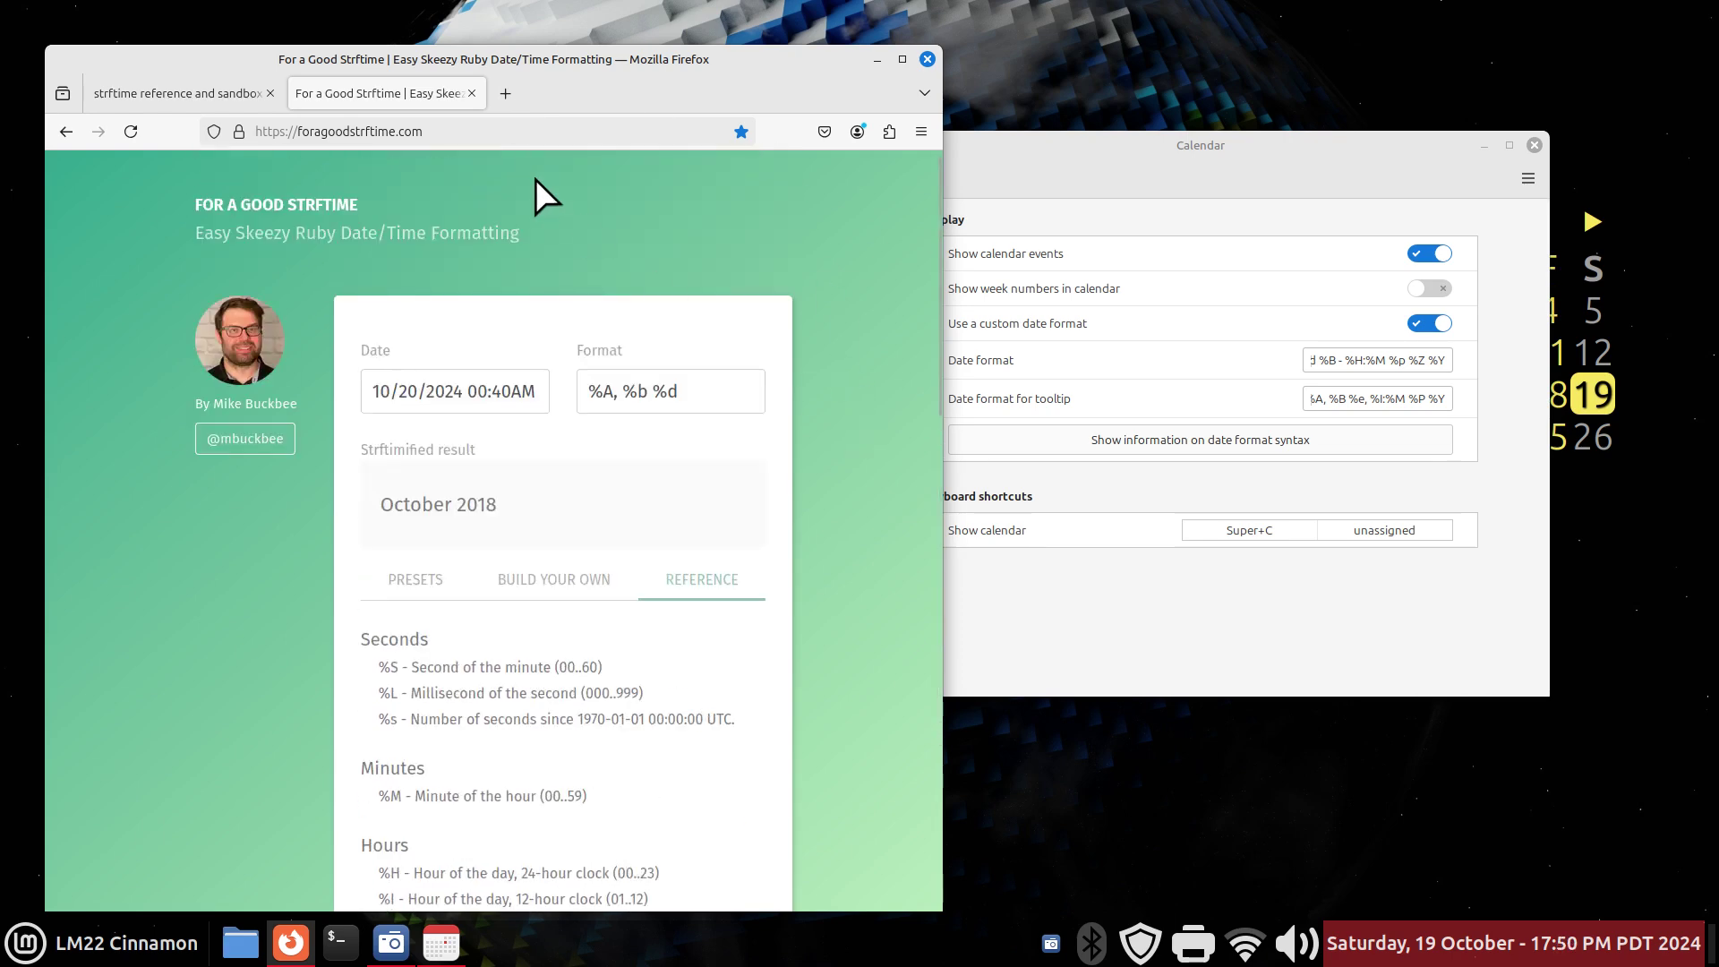
pyautogui.click(417, 131)
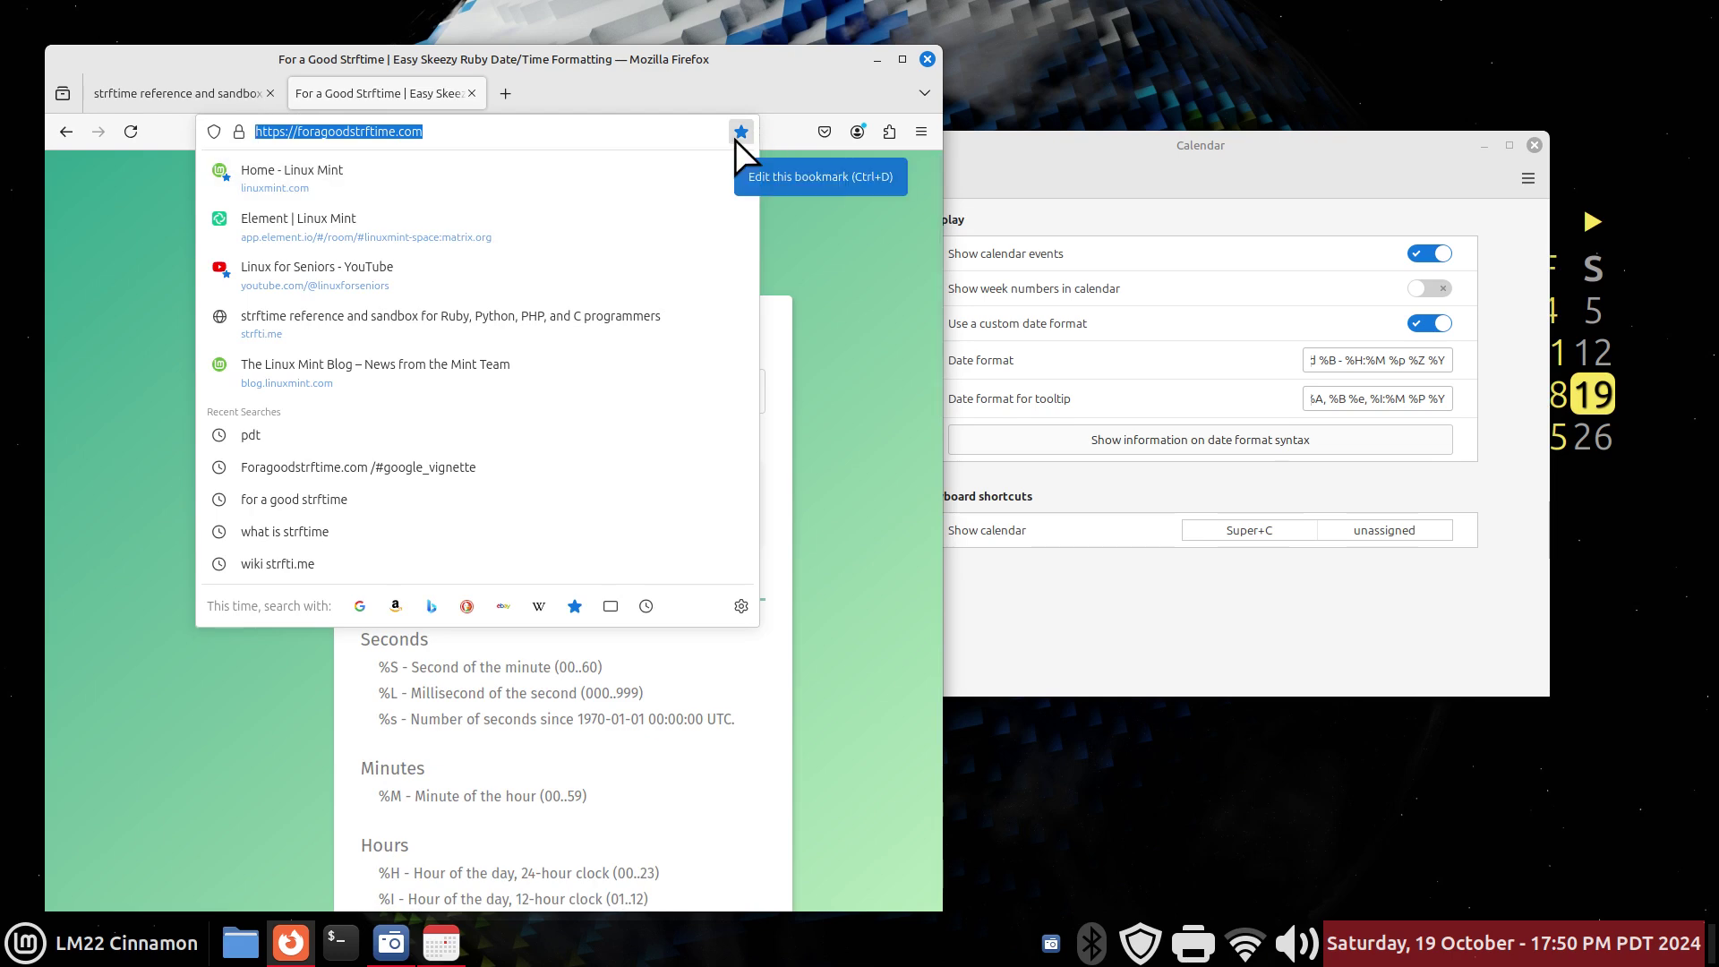
pyautogui.click(802, 214)
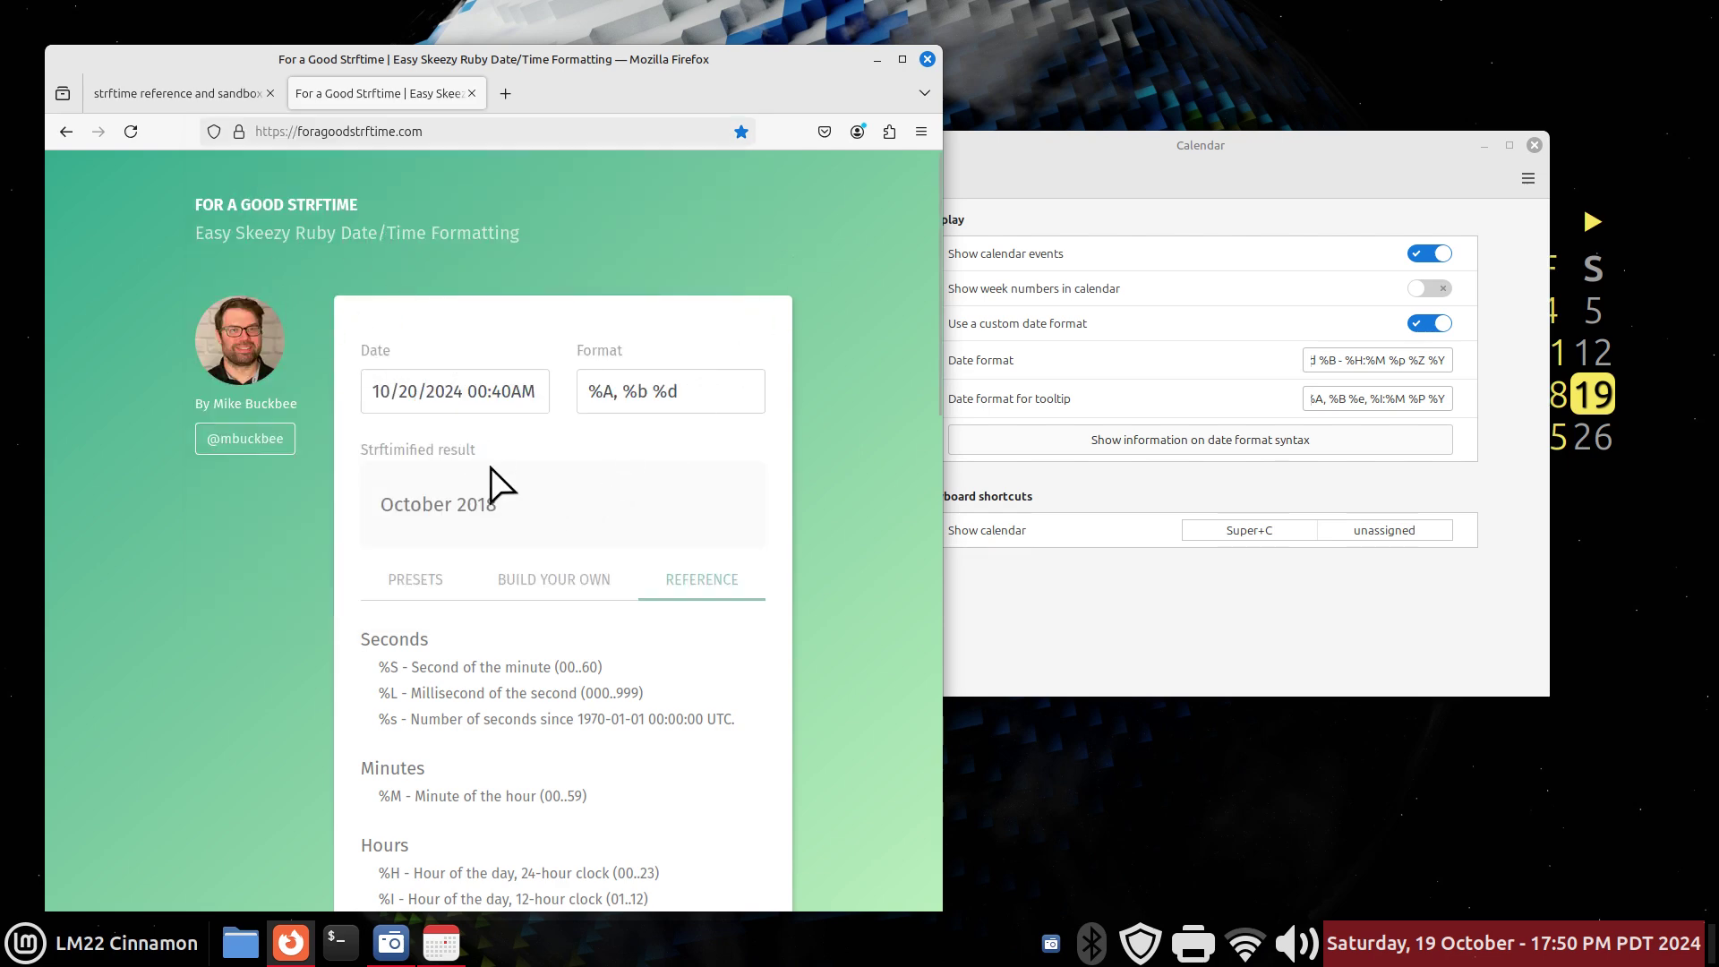
pyautogui.click(526, 583)
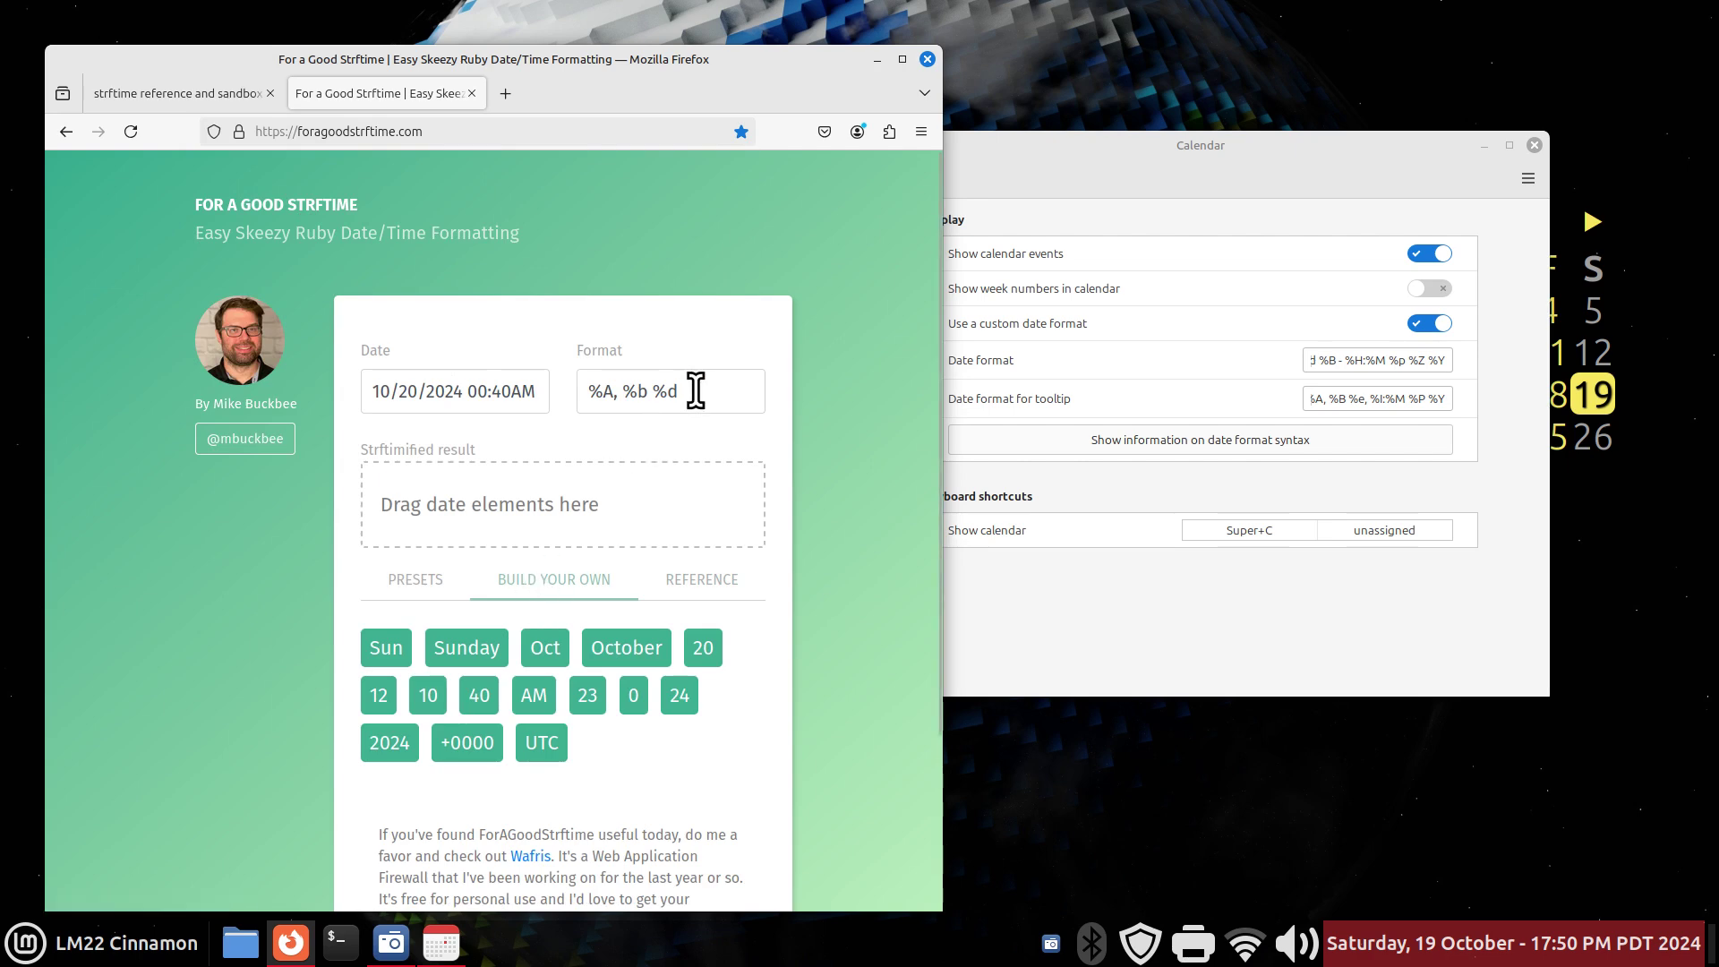
pyautogui.moveTo(694, 391); pyautogui.dragTo(573, 383)
pyautogui.rightClick(613, 386)
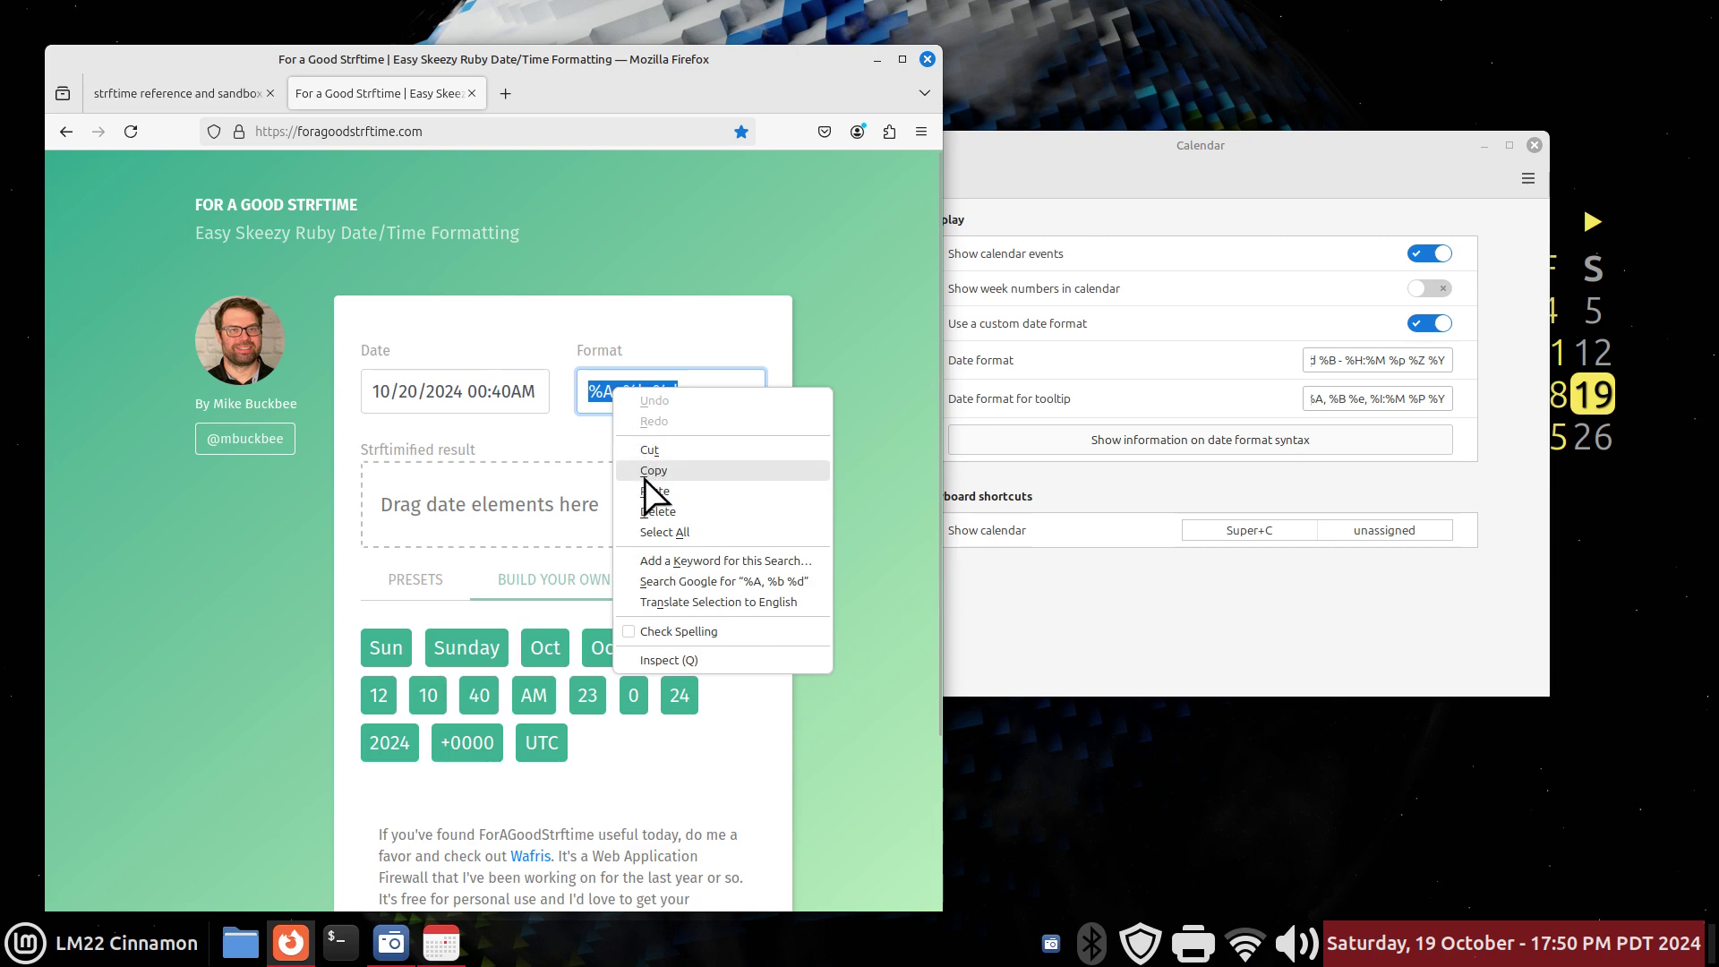
# Select the Calendar applet's custom date format, then minimize the settings window
pyautogui.click(1397, 360)
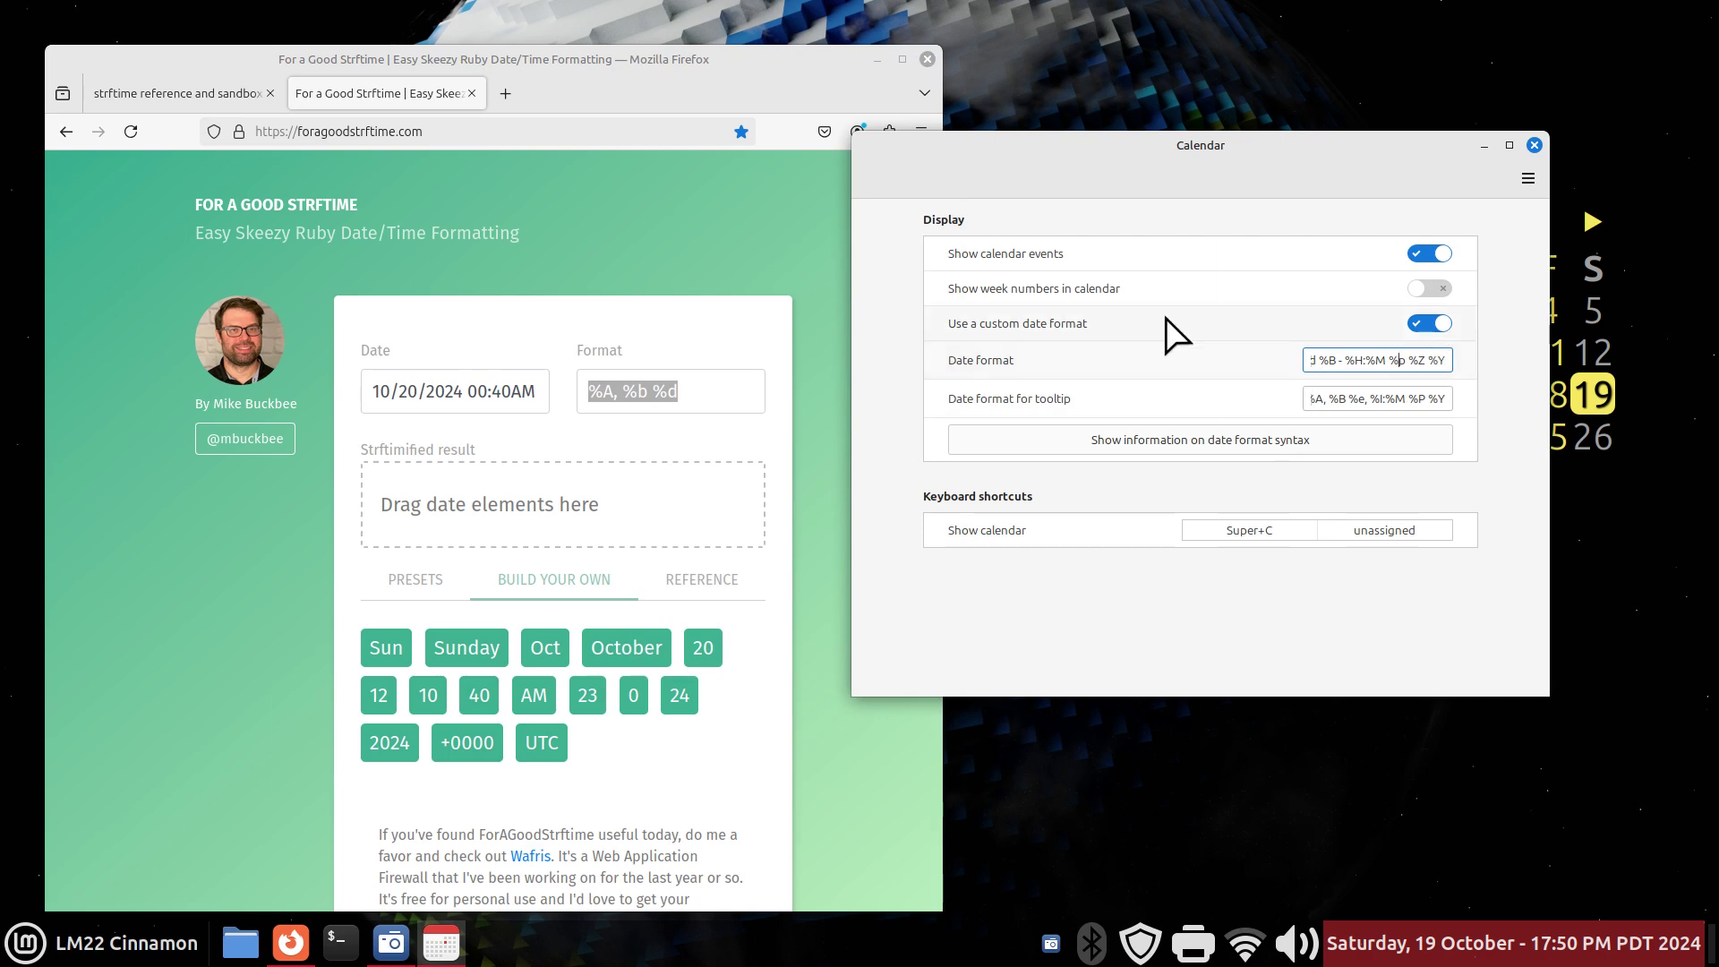
pyautogui.hotkey('alt', 'Tab')
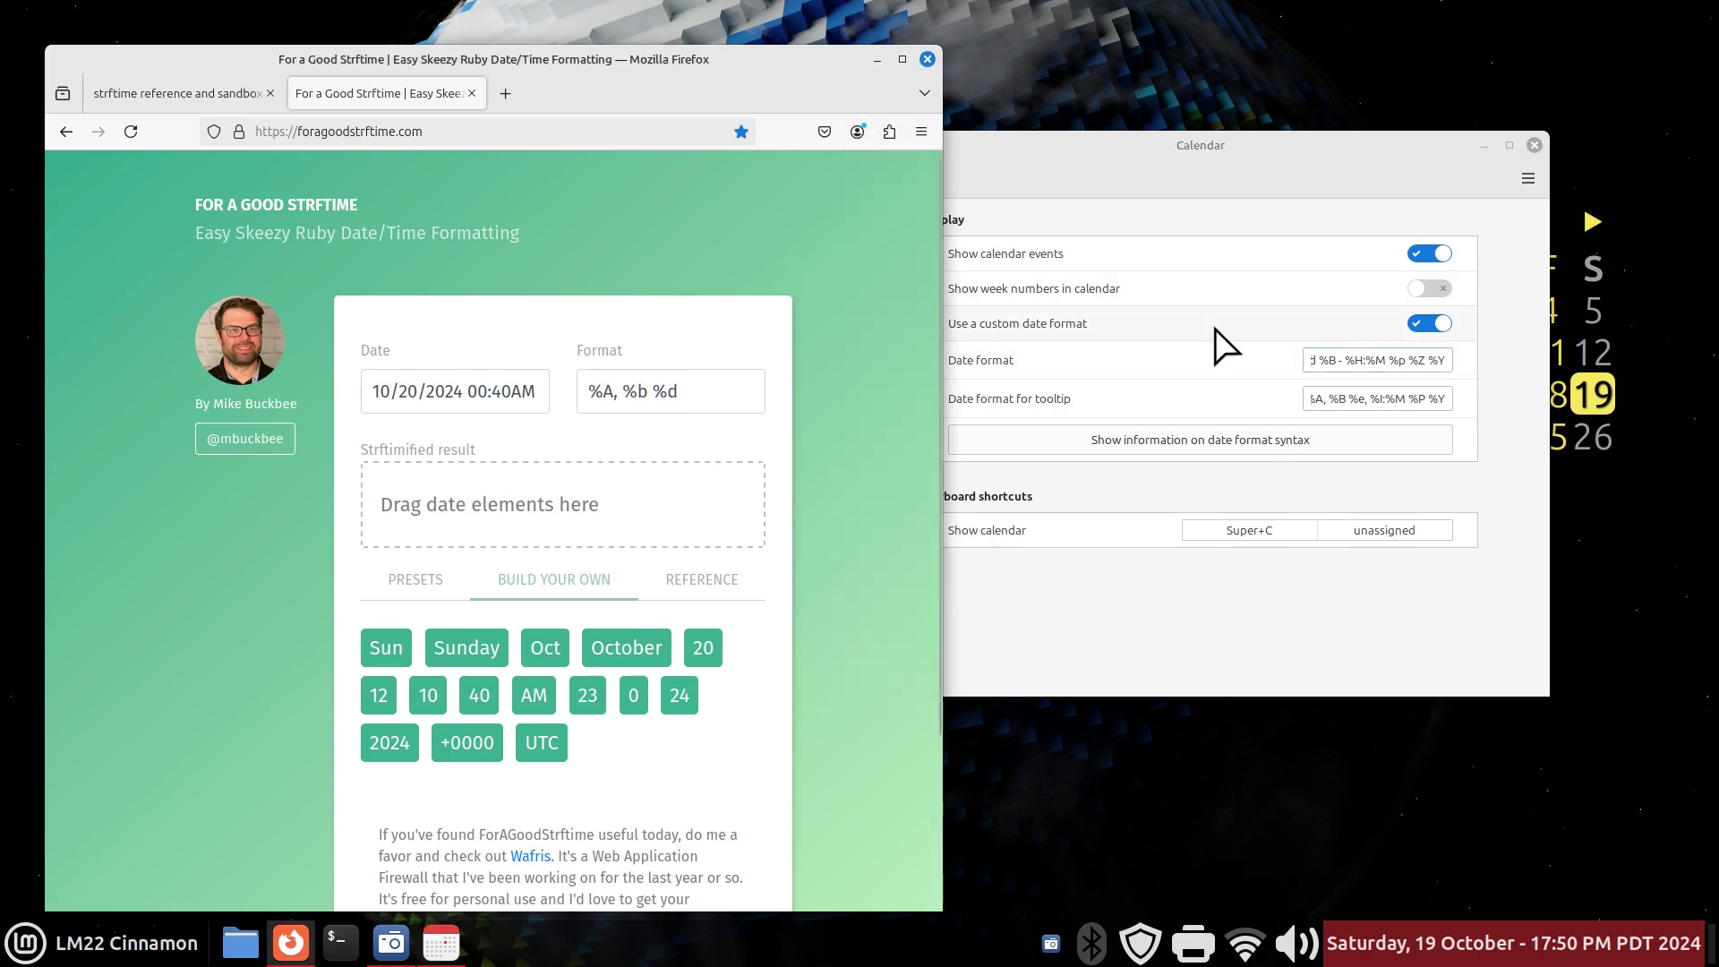
pyautogui.click(1441, 358)
pyautogui.moveTo(1441, 358); pyautogui.dragTo(1280, 363)
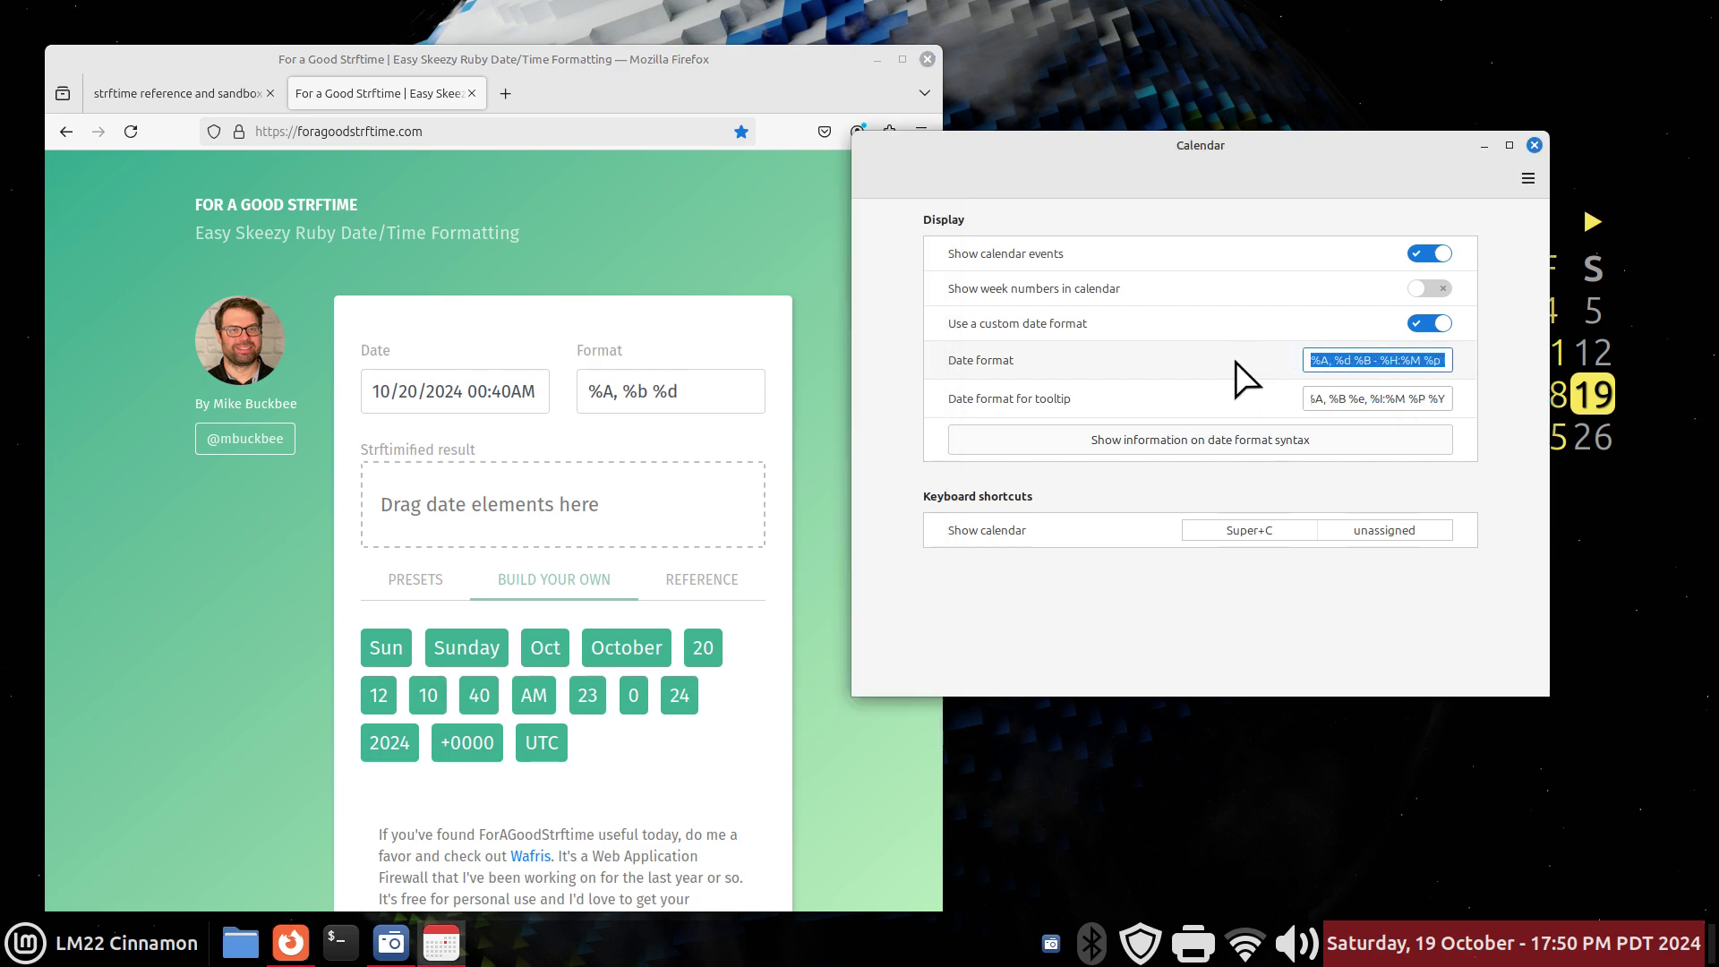
pyautogui.click(1486, 146)
# Create a new empty document named strf on the desktop
pyautogui.click(878, 60)
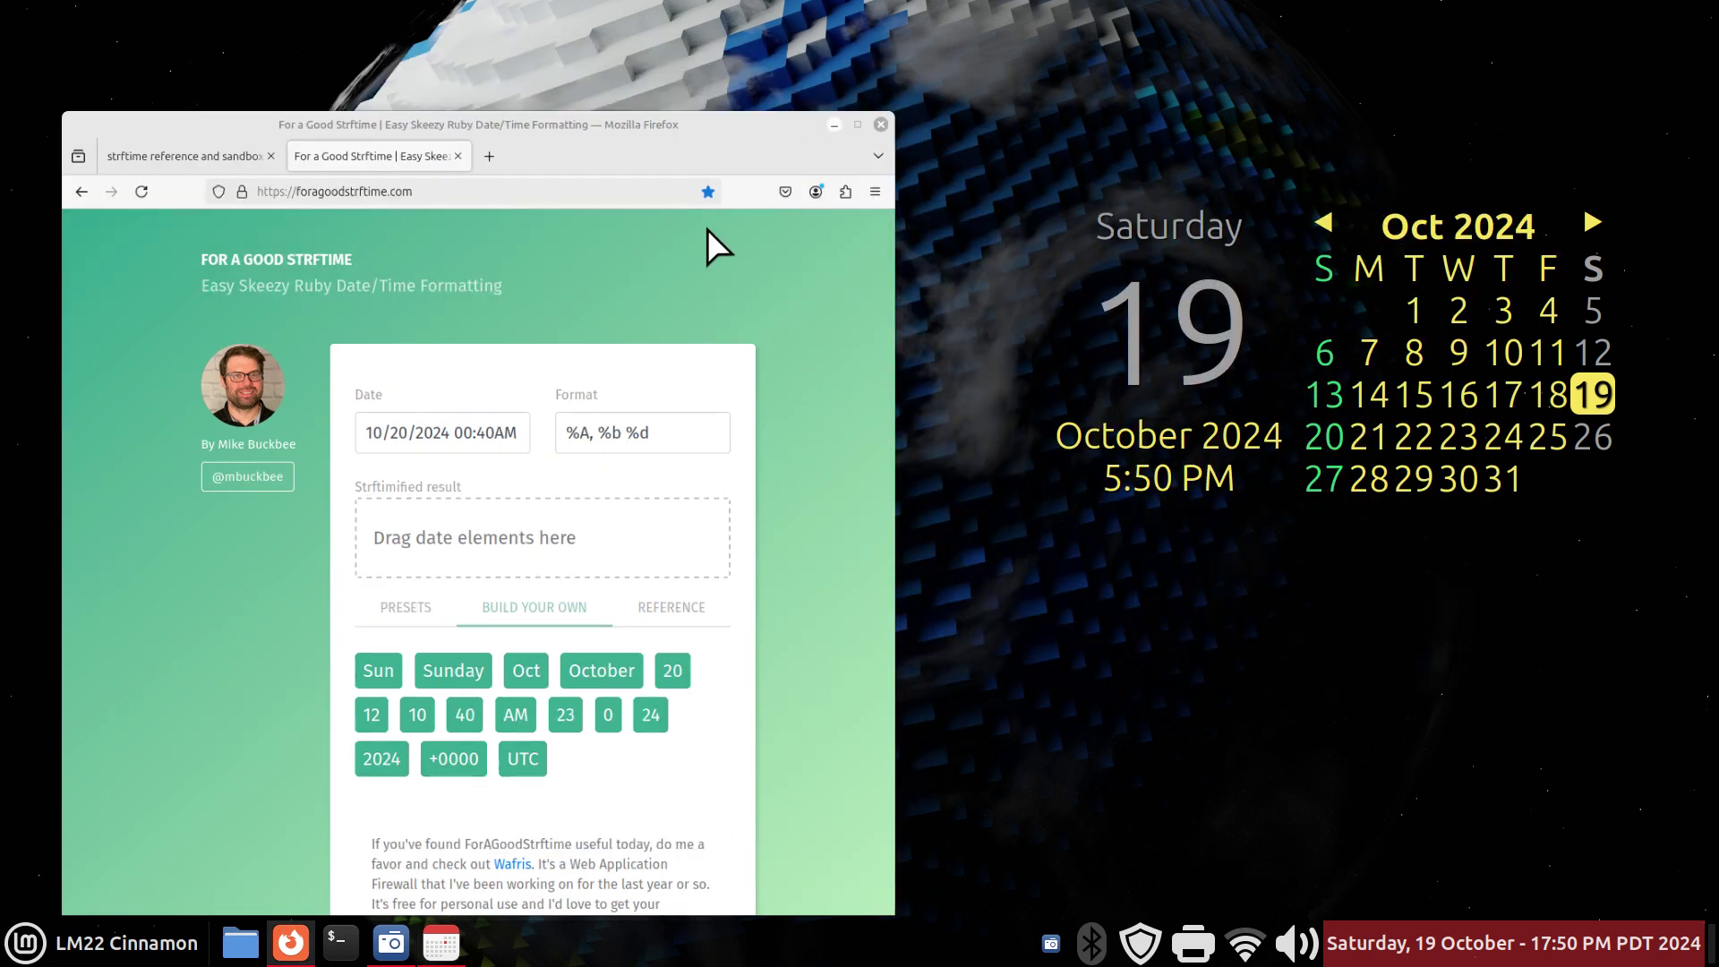
pyautogui.rightClick(543, 249)
pyautogui.moveTo(683, 291)
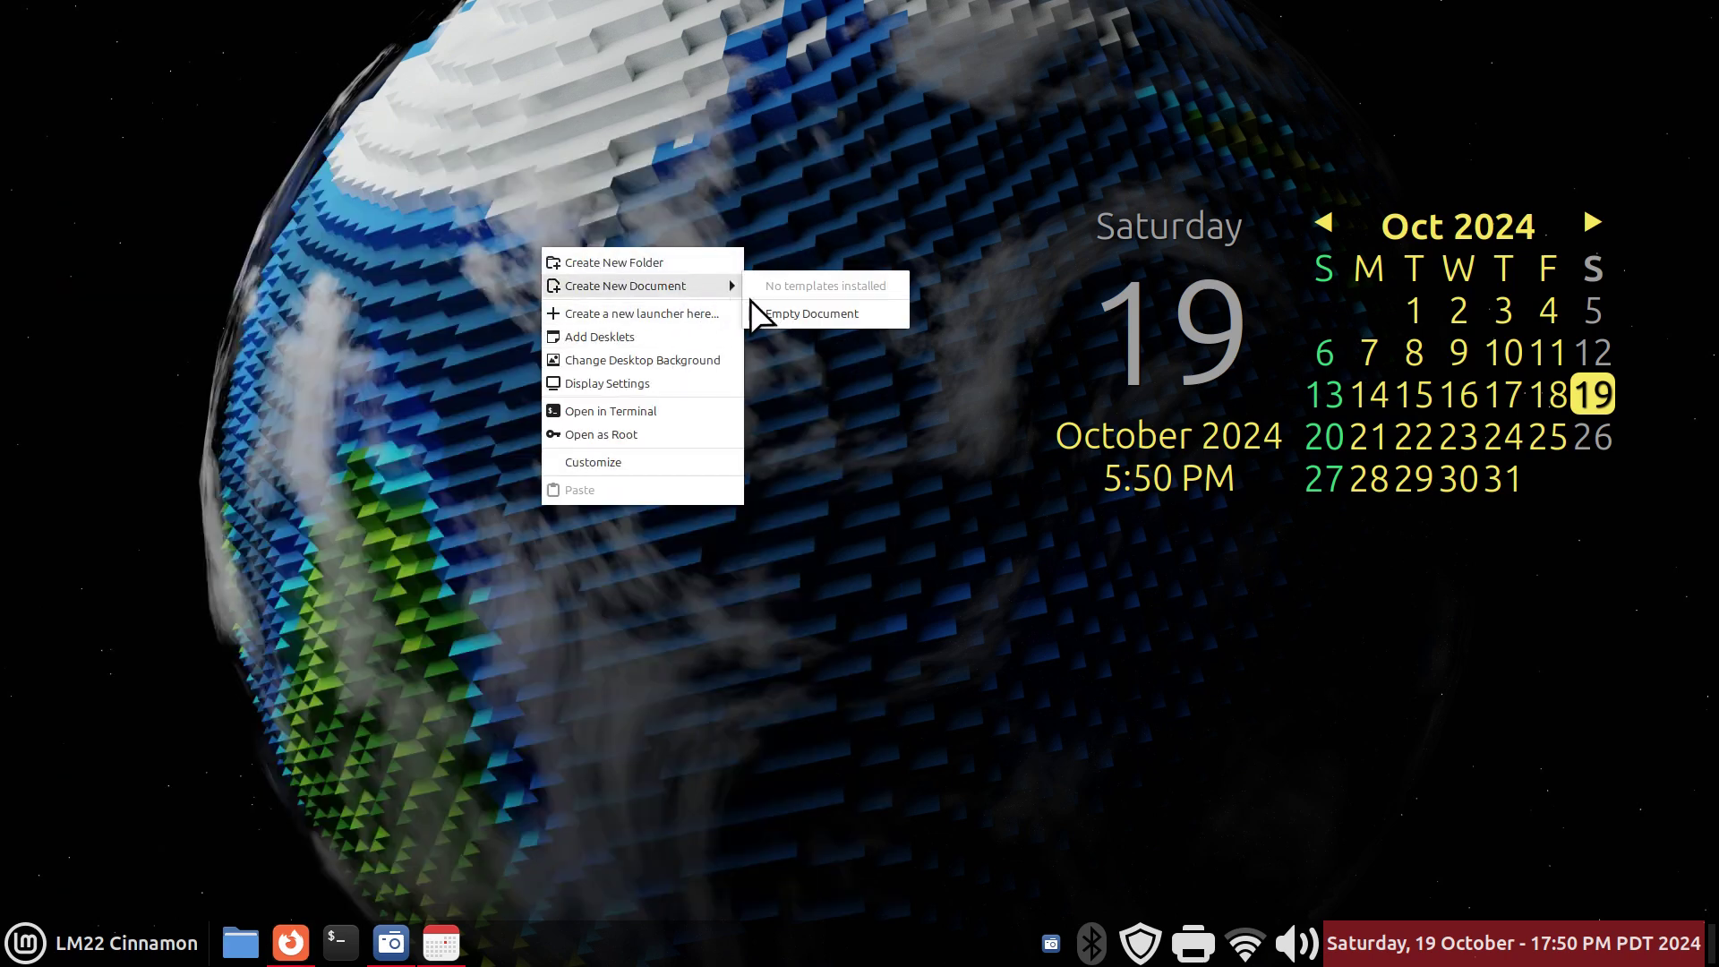
pyautogui.click(773, 318)
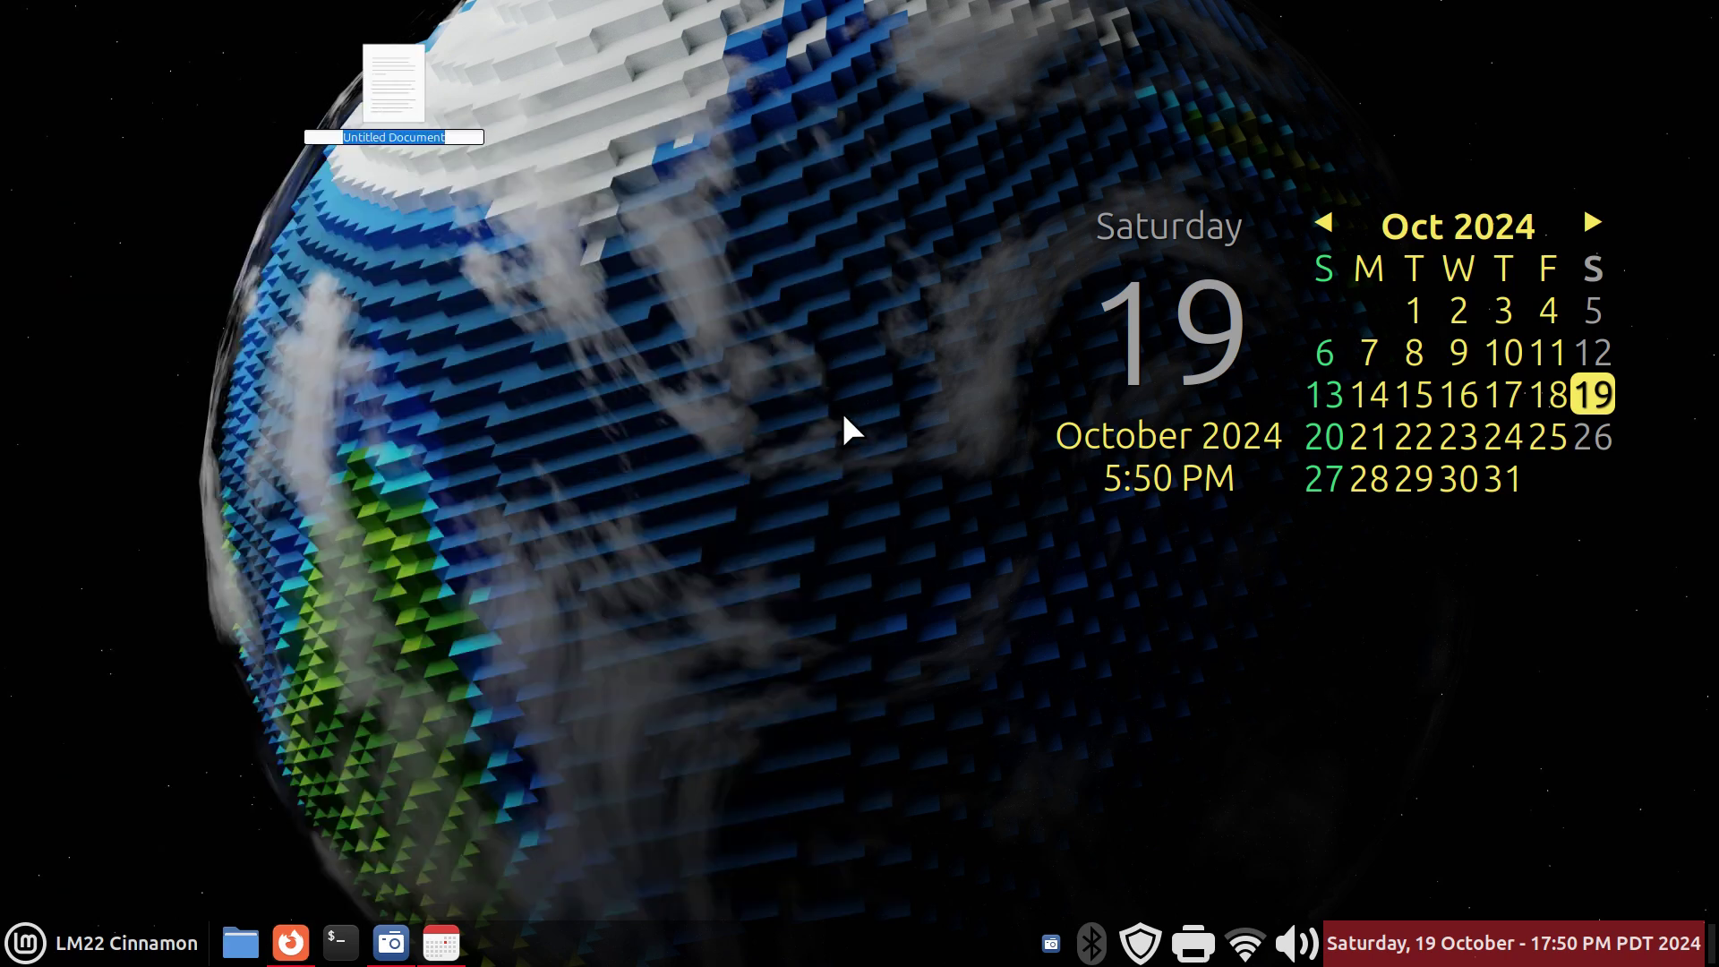
pyautogui.write('strf')
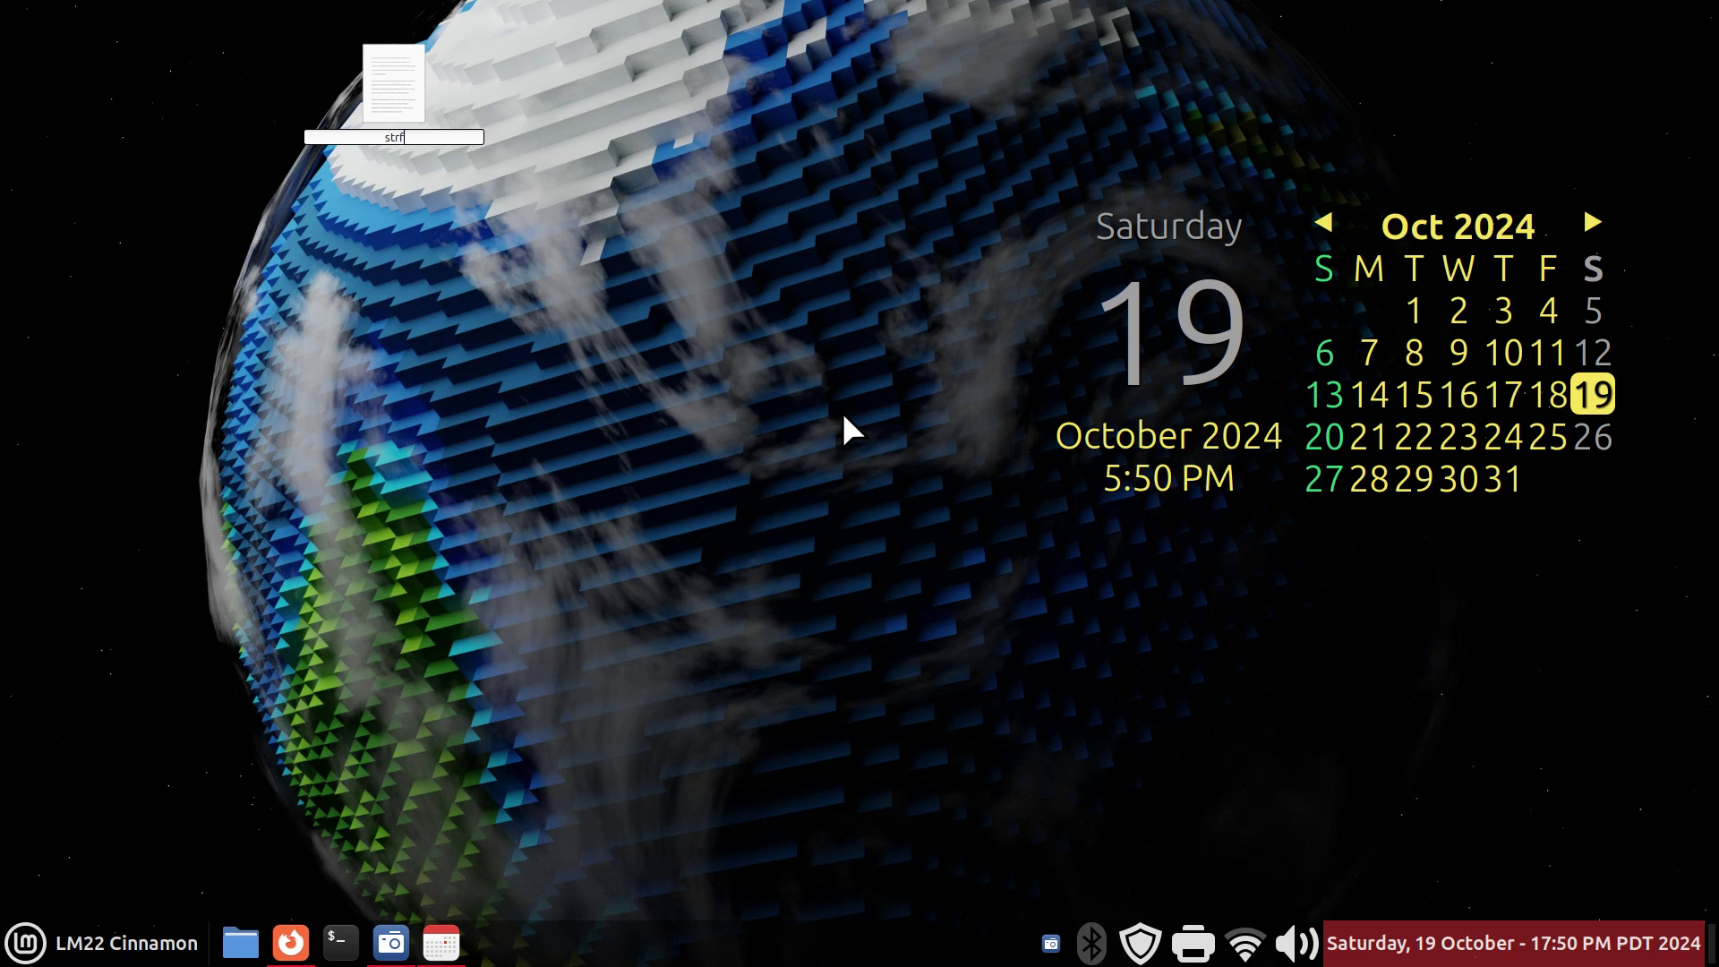
pyautogui.press('Return')
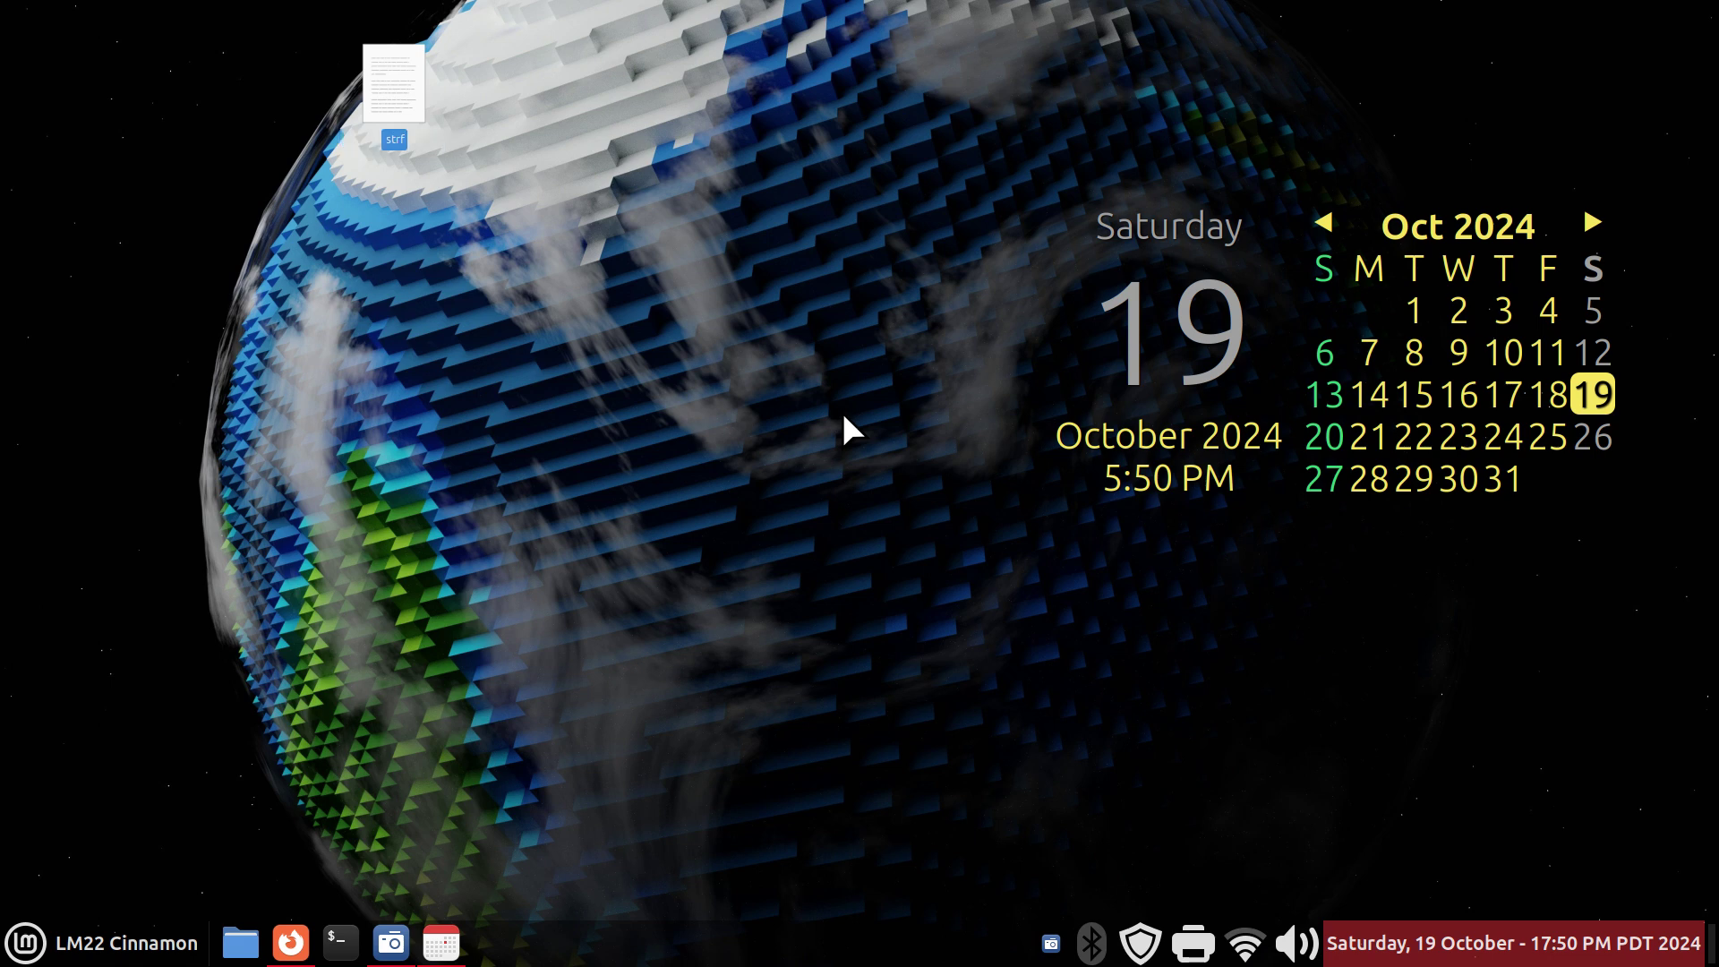
# Paste %A, %d %B - %H:%M %p %Z %Y into strf in Xed and save it
pyautogui.doubleClick(391, 72)
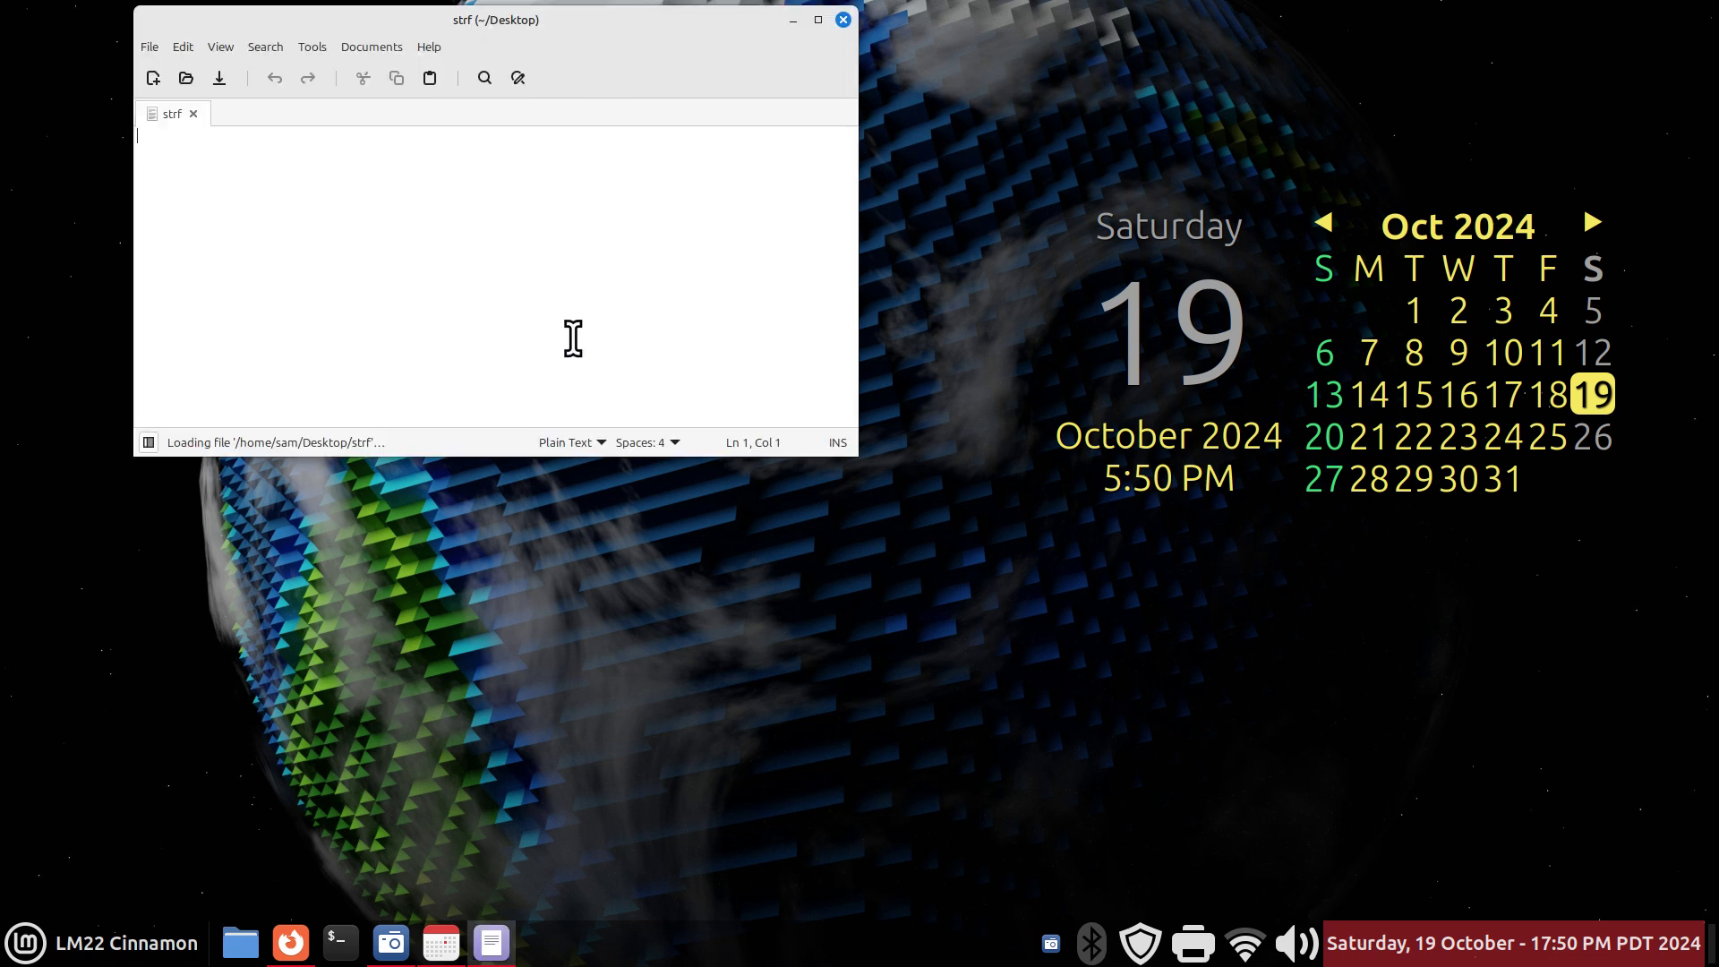
pyautogui.write('%A, %d %B - %H:%M %p %Z %Y')
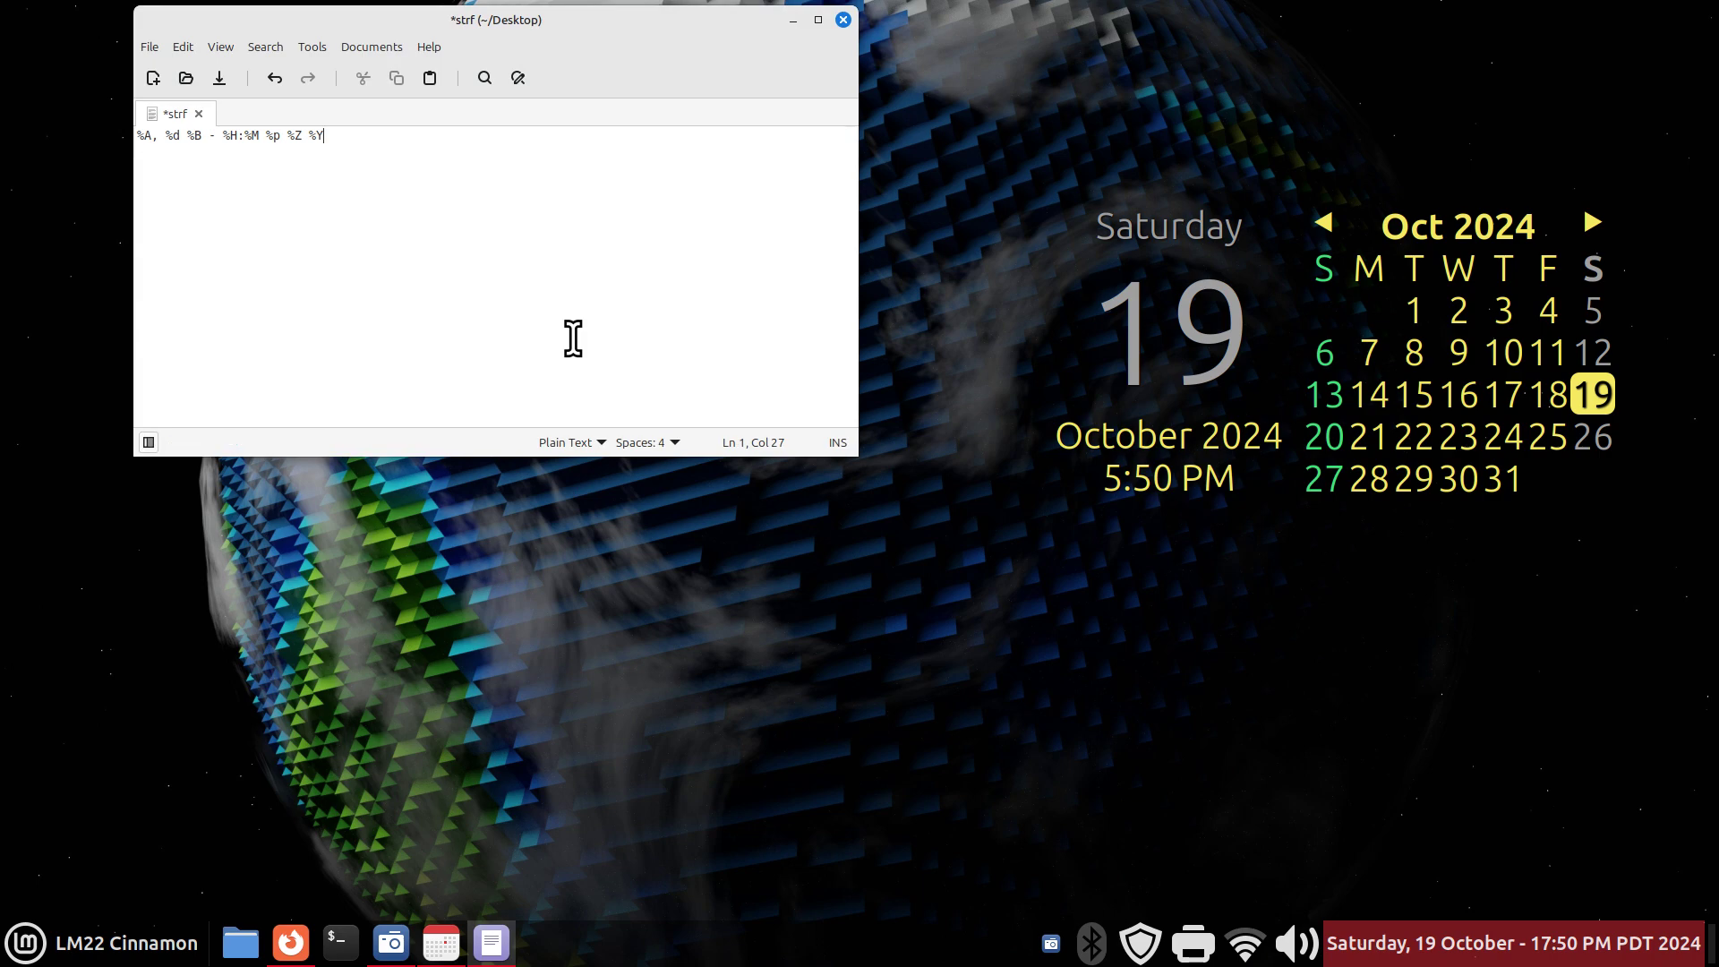
pyautogui.click(220, 79)
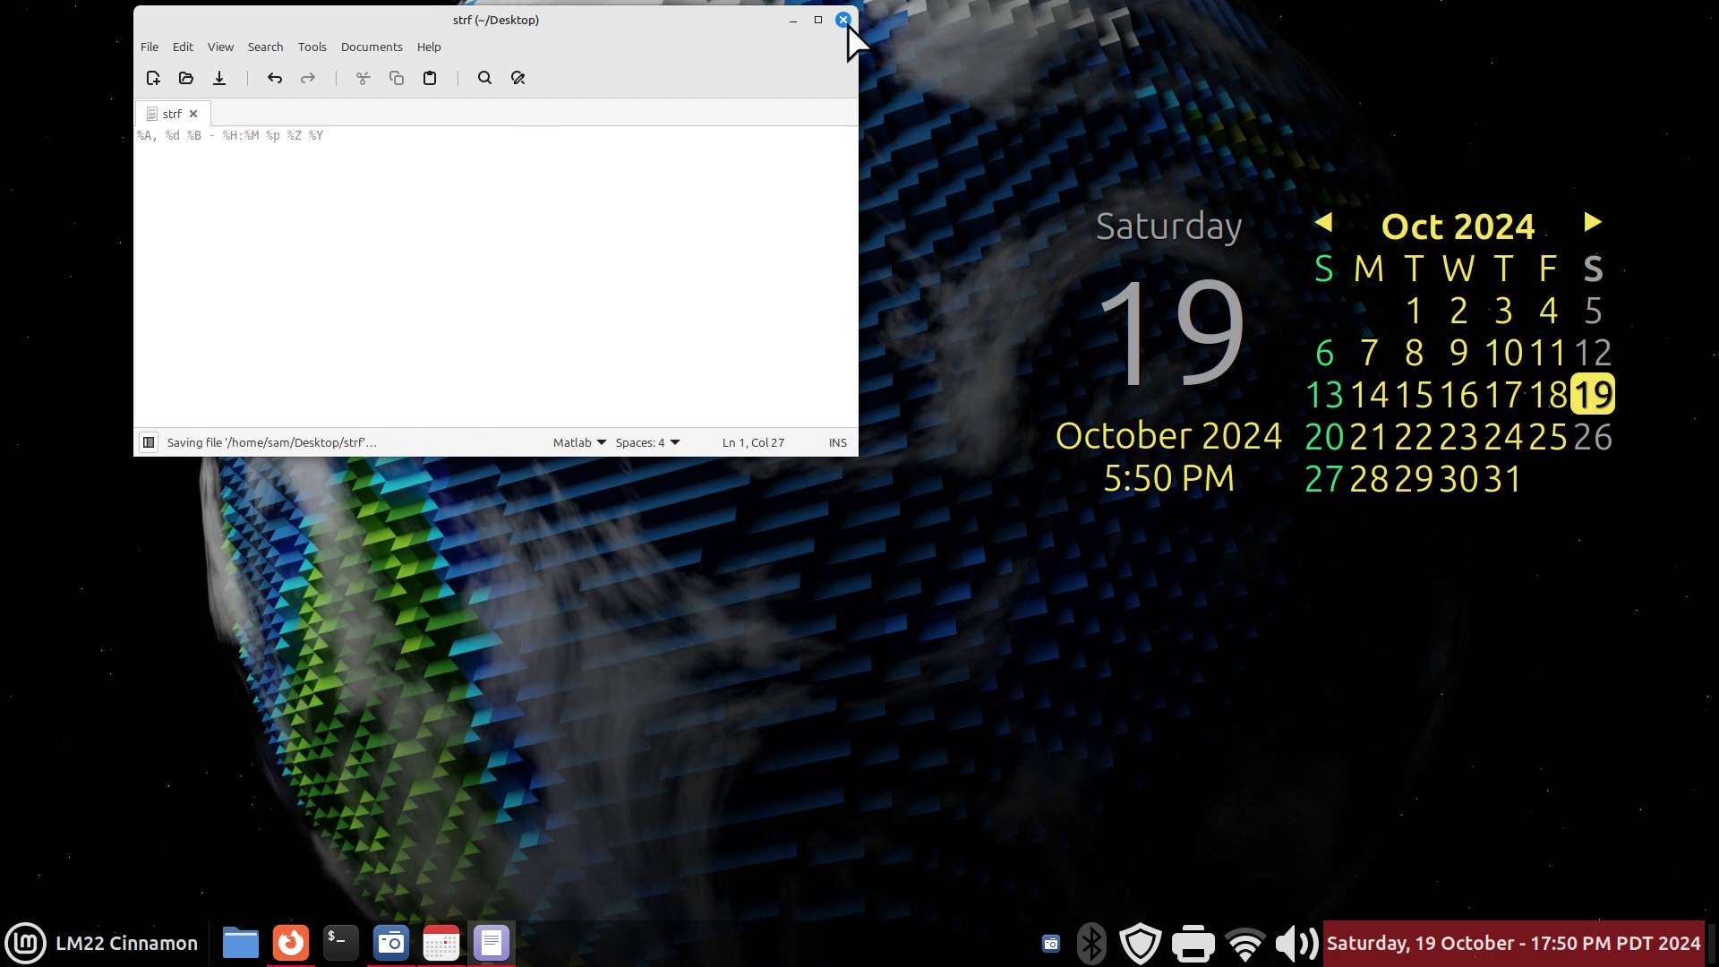
pyautogui.click(844, 20)
pyautogui.click(394, 90)
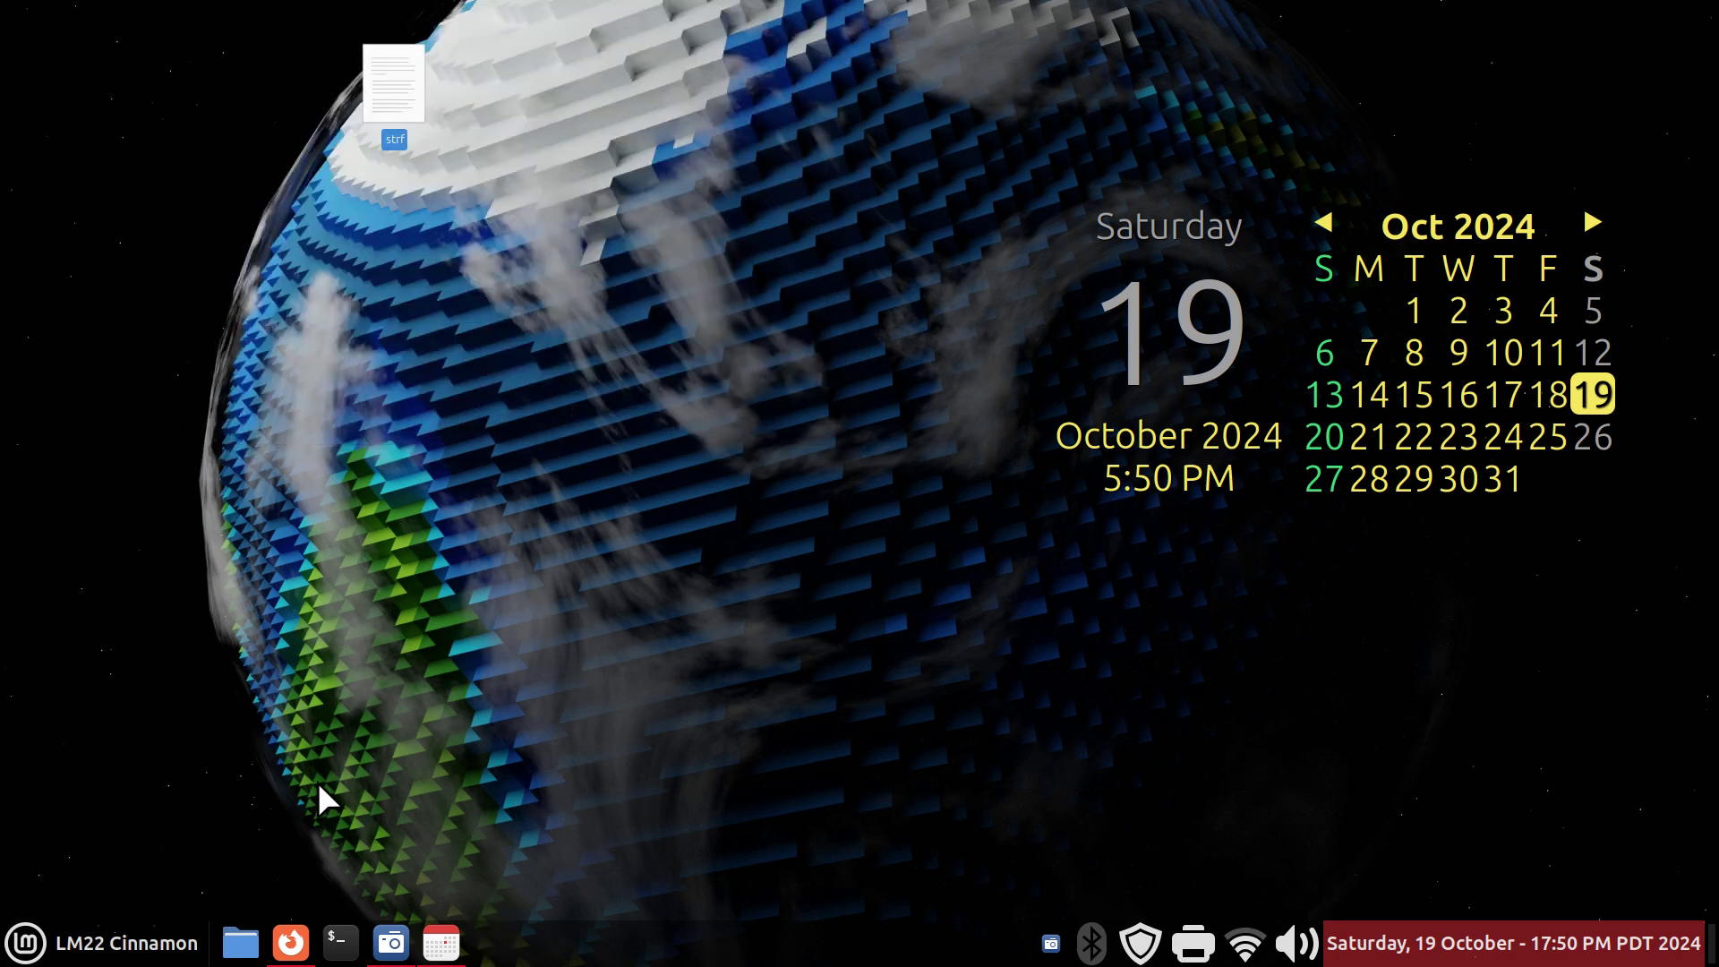
# Close the home folder window, the Calendar applet settings, and Firefox
pyautogui.click(250, 948)
pyautogui.click(1532, 66)
pyautogui.click(441, 944)
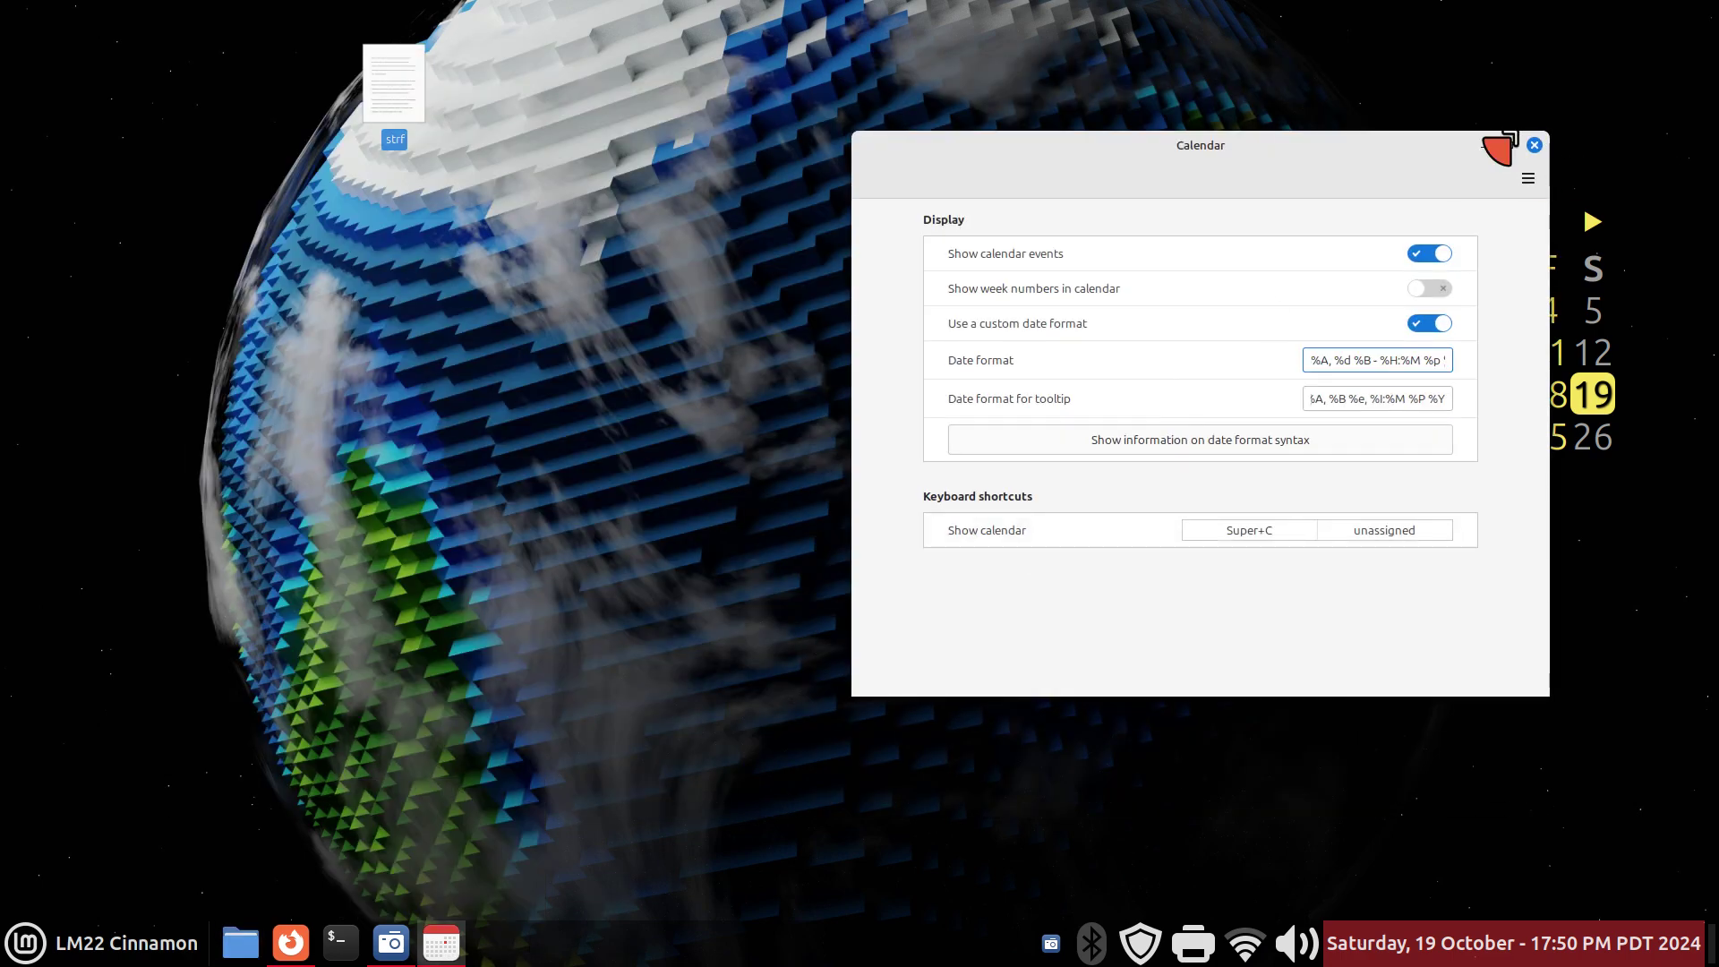
pyautogui.click(1533, 144)
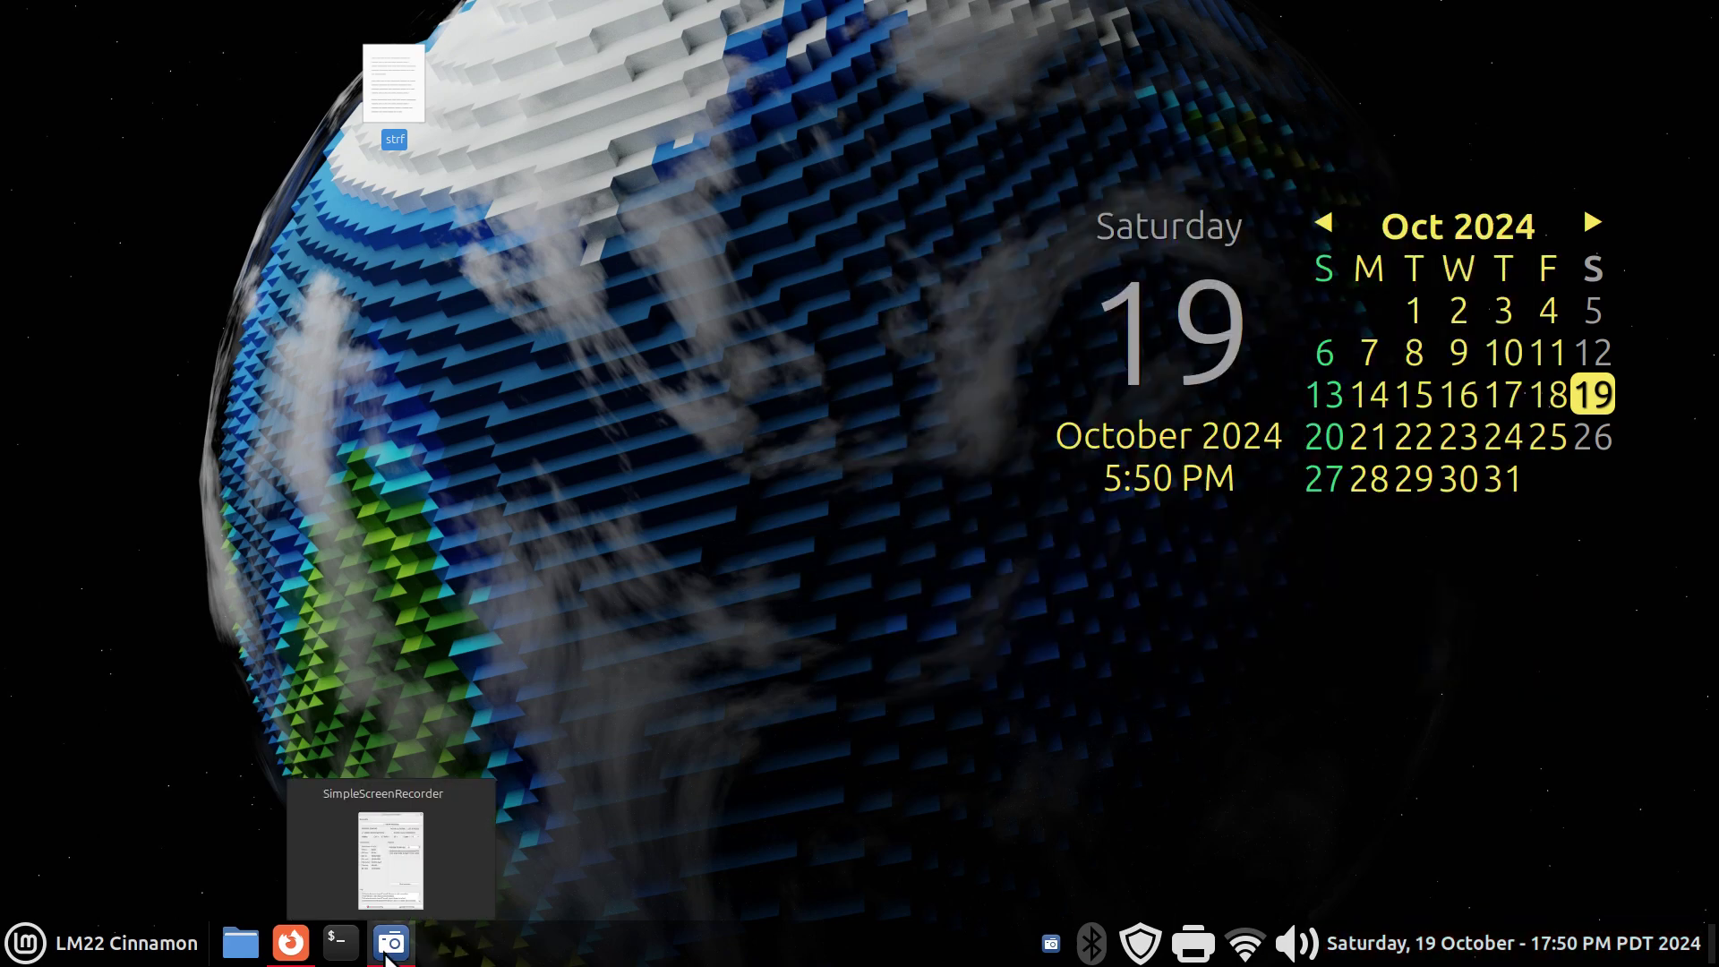
pyautogui.click(283, 950)
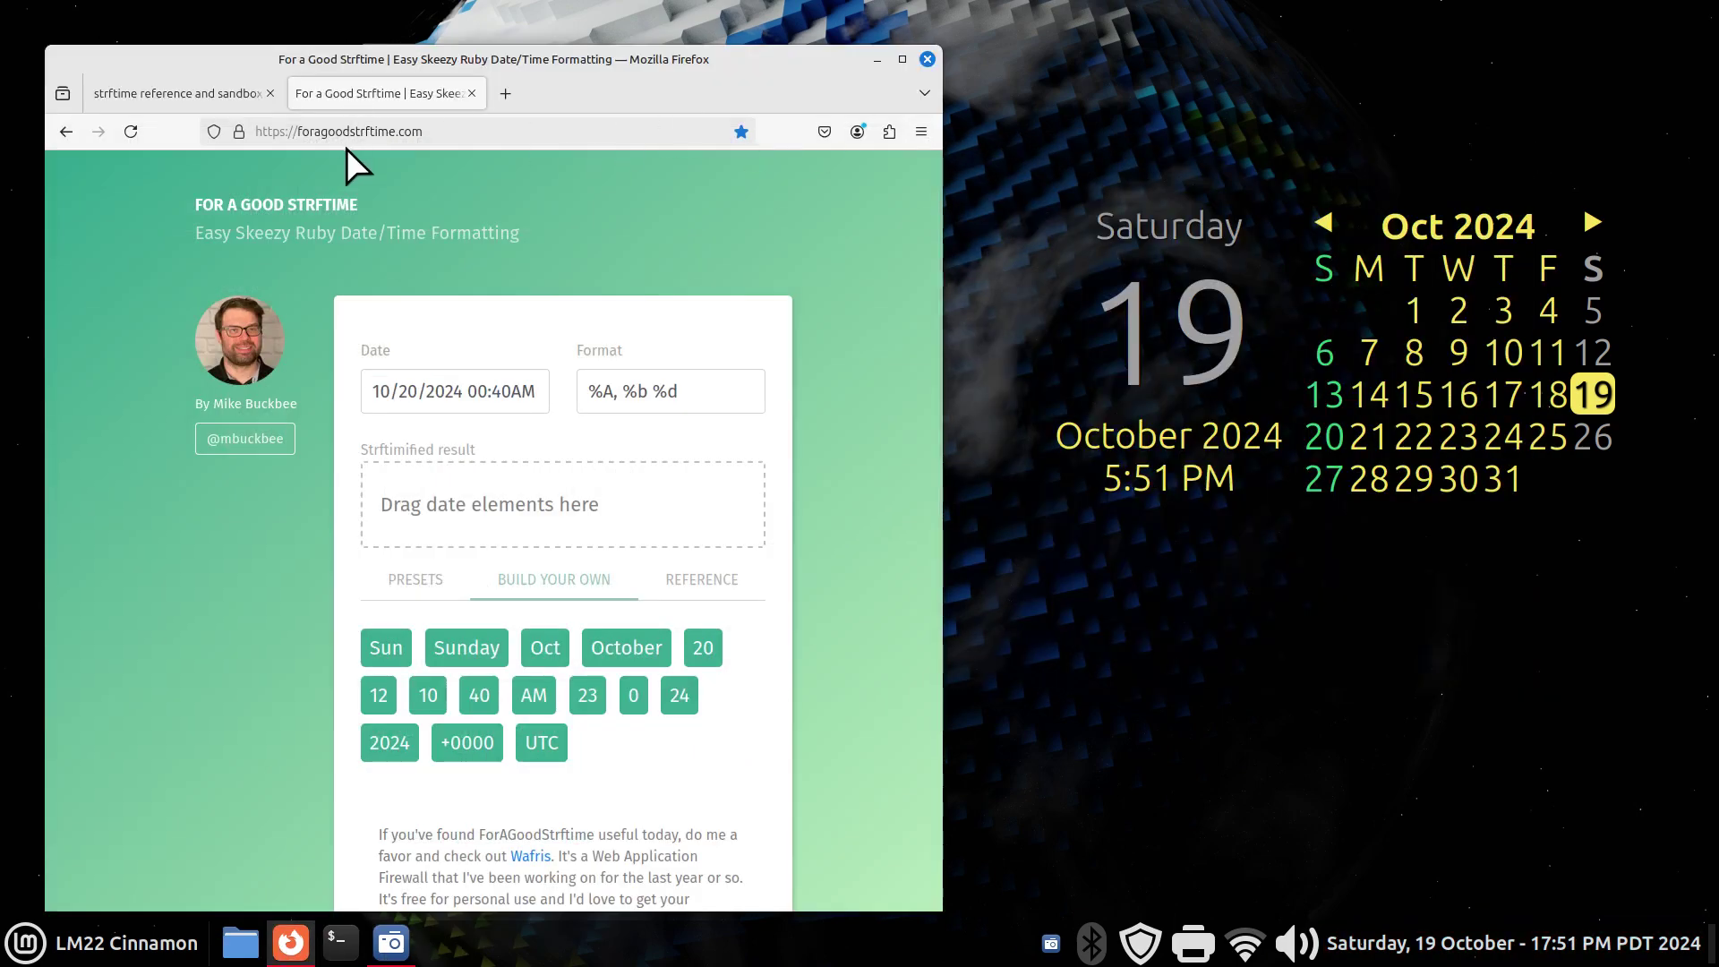
pyautogui.click(133, 96)
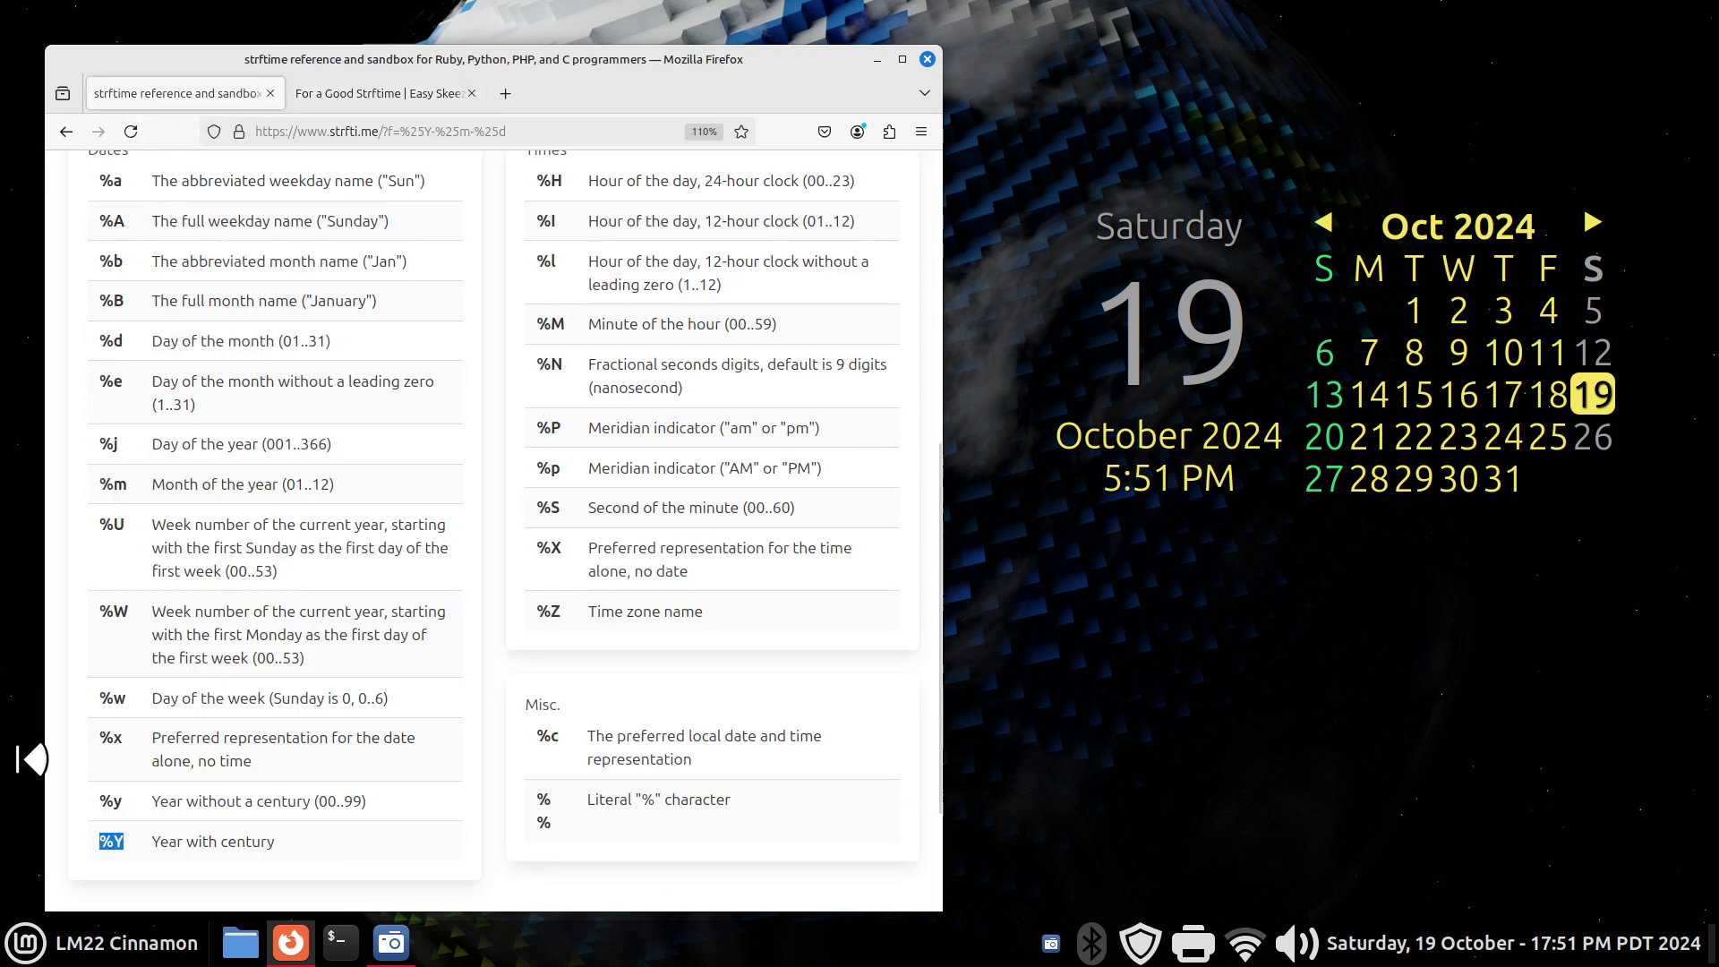
pyautogui.click(928, 59)
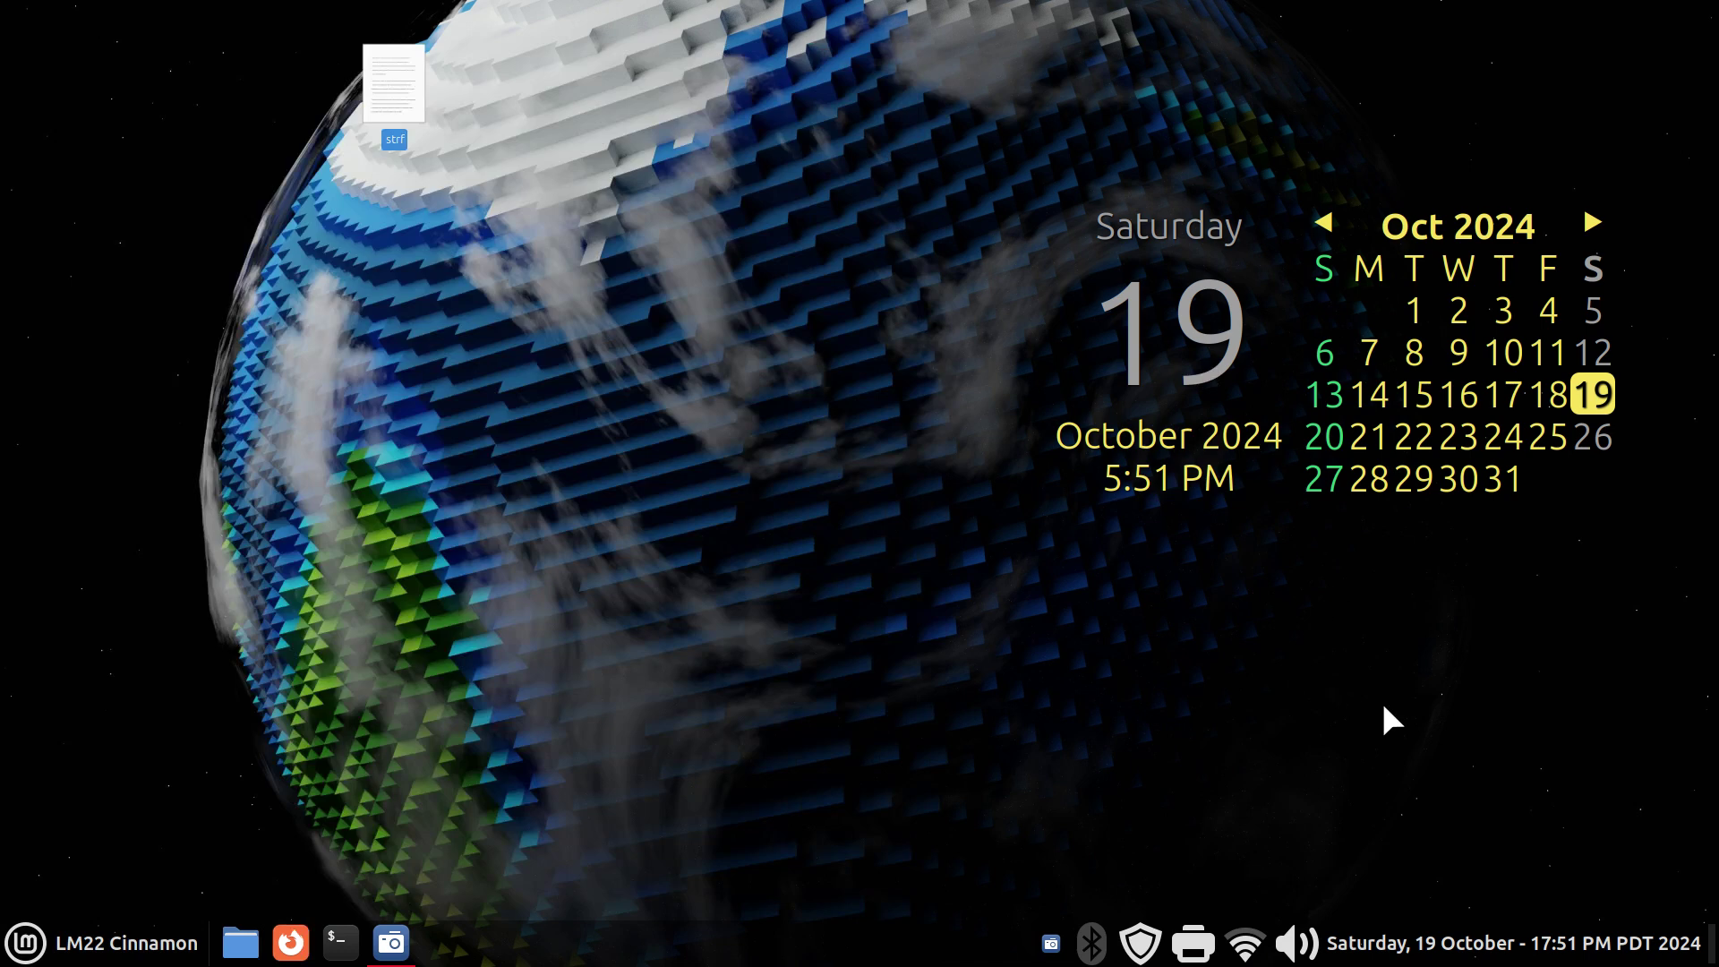
# Reopen the clock's Configure settings, view the date format syntax reference, then close both windows
pyautogui.rightClick(1585, 943)
pyautogui.click(1564, 873)
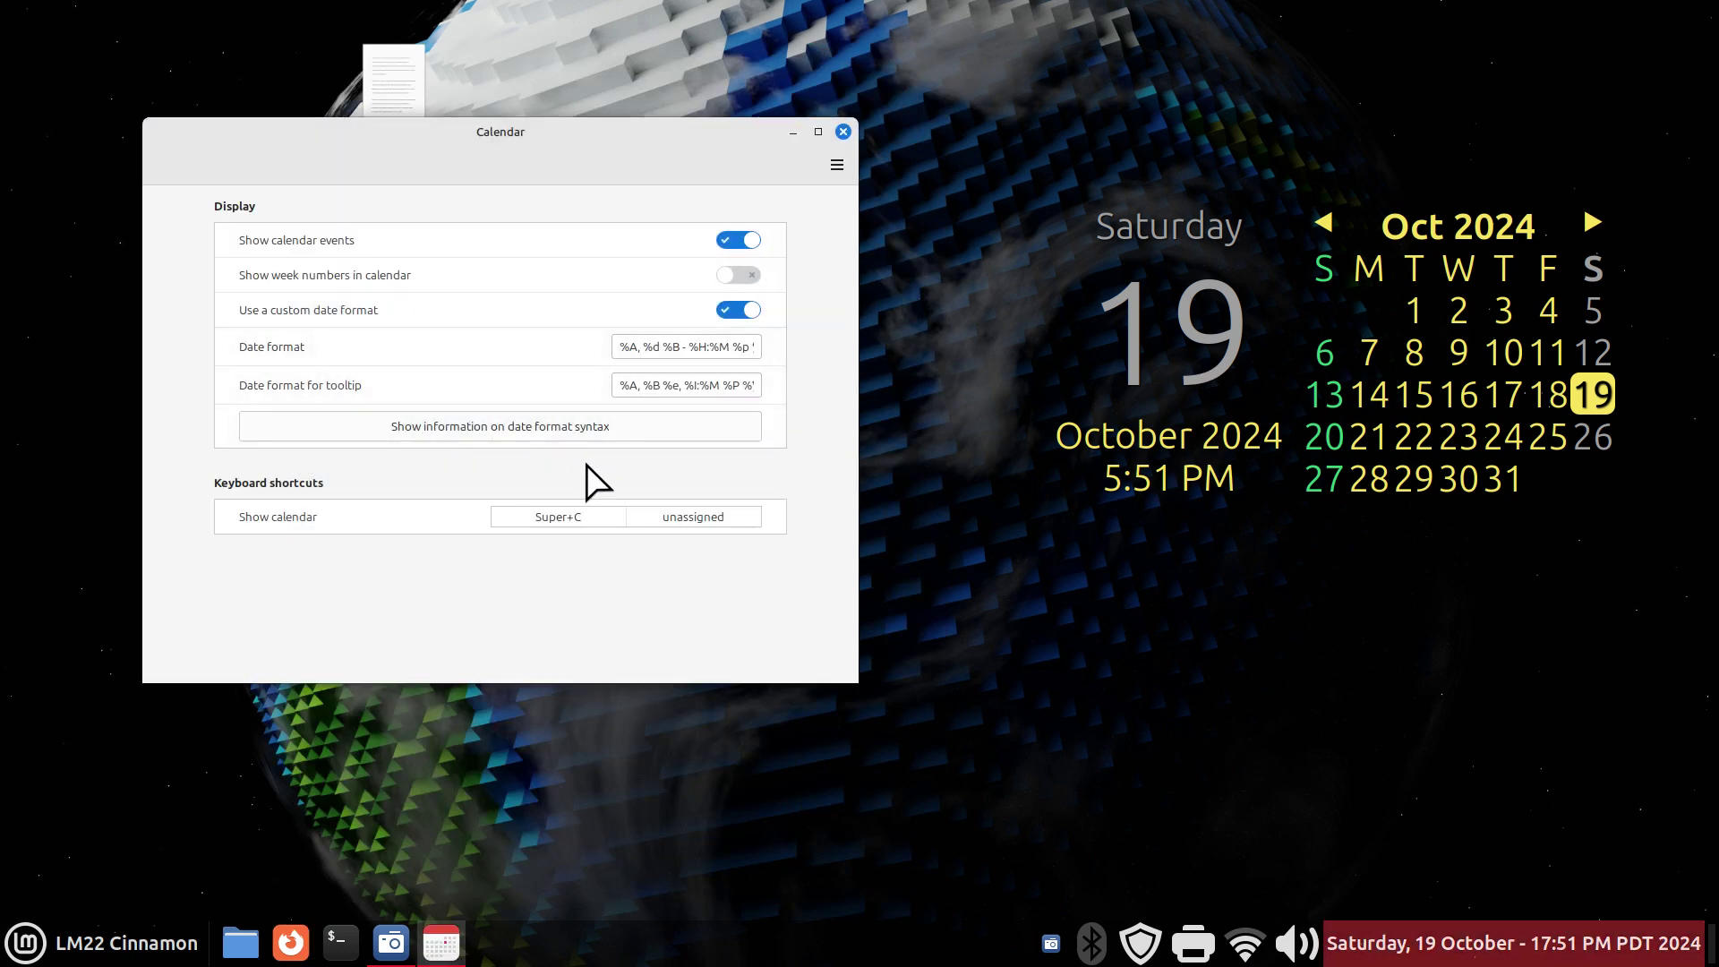
pyautogui.click(517, 438)
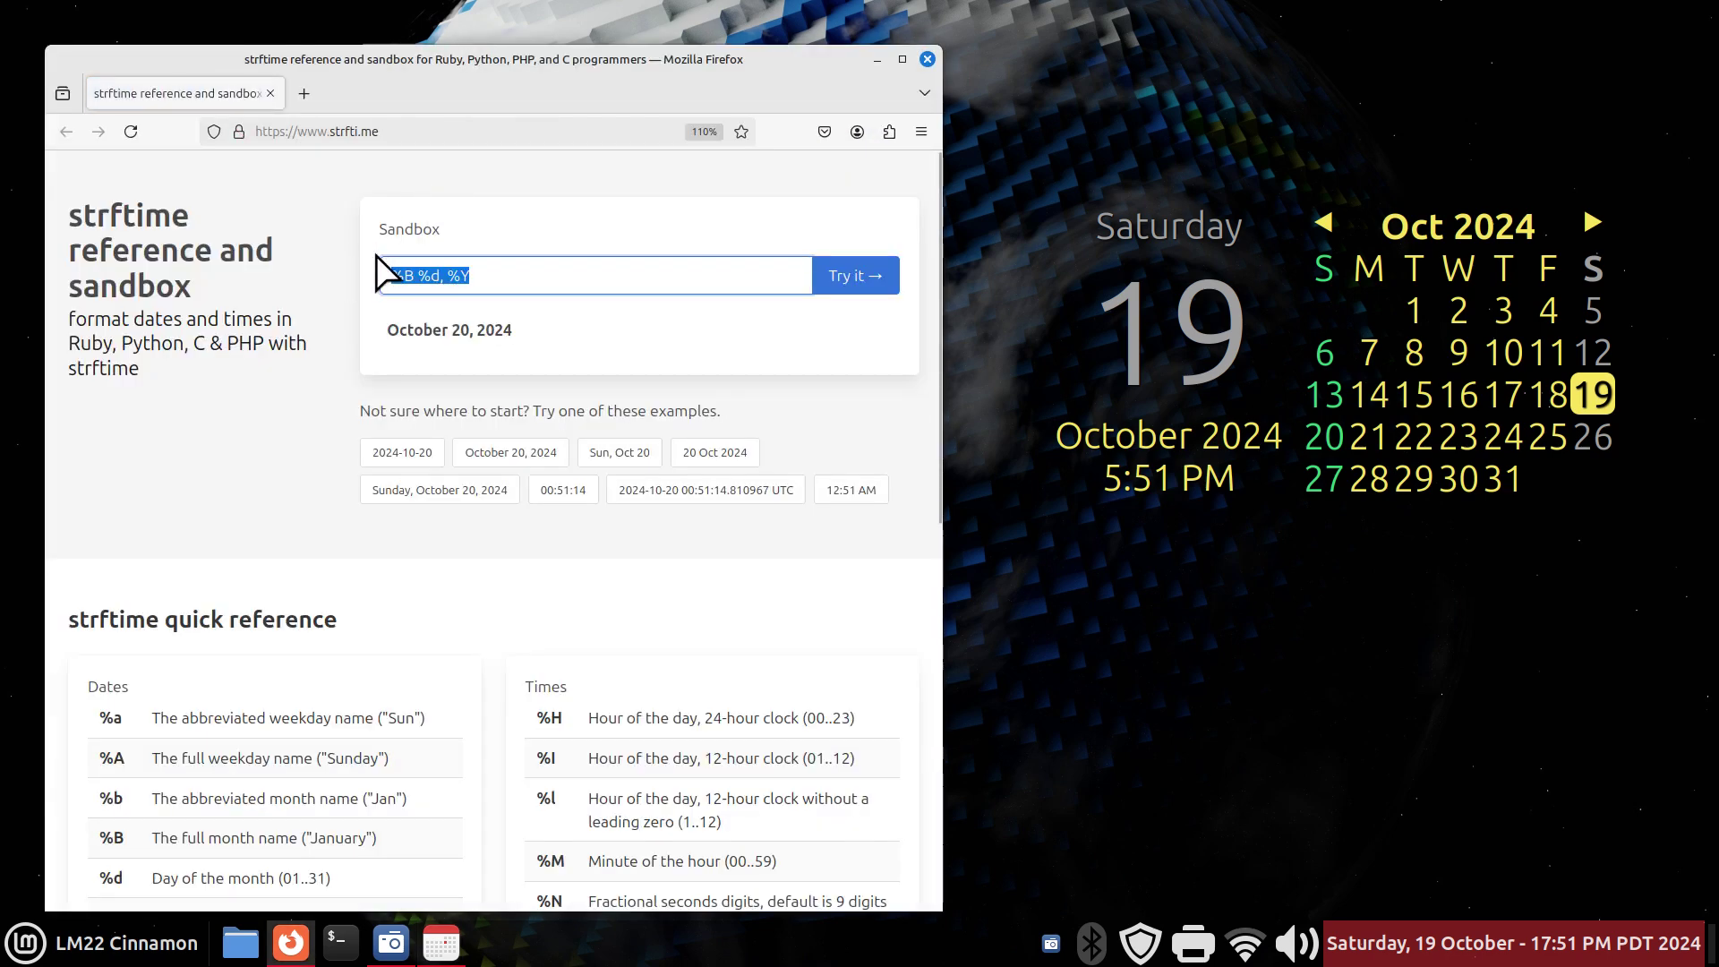
pyautogui.click(927, 59)
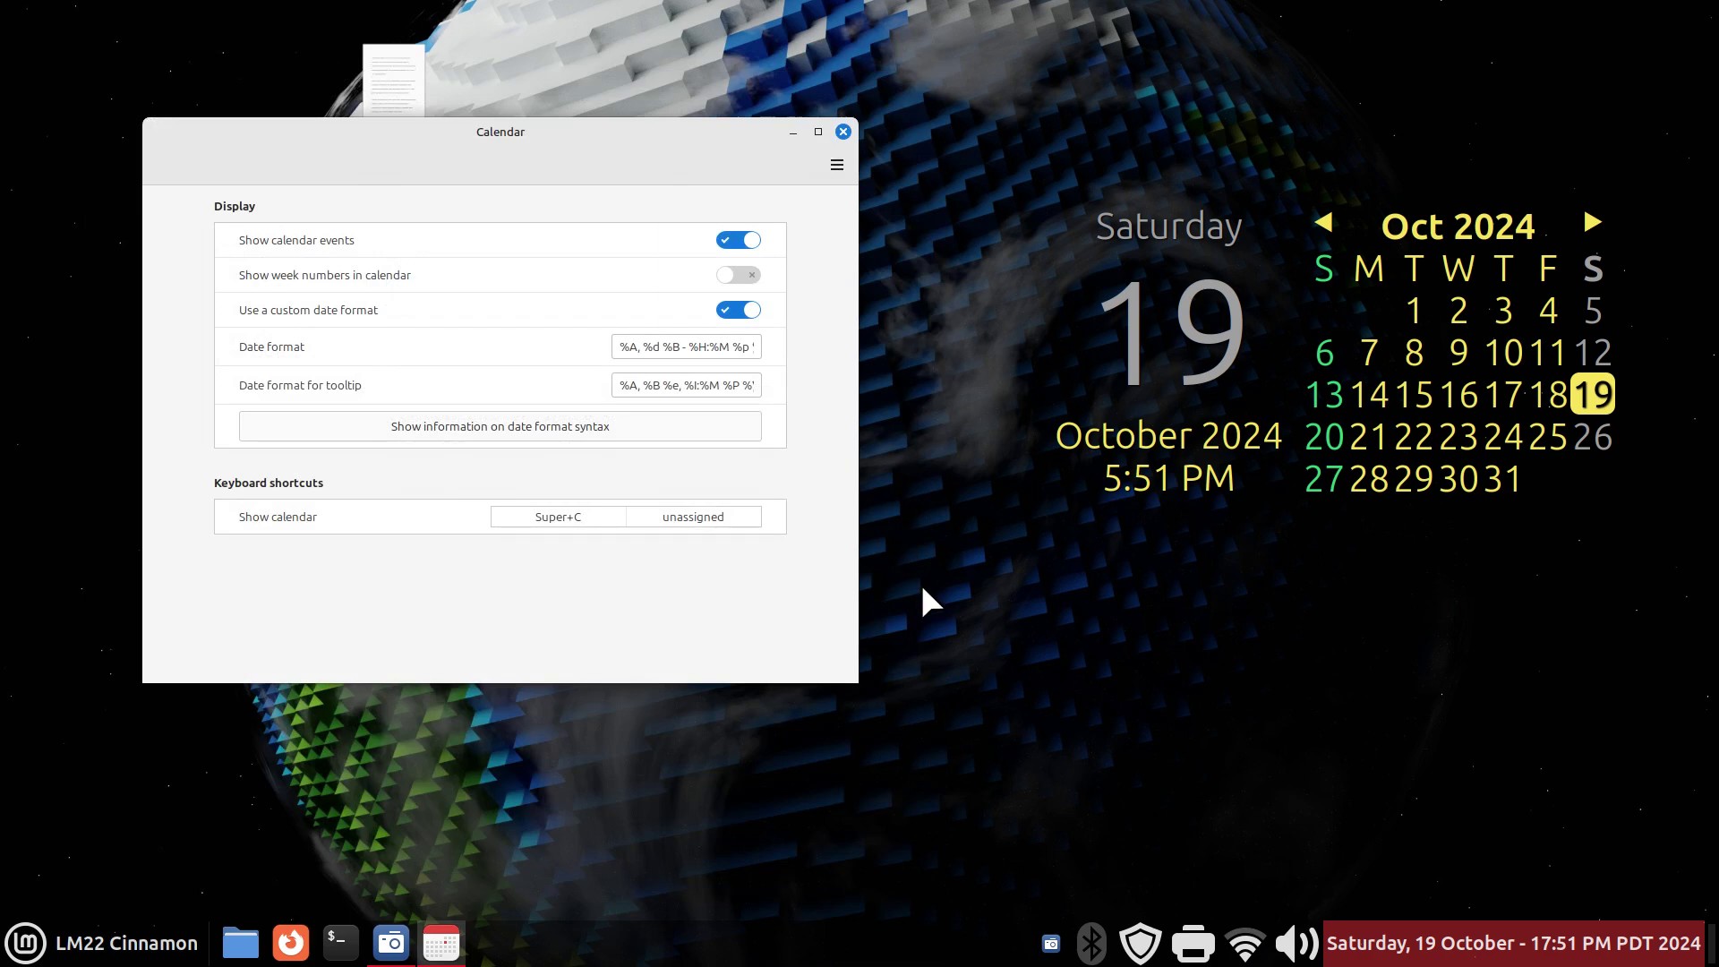
pyautogui.click(845, 131)
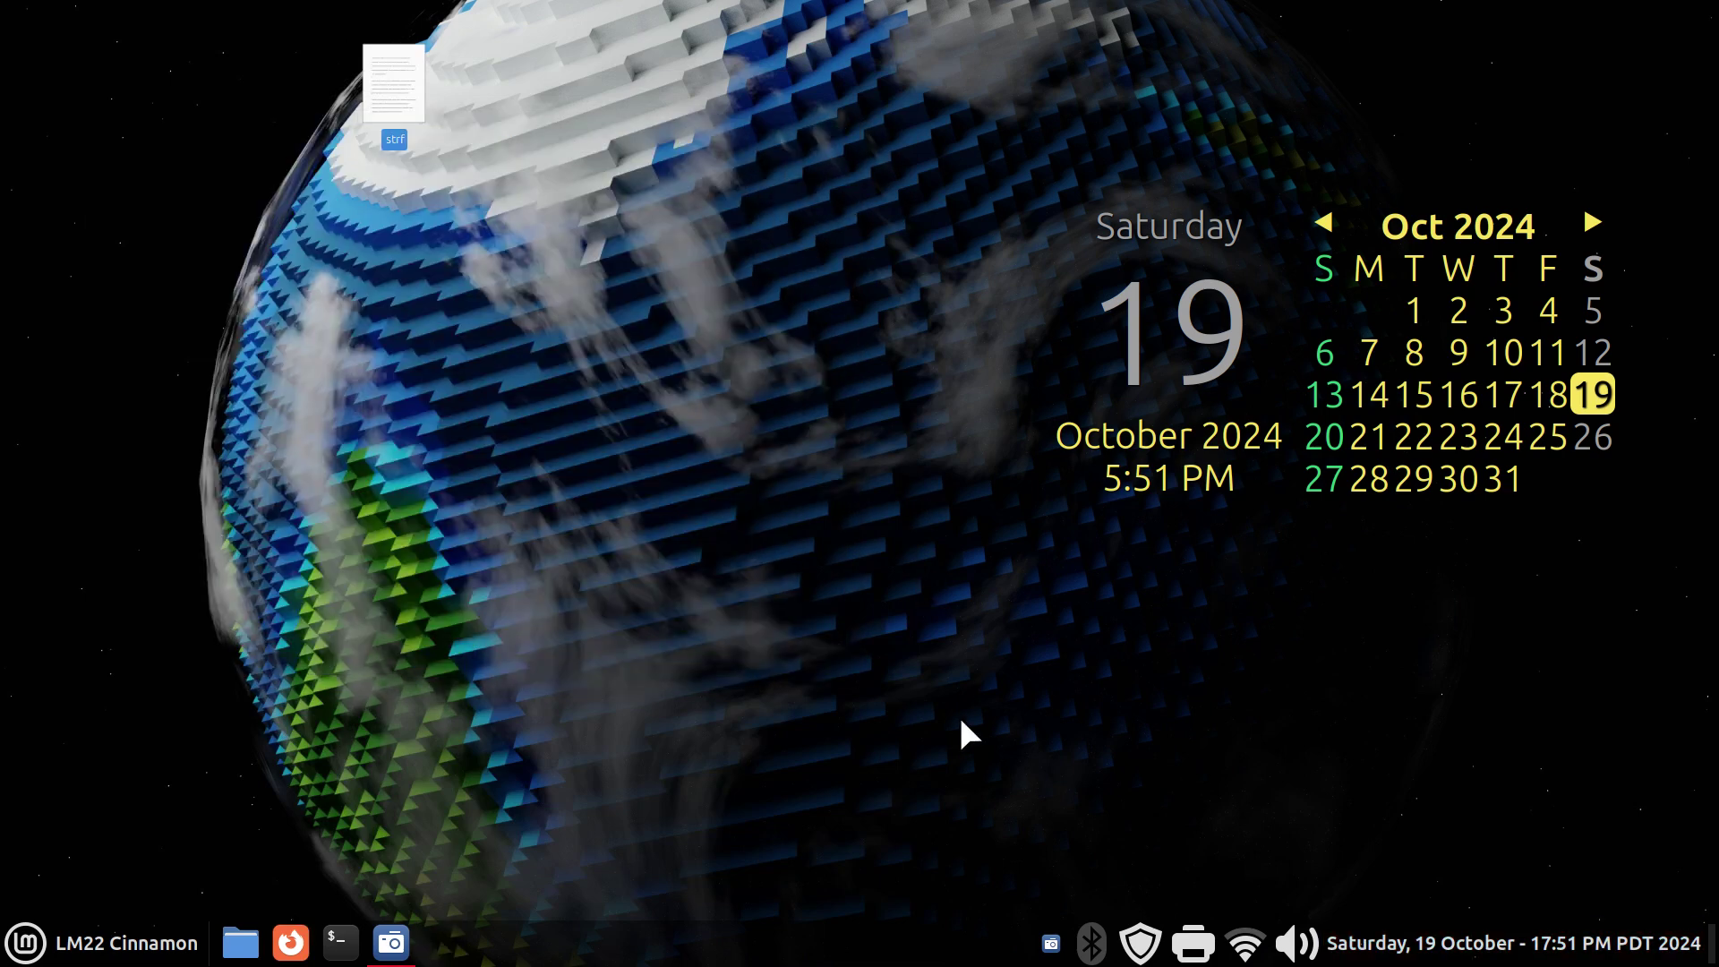